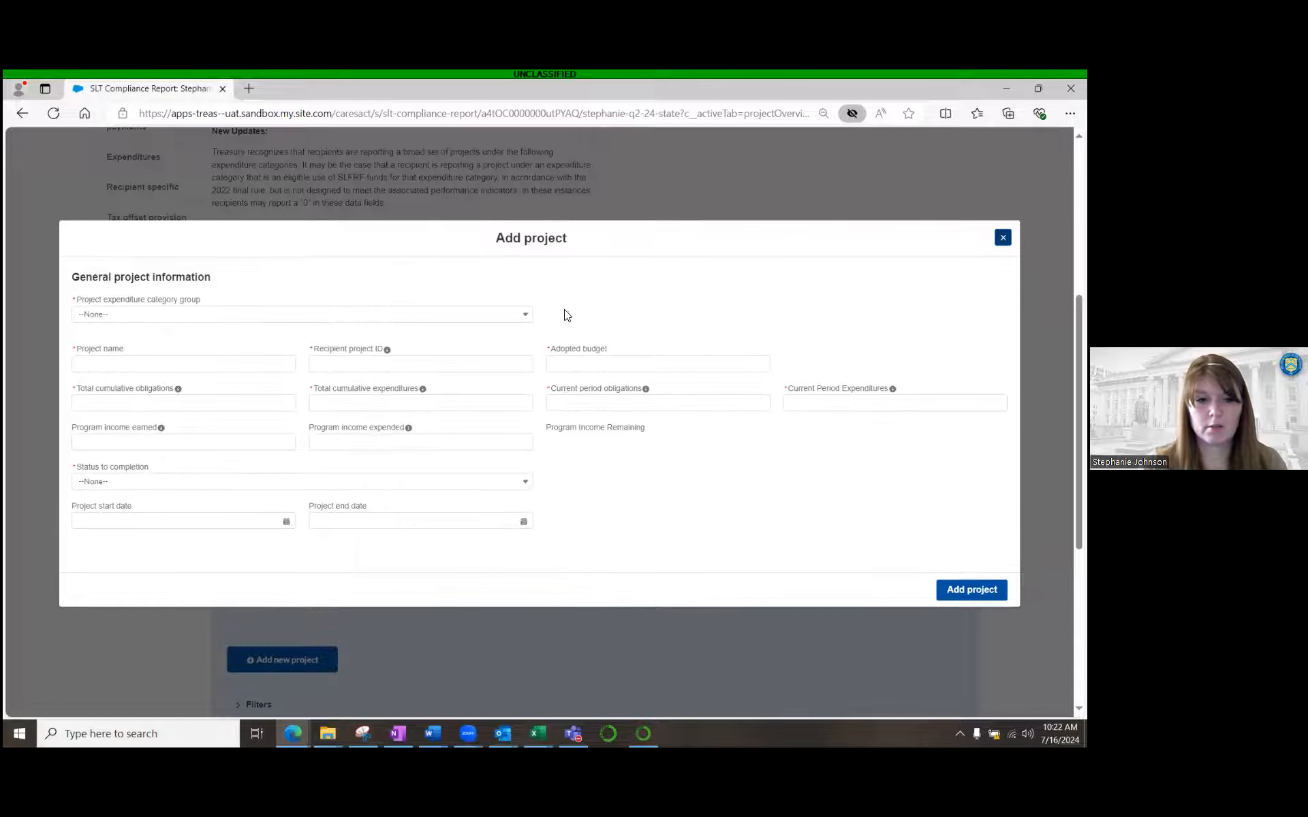
- Set the project's expenditure category group to 7-Administrative and its category to 7.3, administrative and legal costs after the obligation deadline
left_click(529, 316)
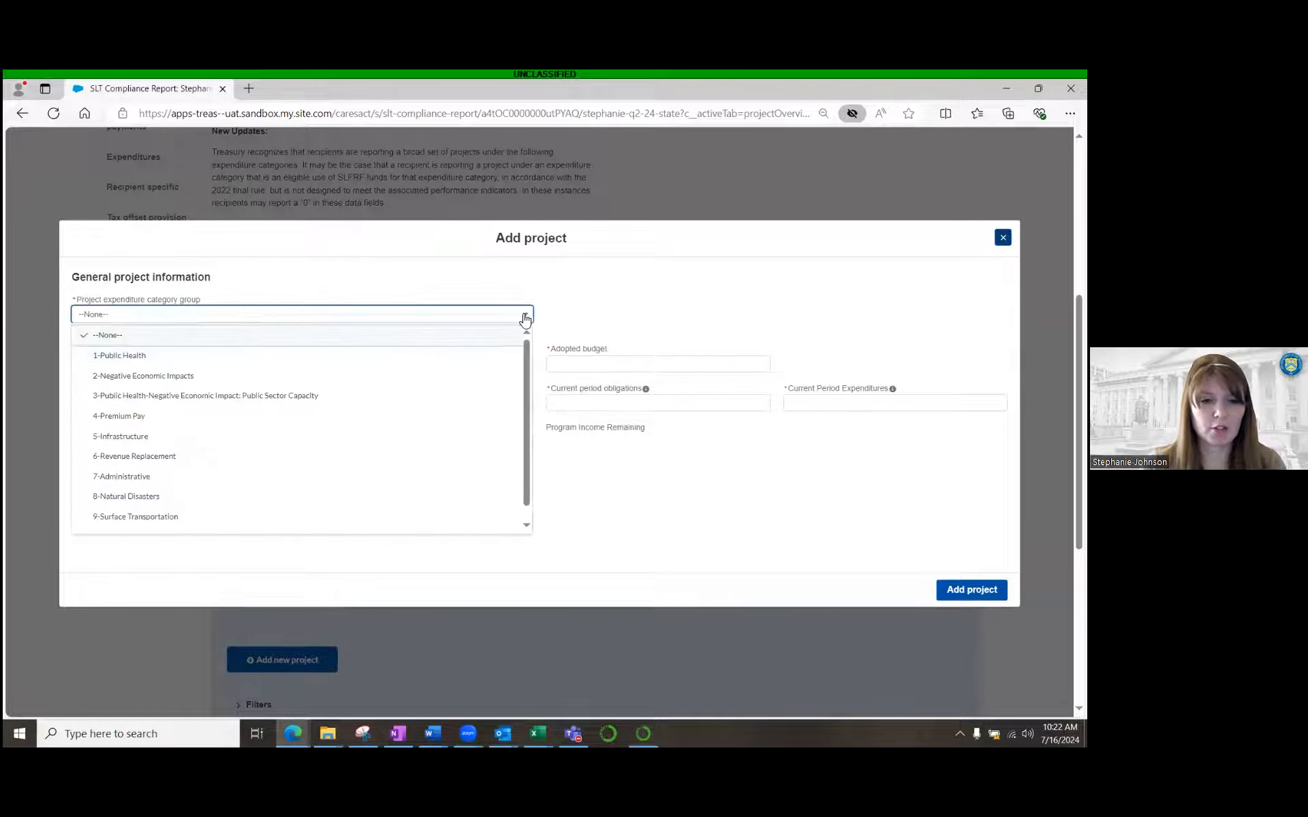
left_click(150, 476)
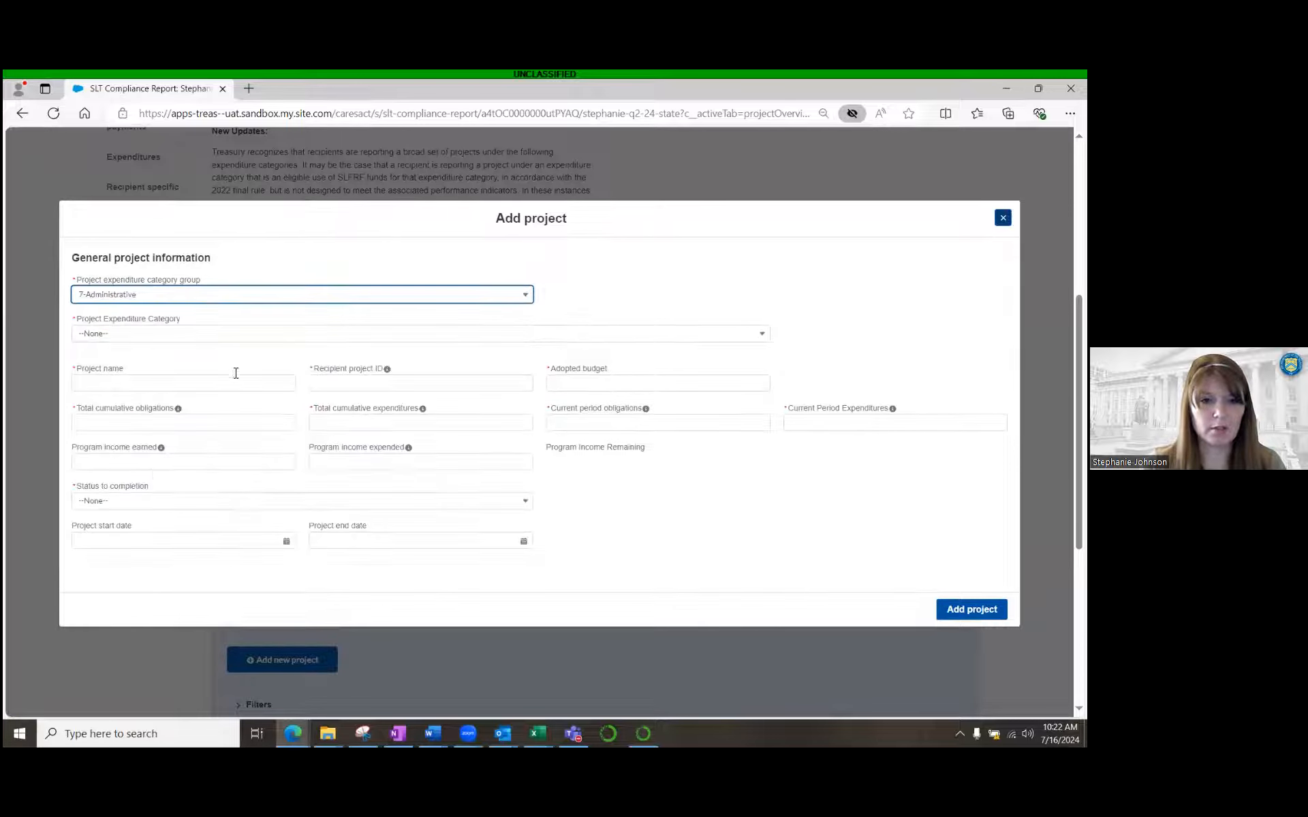
left_click(761, 343)
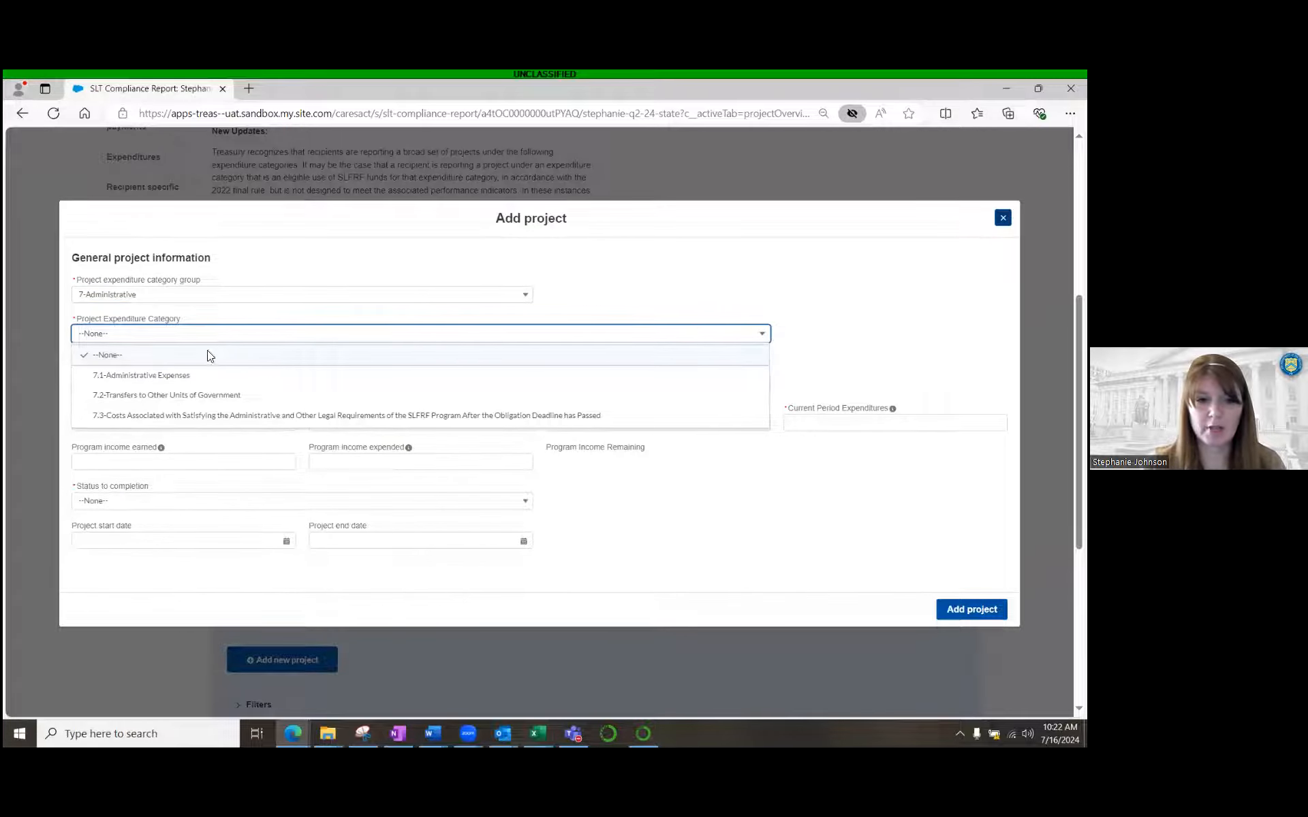
left_click(153, 417)
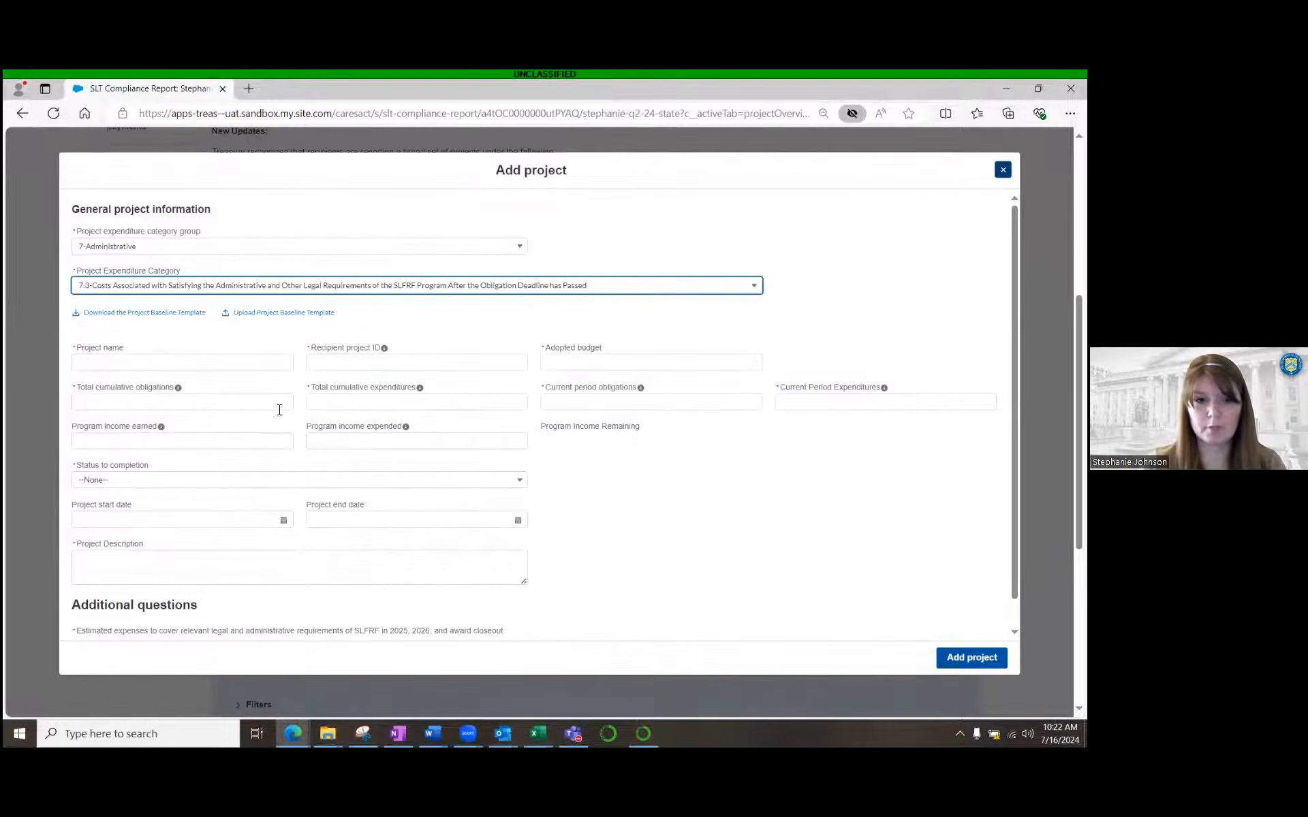
- Enter Admin Cost 2025-2026 as the project name and Admin 2025-2026 as the recipient project ID
left_click(116, 361)
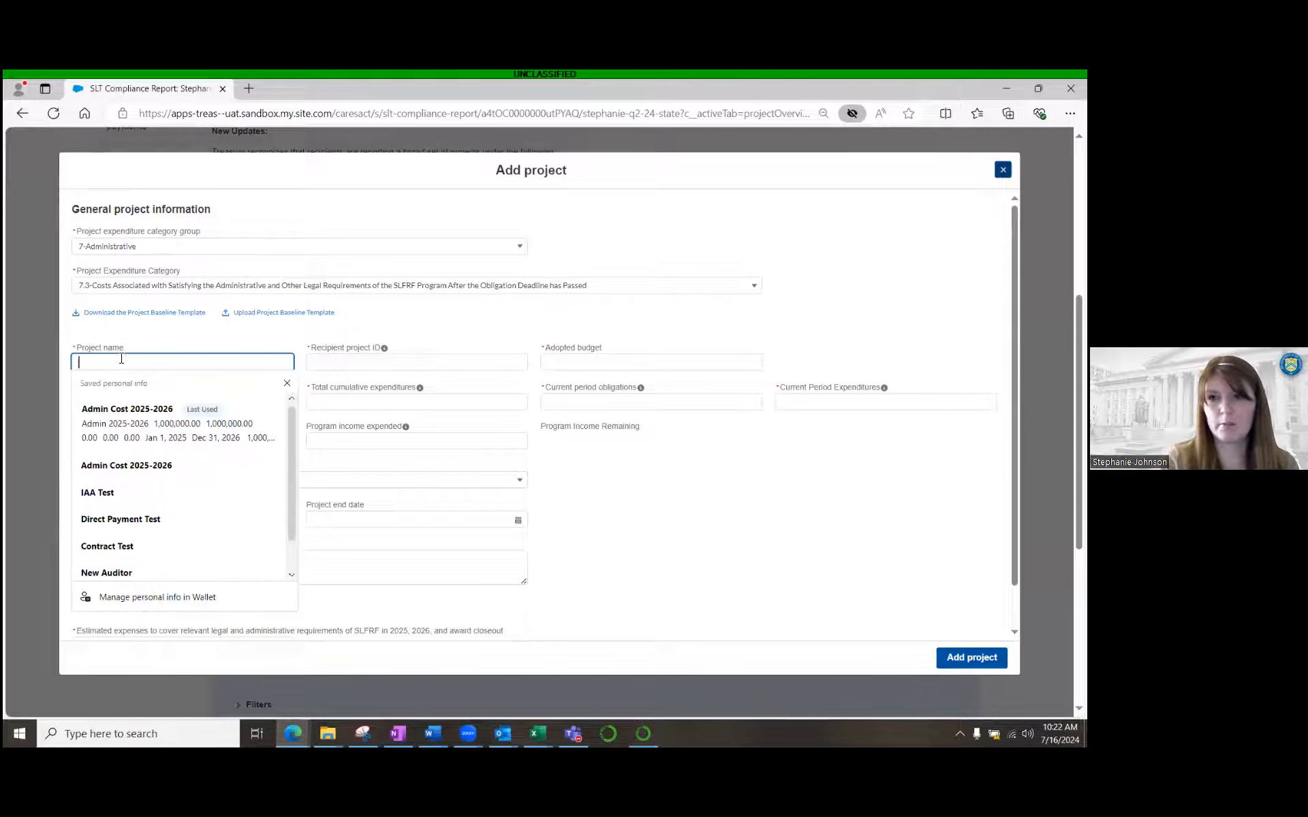
type("Admin C")
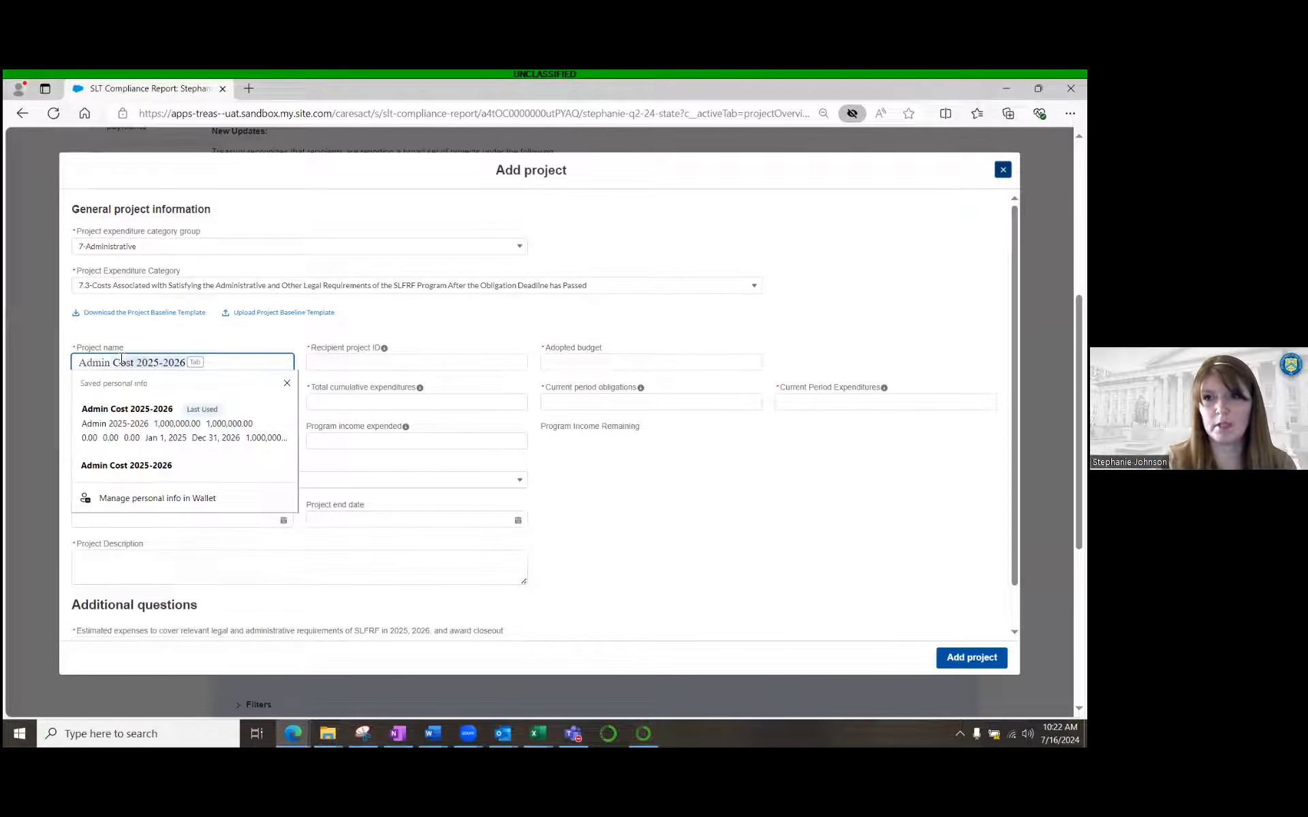
type("ost 2025-2026")
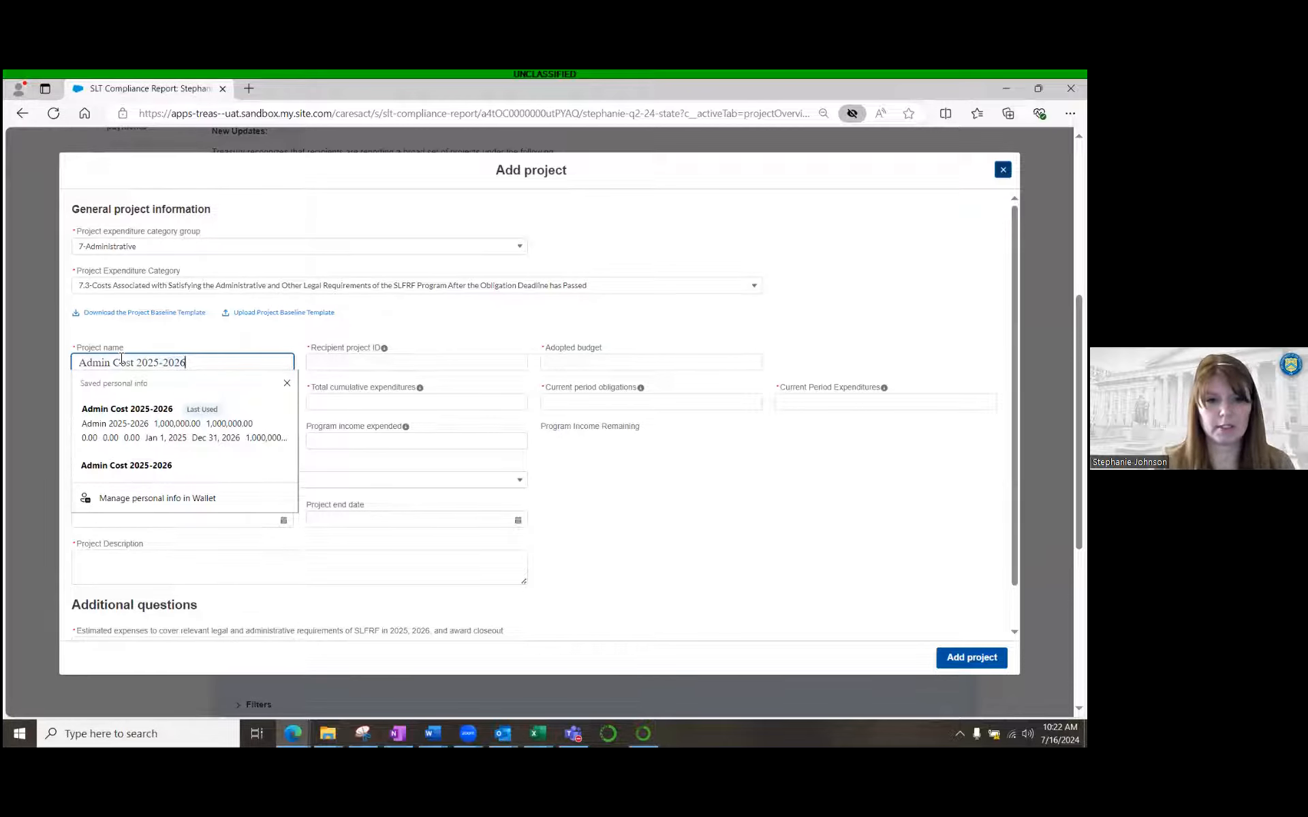
key("Tab")
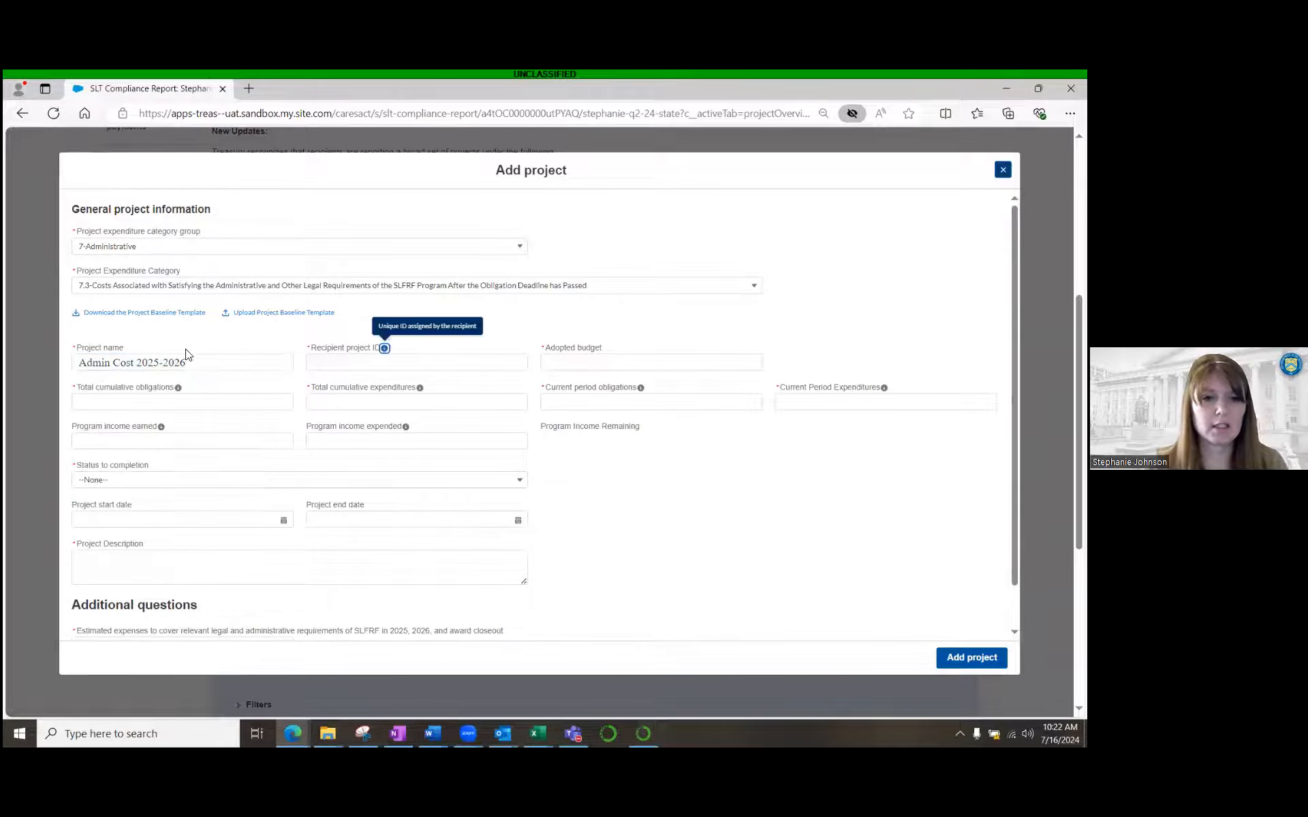
left_click(335, 366)
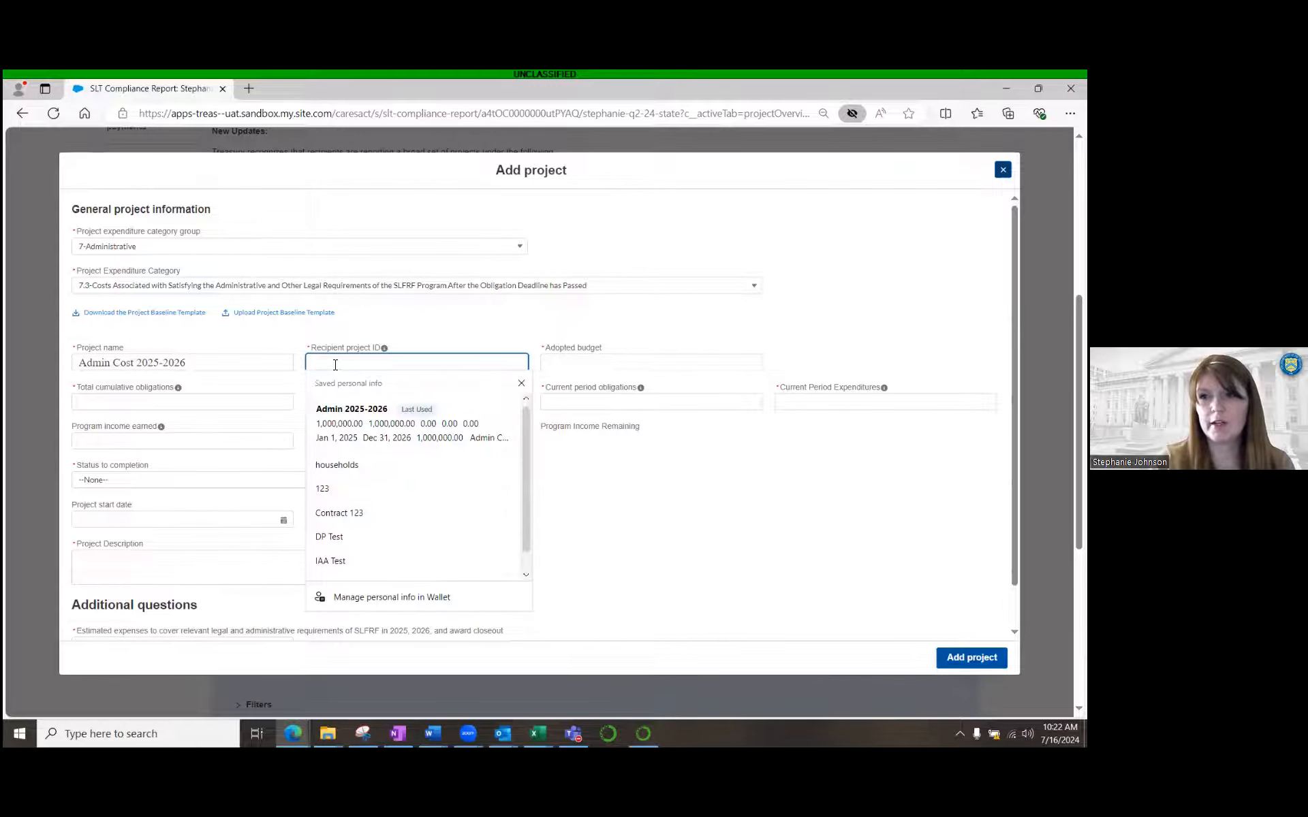
type("Admin")
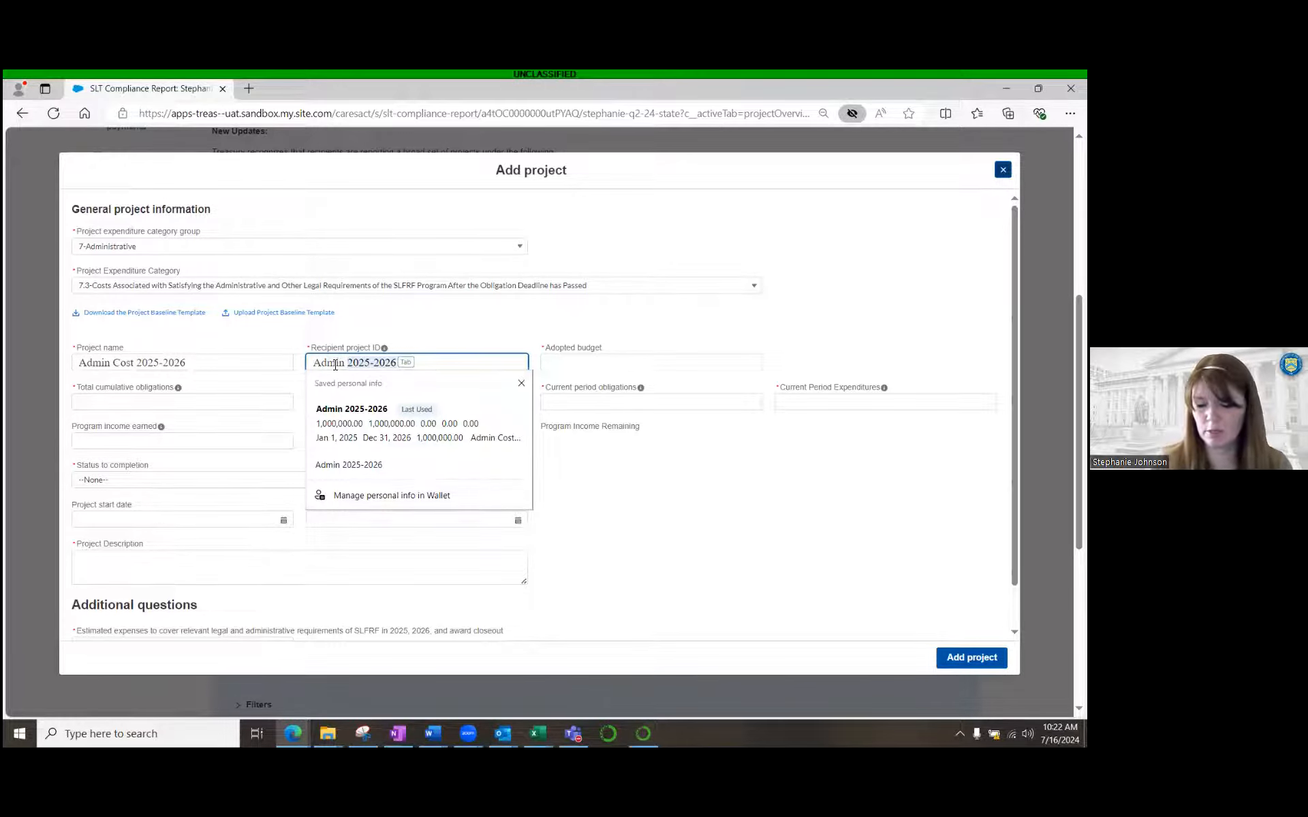
type("2025-2026")
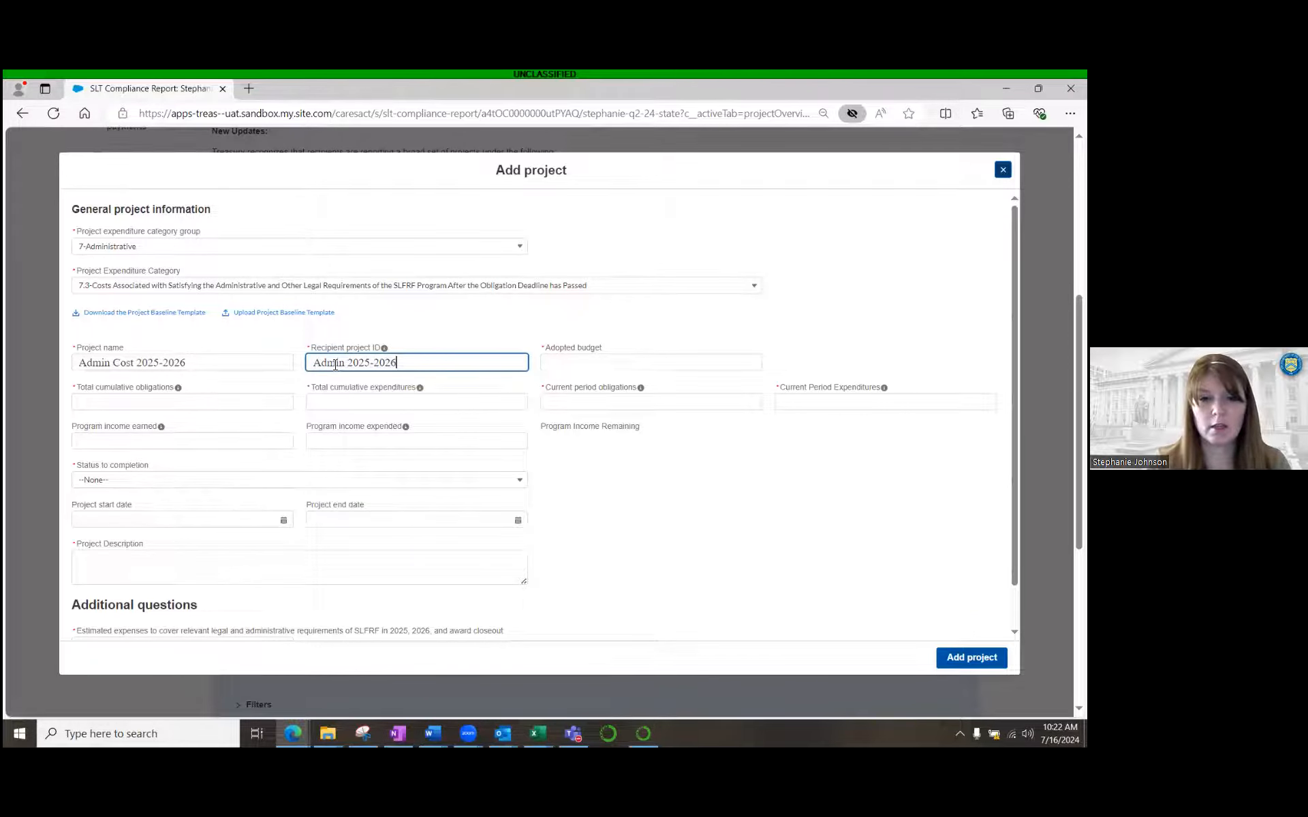
- Set both the adopted budget and the total cumulative obligations to 1,000,000
key("Tab")
type("1")
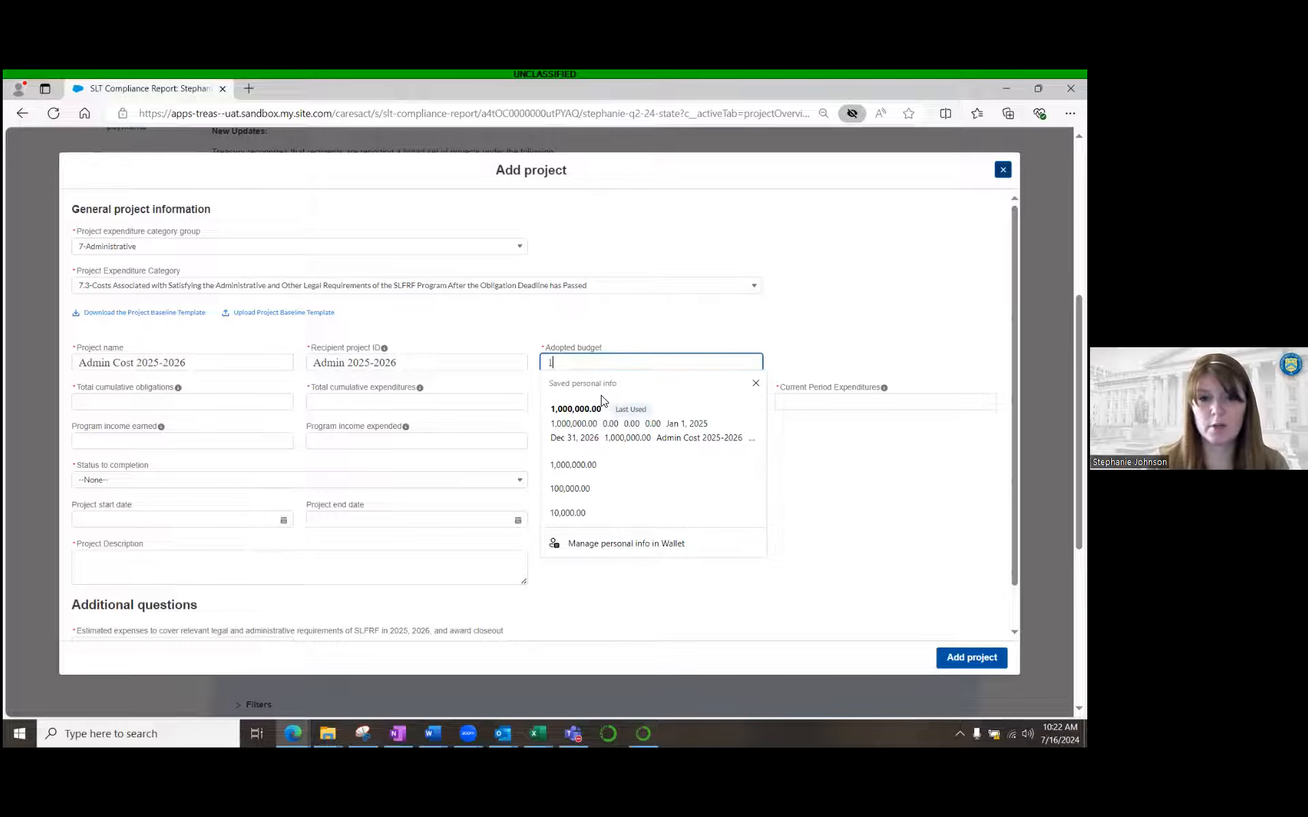
type("000000")
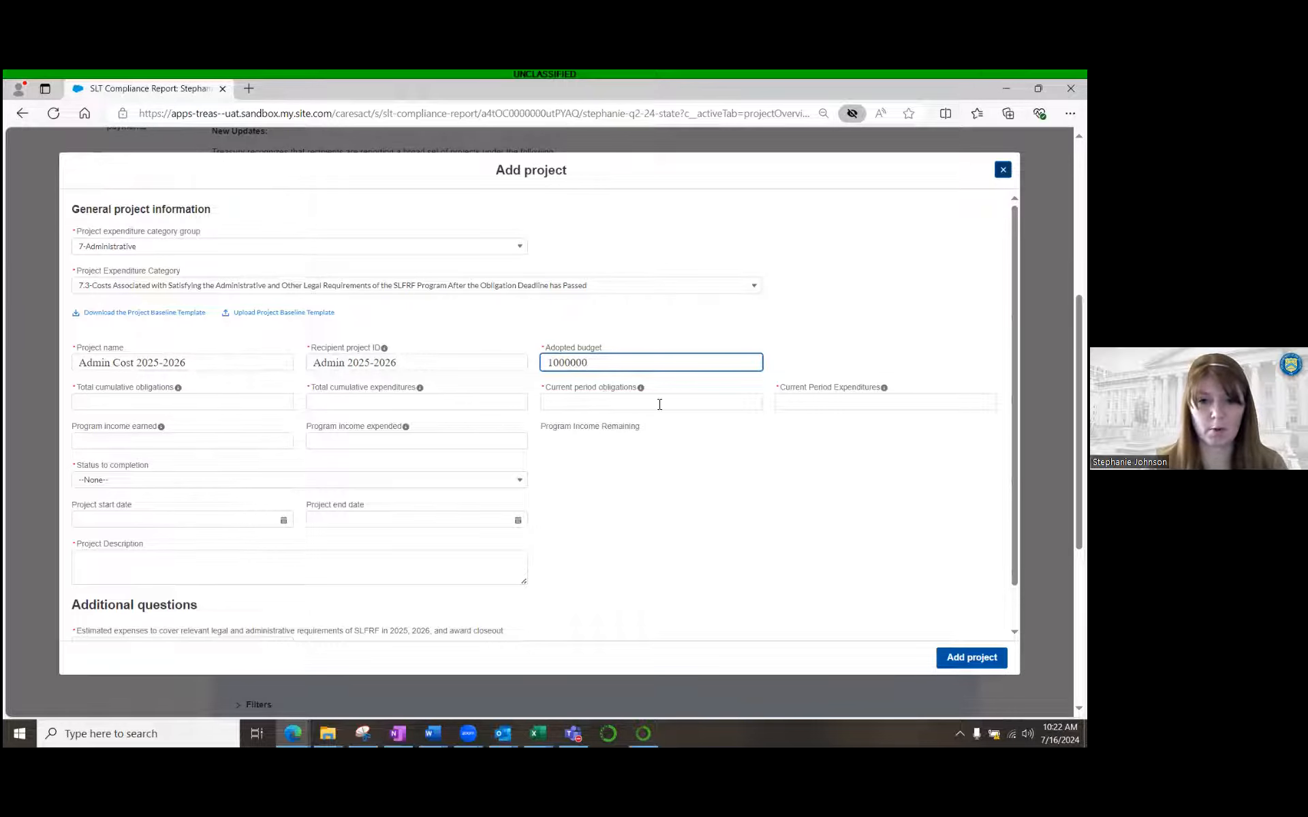
left_click(137, 402)
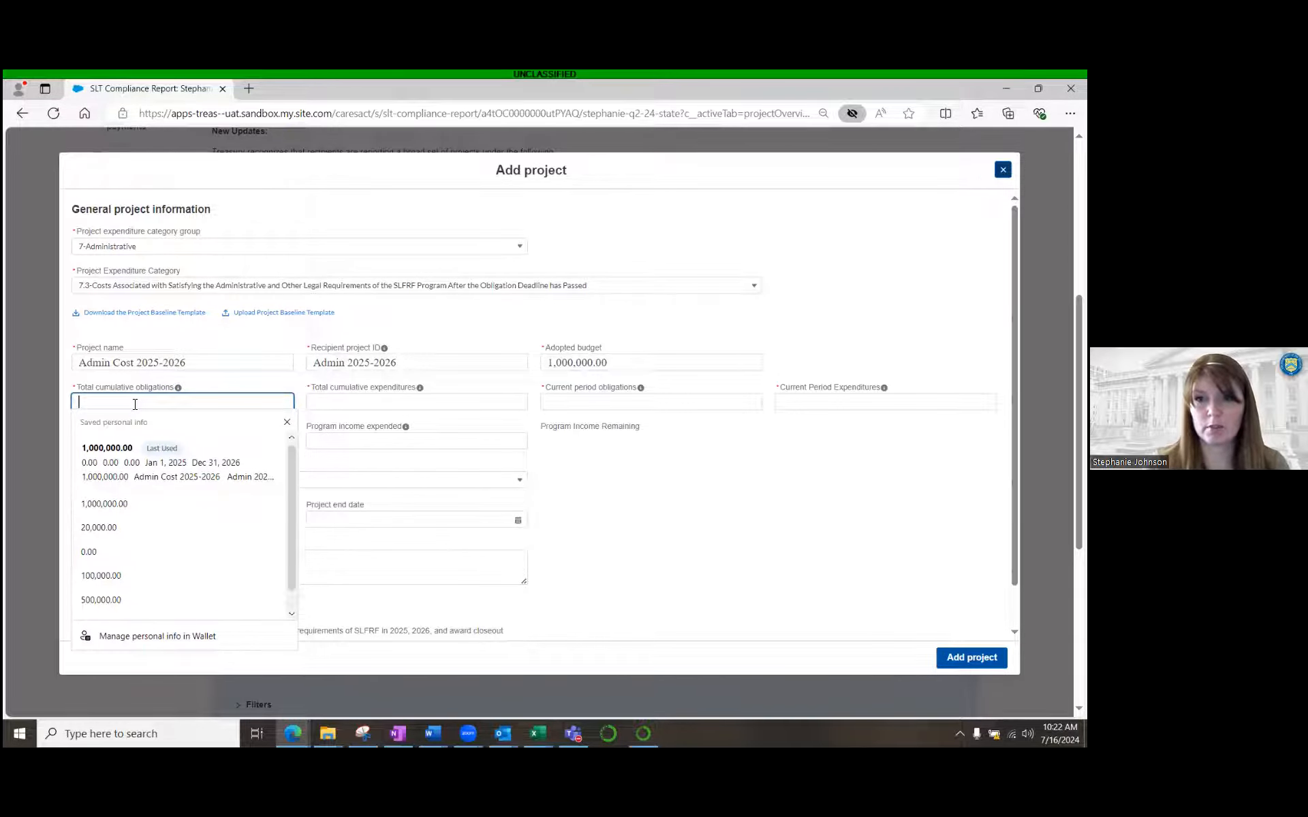
type("100")
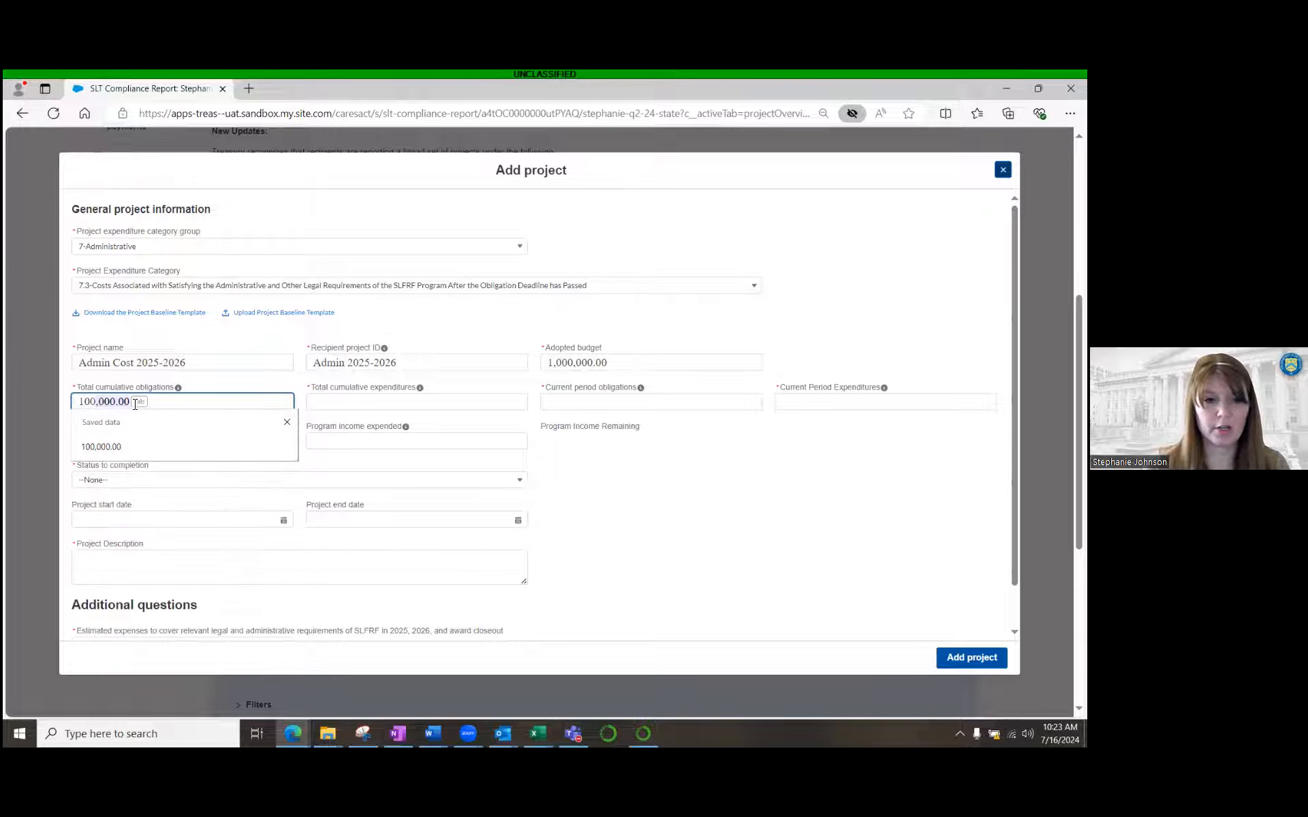
type("0000")
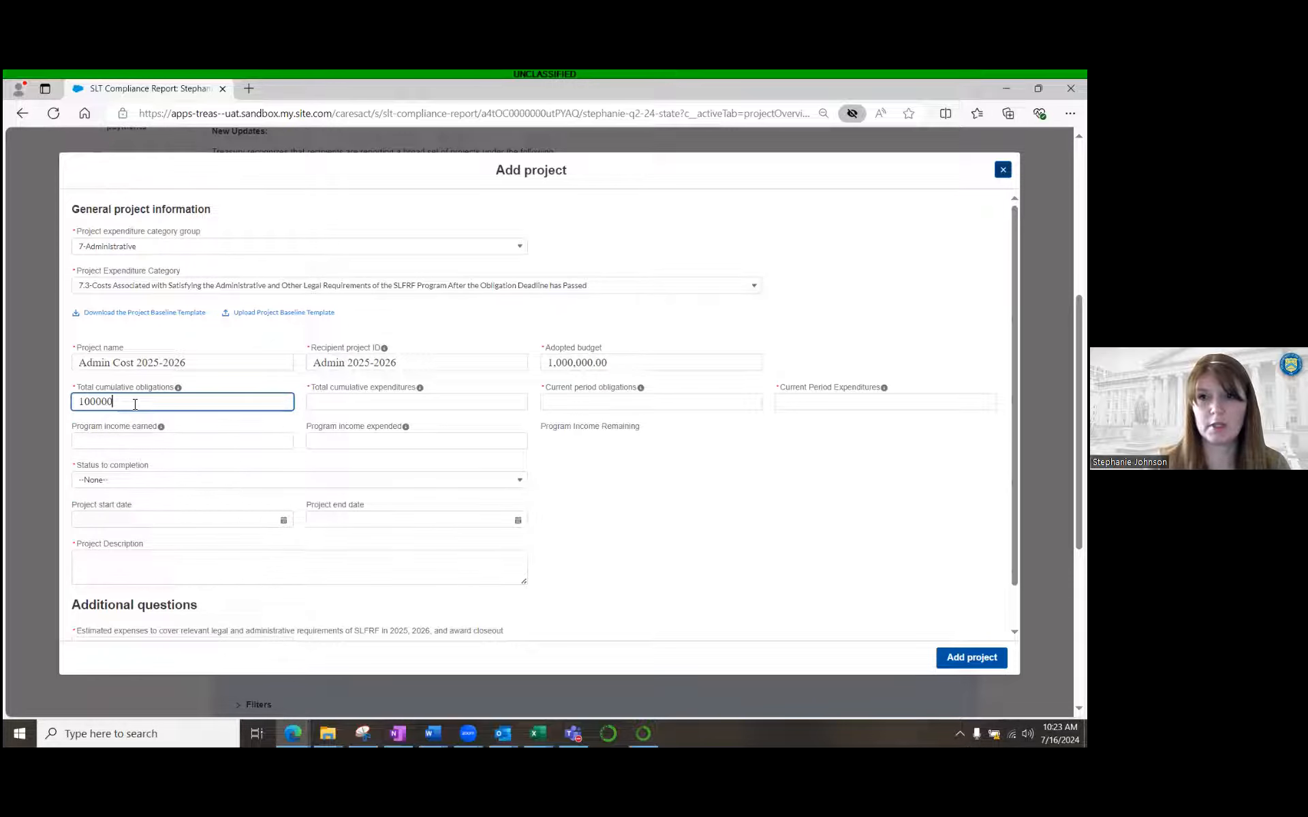
key("Tab")
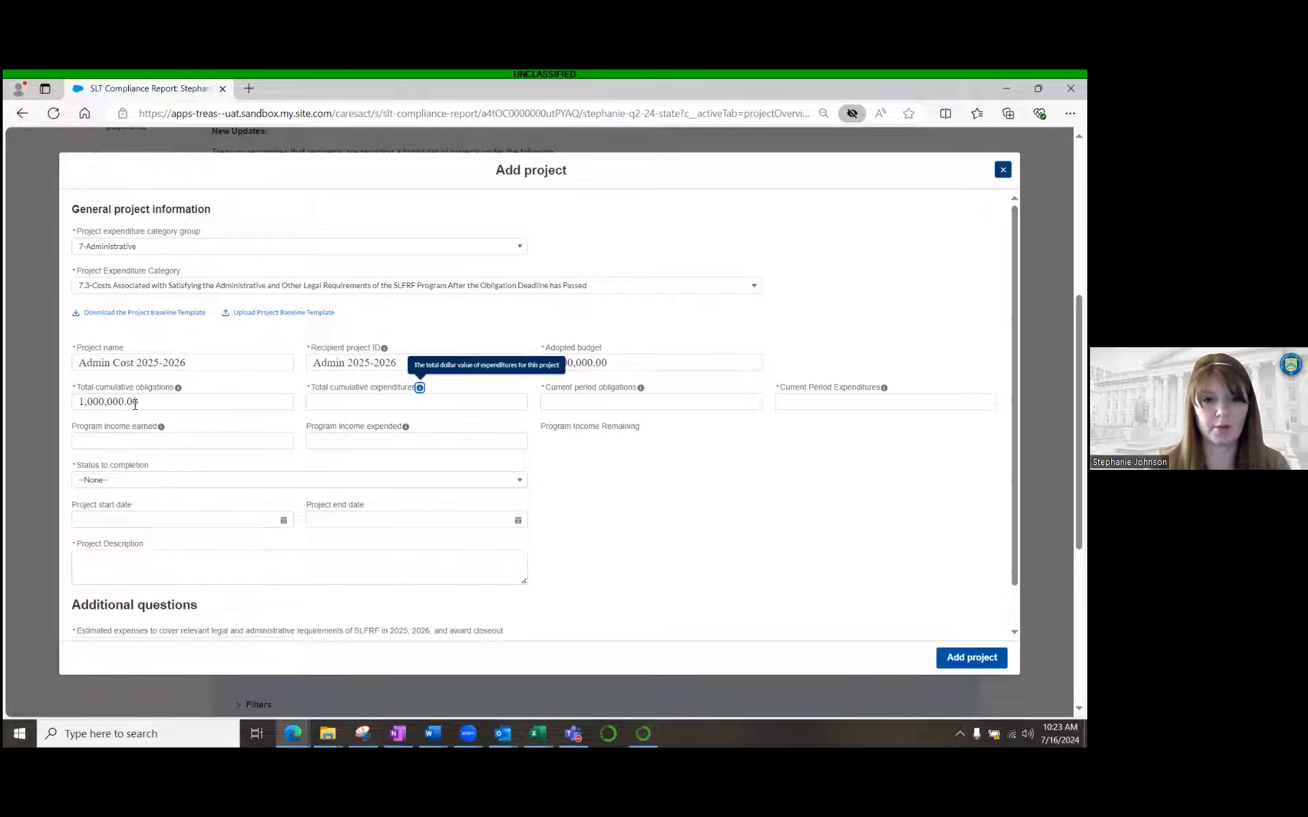
- Enter 0 for total cumulative expenditures, current period obligations and current period expenditures
key("Tab")
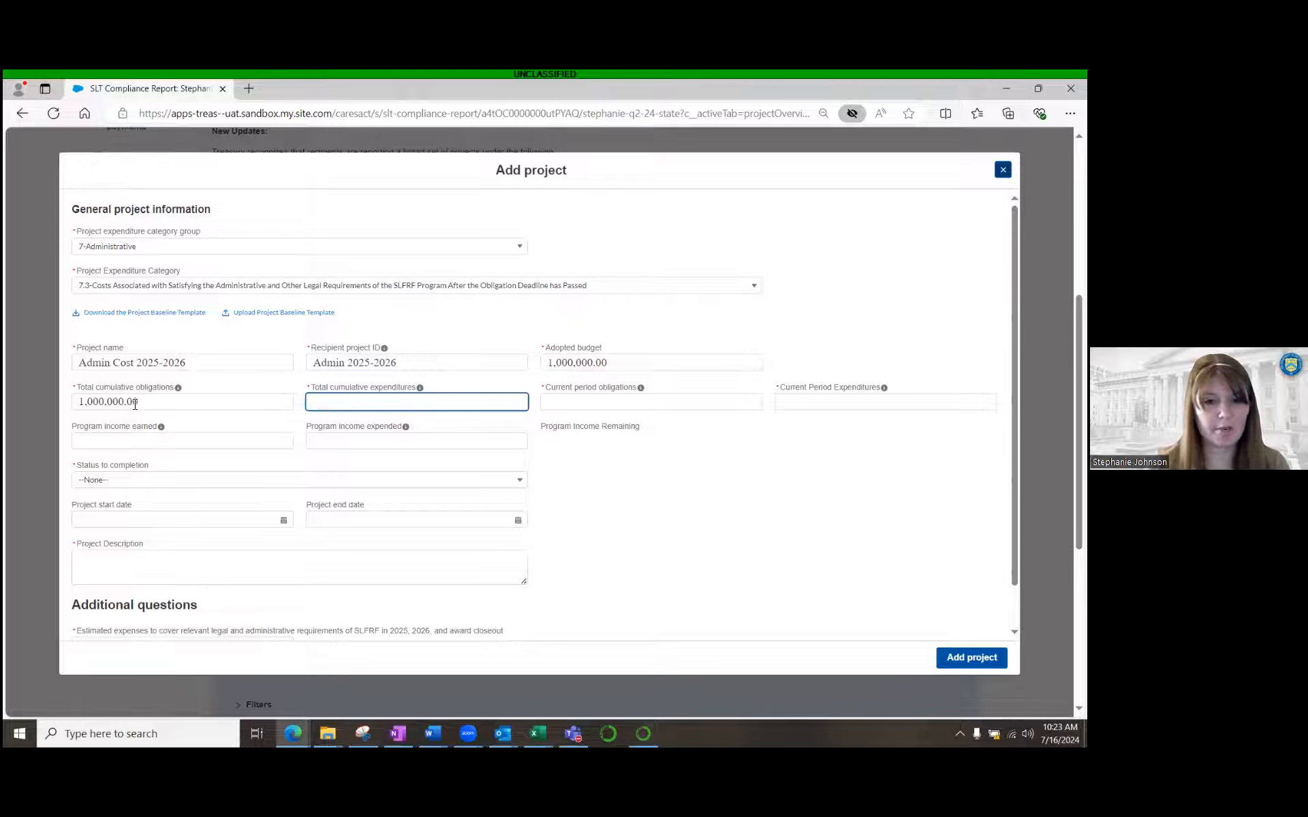
type("0")
key("Tab")
key("Tab")
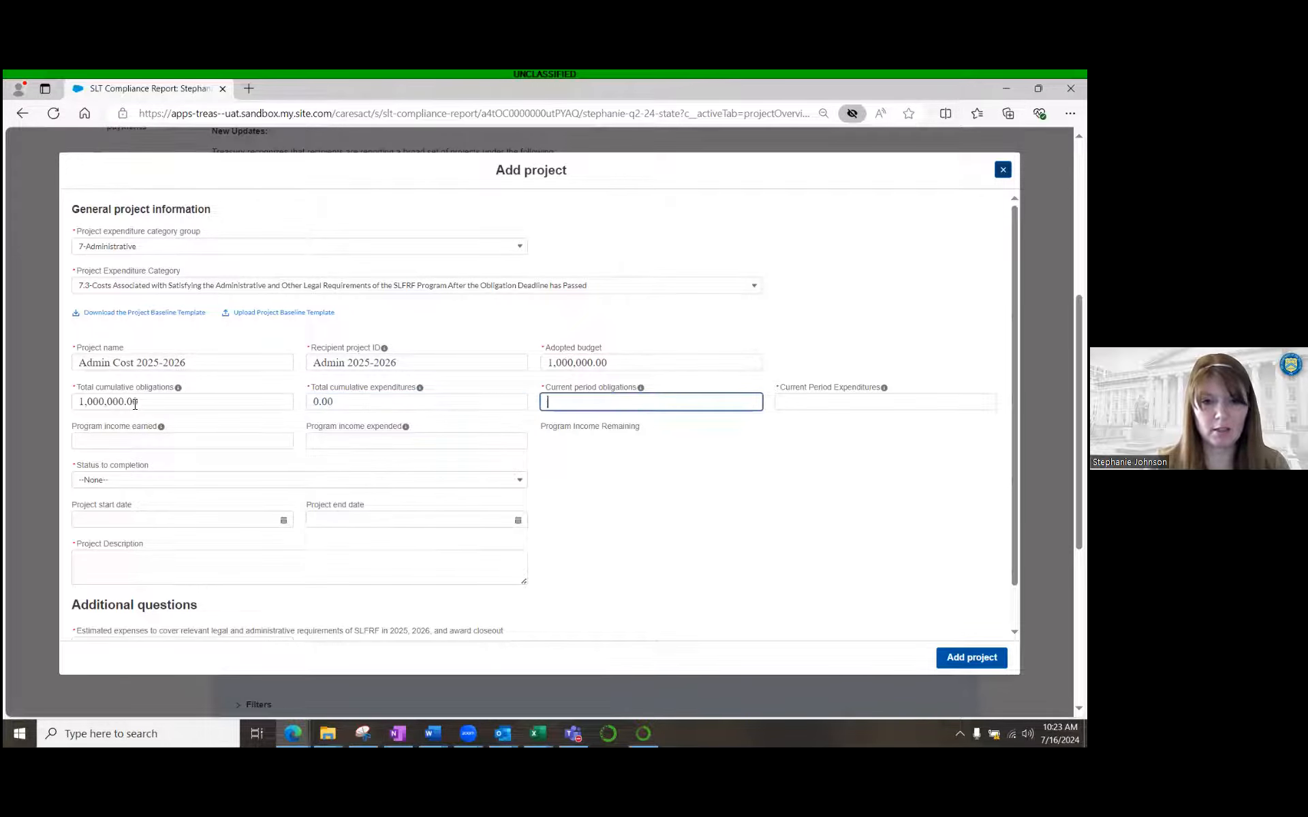
type("0")
key("Tab")
key("Tab")
type("0")
key("Tab")
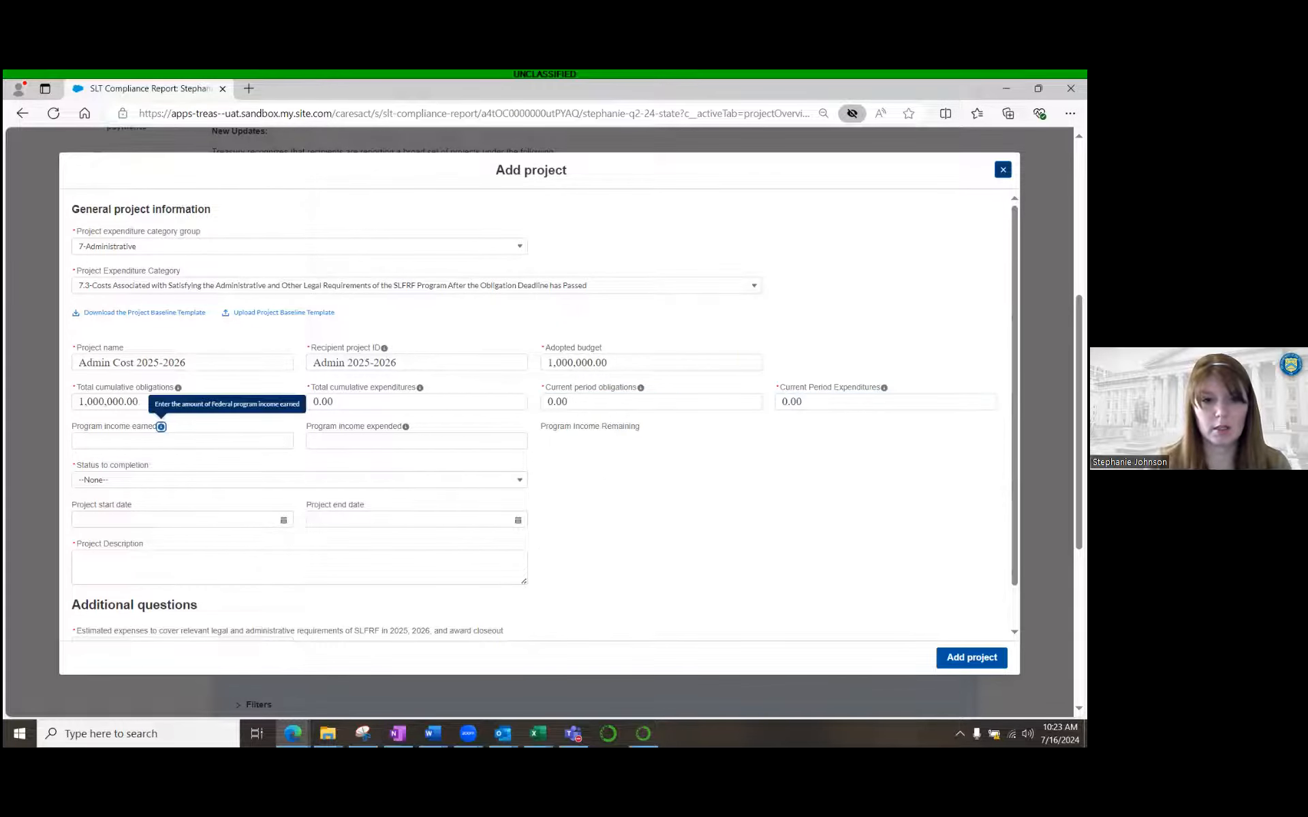
- Set the status to completion to Completed less than 50% and the project start date to Jan 1, 2025
left_click(121, 485)
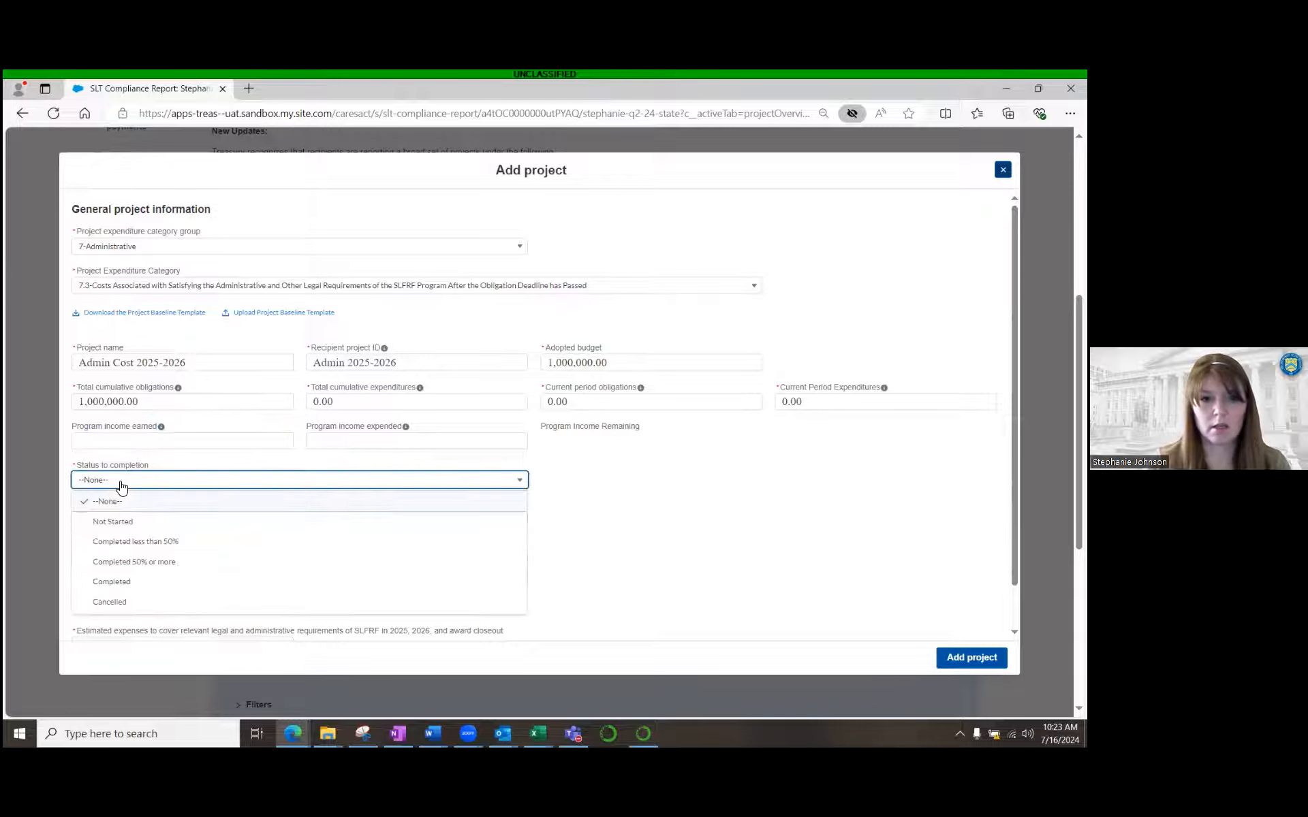
left_click(151, 543)
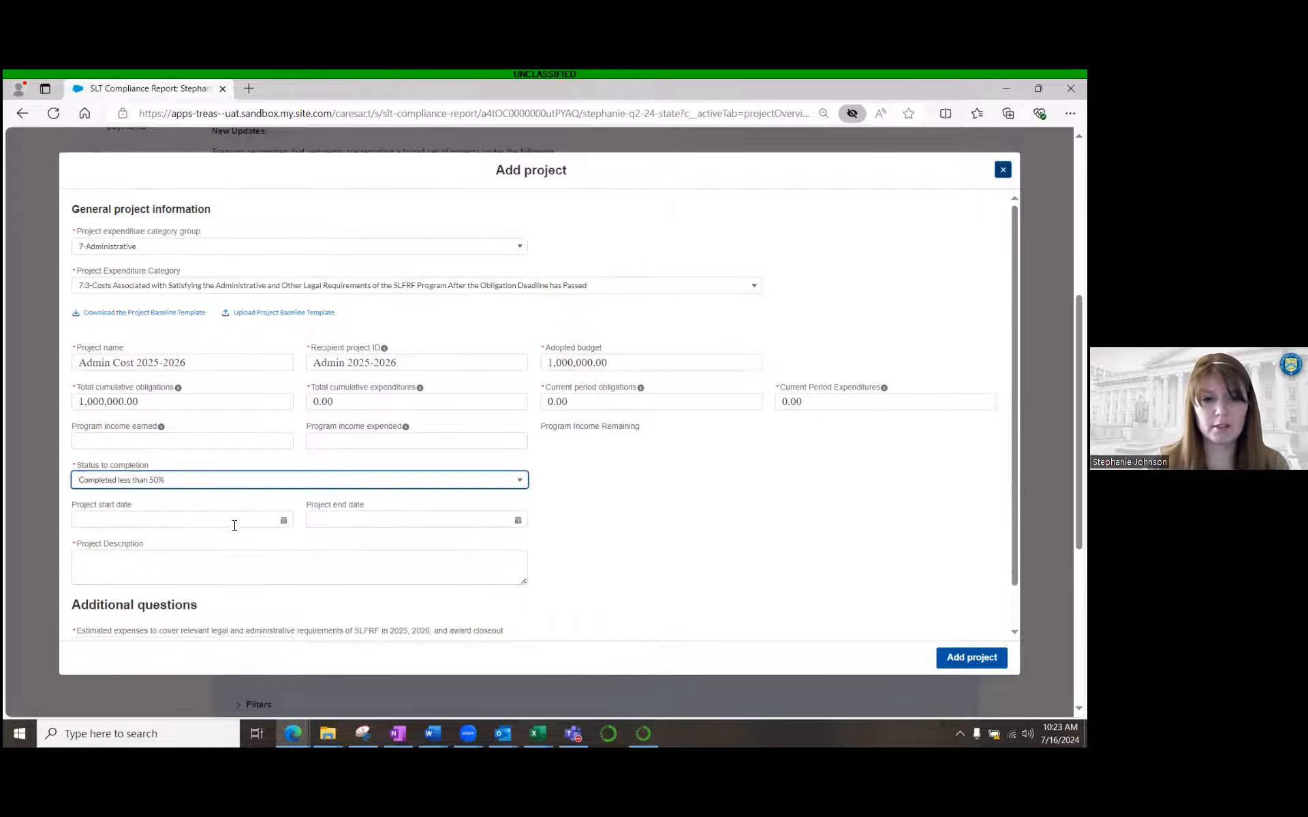
scroll(162, 522, "down", 1)
scroll(162, 521, "down", 1)
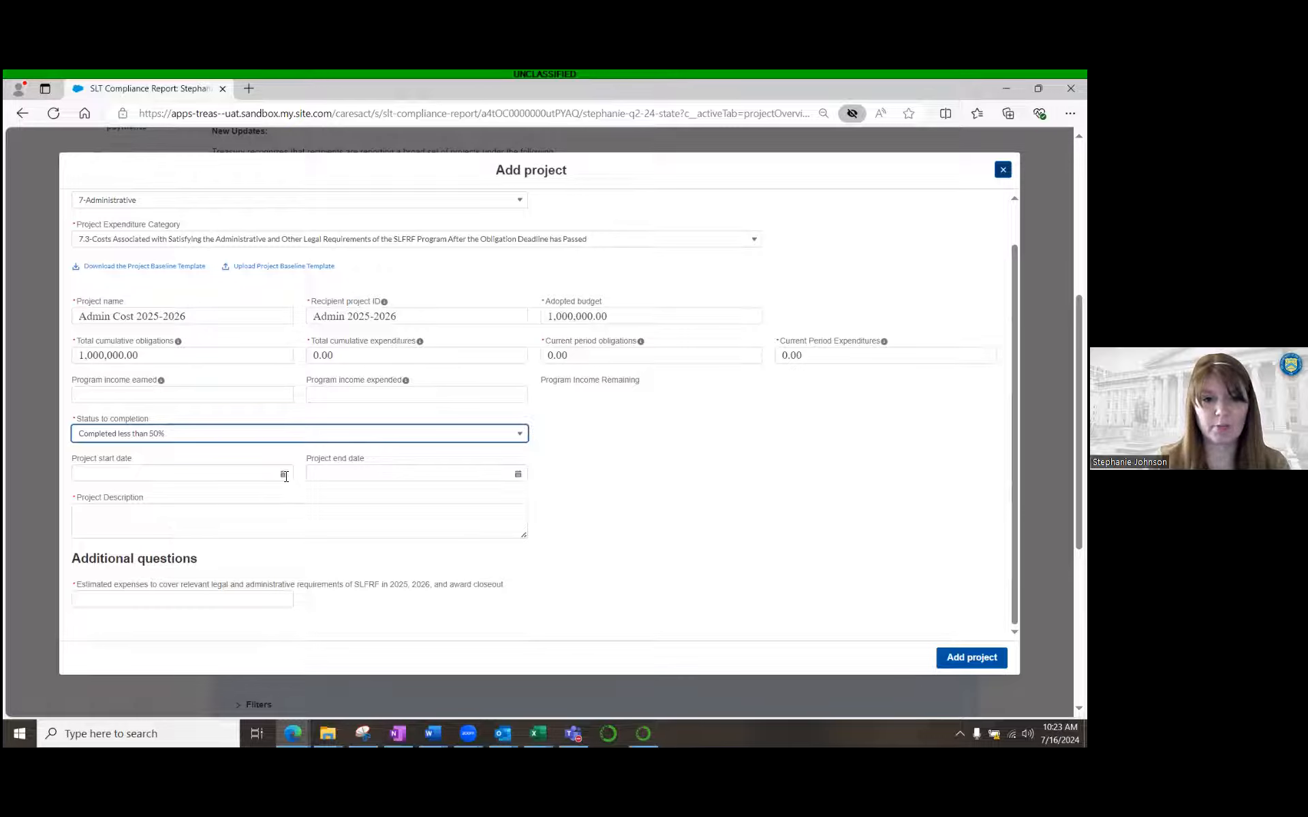
left_click(285, 475)
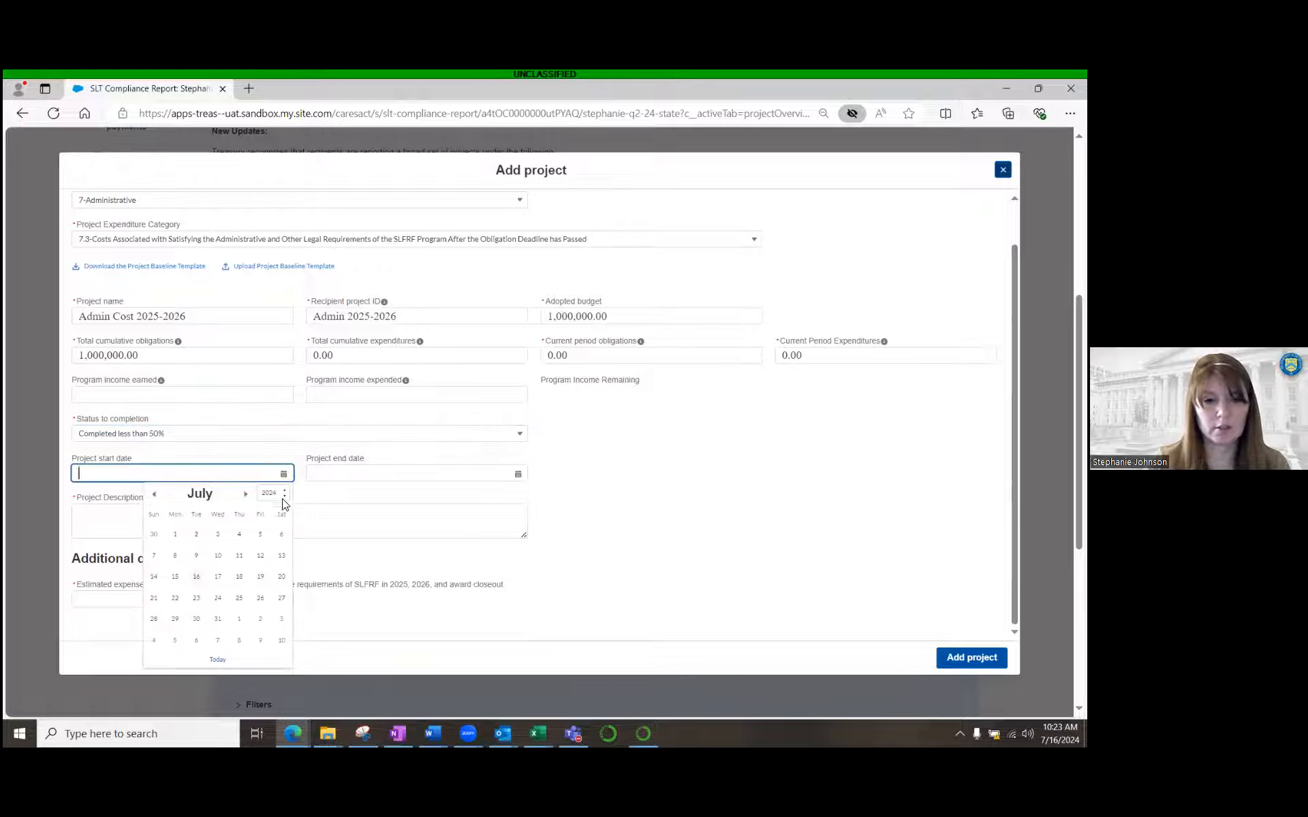
left_click(247, 495)
left_click(247, 495)
left_click(247, 495)
left_click(246, 496)
left_click(247, 496)
left_click(247, 495)
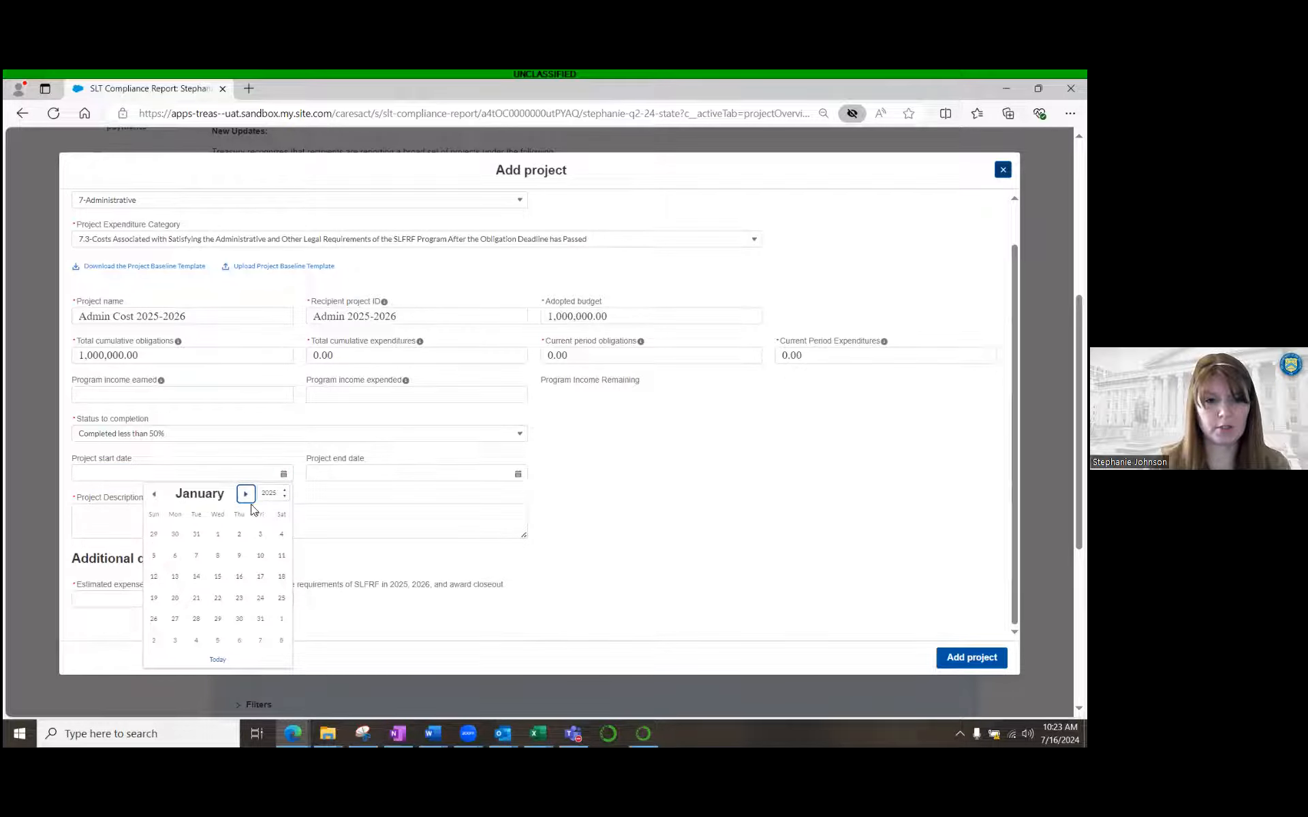
left_click(218, 535)
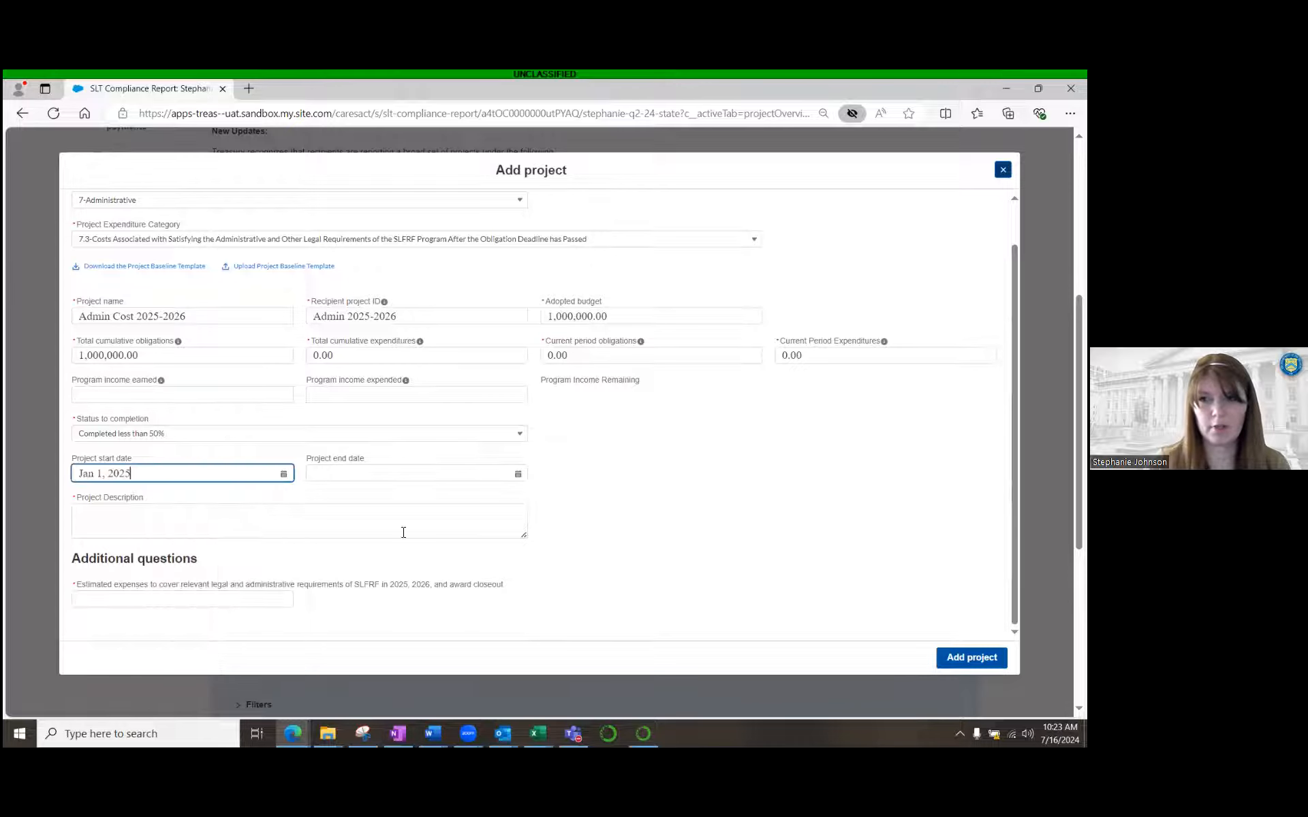
left_click(518, 474)
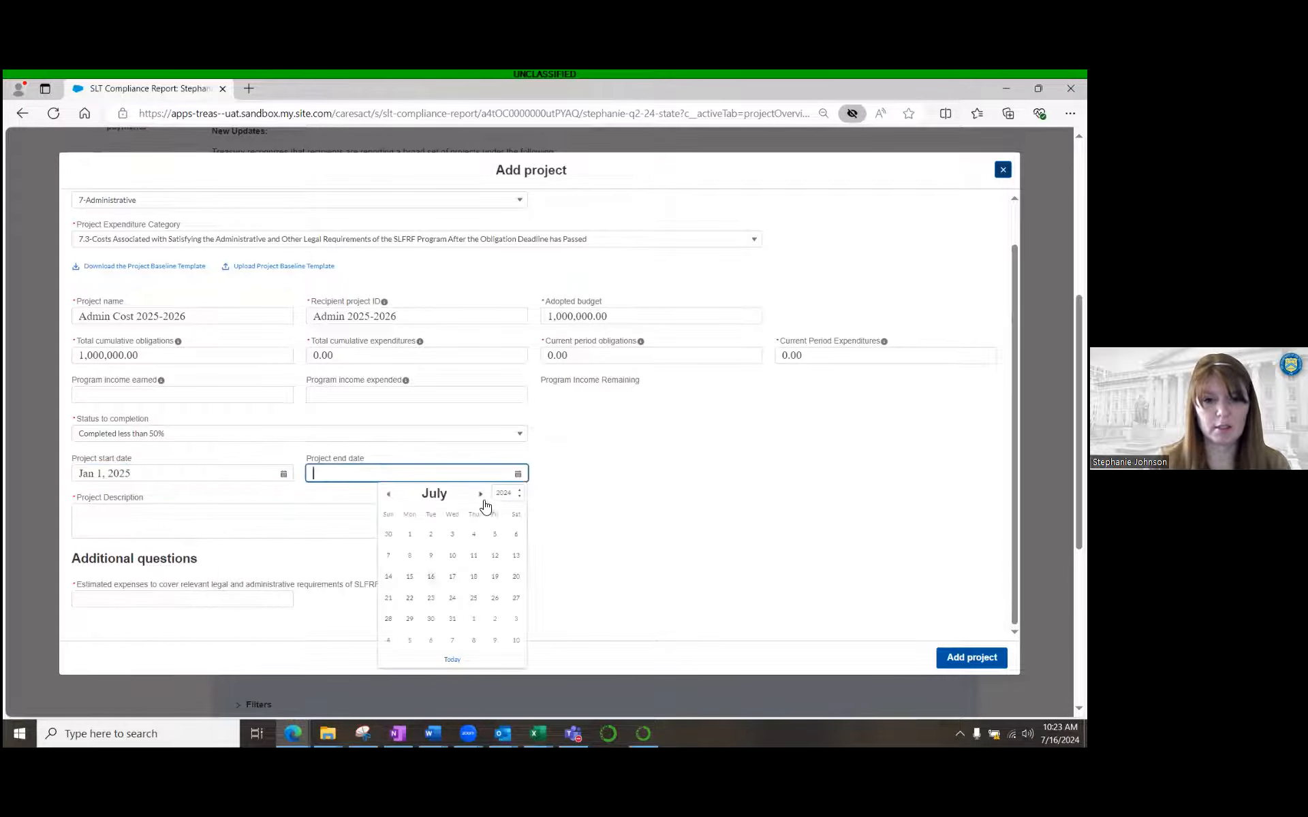
left_click(480, 495)
left_click(480, 494)
left_click(480, 495)
left_click(480, 495)
left_click(480, 495)
left_click(520, 494)
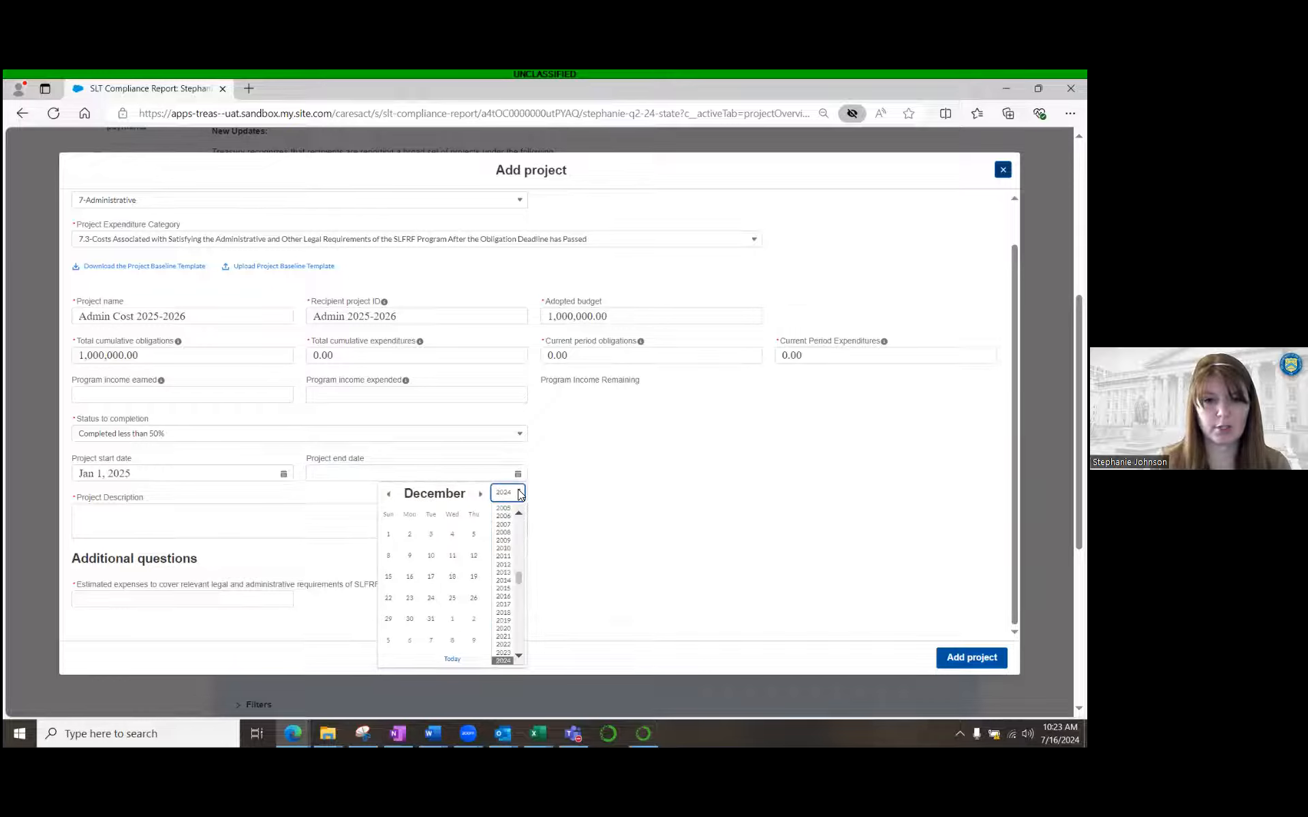
left_click(519, 661)
left_click(510, 657)
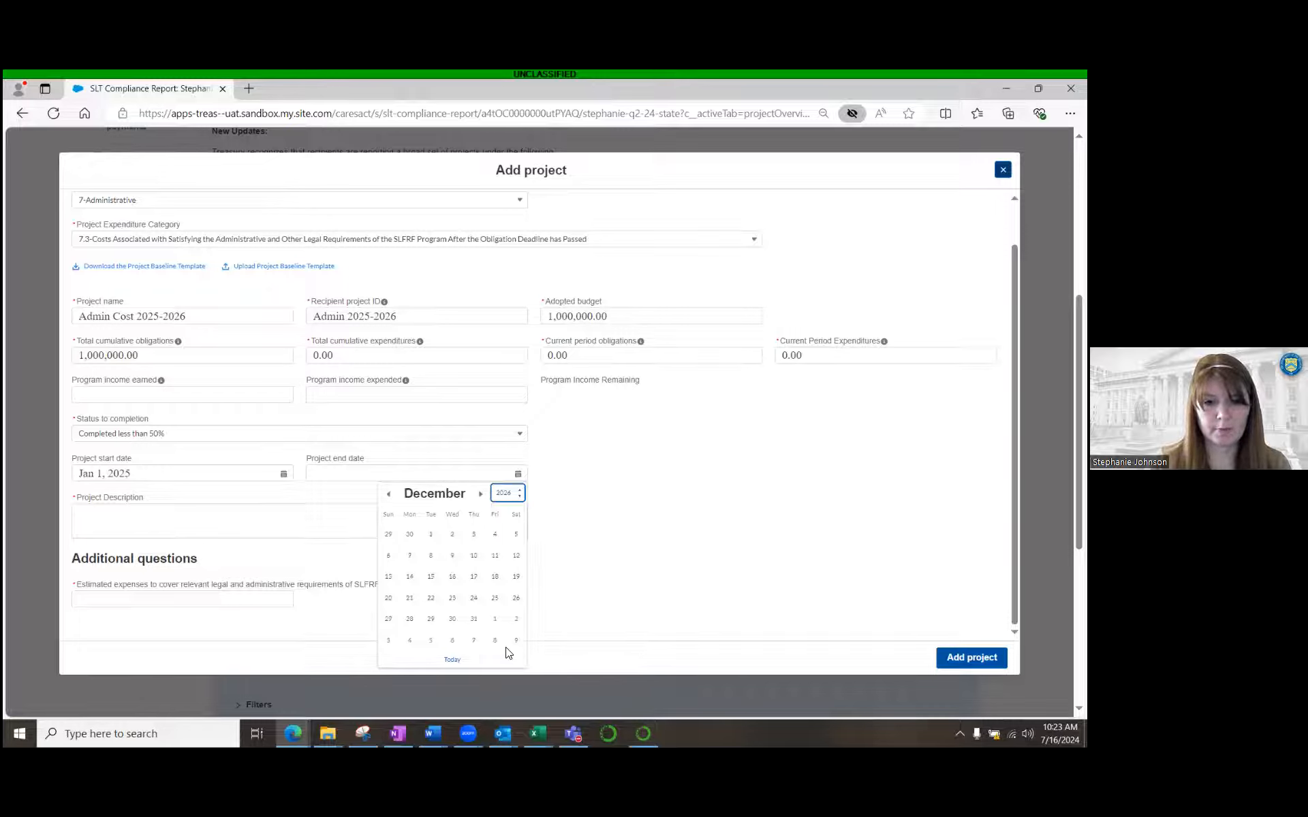
left_click(599, 517)
- Enter 1000000 as the estimated expenses for SLFRF legal and administrative requirements in 2025, 2026 and award closeout
scroll(563, 528, "down", 3)
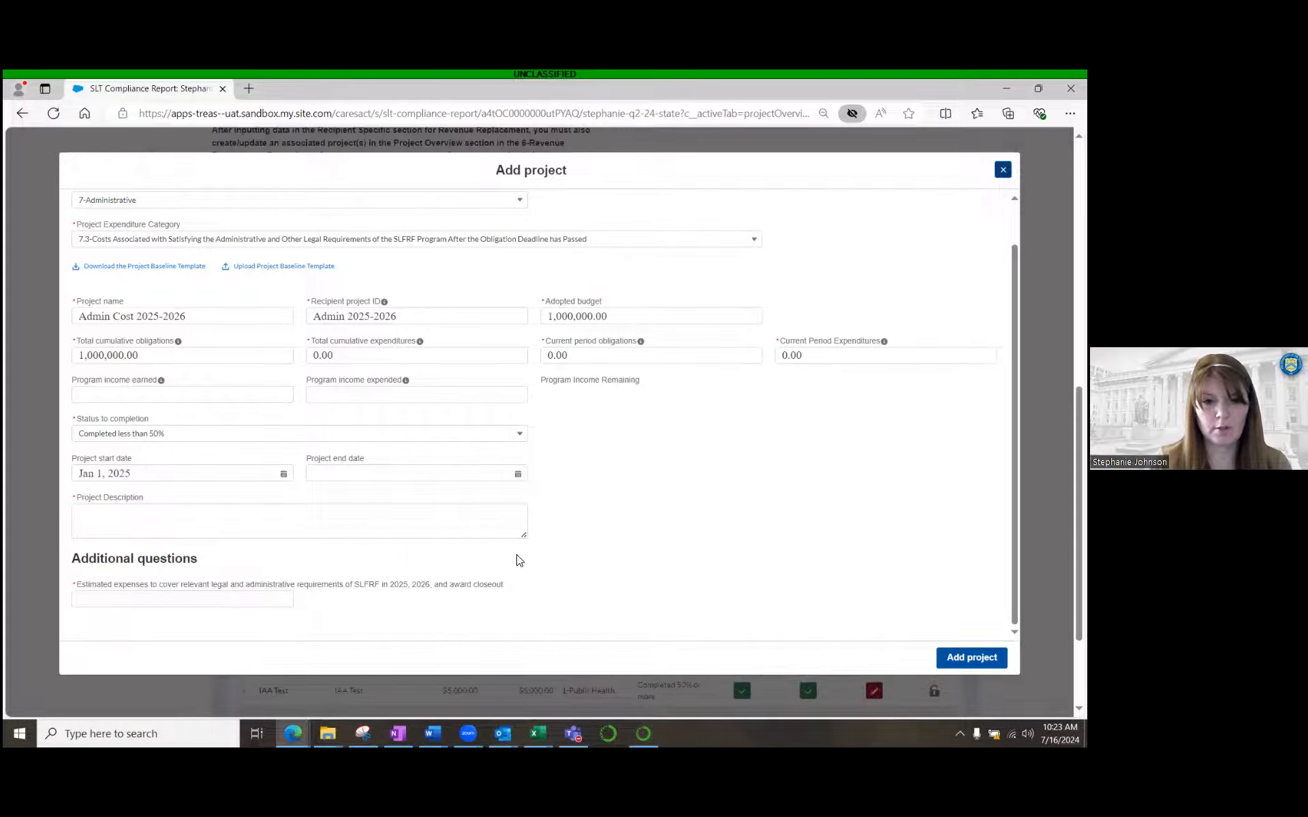
left_click(153, 599)
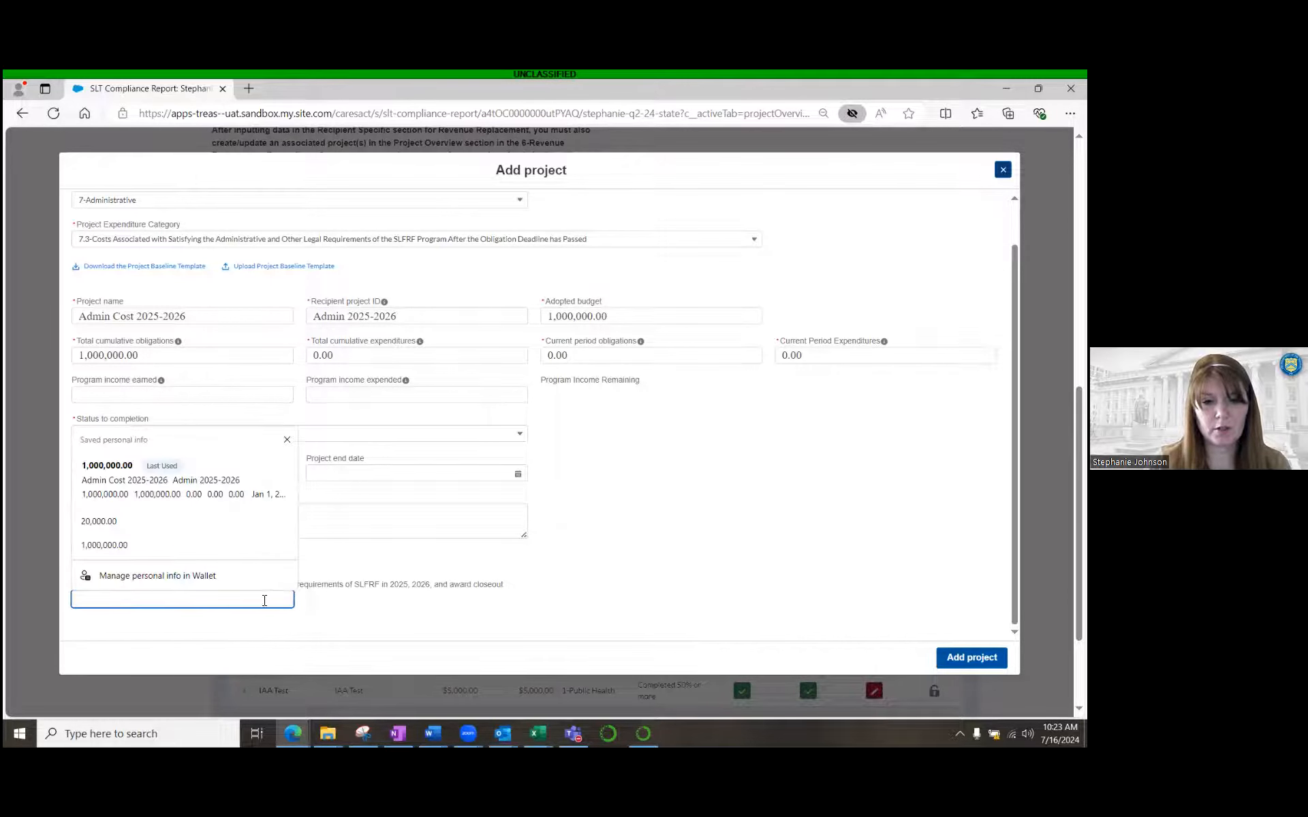
left_click(587, 592)
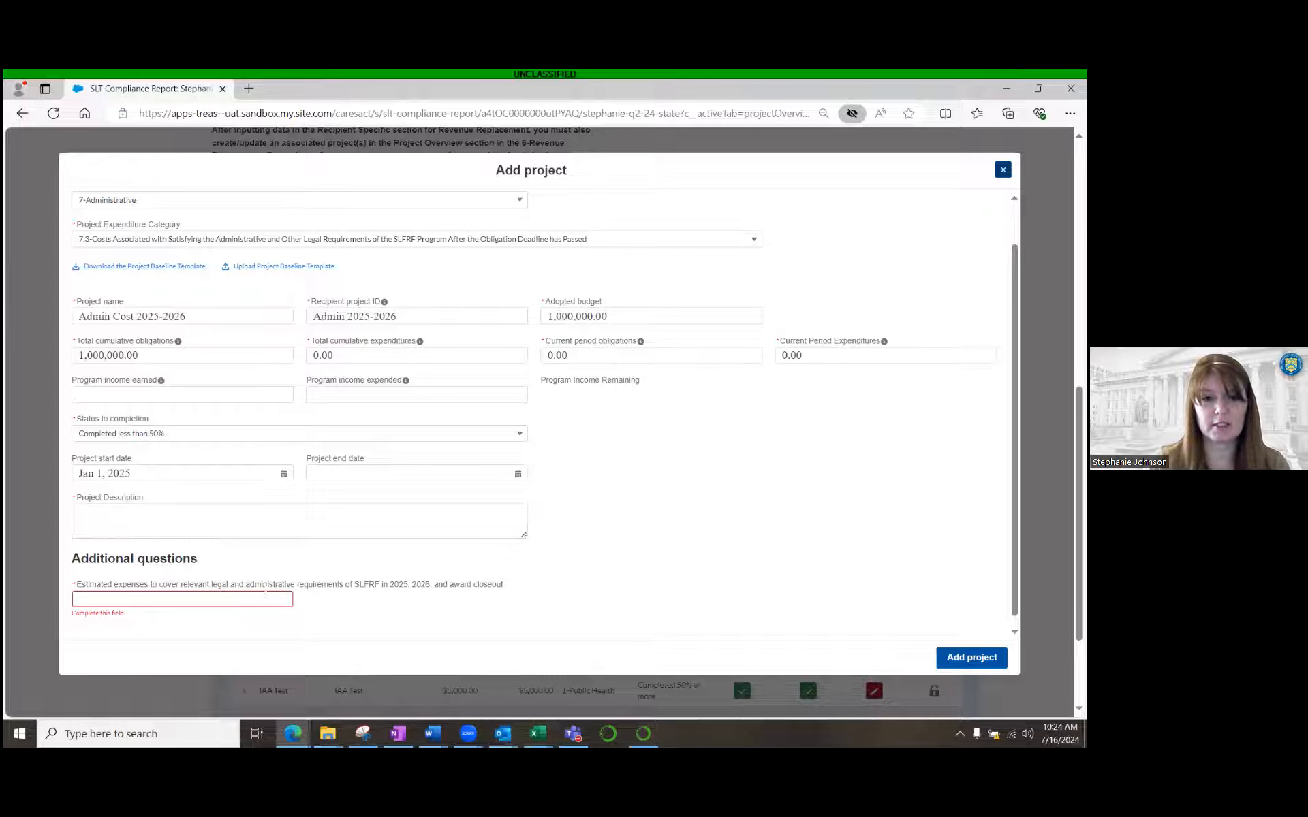
left_click(195, 598)
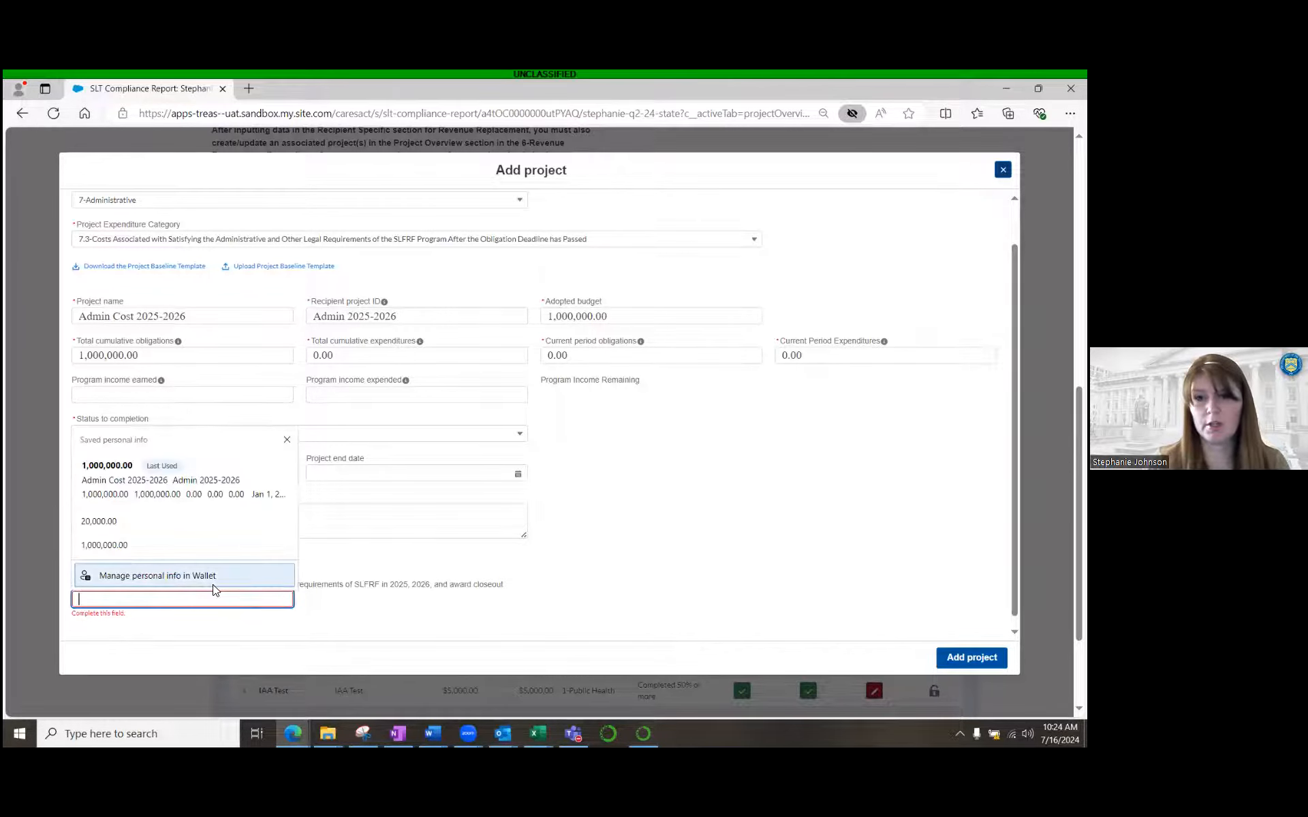
type("1,00")
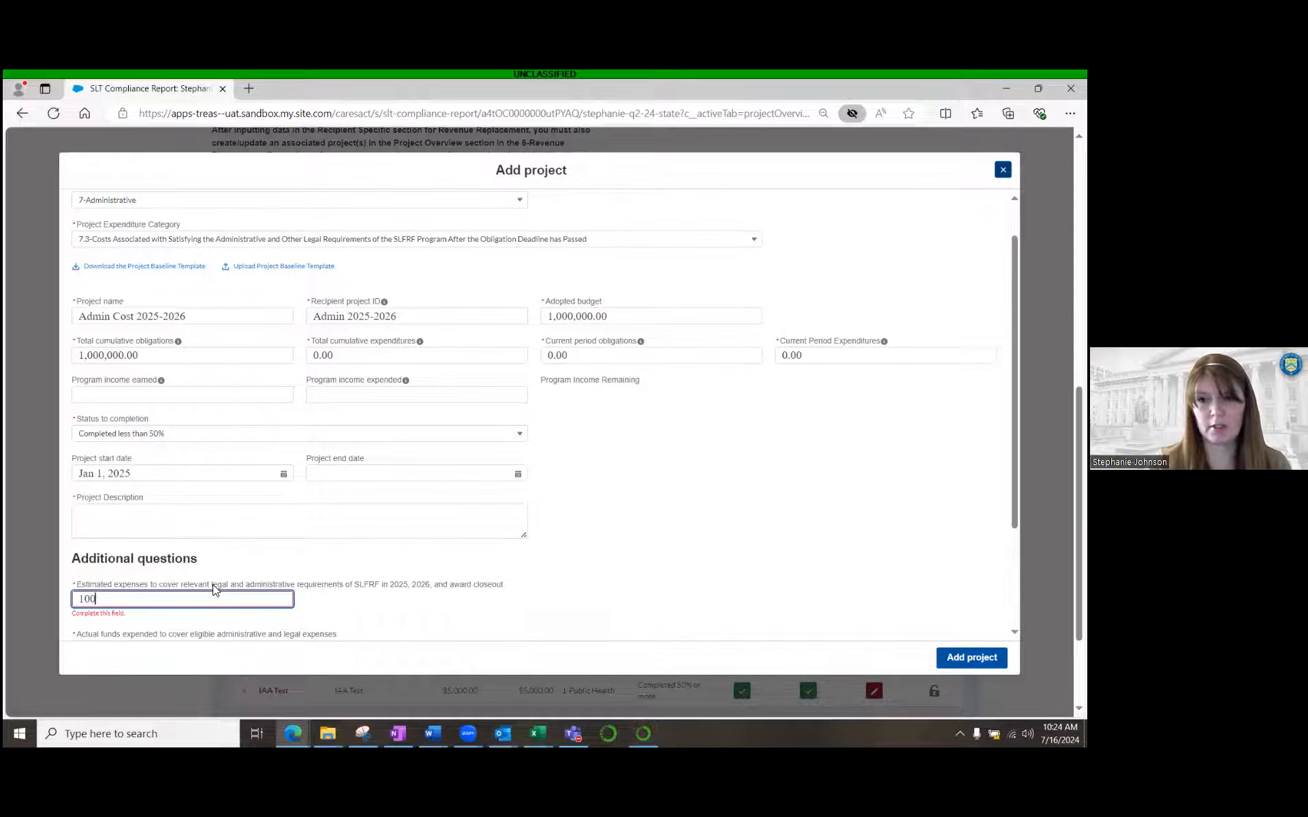
type("0,00000")
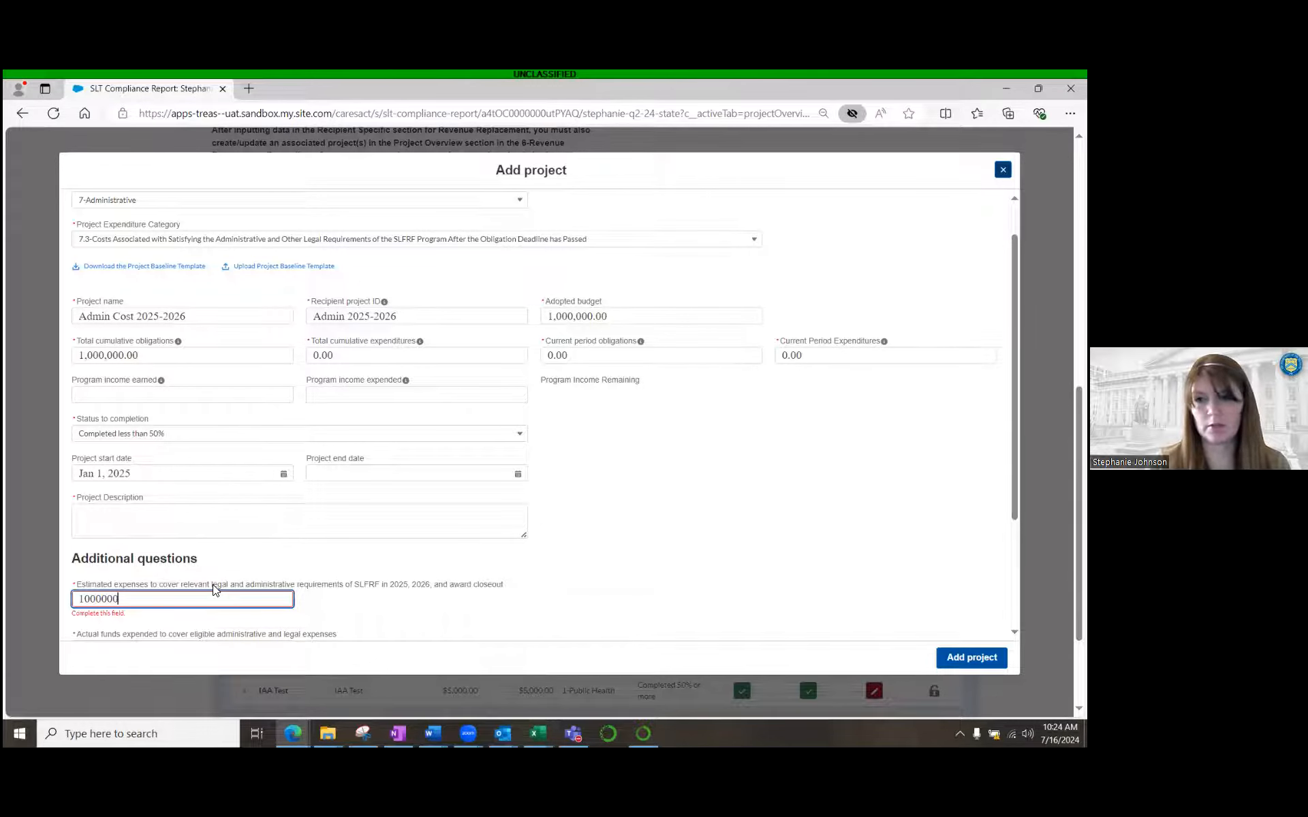
- Enter 0.00 as the actual funds expended to cover eligible administrative and legal expenses
key("Tab")
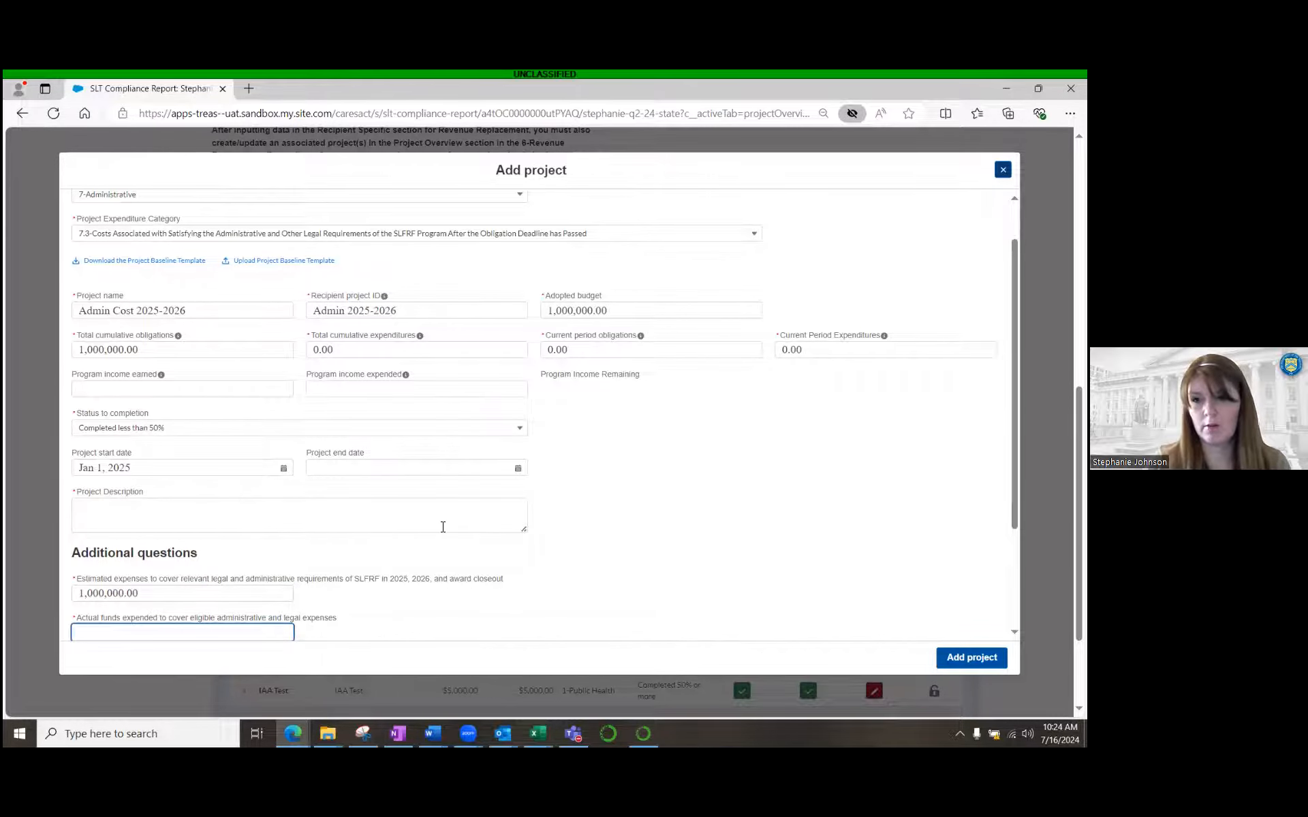
scroll(443, 527, "down", 2)
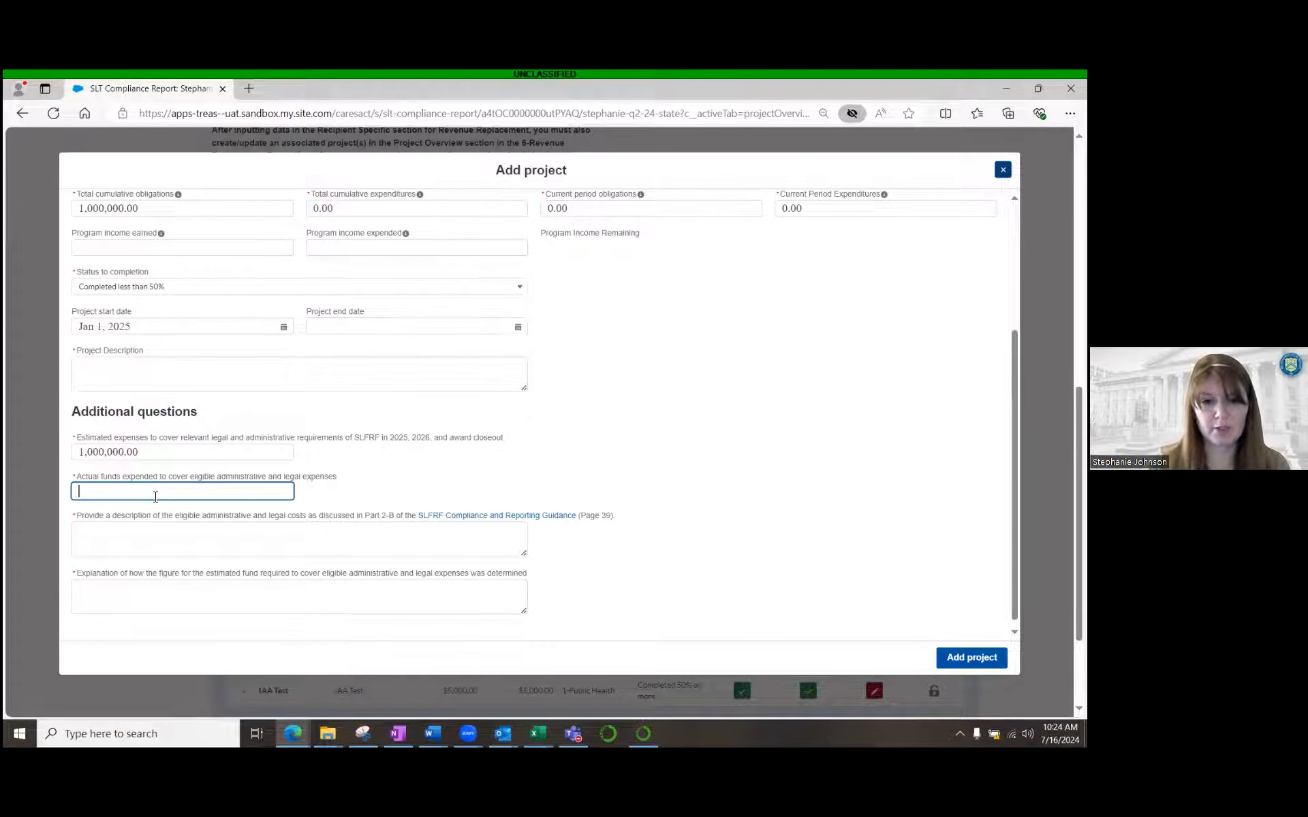
type("0.00")
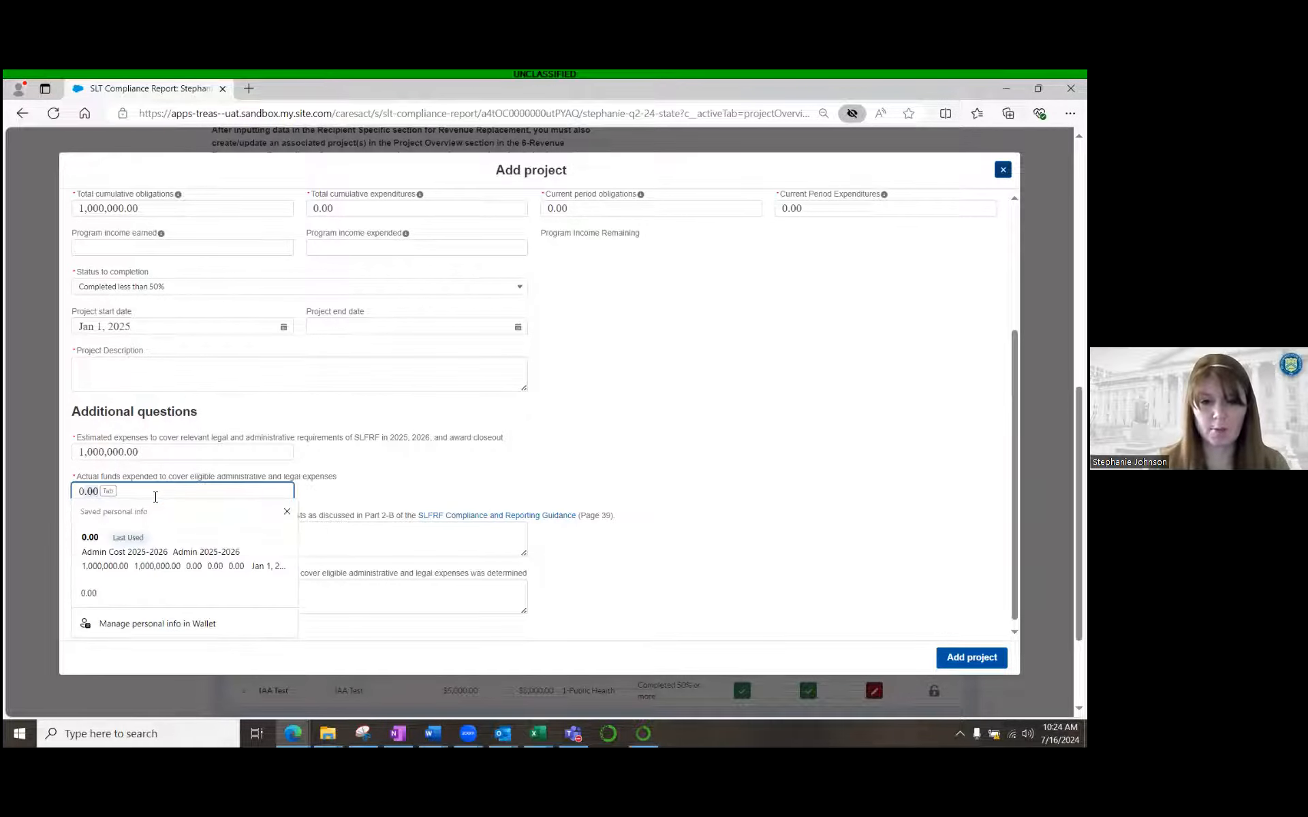
key("Tab")
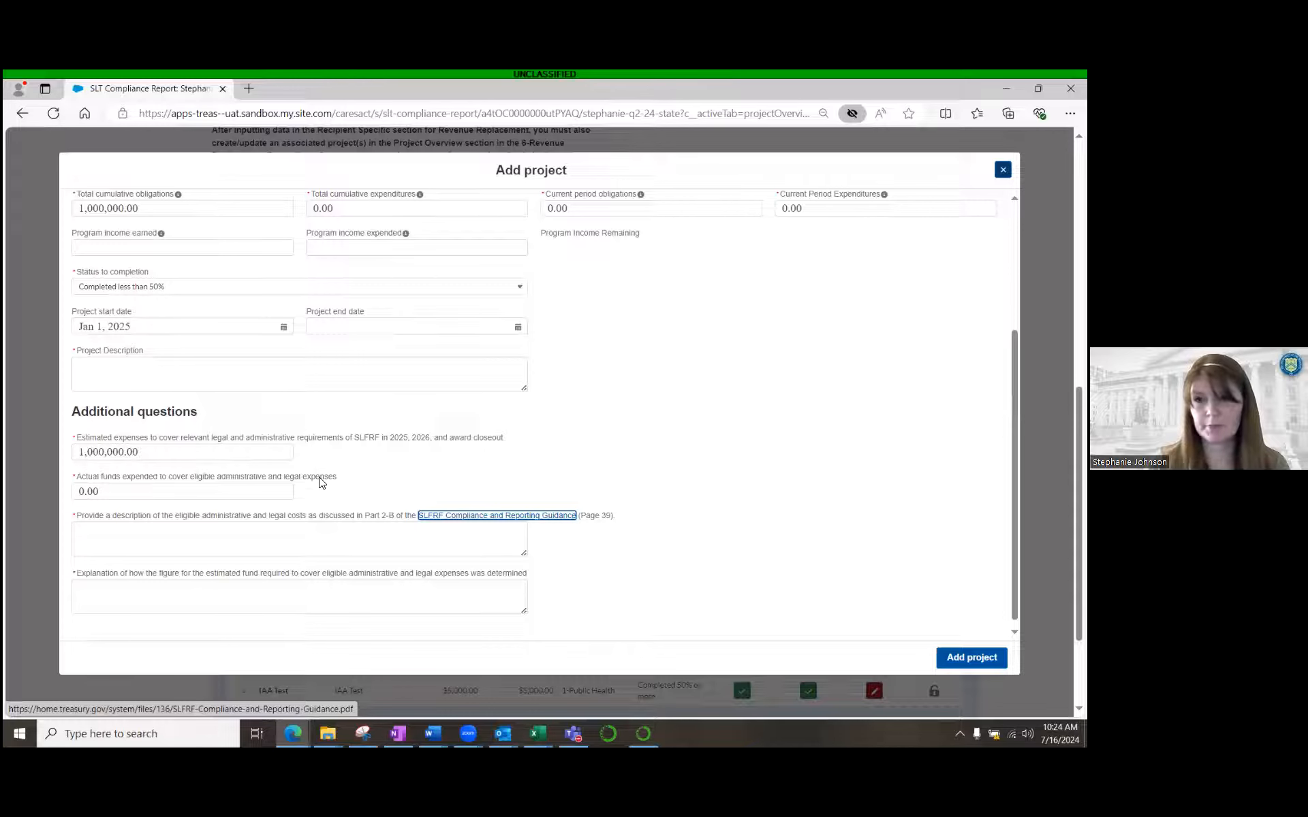
- Enter [Explanation] both for the eligible administrative and legal costs description and for how the estimated fund figure was determined
scroll(400, 465, "down", 1)
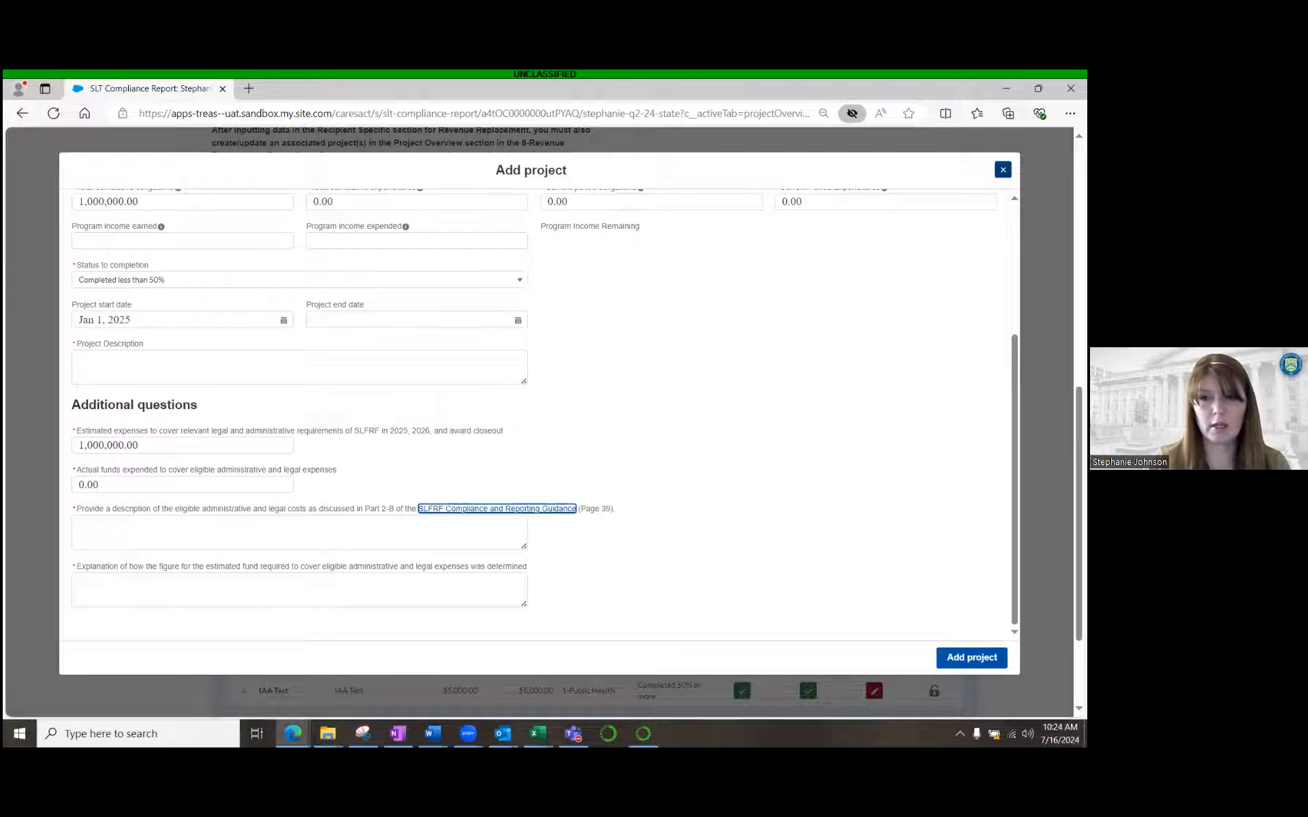
key("alt+Tab")
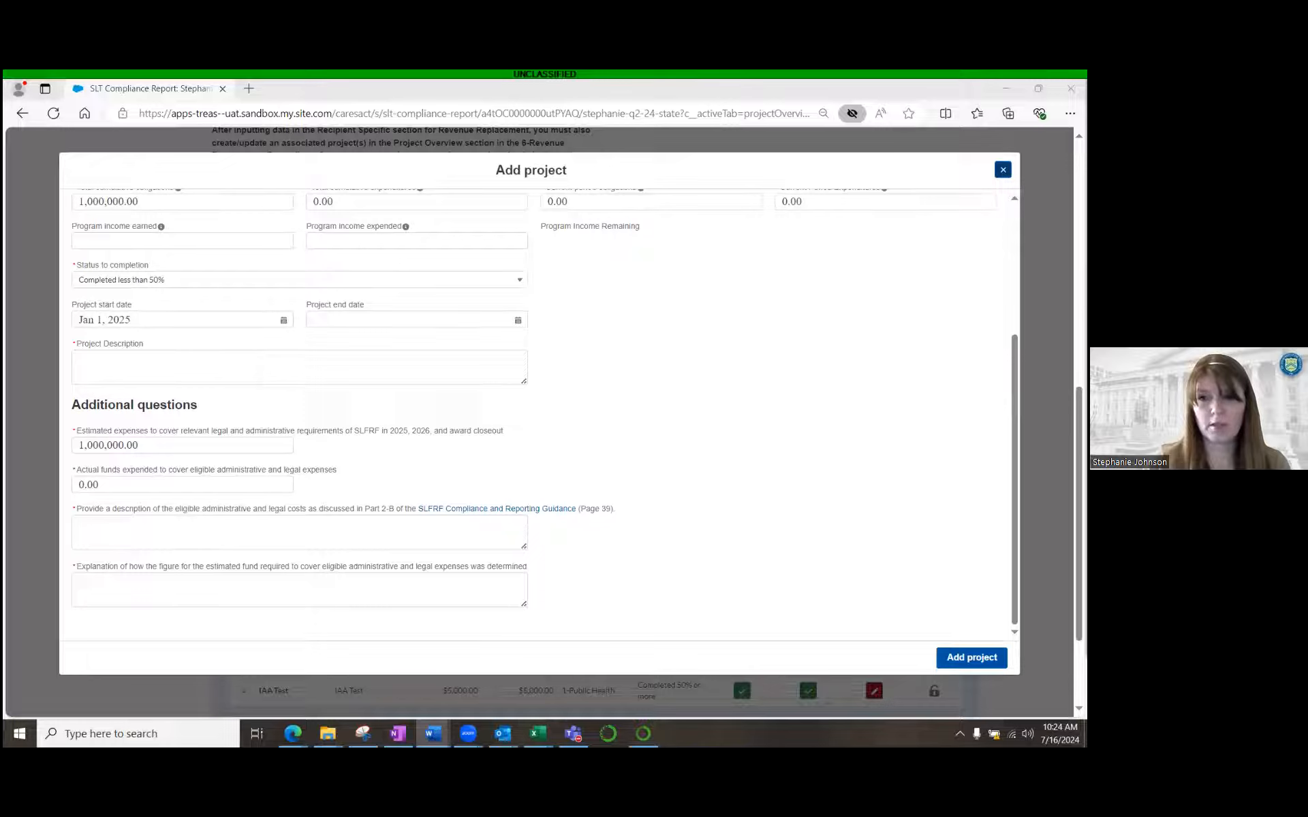
left_click(185, 543)
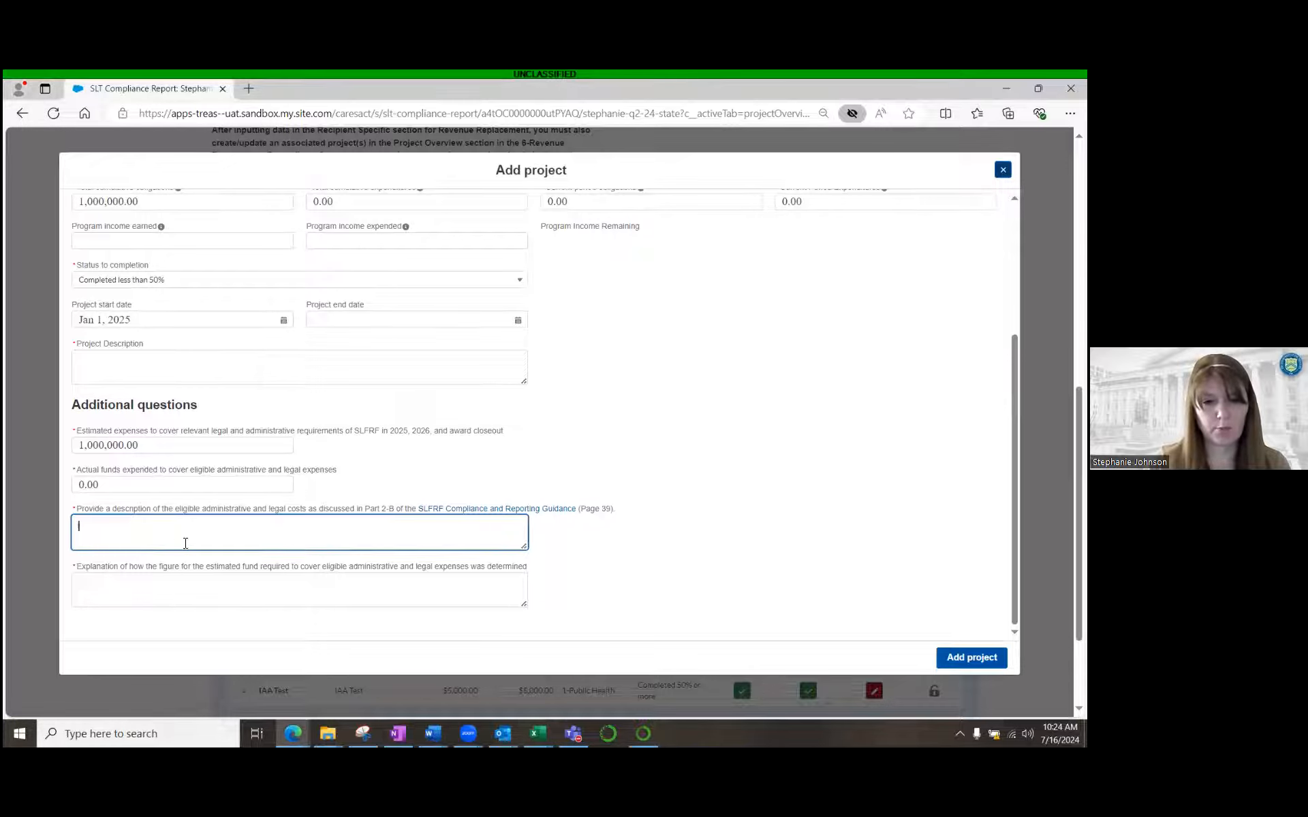
type("[Explanation]")
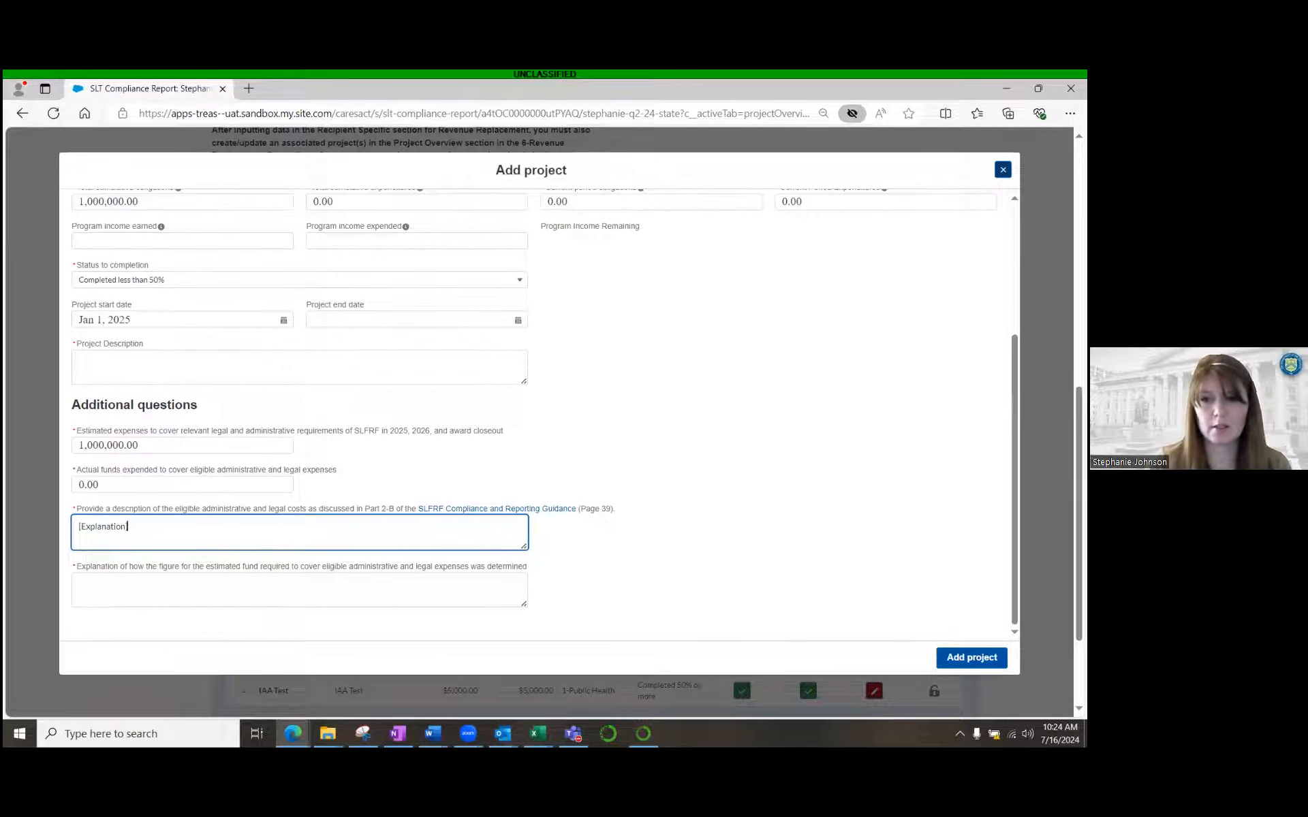
key("alt+Tab")
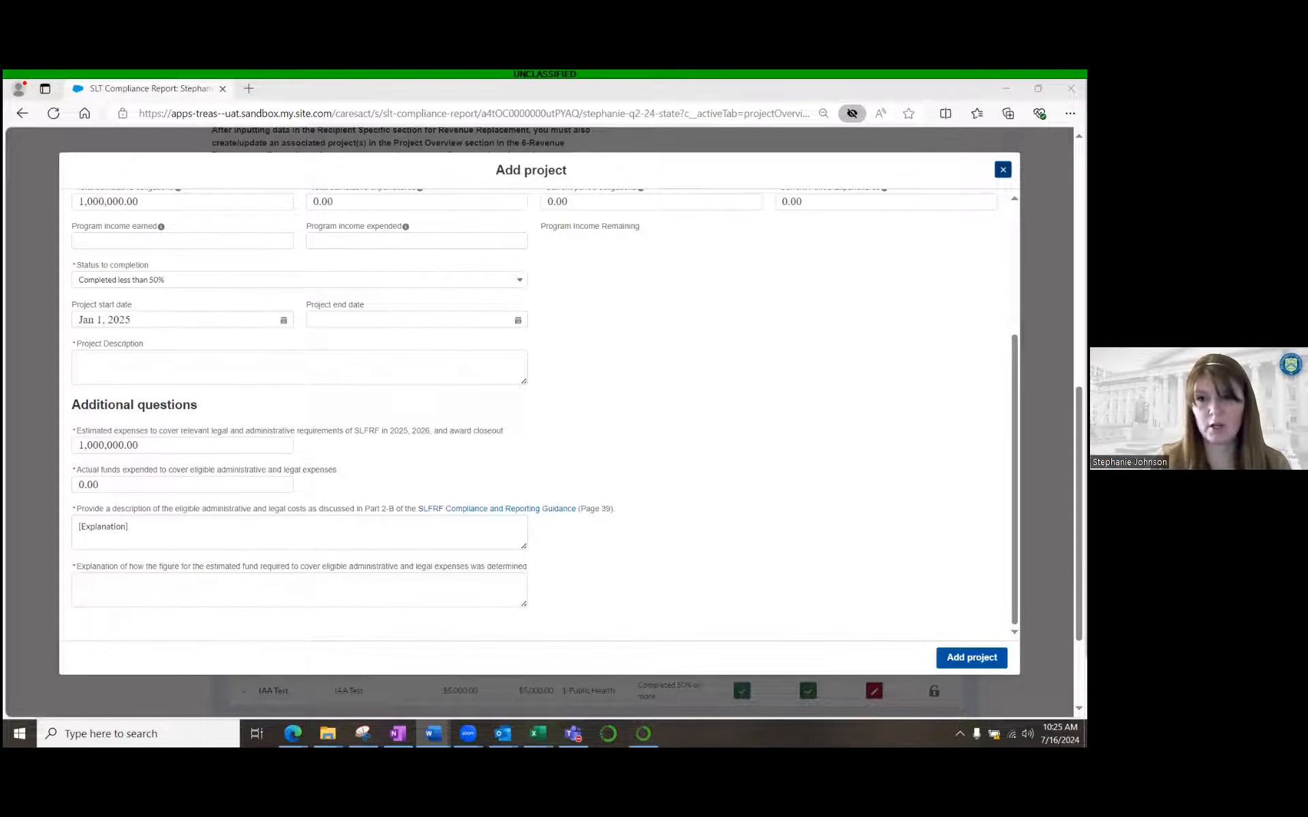
left_click(252, 603)
type("[Explanation]")
scroll(864, 521, "down", 1)
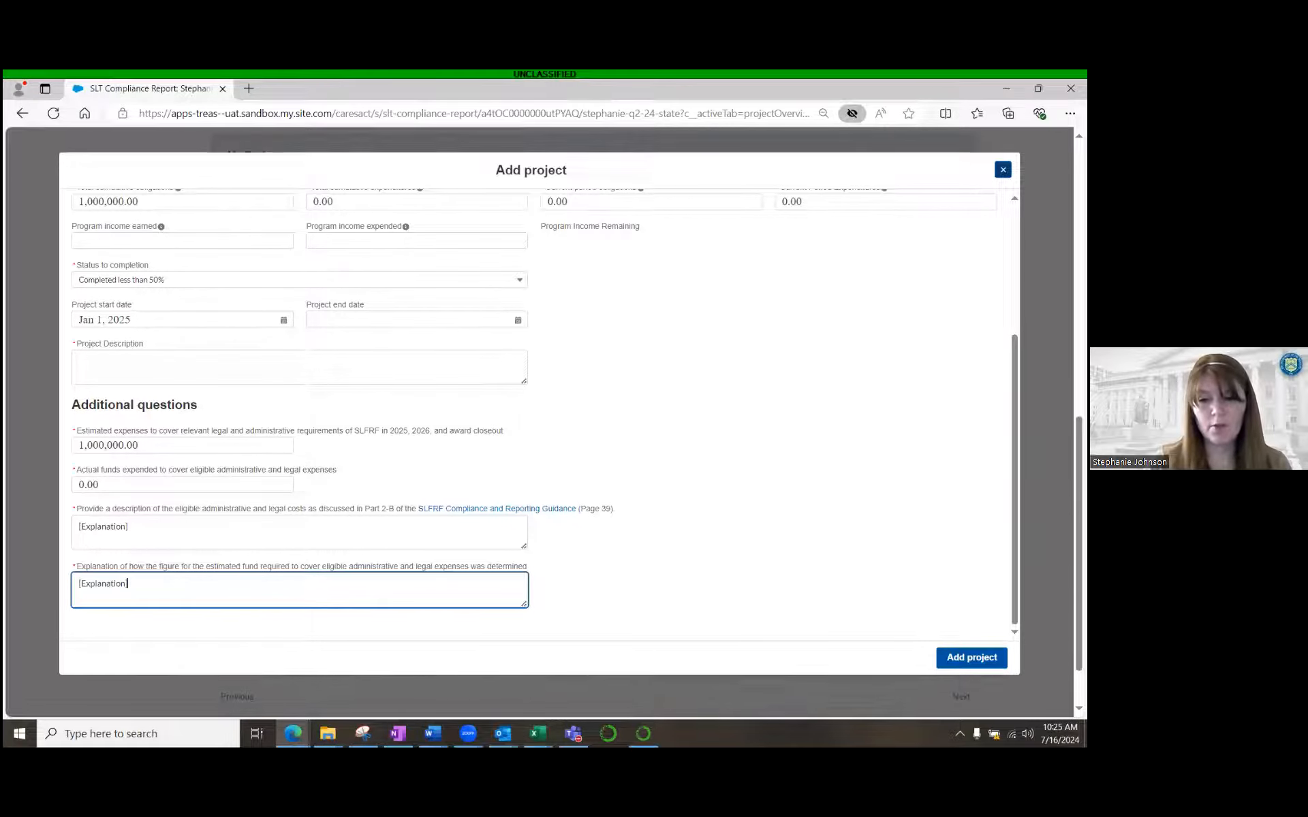
- Fill in the required project description with [Project Description] and add the project to the report
left_click(971, 658)
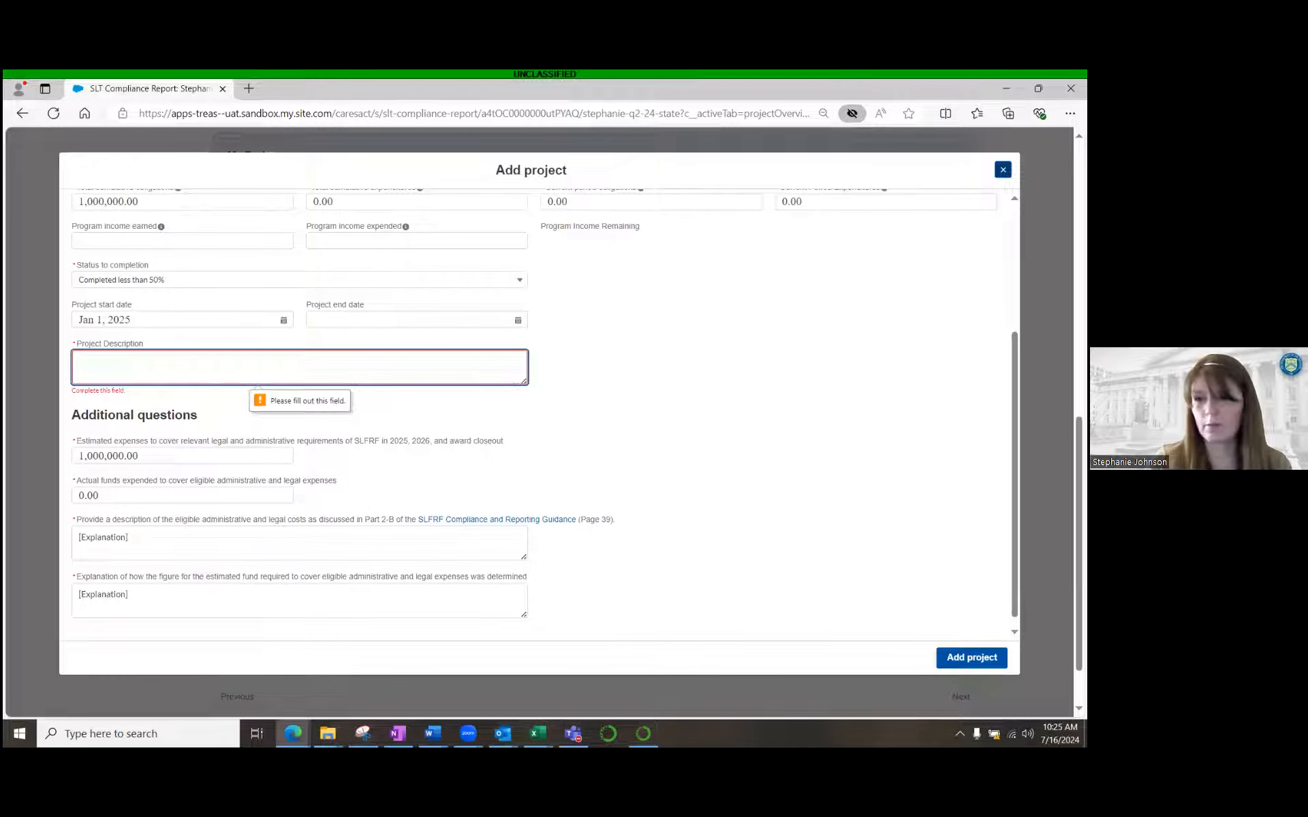
key("alt+Tab")
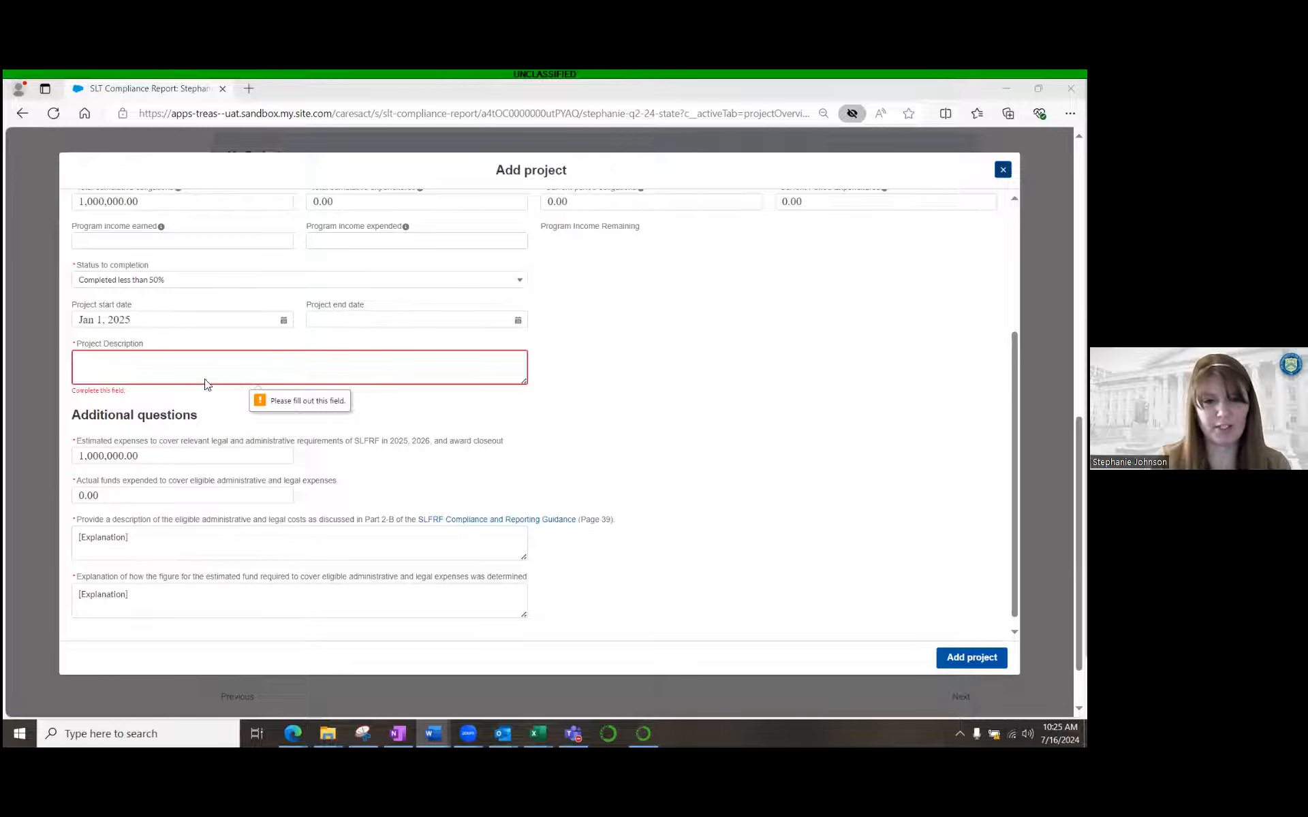
left_click(164, 351)
type("[Project Description]")
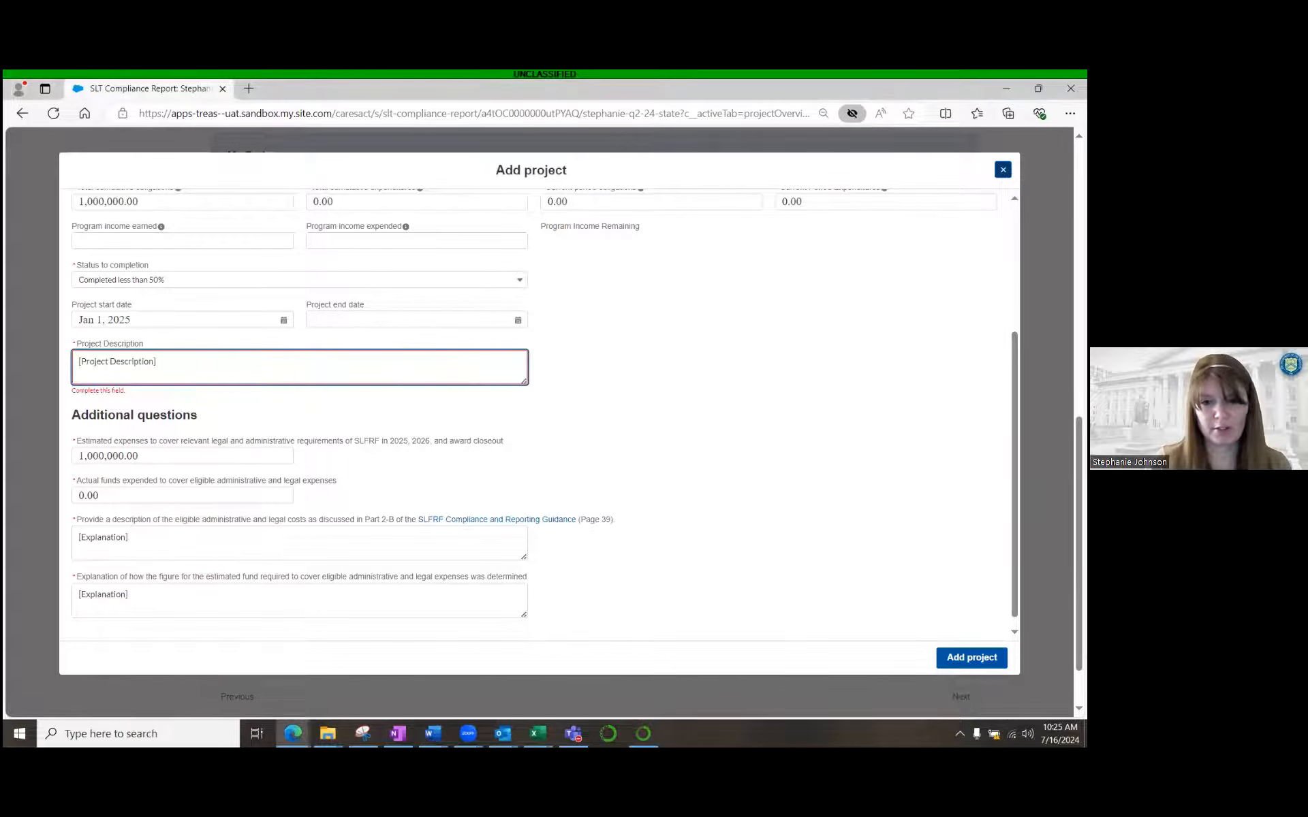
left_click(845, 600)
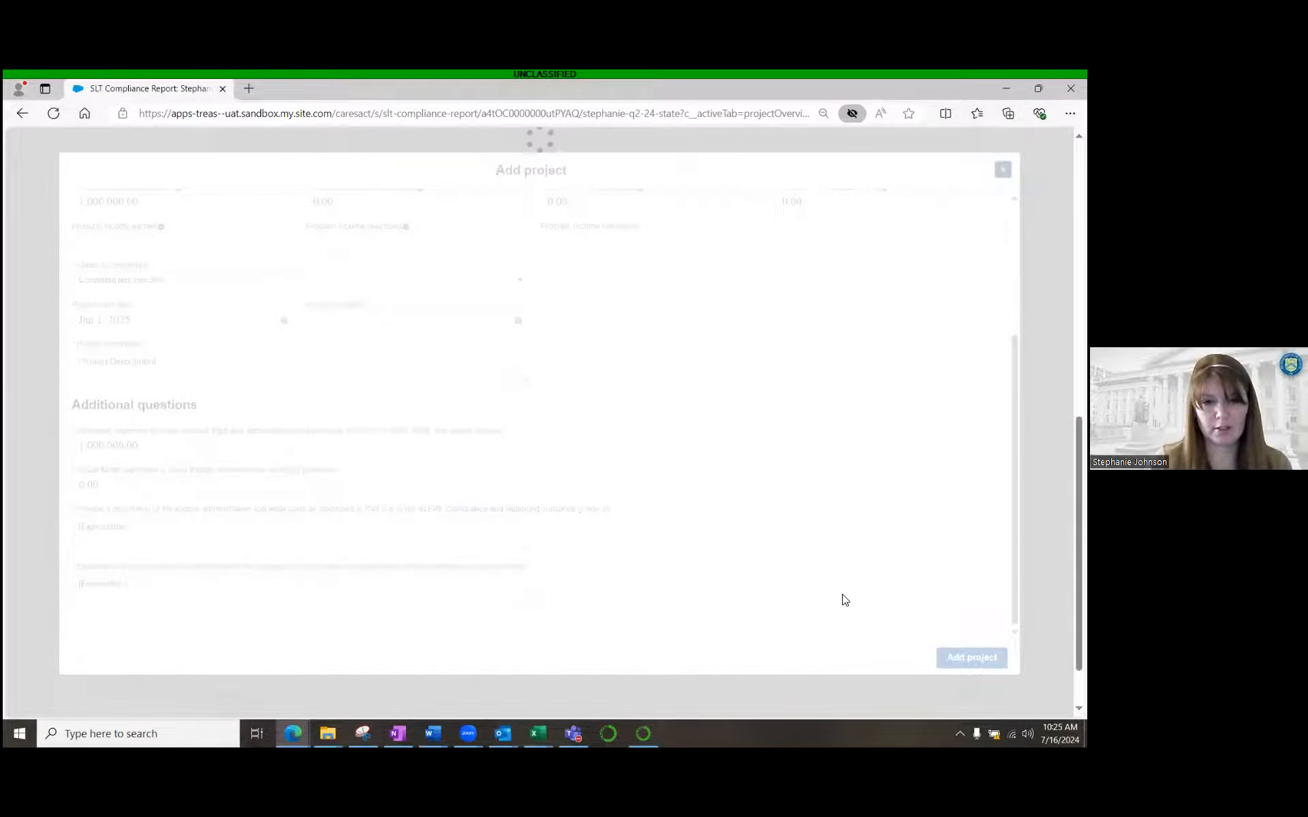
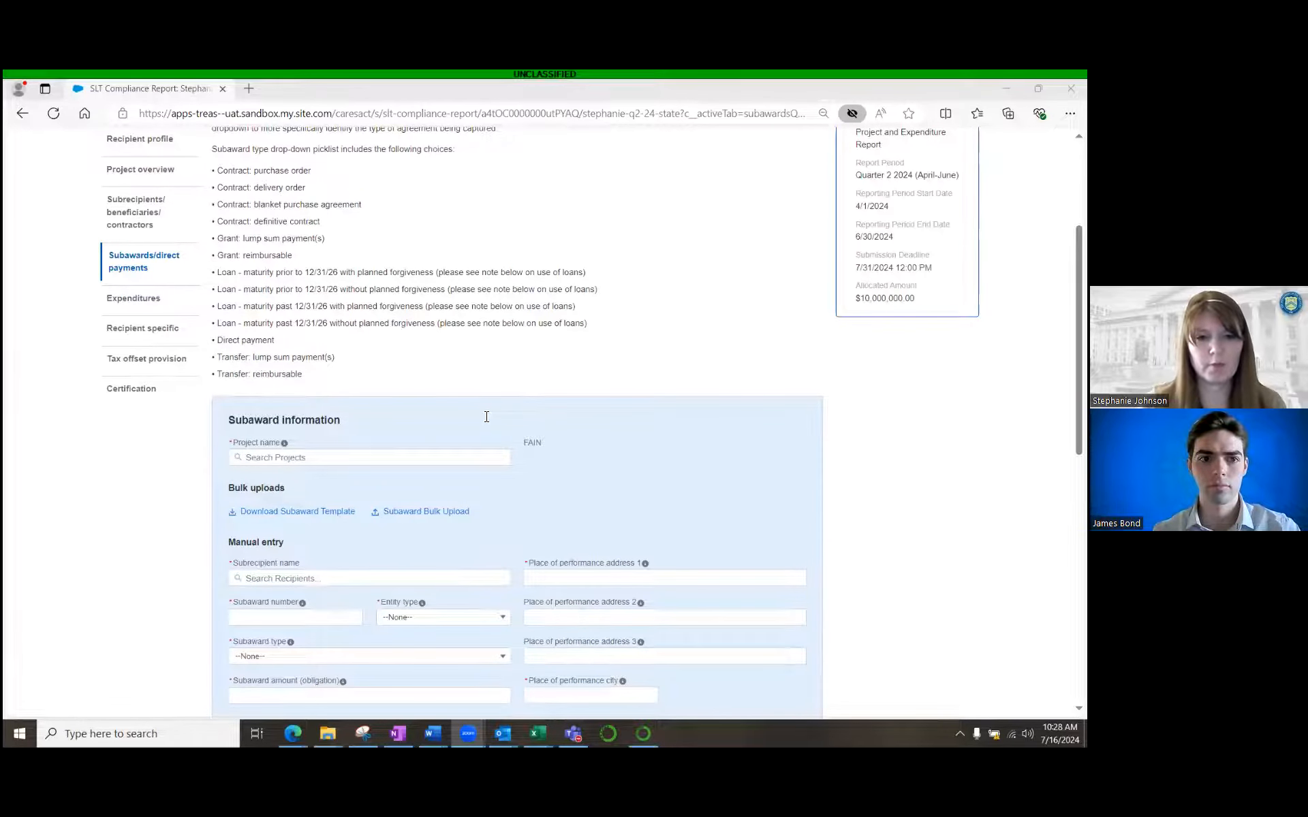
- Search for iaa in the subaward information's project name and select the IAA Test project
scroll(487, 417, "down", 3)
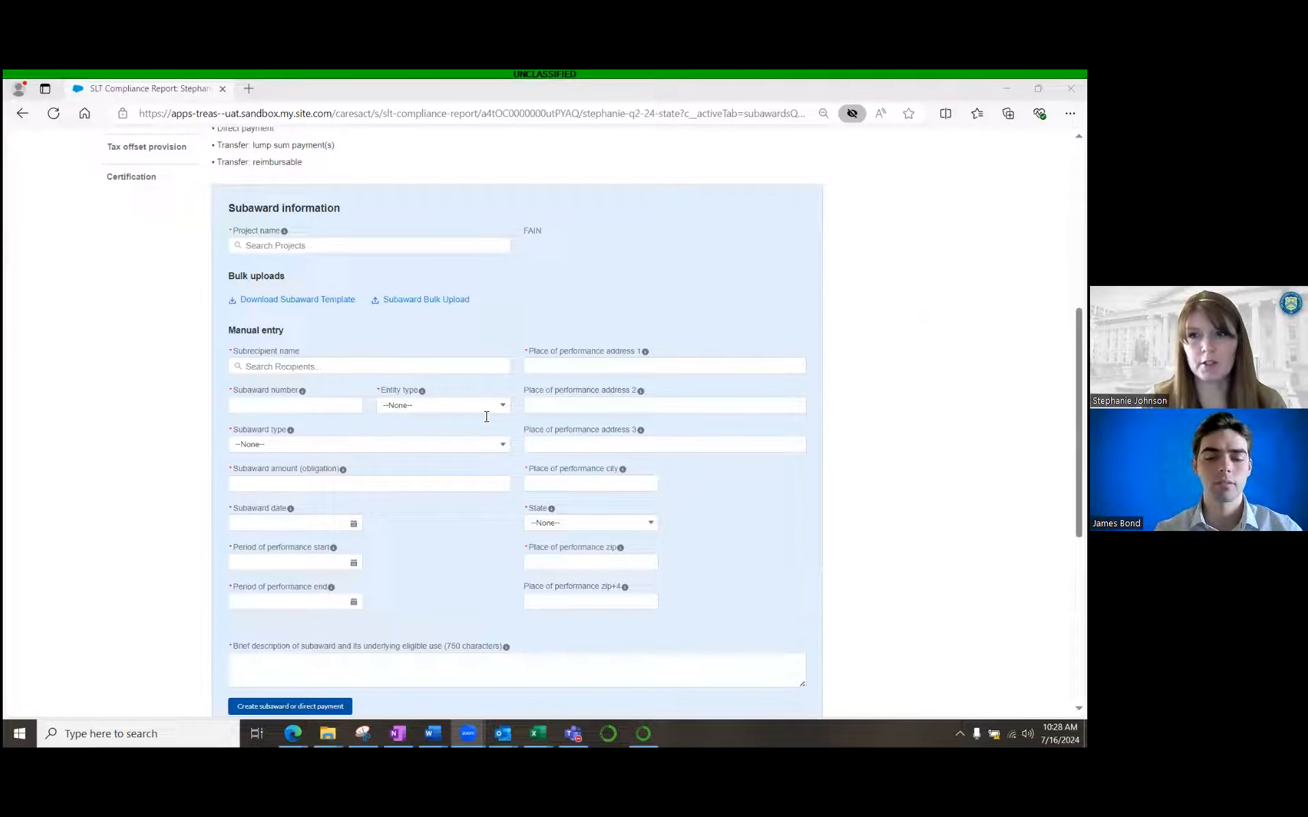
left_click(318, 249)
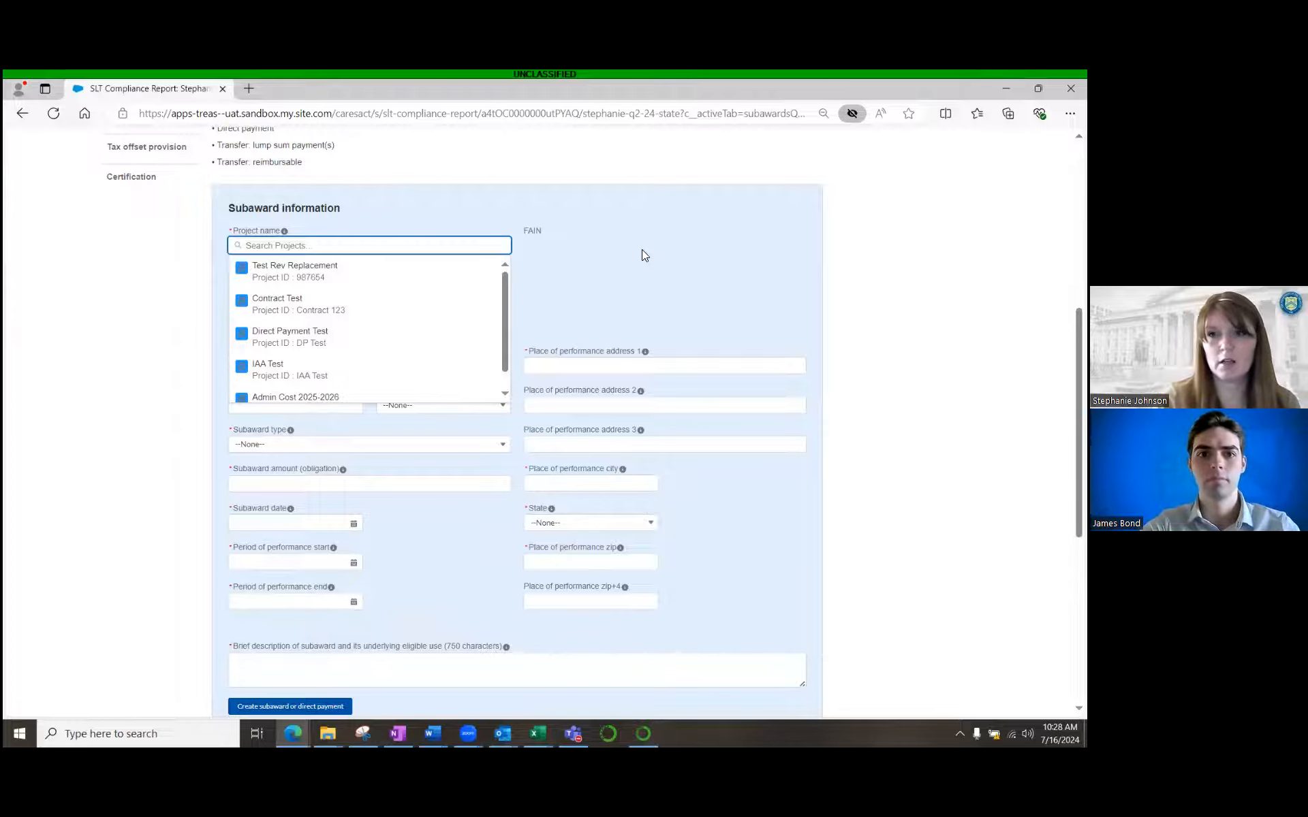
type("iaa")
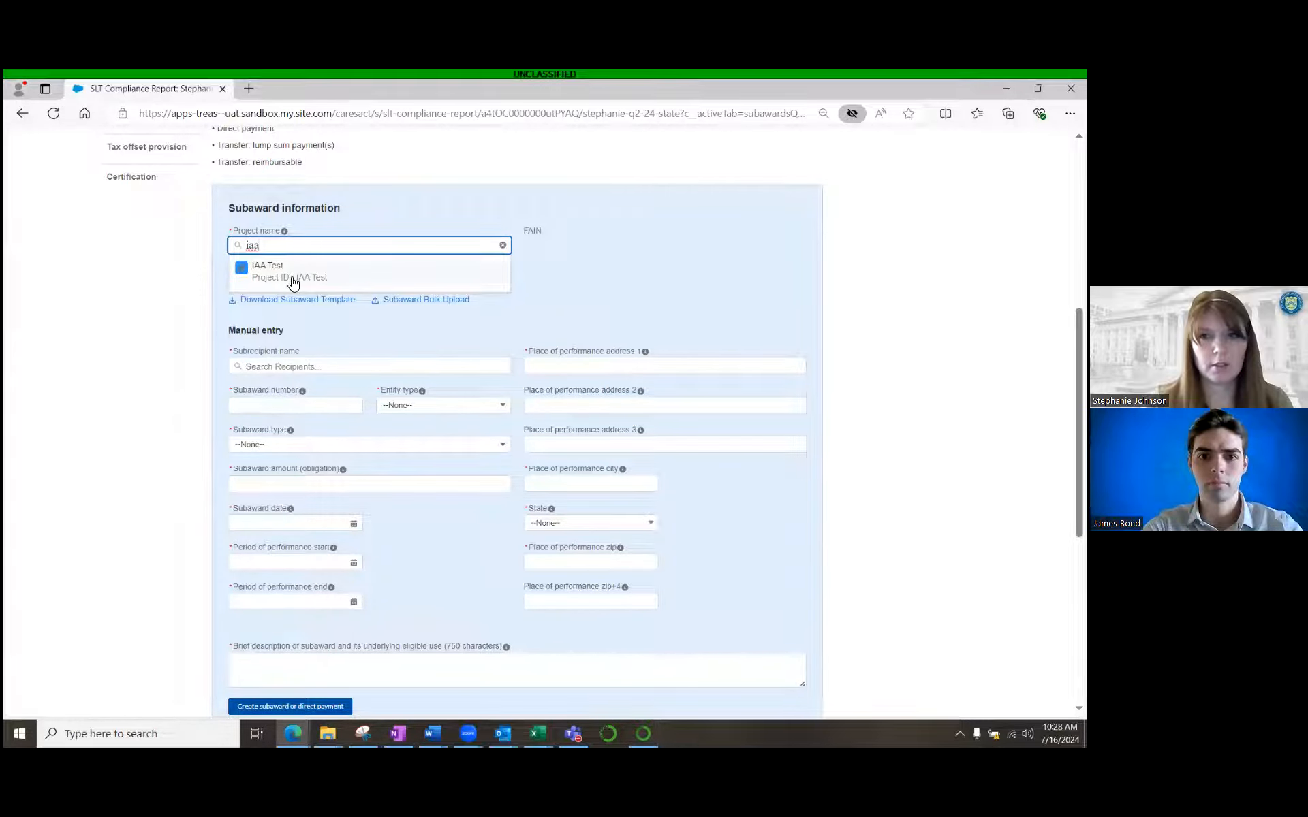
left_click(293, 282)
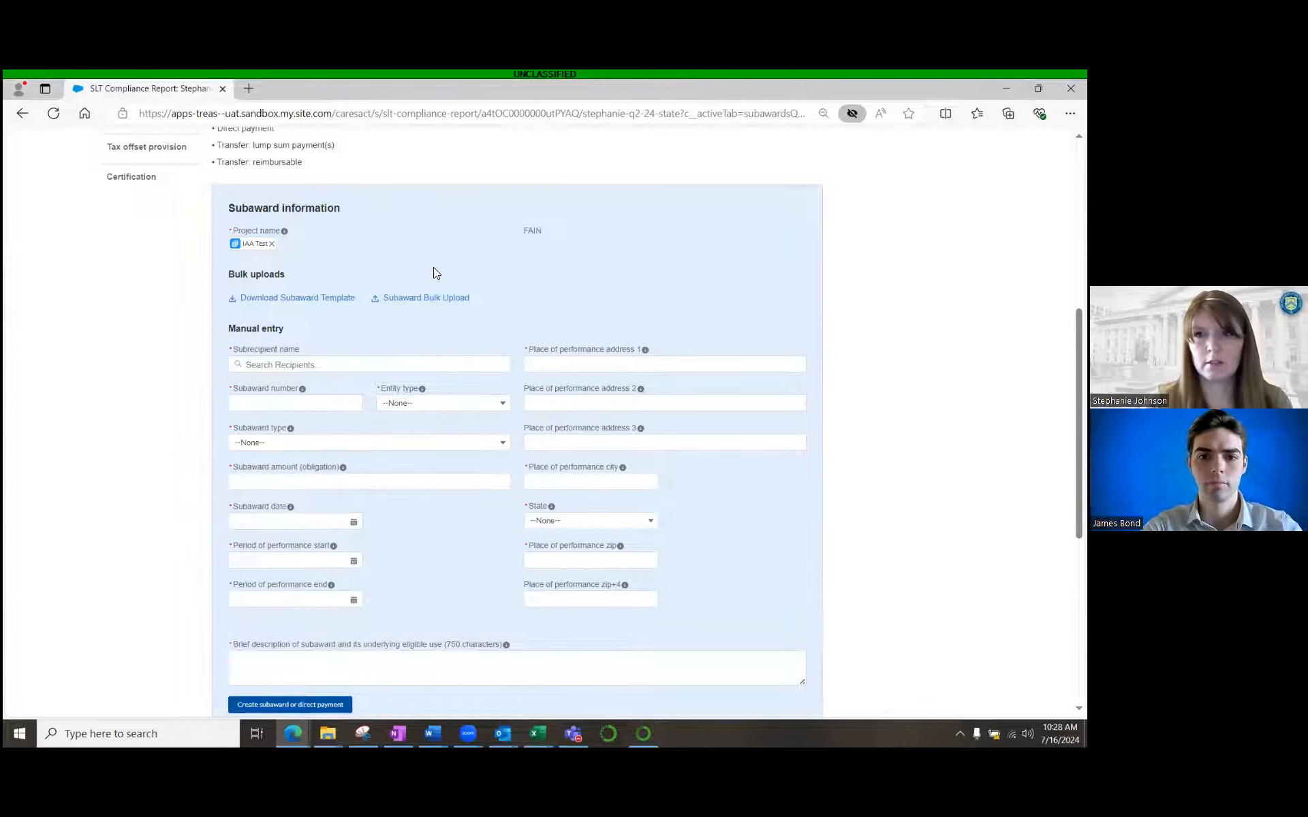
- Choose IAA as the subrecipient name in the subaward's manual entry section
scroll(374, 281, "up", 3)
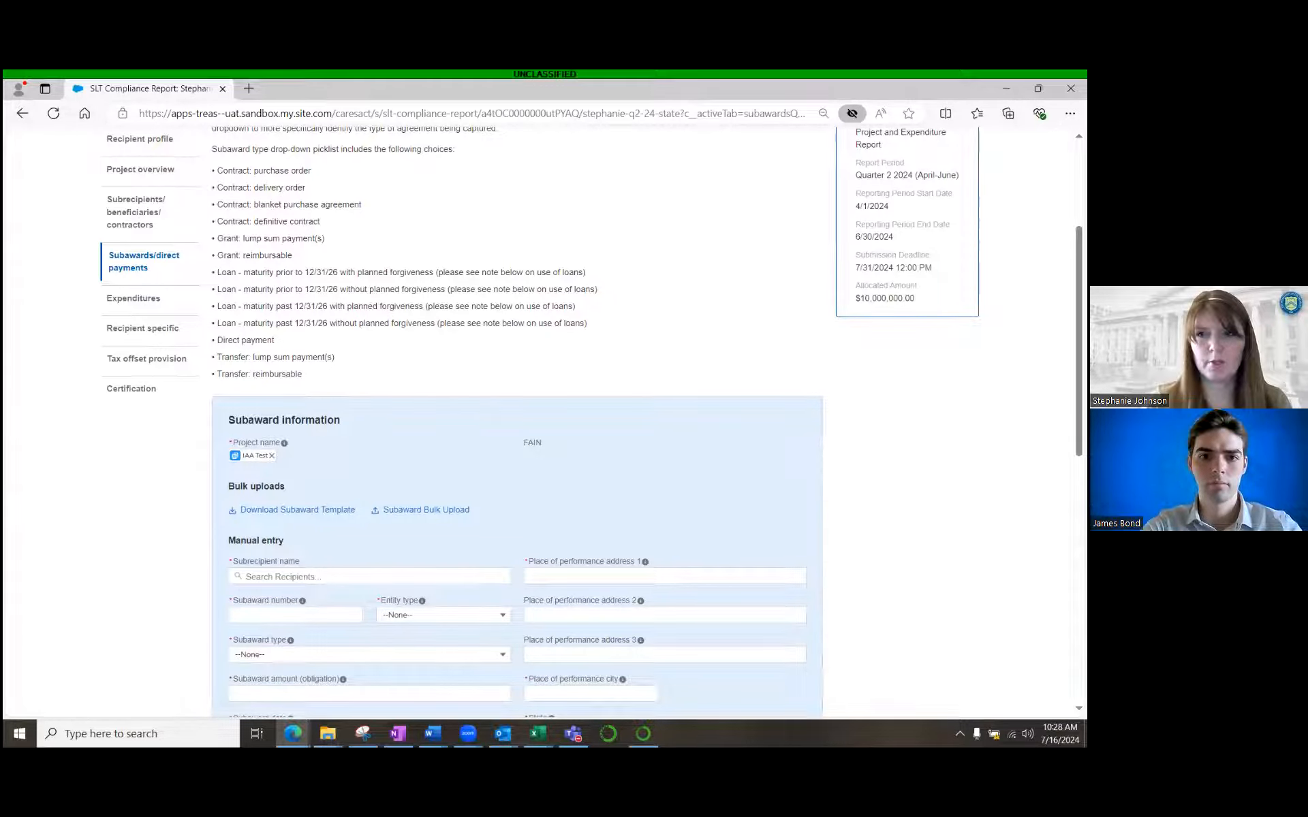
scroll(370, 483, "down", 1)
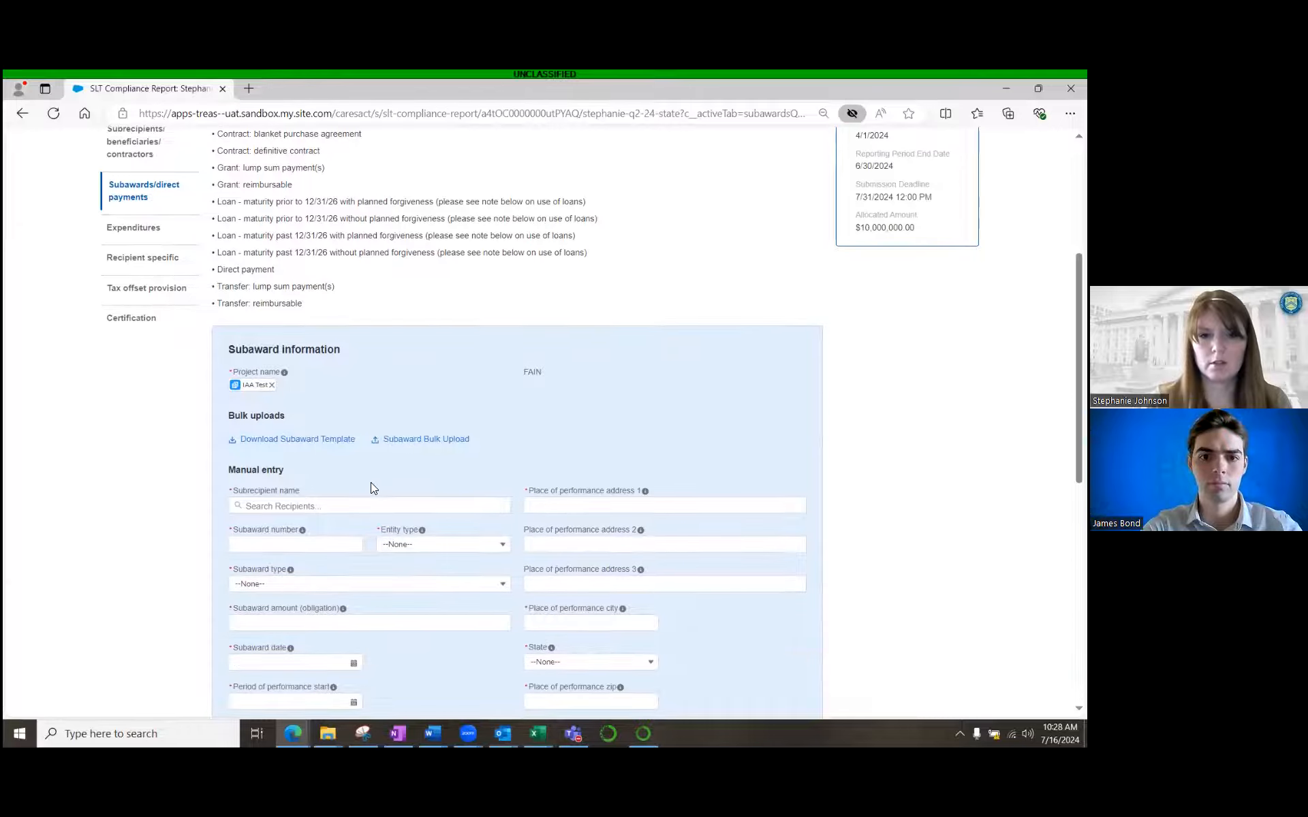
left_click(326, 508)
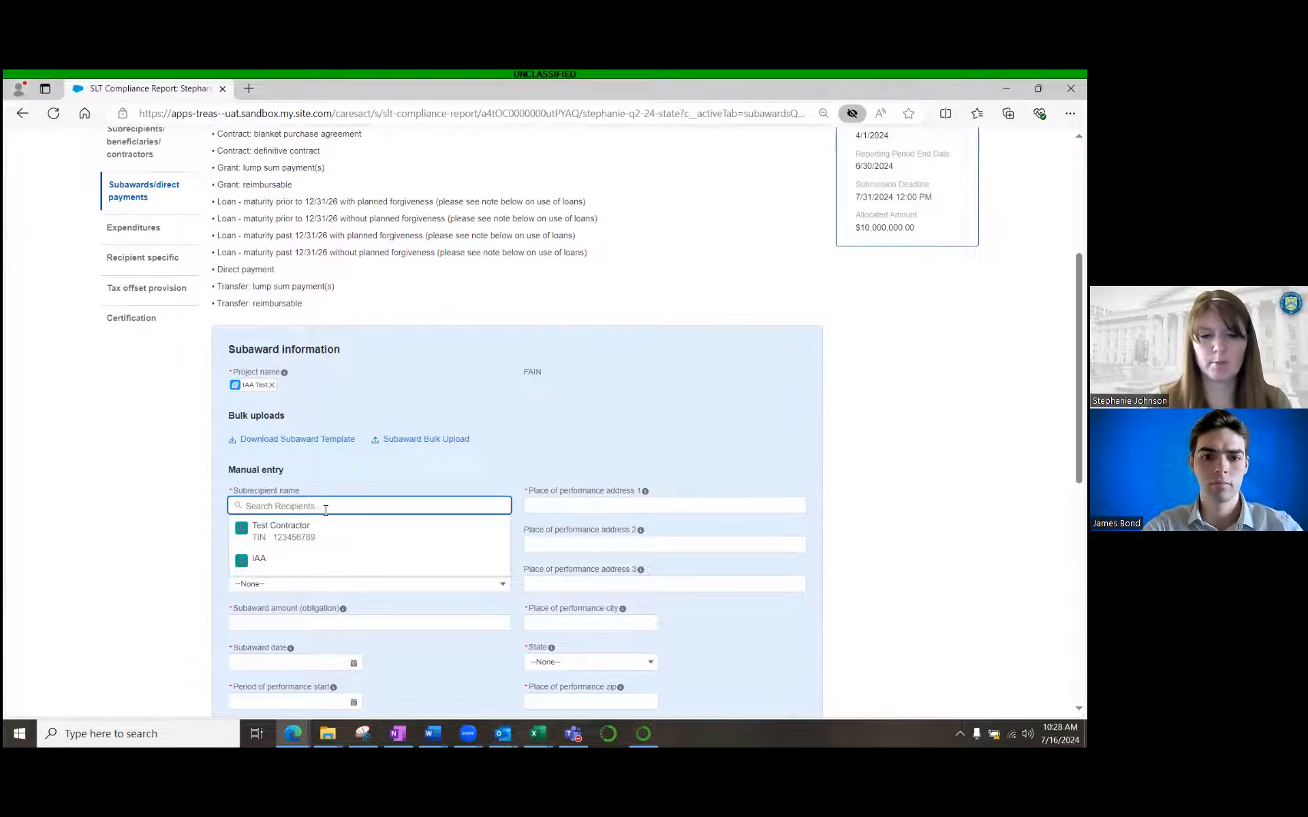
type("iaa")
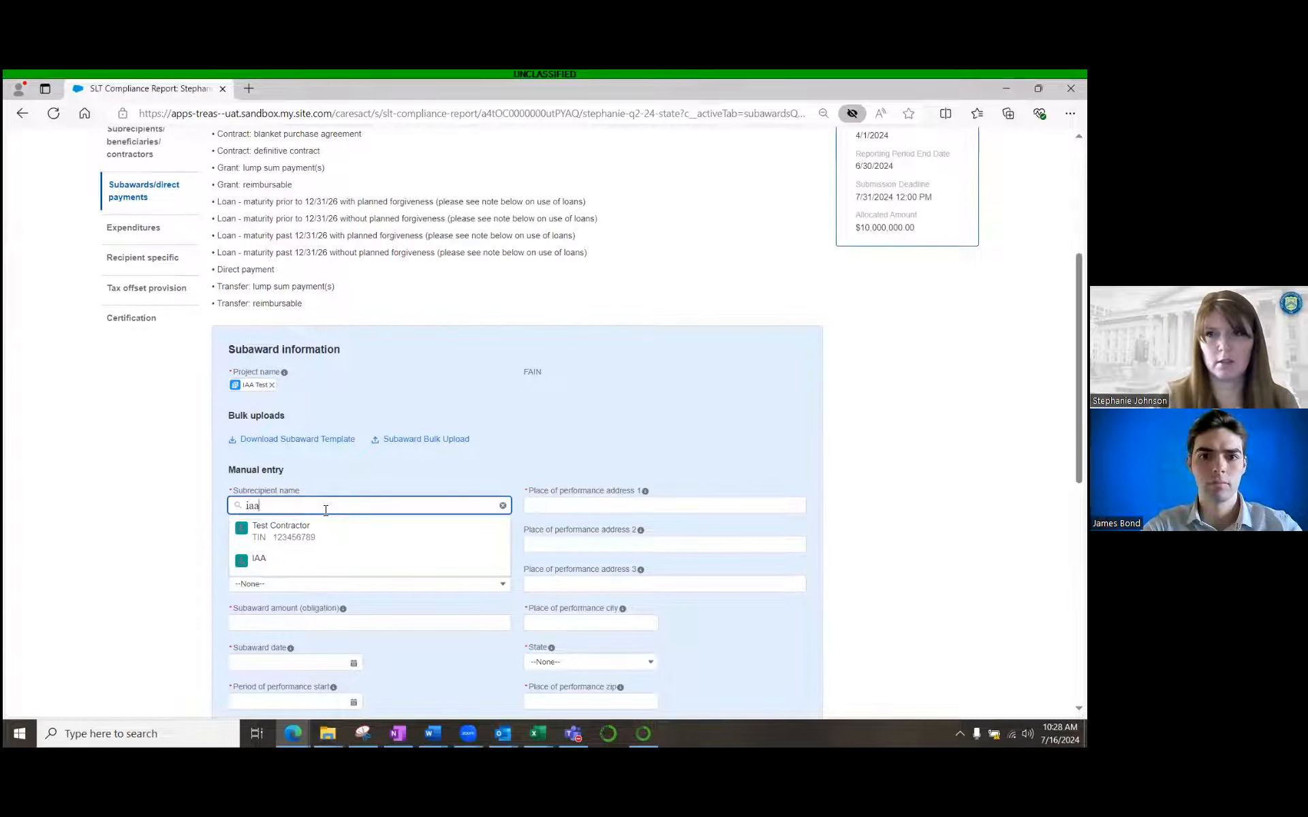
left_click(274, 538)
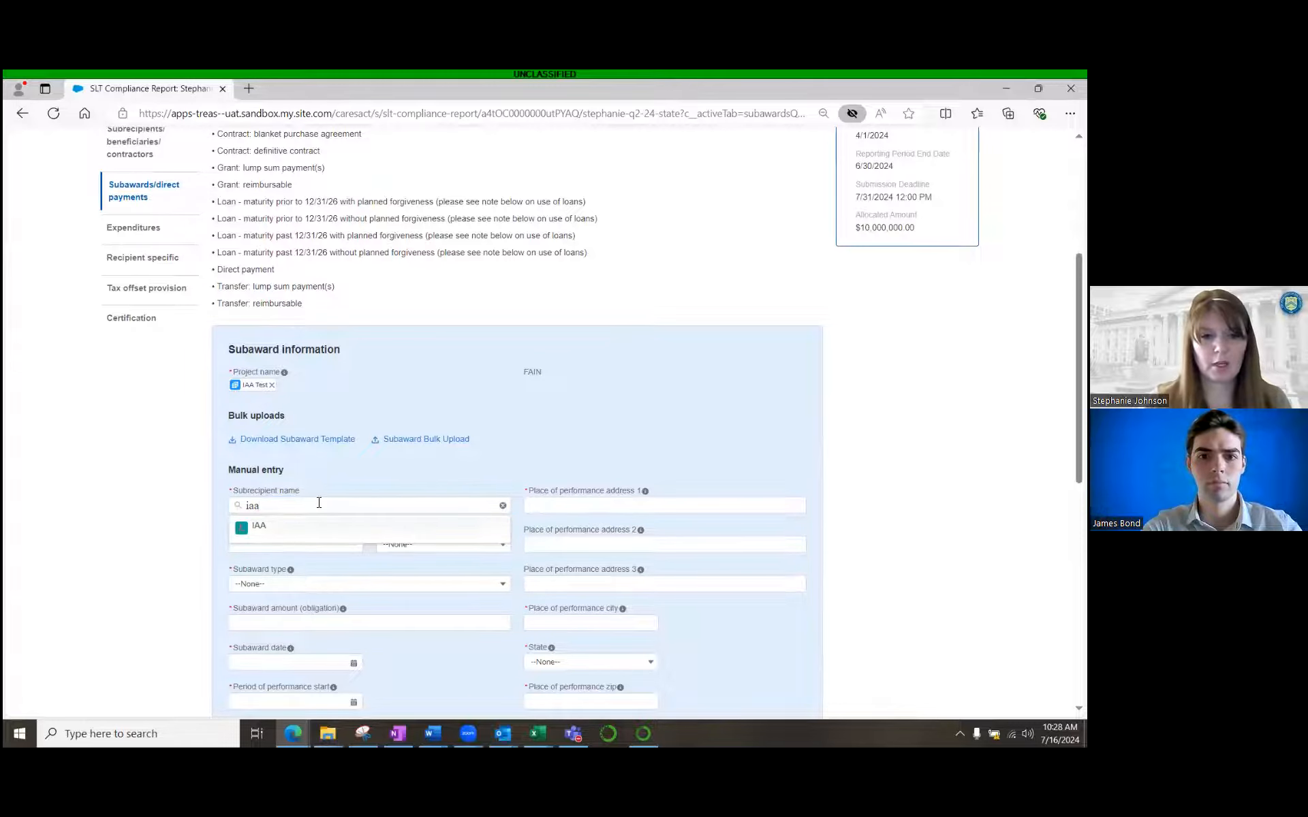
left_click(262, 508)
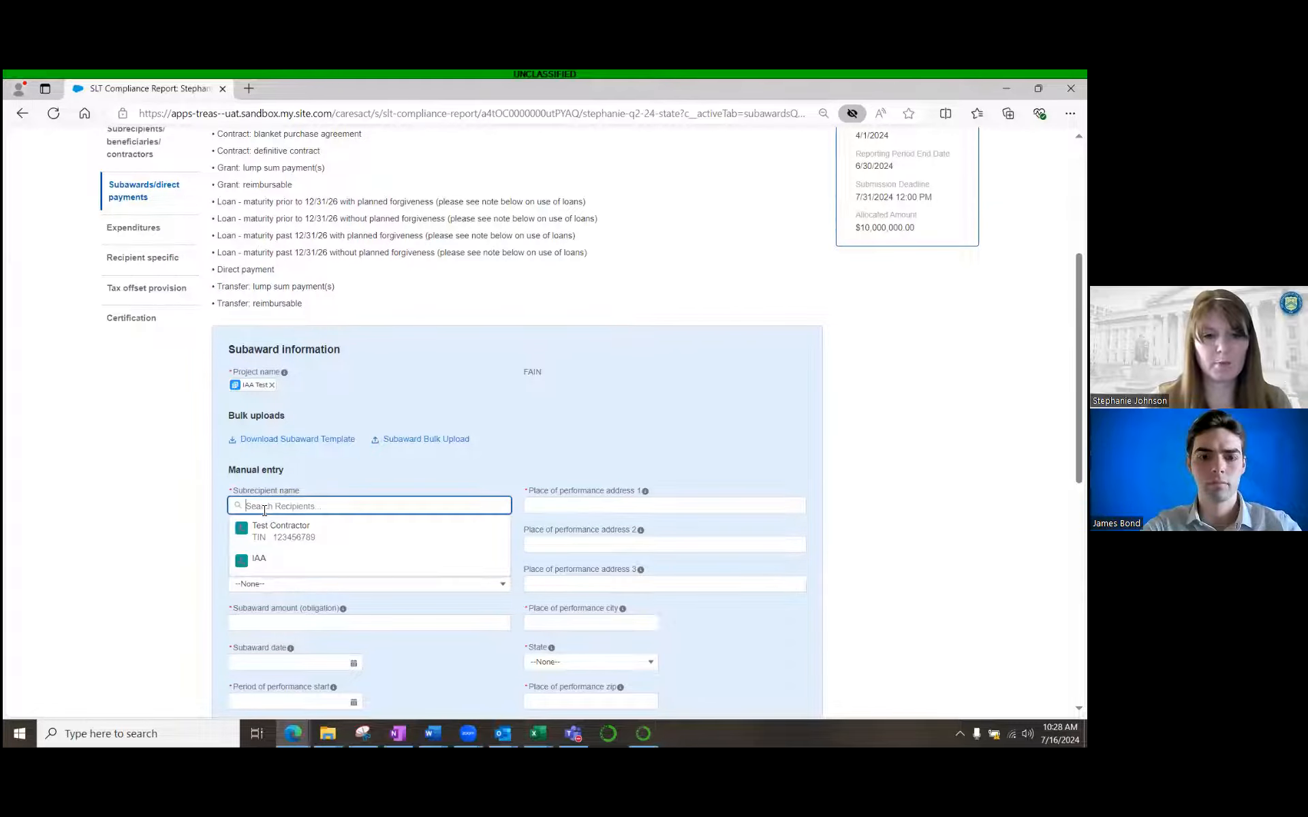
left_click(271, 559)
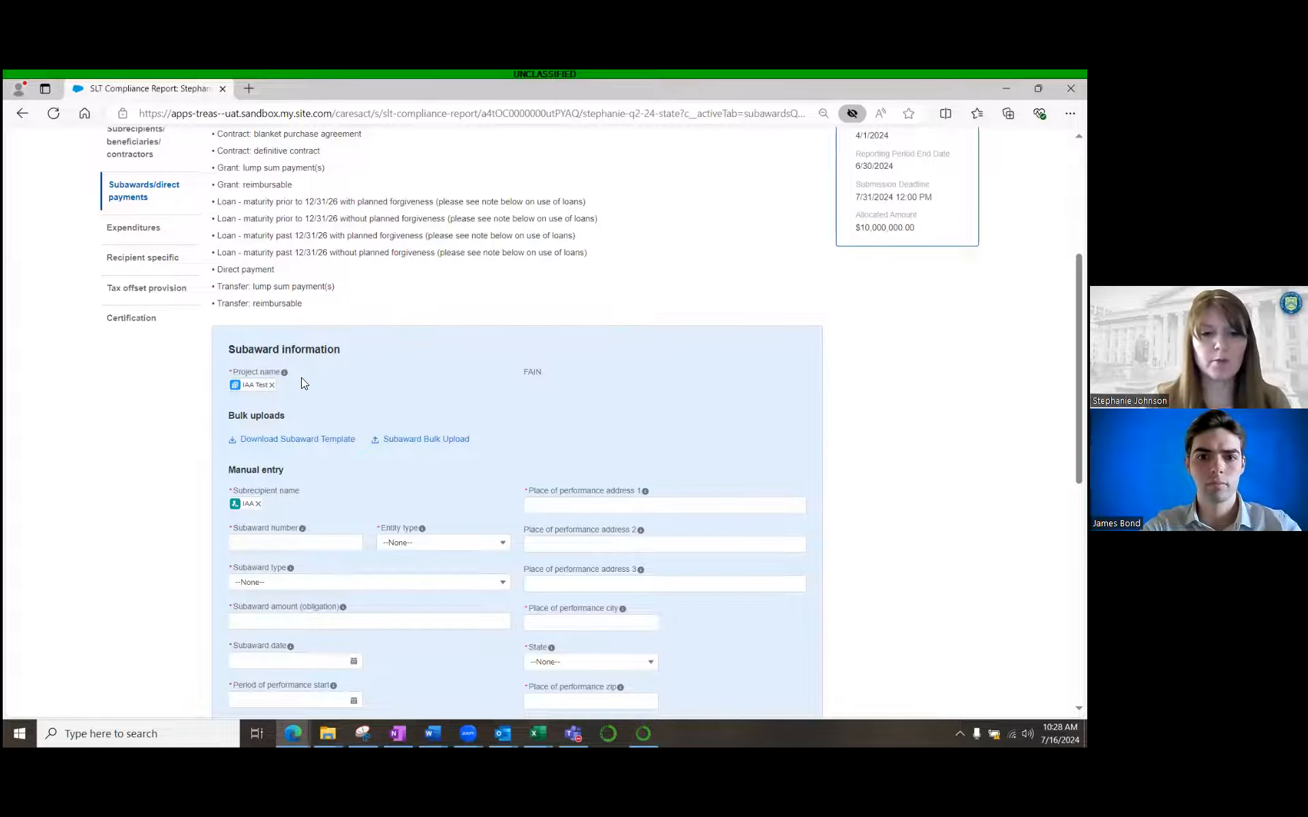
- Fill in the first address line of the subaward's place of performance
scroll(301, 379, "up", 4)
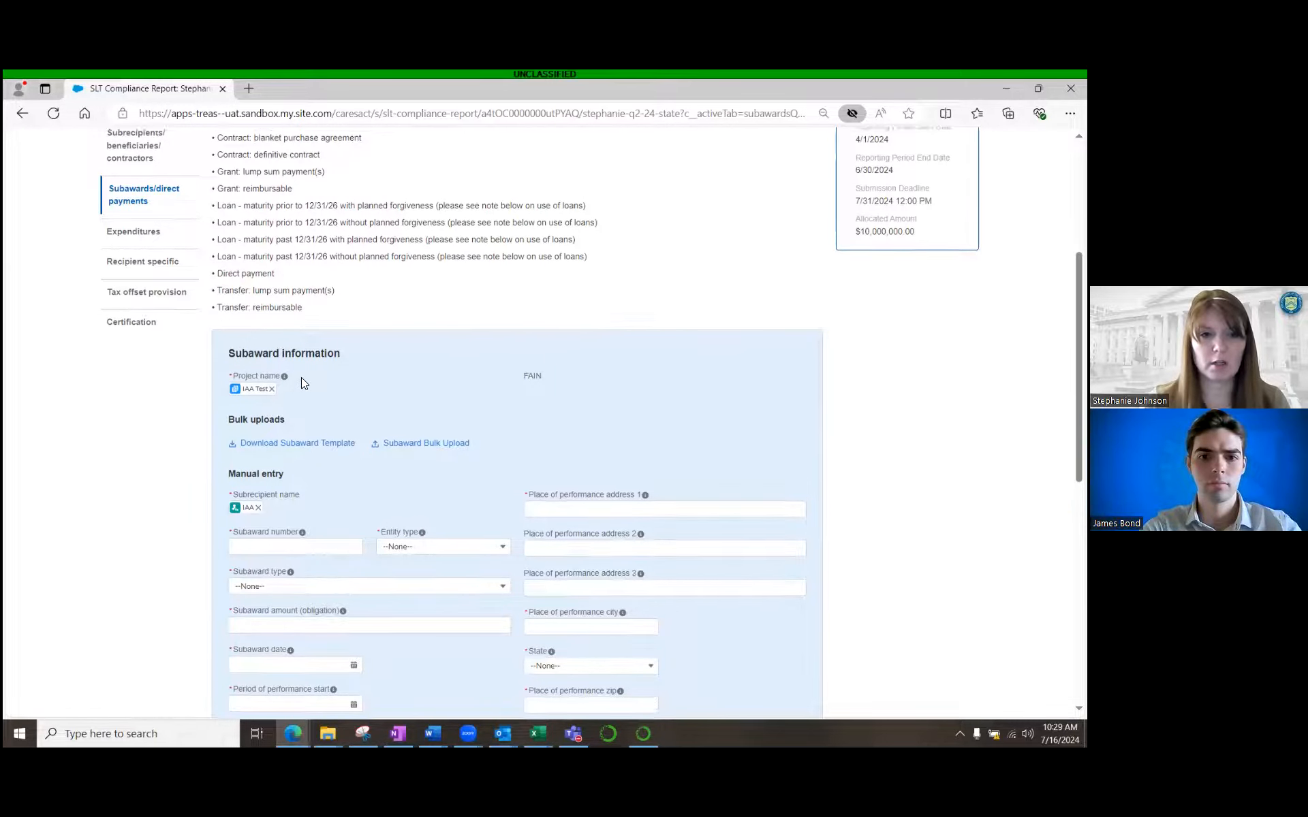
scroll(298, 399, "down", 3)
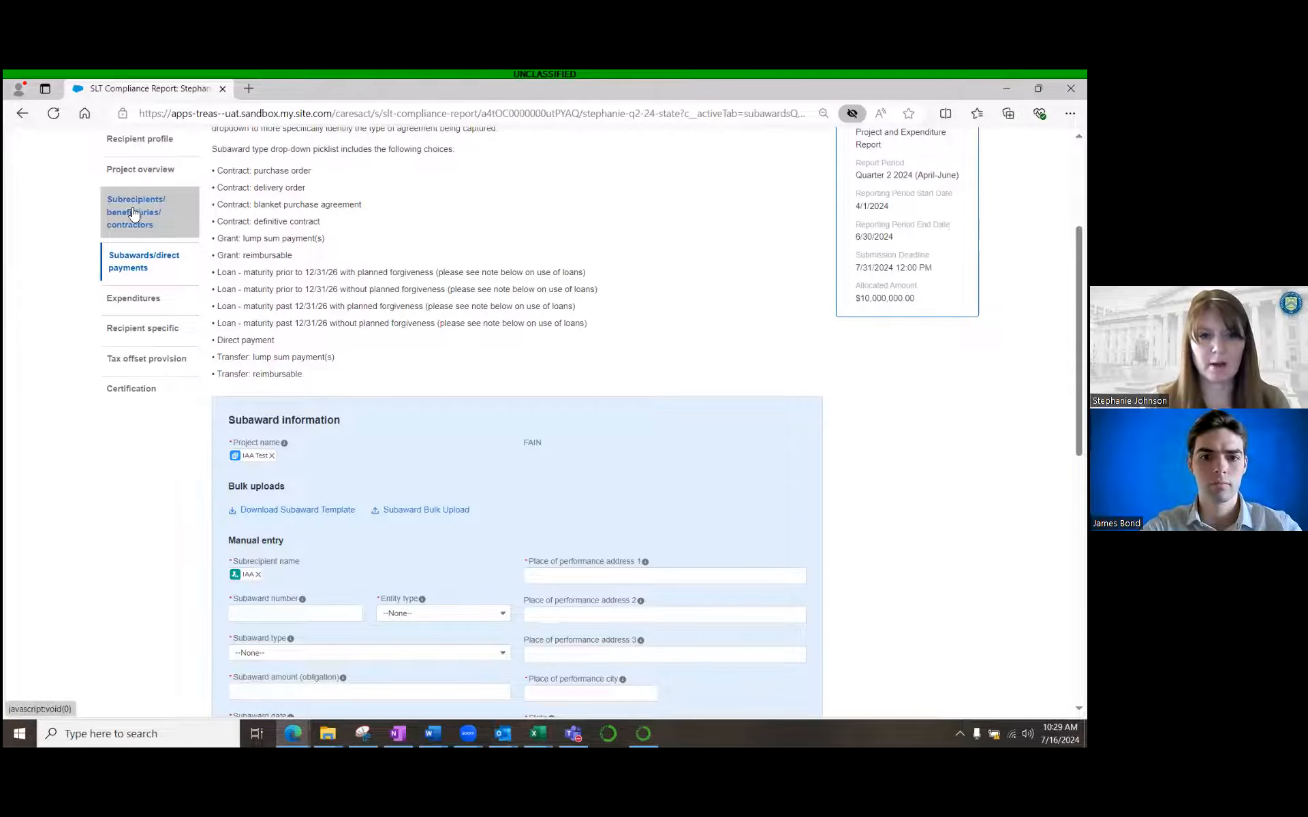
scroll(494, 418, "down", 1)
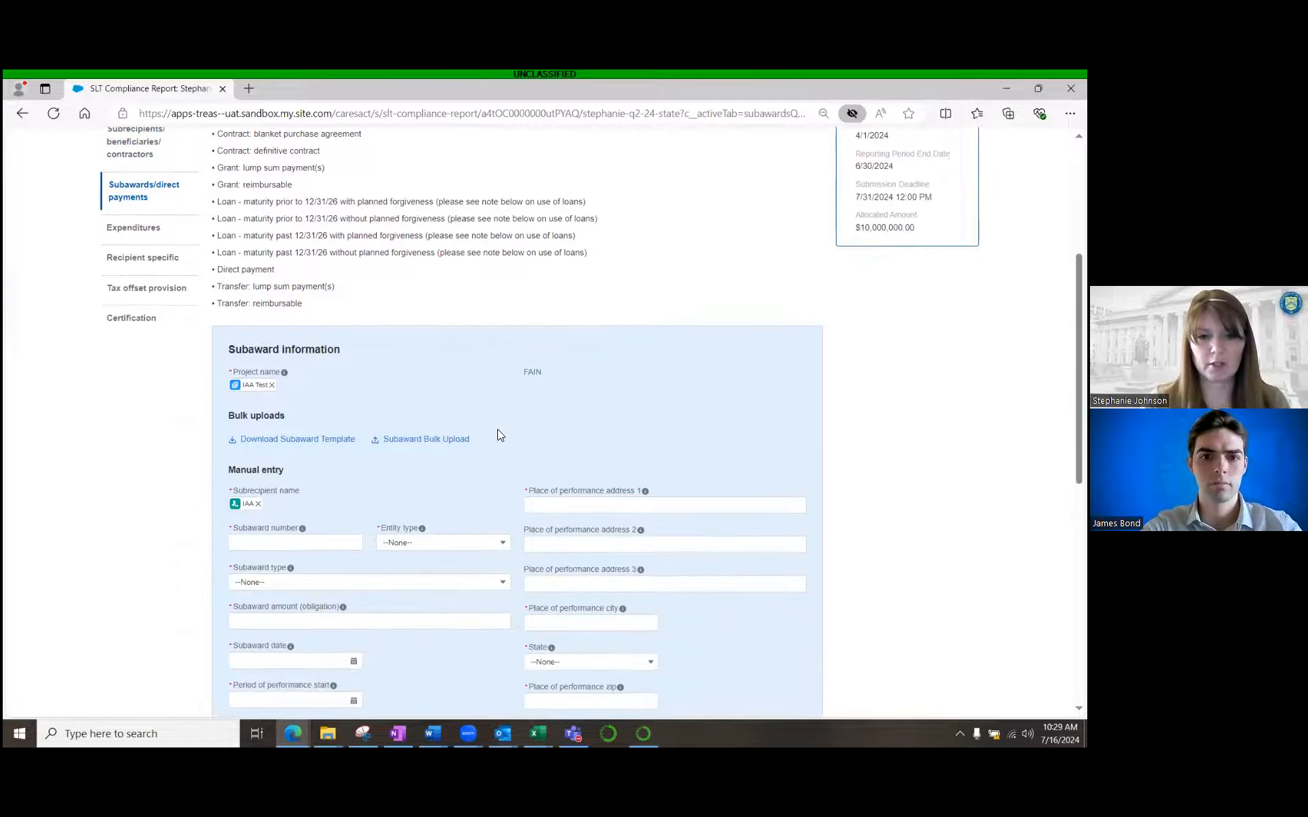
scroll(517, 467, "down", 1)
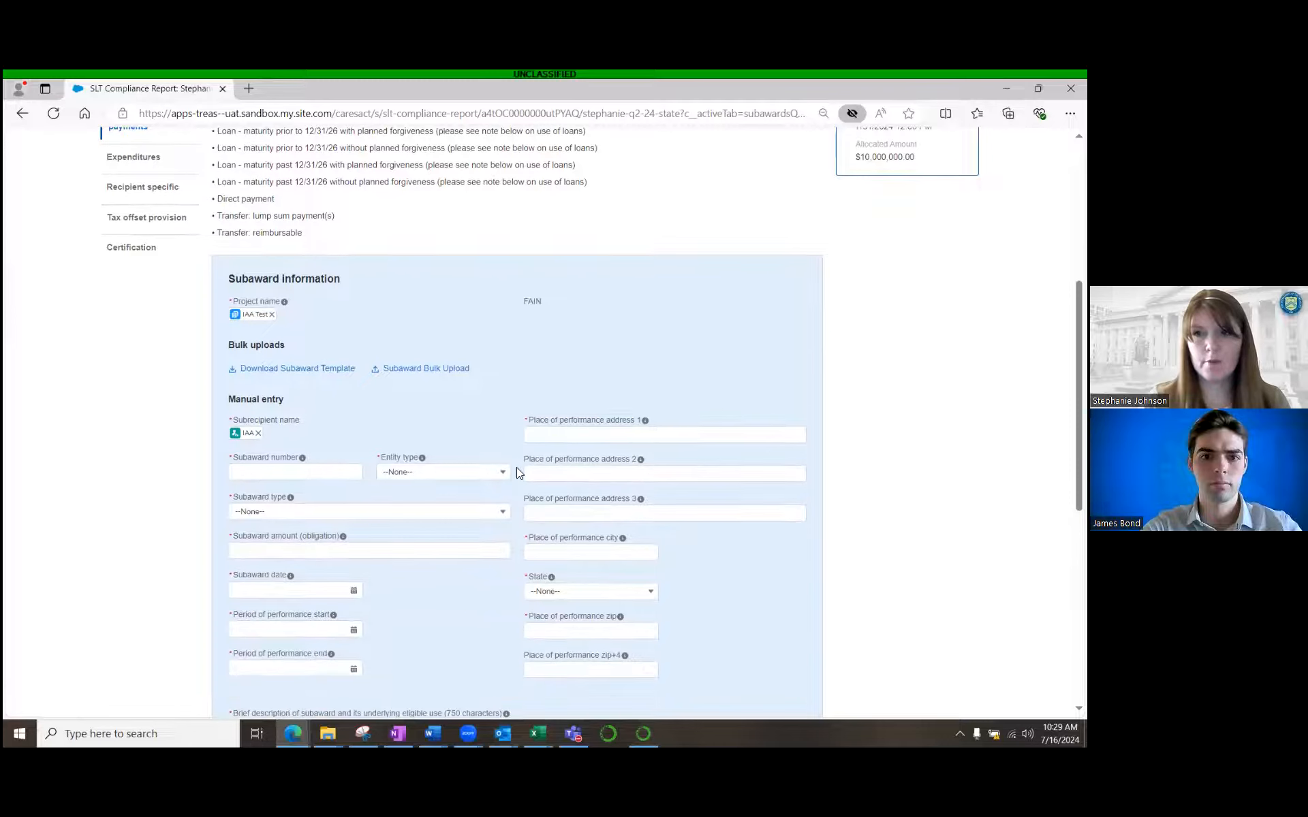
left_click(560, 437)
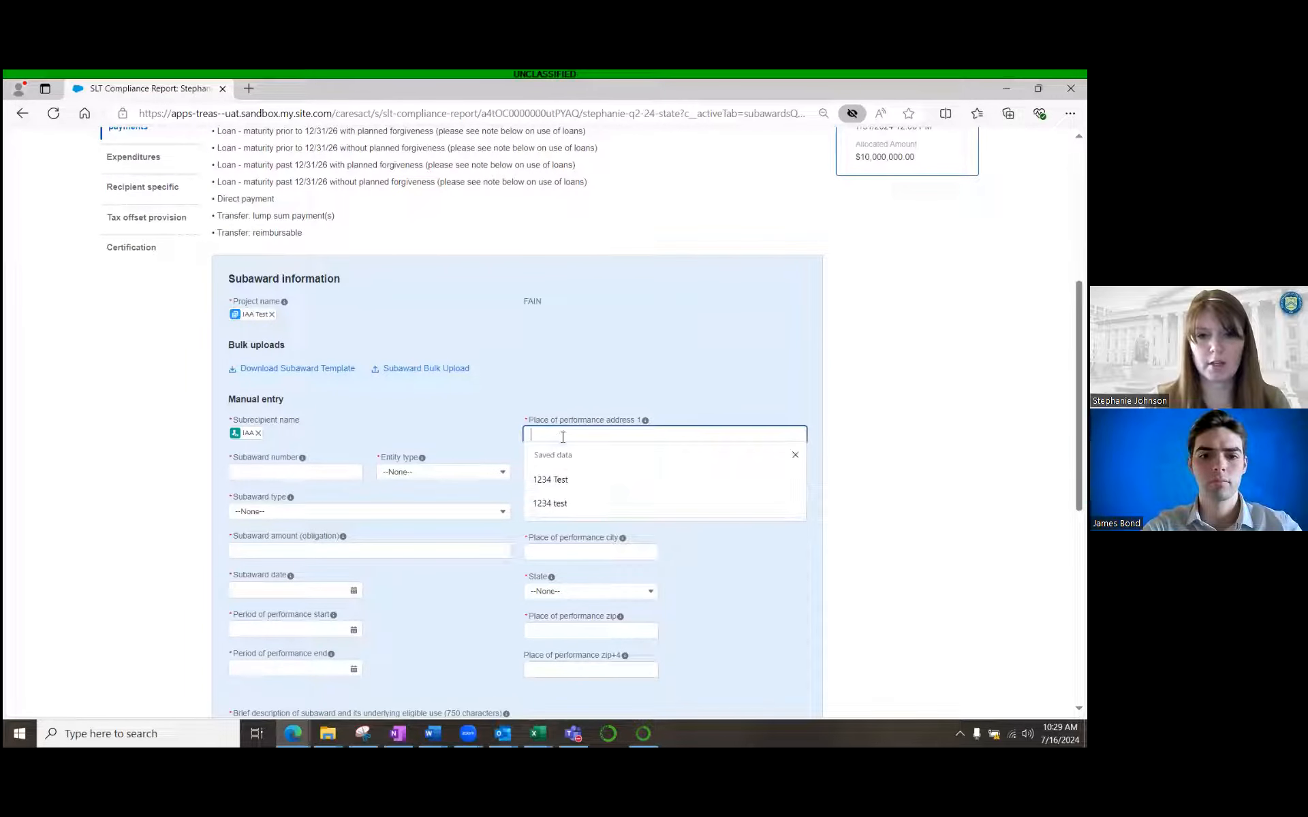
type("123")
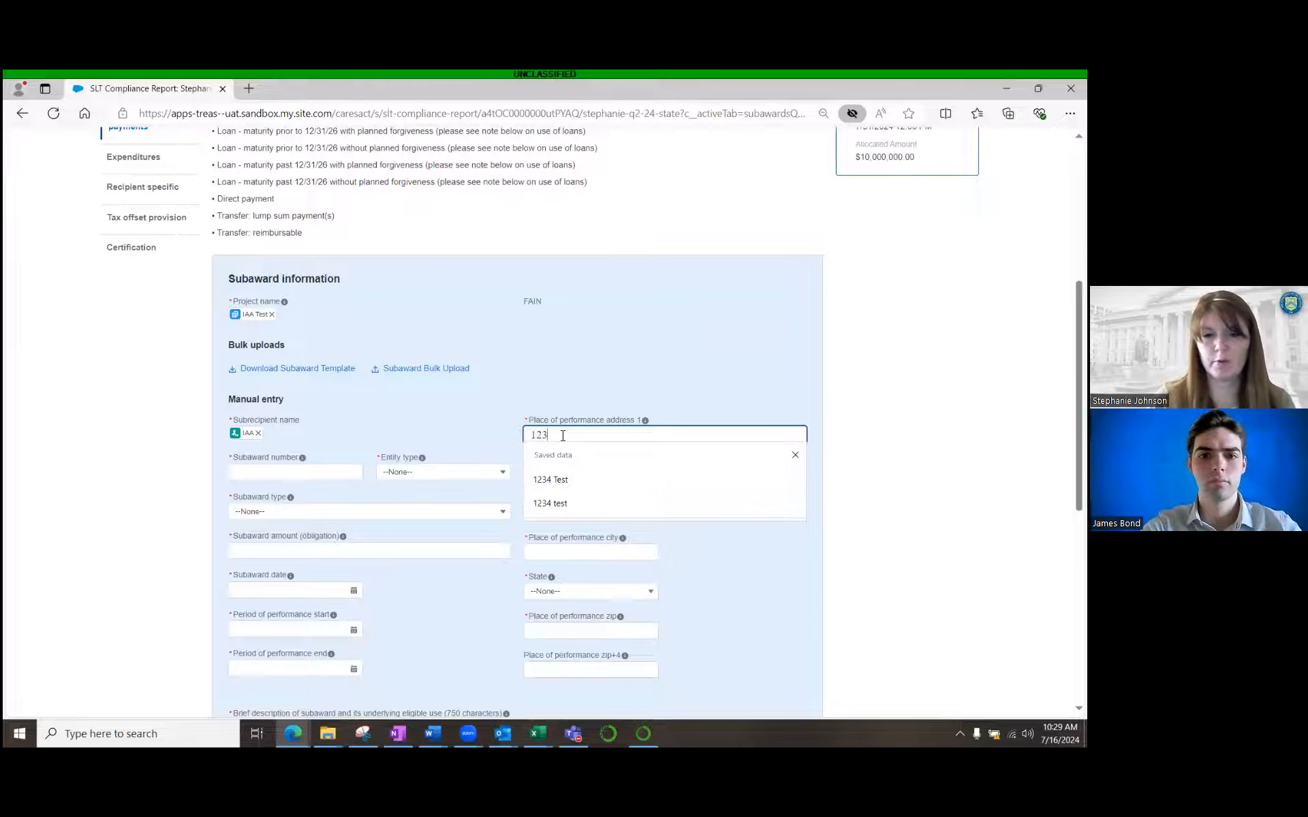
type(" Te")
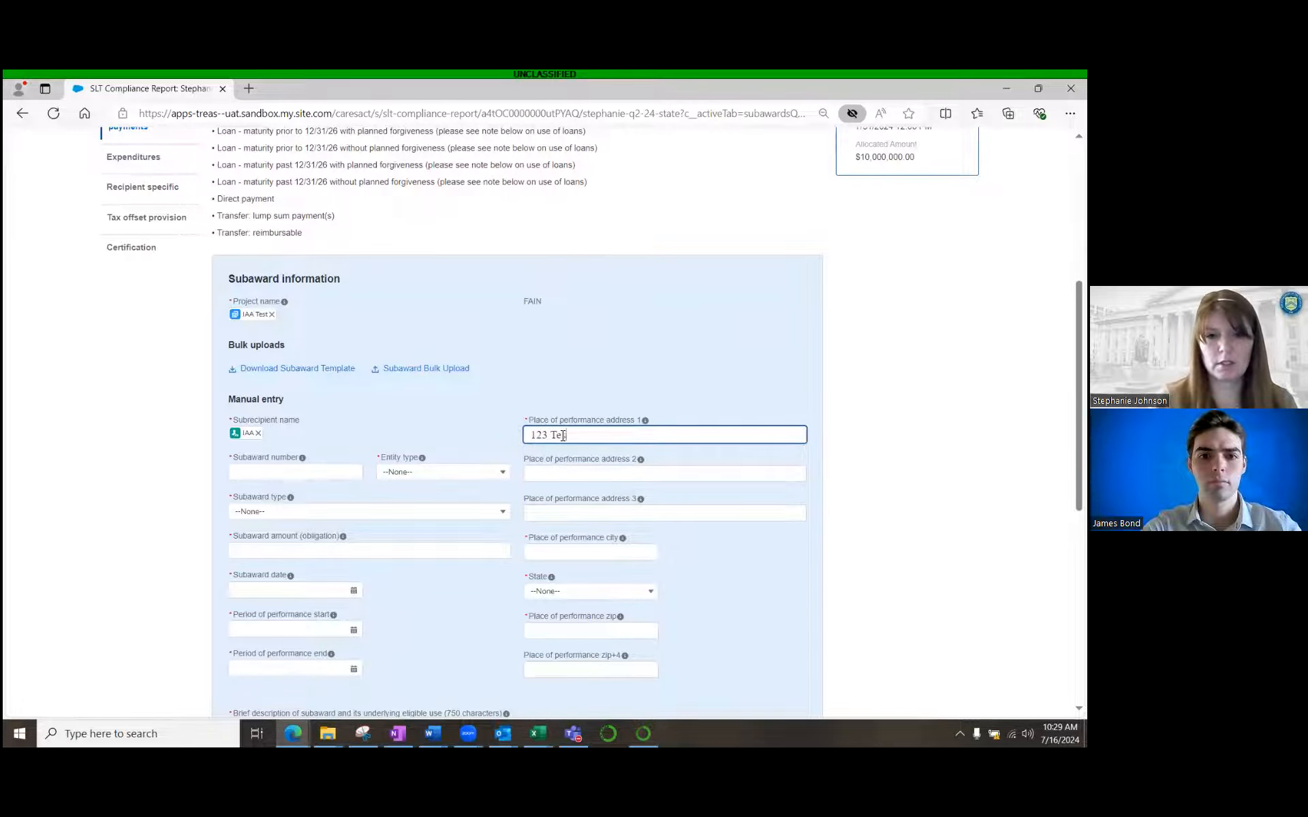
type("st")
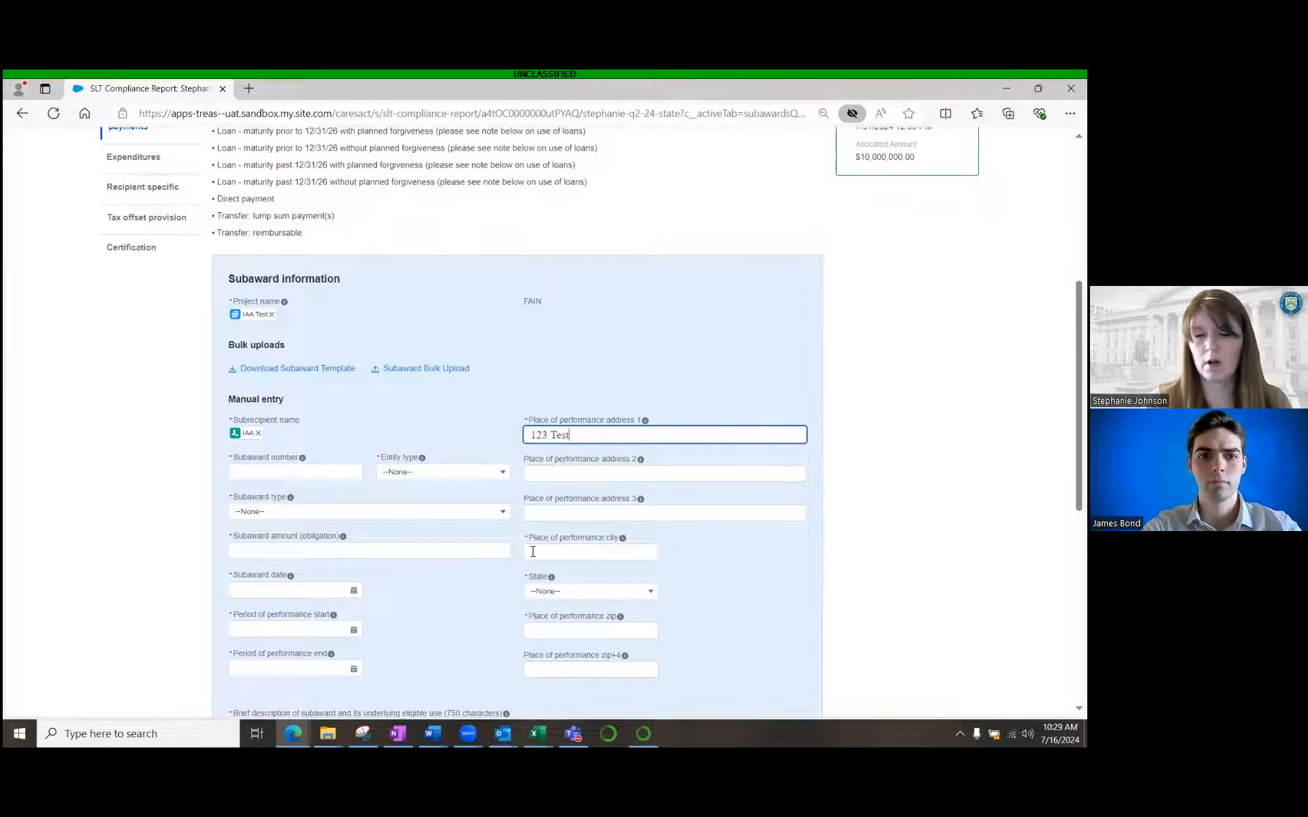
- Fill in the city and zip code of the subaward's place of performance and set the state to AK
left_click(535, 552)
key("Down")
key("Return")
left_click(546, 593)
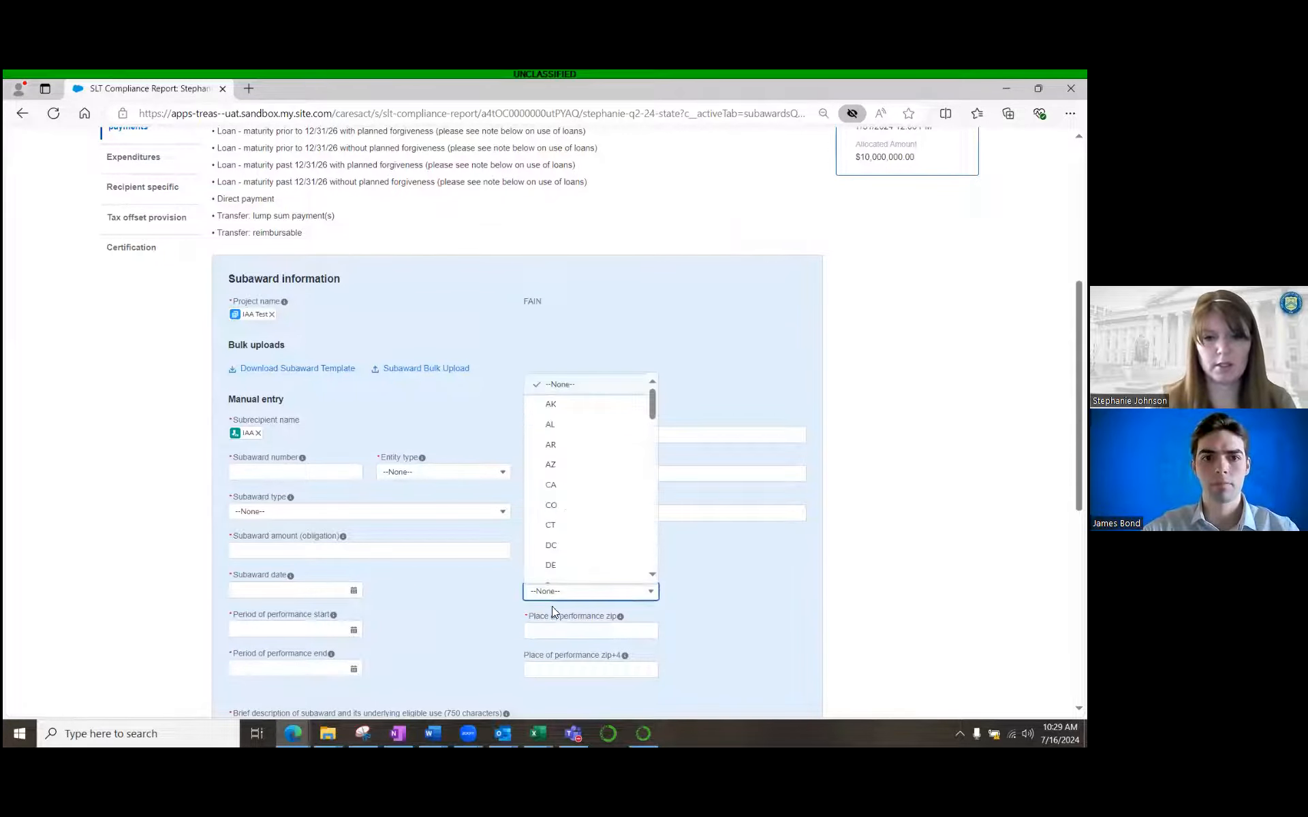
key("Return")
left_click(549, 633)
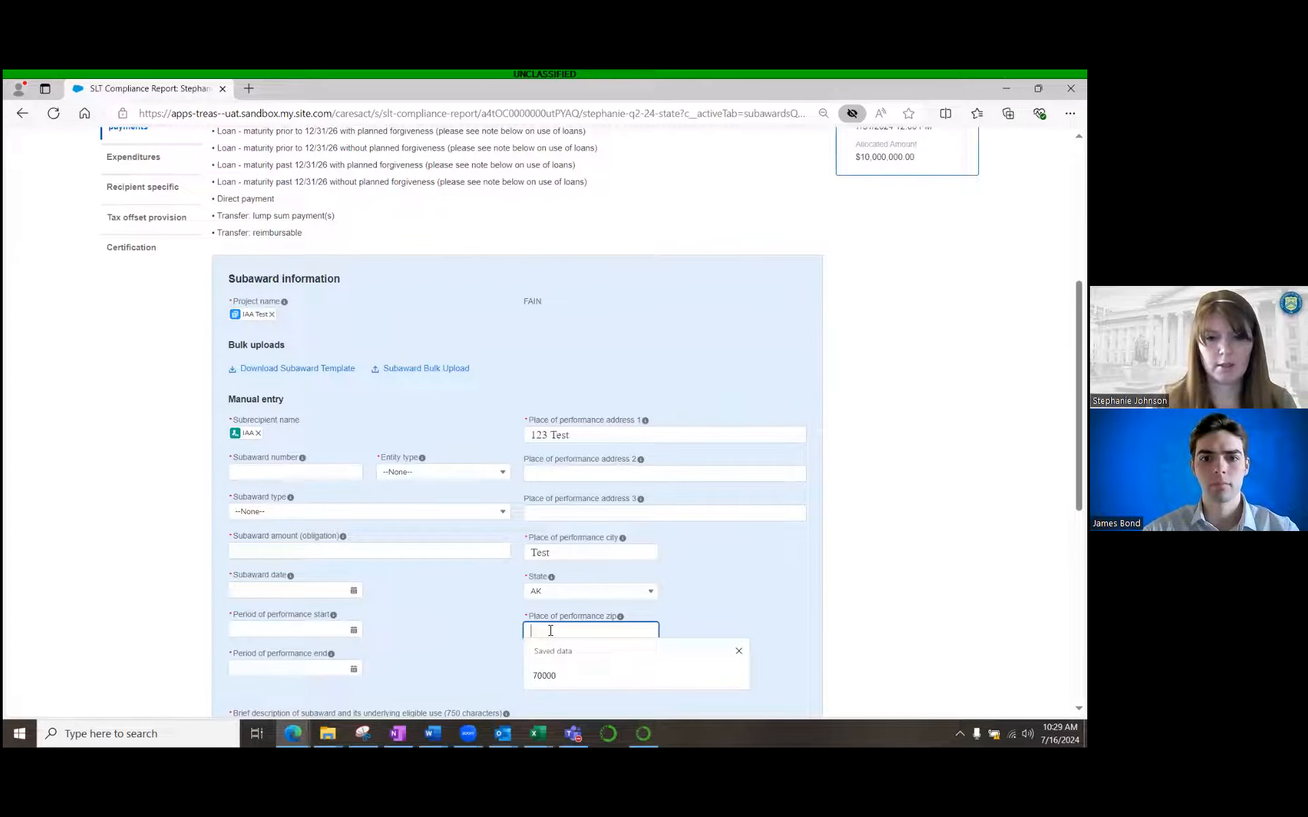
type("12345")
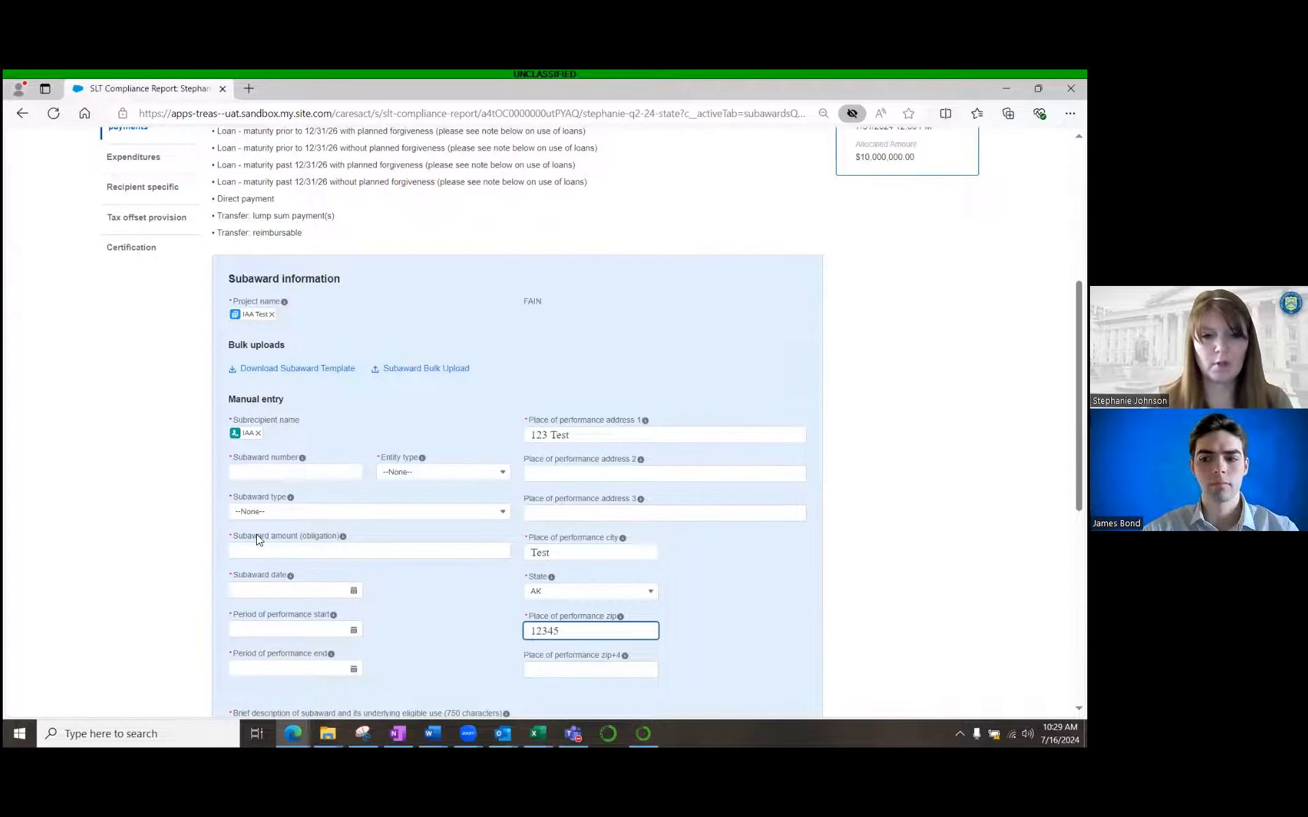
left_click(513, 379)
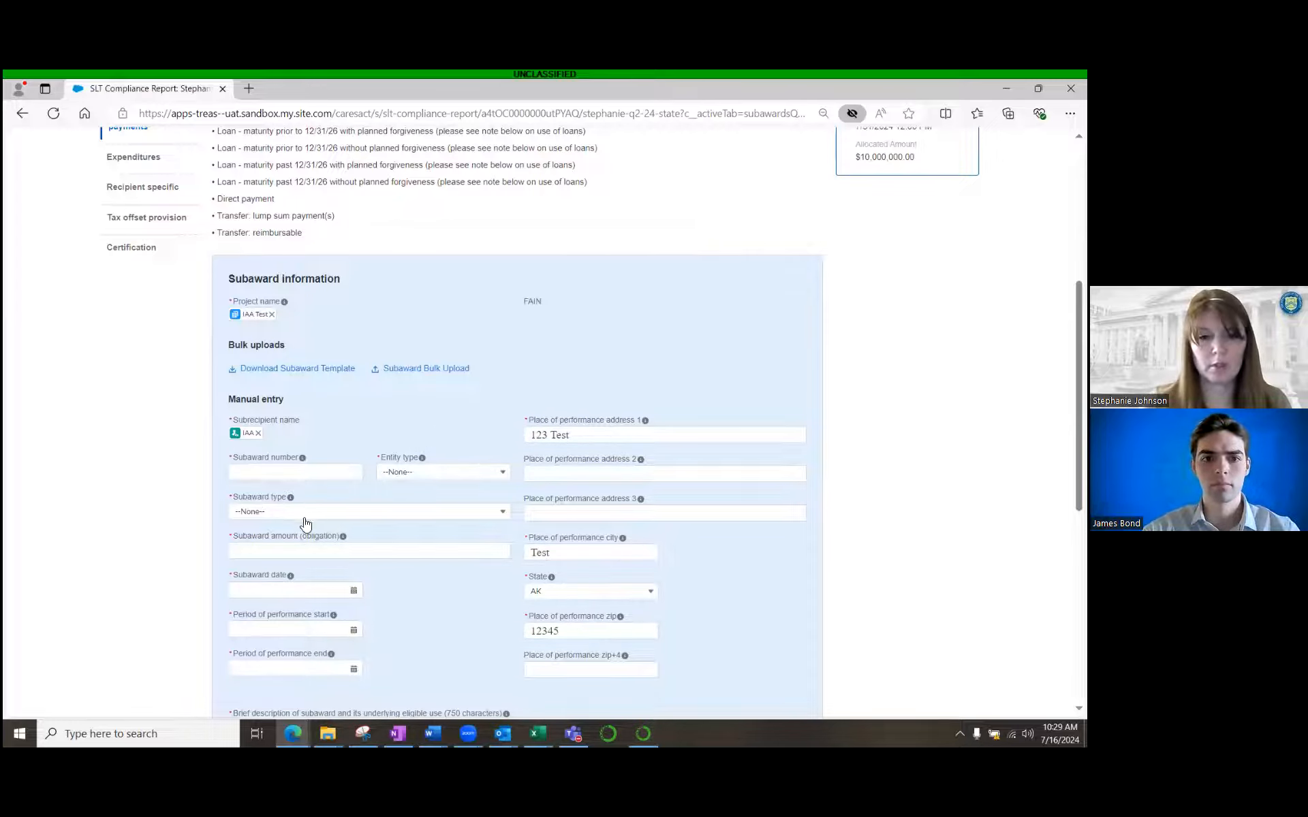
- Enter 987 as the subaward number and set the entity type to IAA
left_click(254, 470)
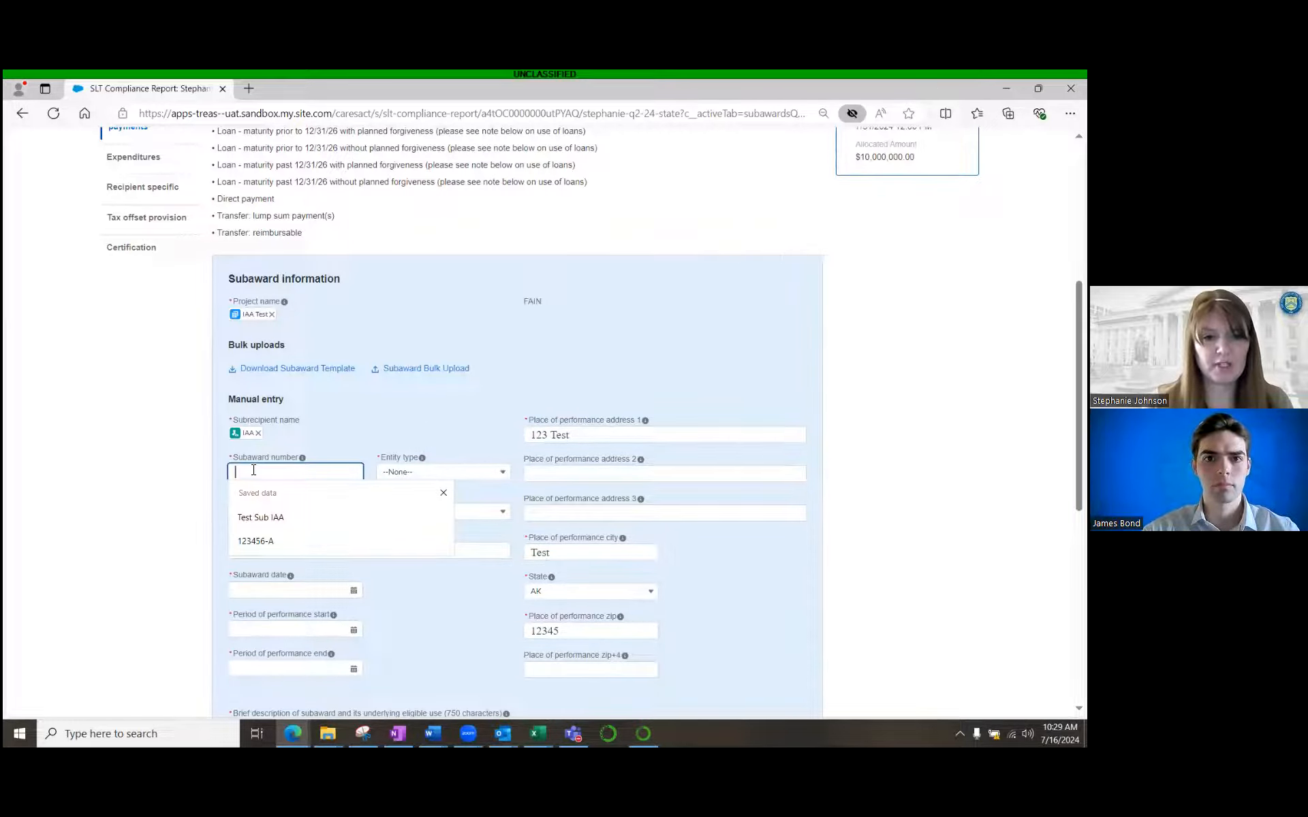
type("987")
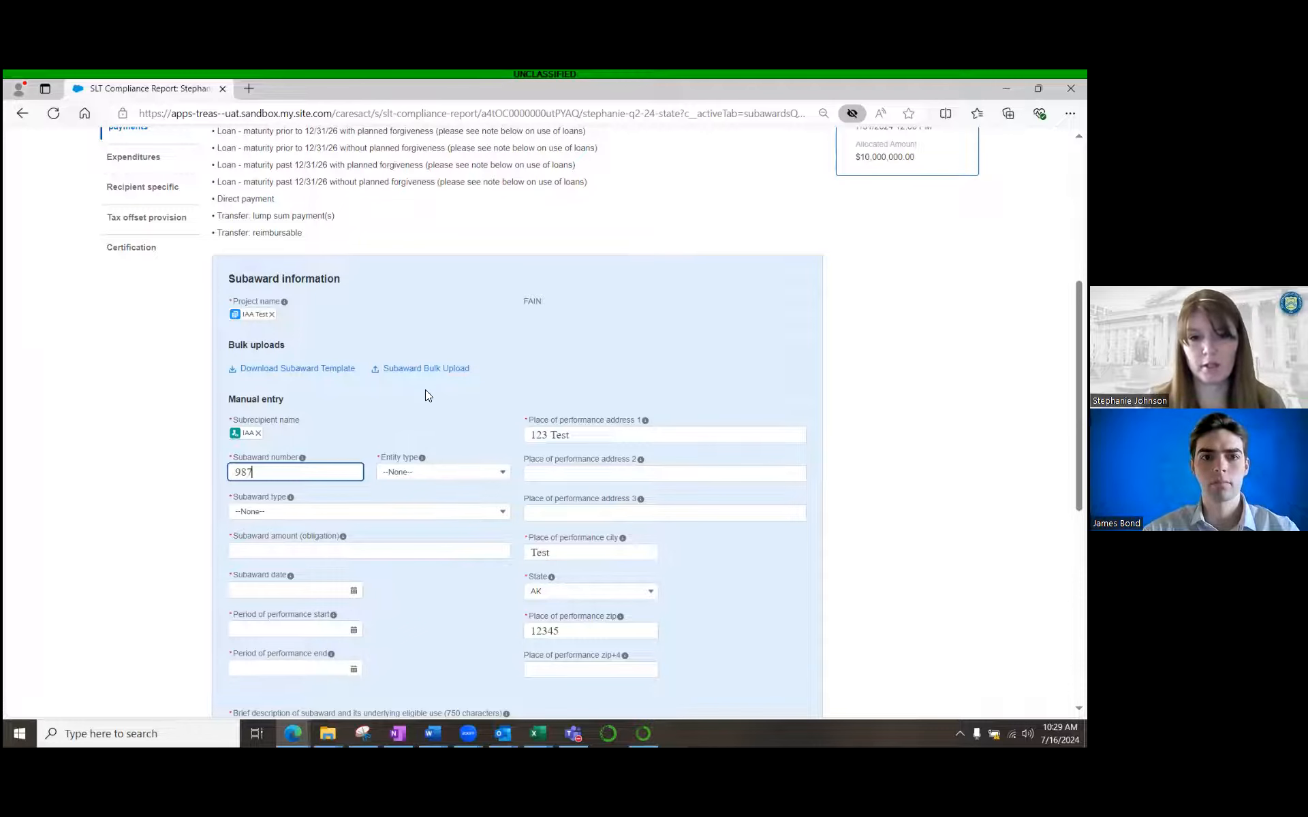
key("Tab")
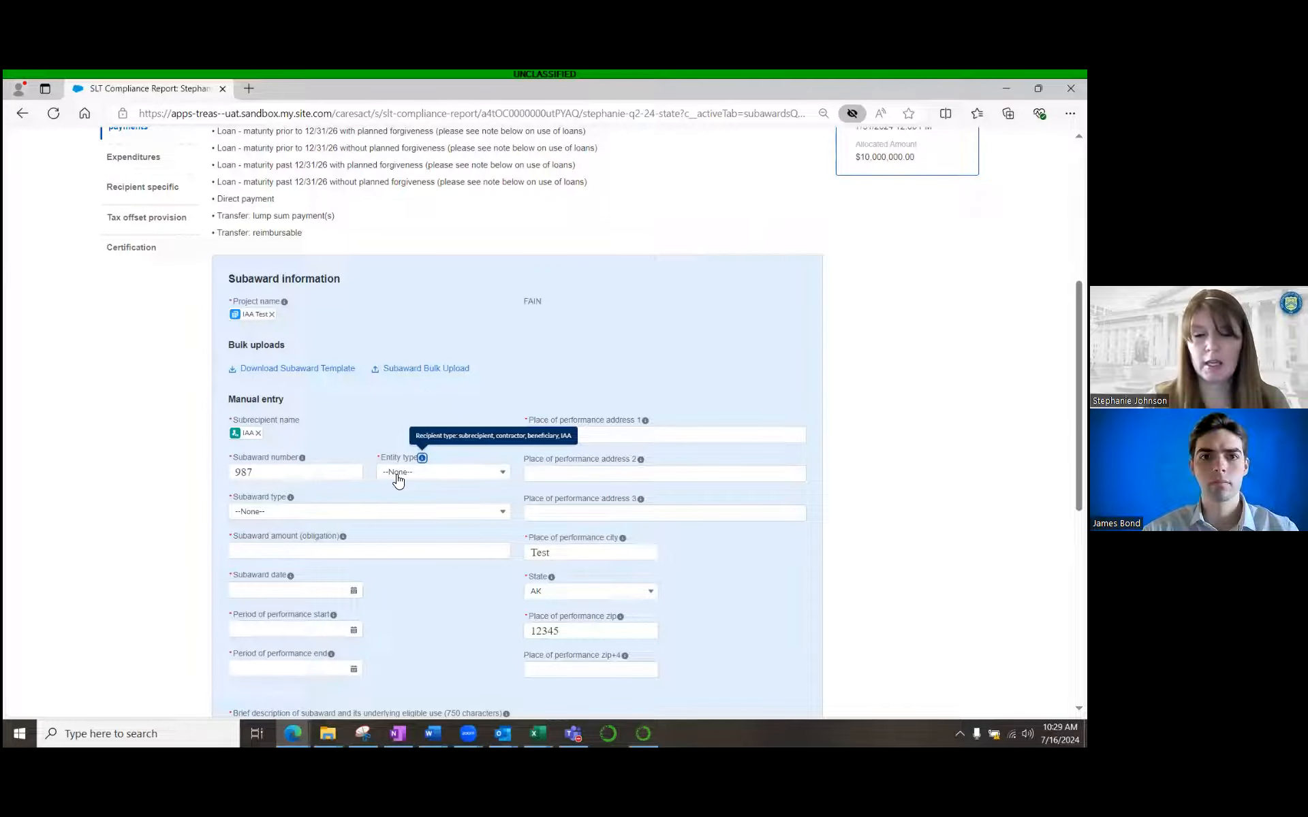
left_click(498, 480)
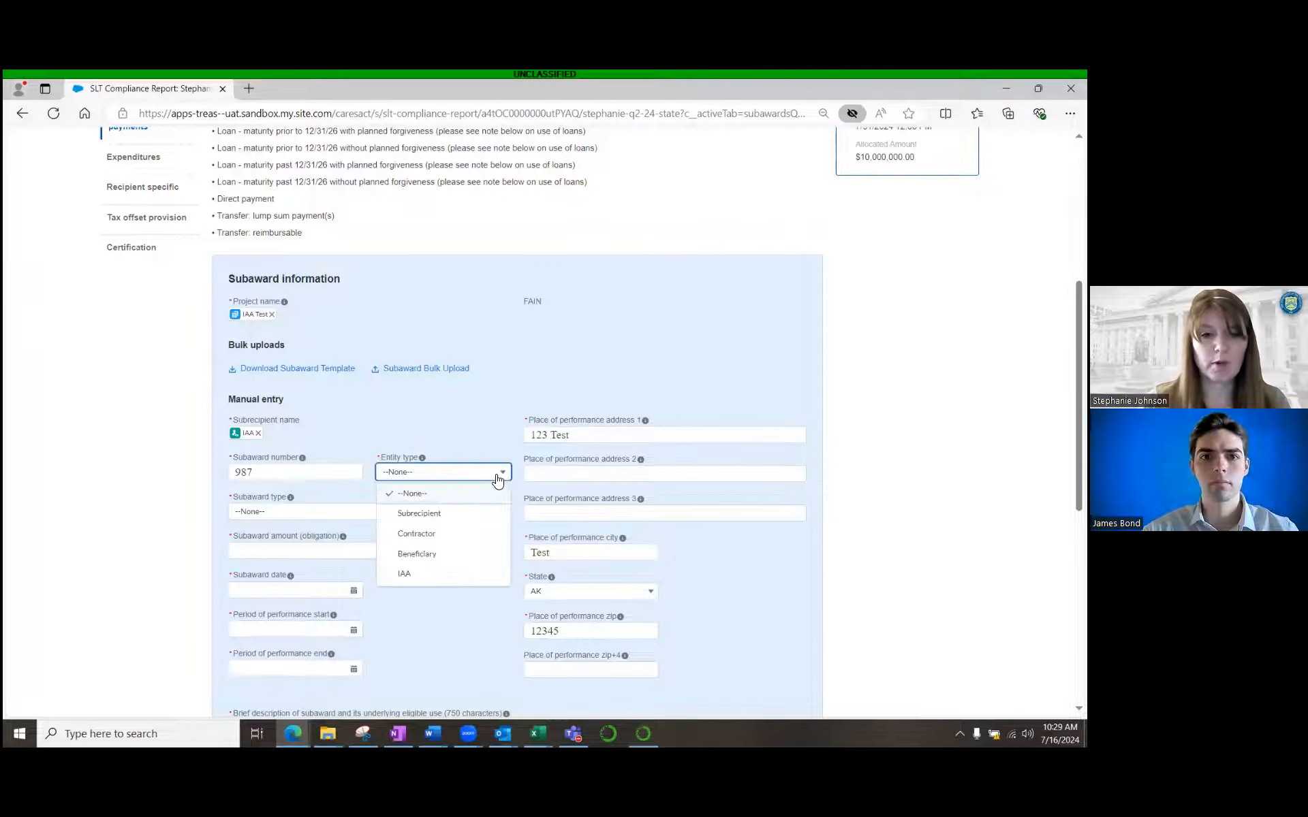
left_click(412, 574)
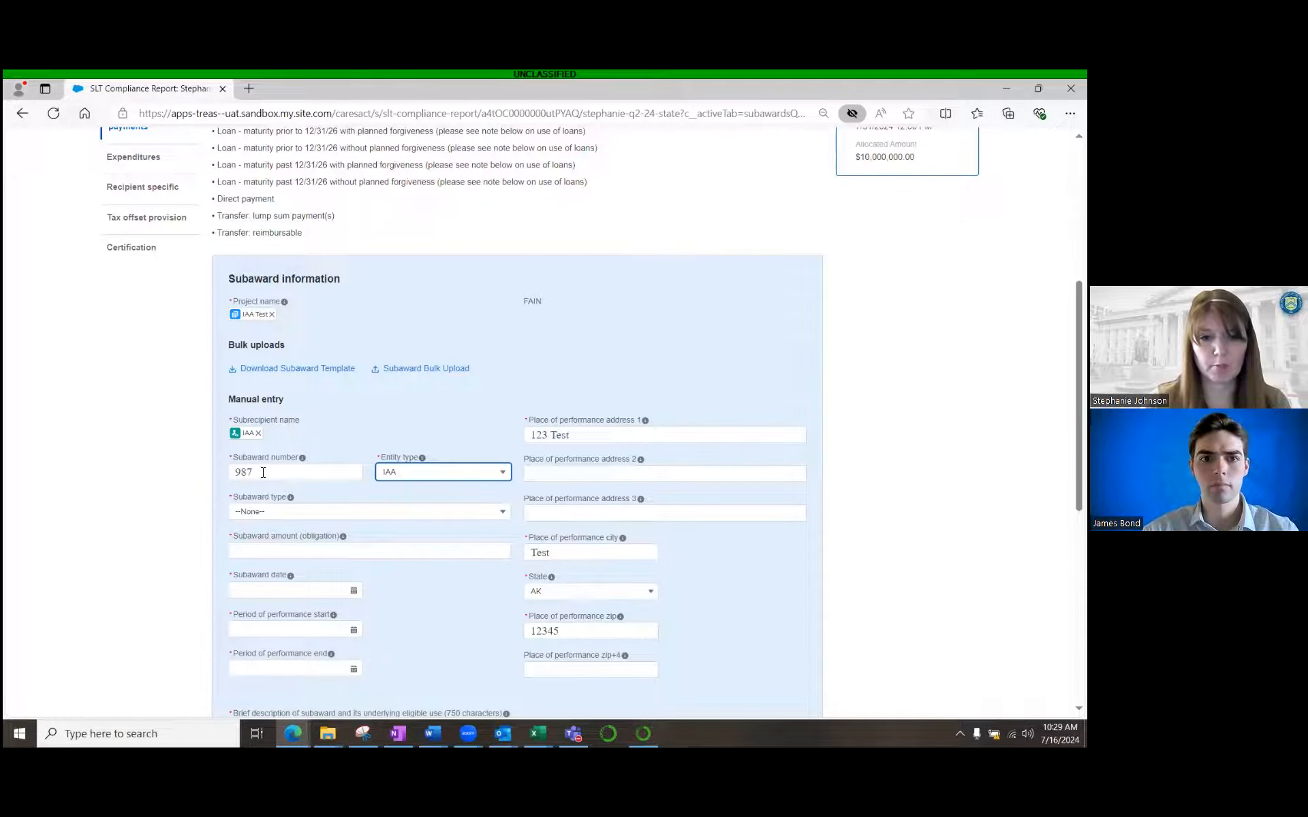
- Set the subaward type to Interagency Agreement (IAA) and the subaward amount (obligation) to 5,000.00
scroll(398, 415, "down", 3)
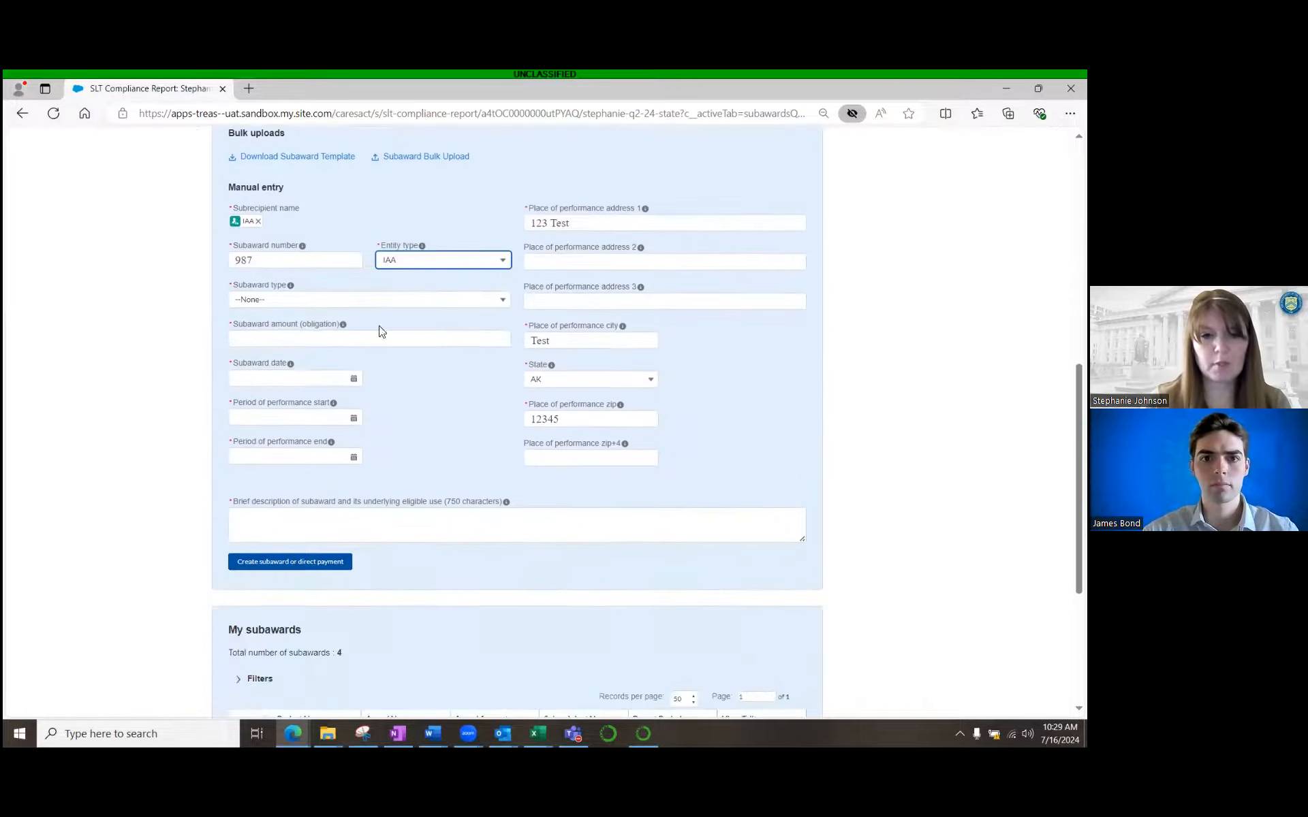
left_click(320, 303)
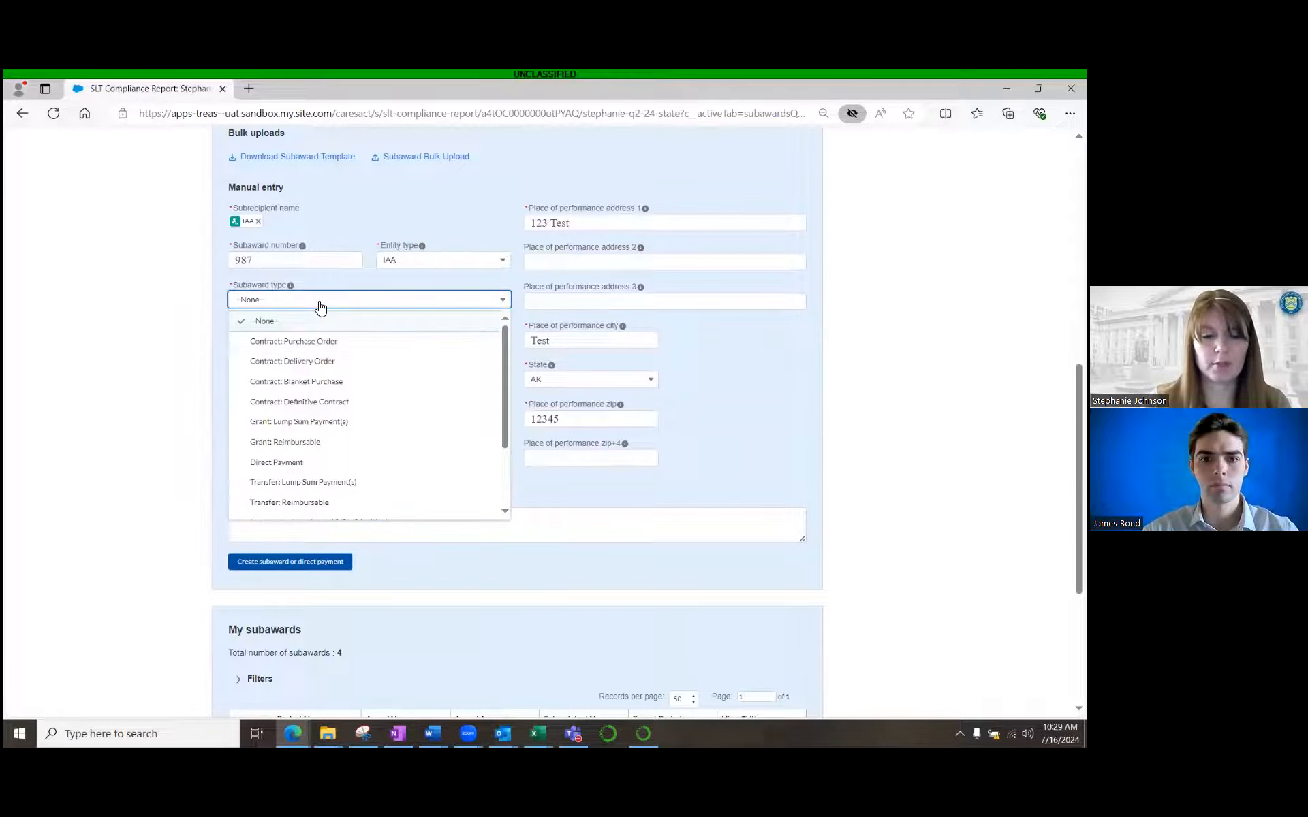
scroll(438, 374, "down", 3)
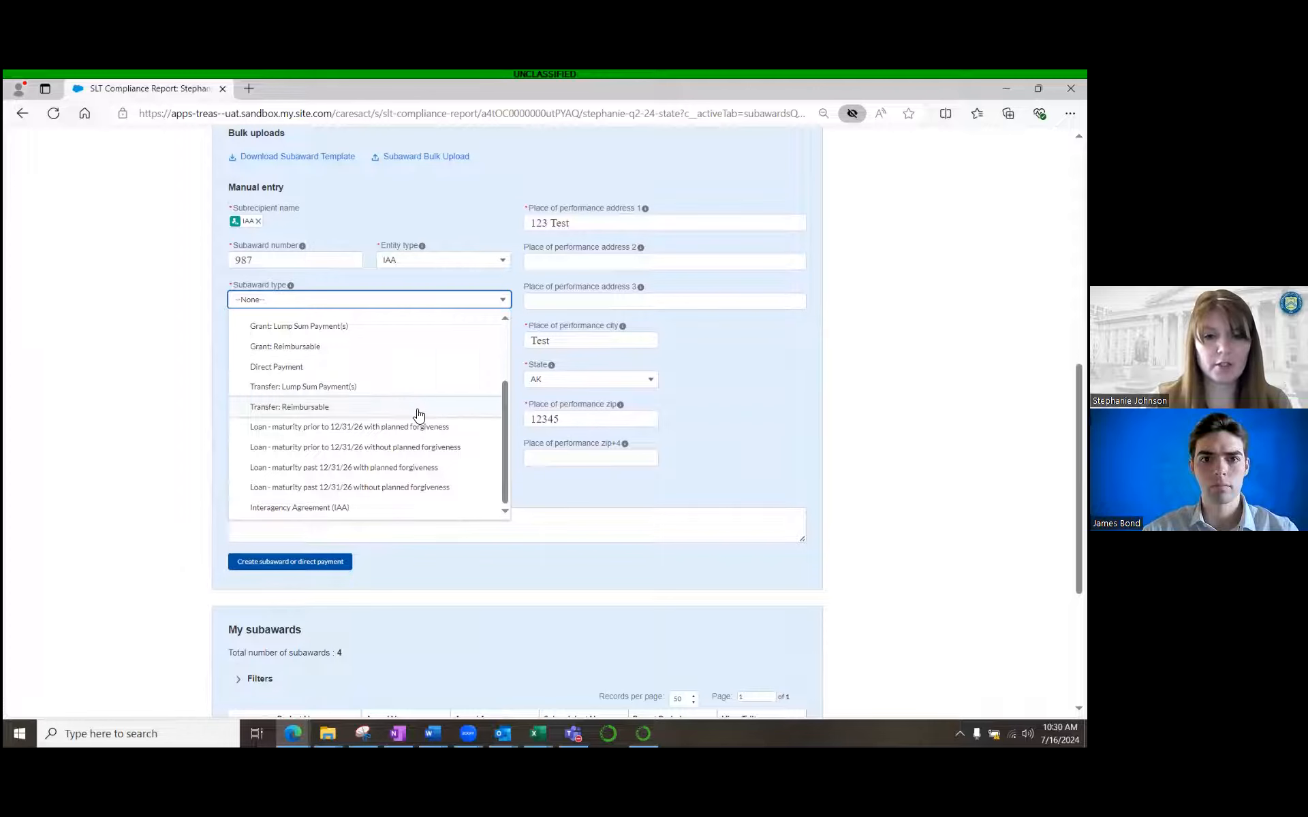
left_click(297, 508)
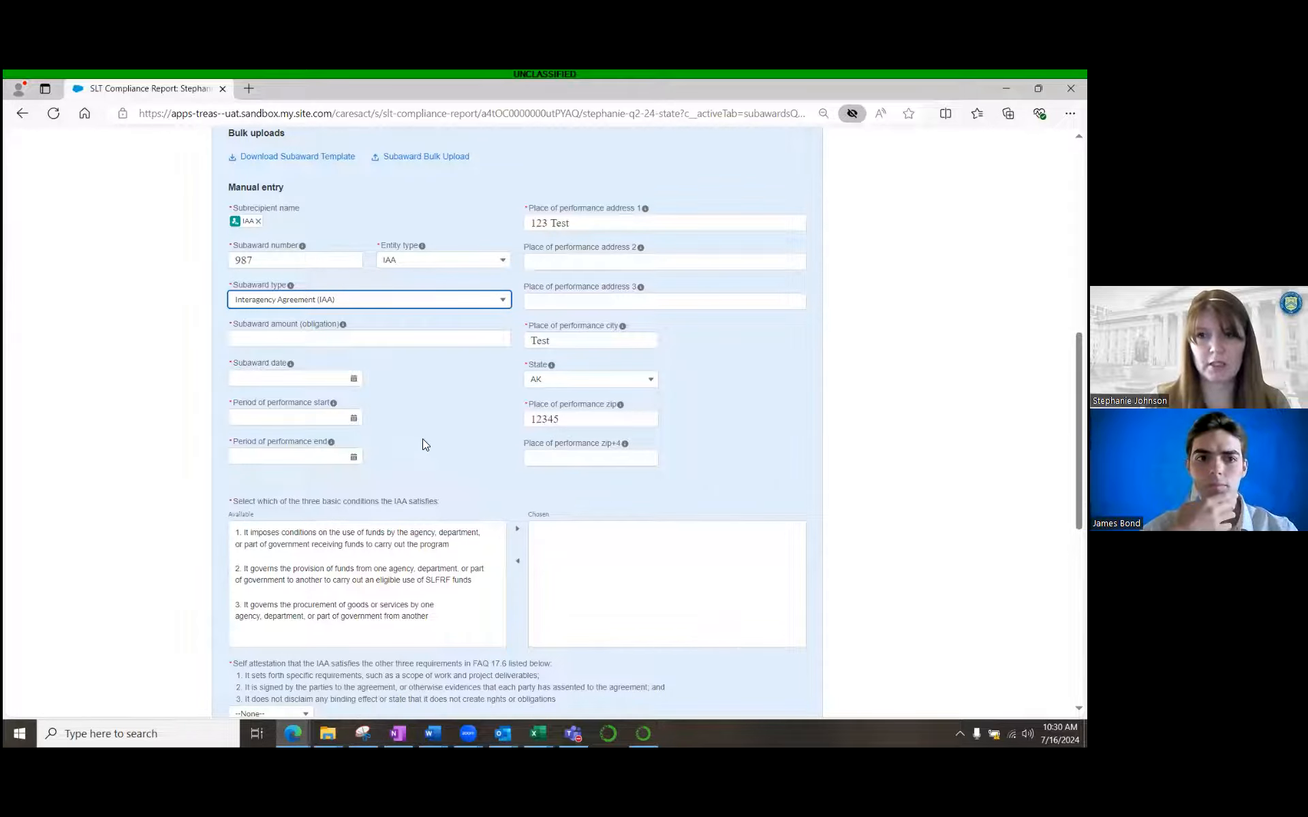
left_click(270, 342)
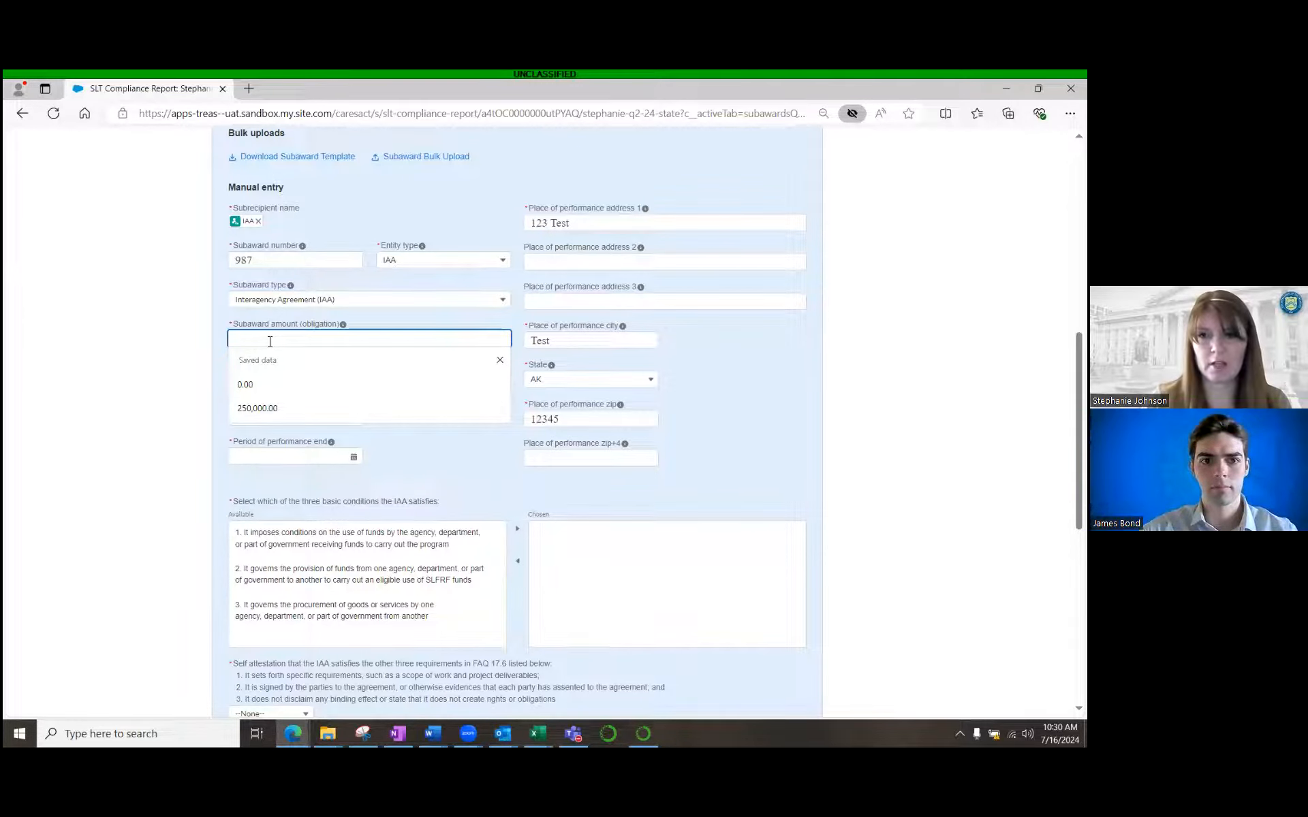
type("5000")
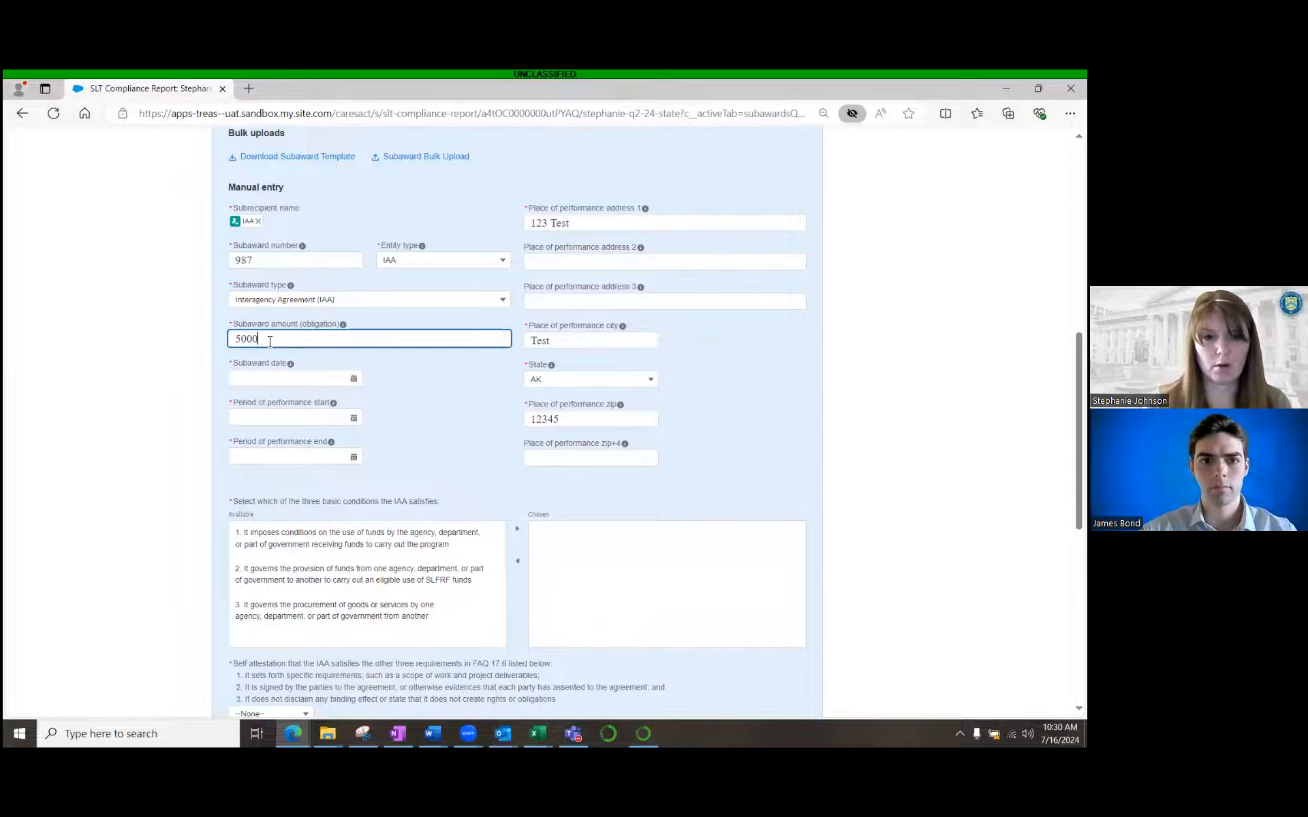
key("Tab")
left_click(404, 415)
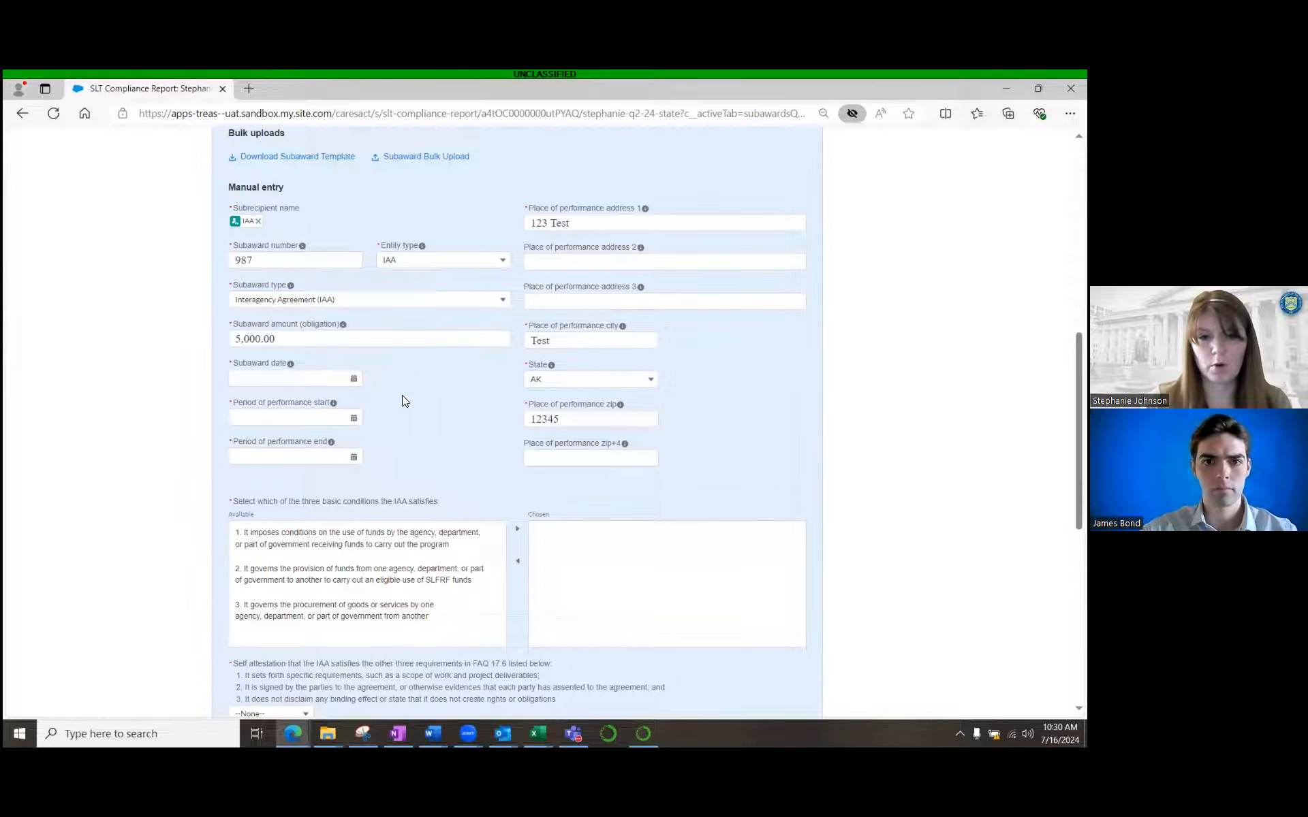
- Set both the subaward date and the period of performance start to Jul 15, 2024
scroll(402, 396, "down", 1)
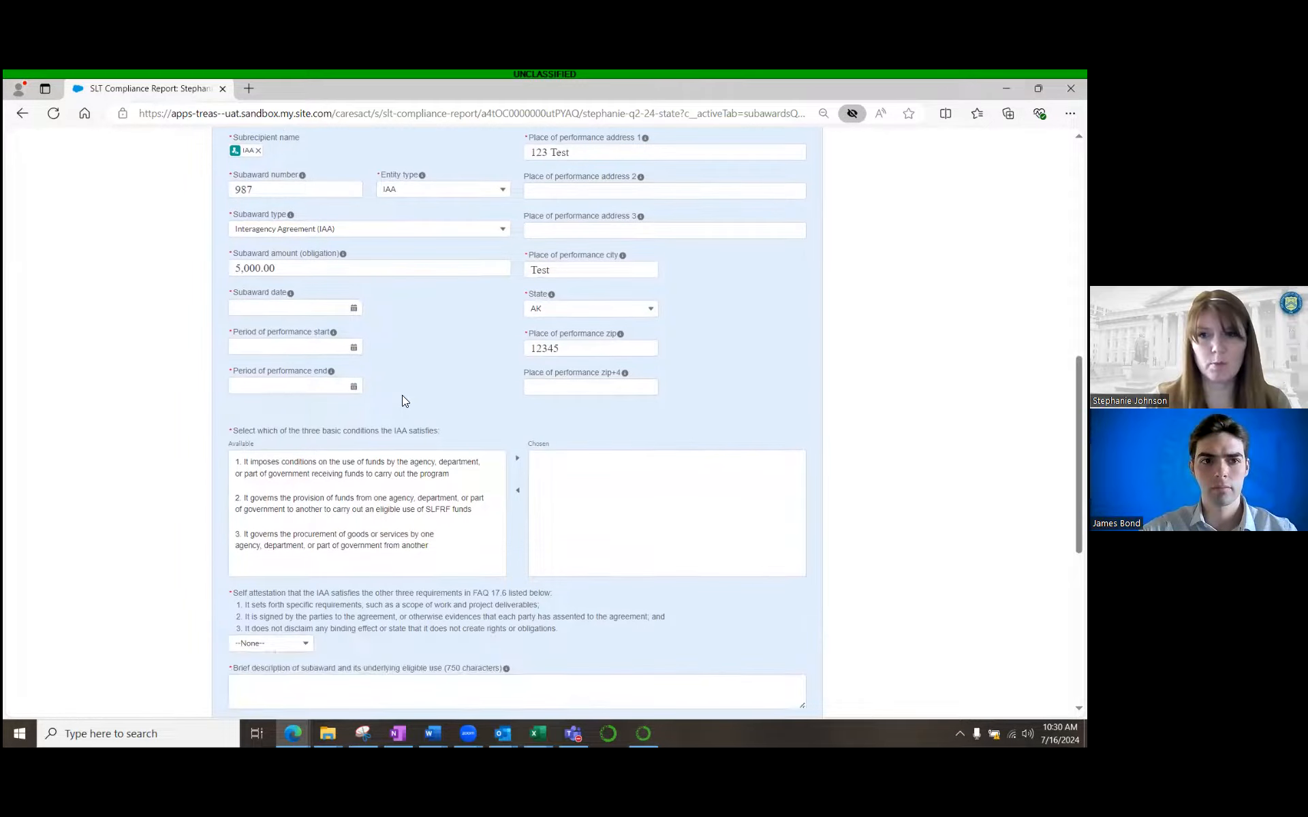
left_click(357, 310)
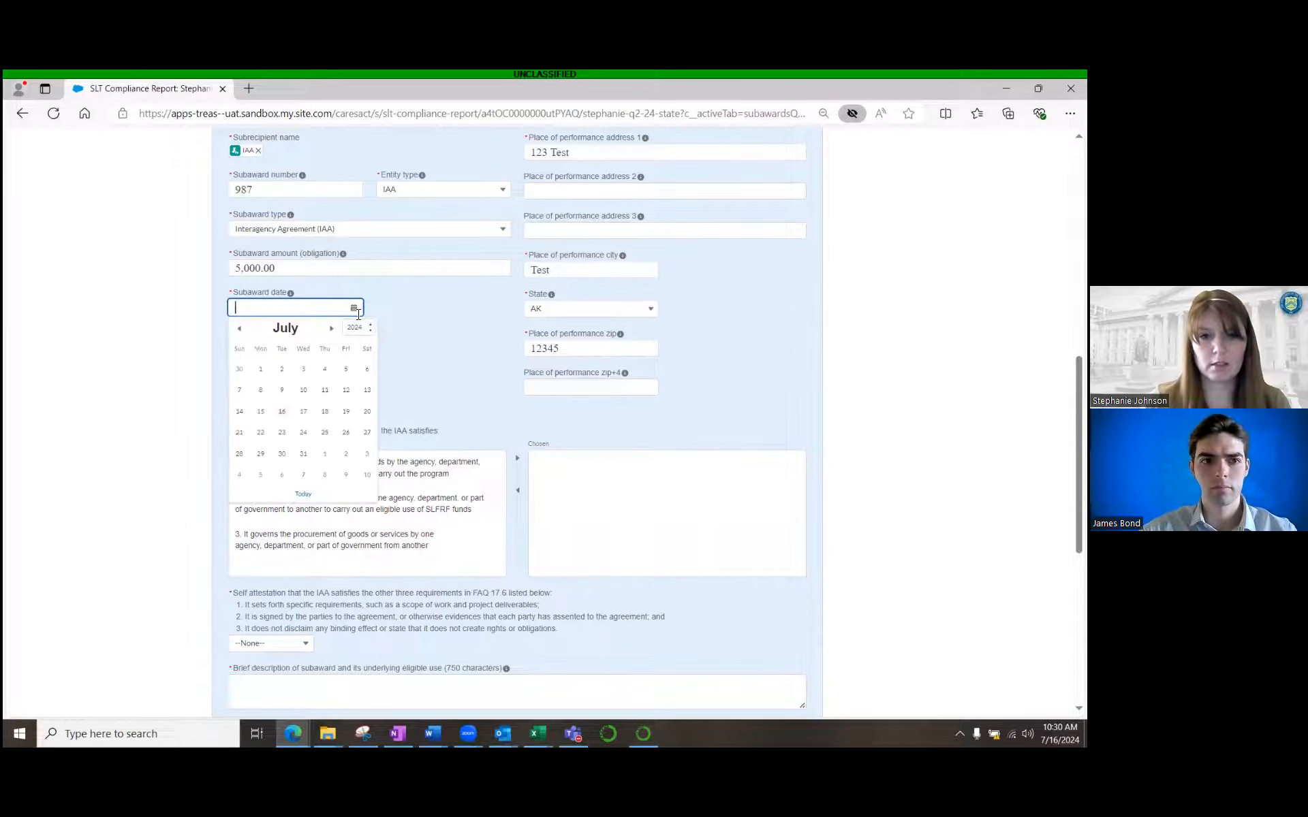
left_click(261, 413)
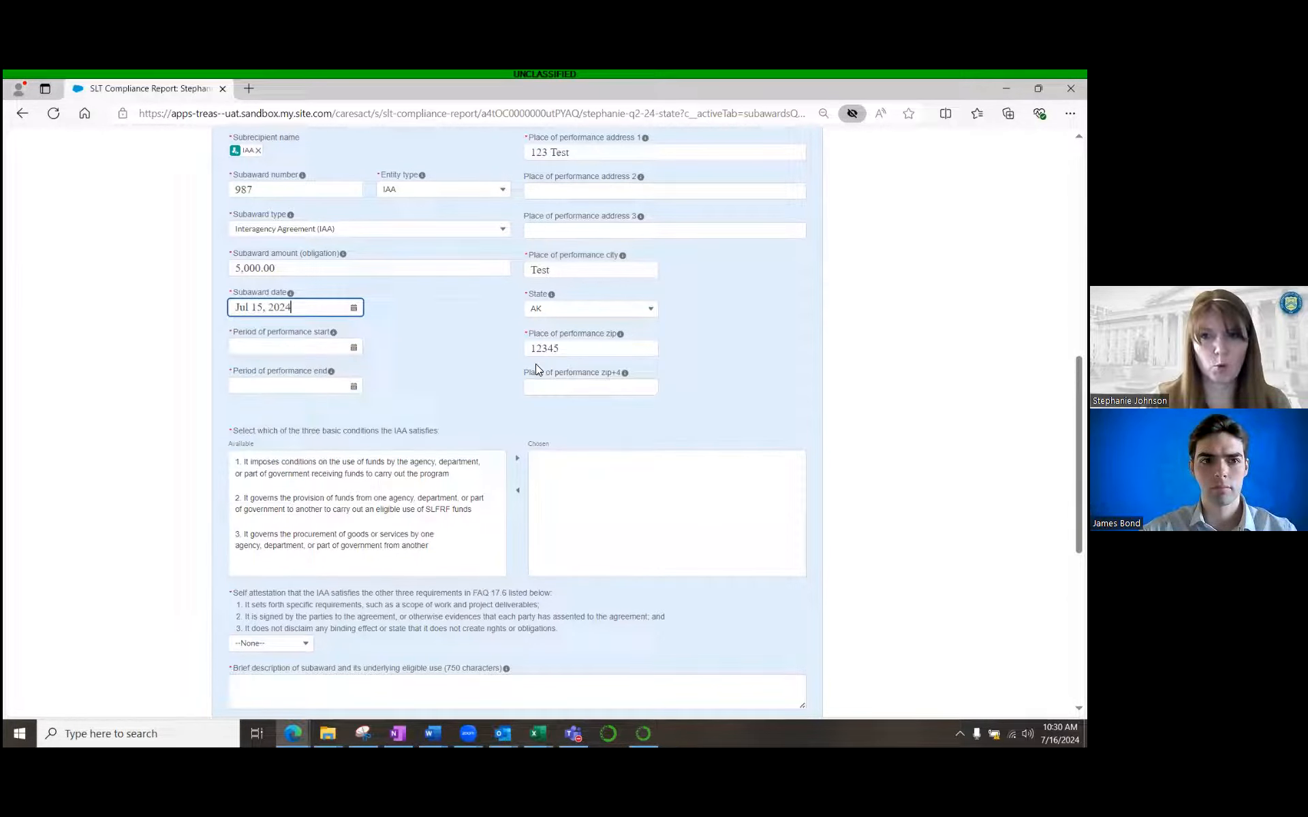
scroll(535, 363, "down", 1)
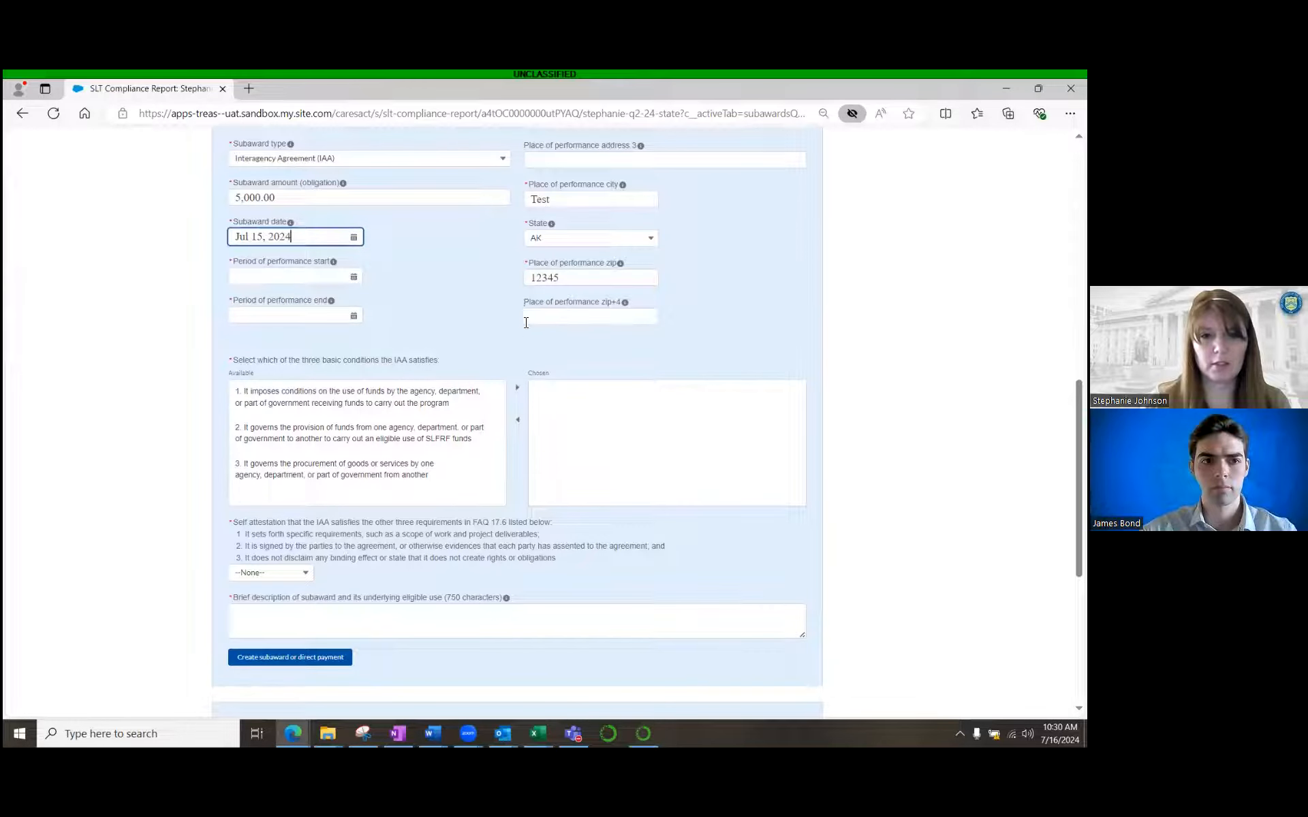
left_click(357, 277)
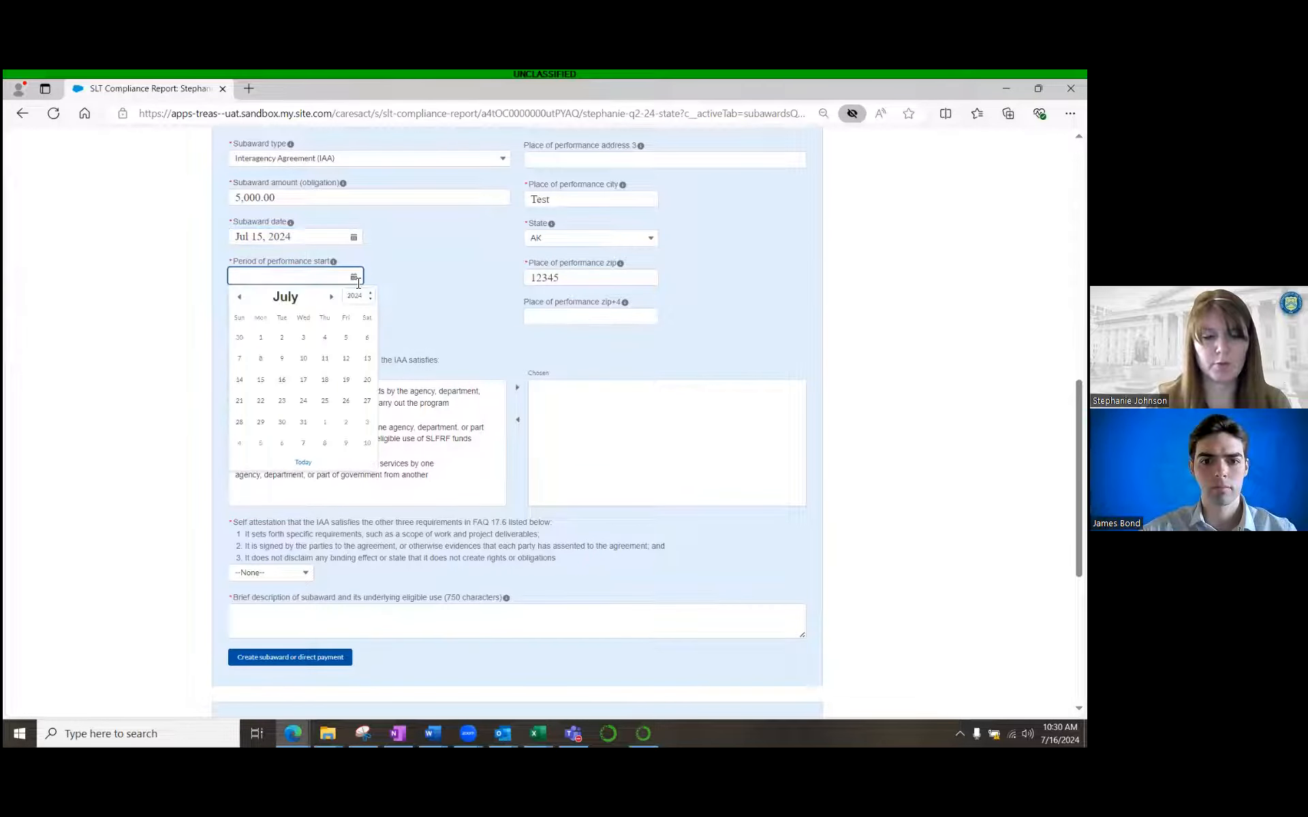
left_click(259, 379)
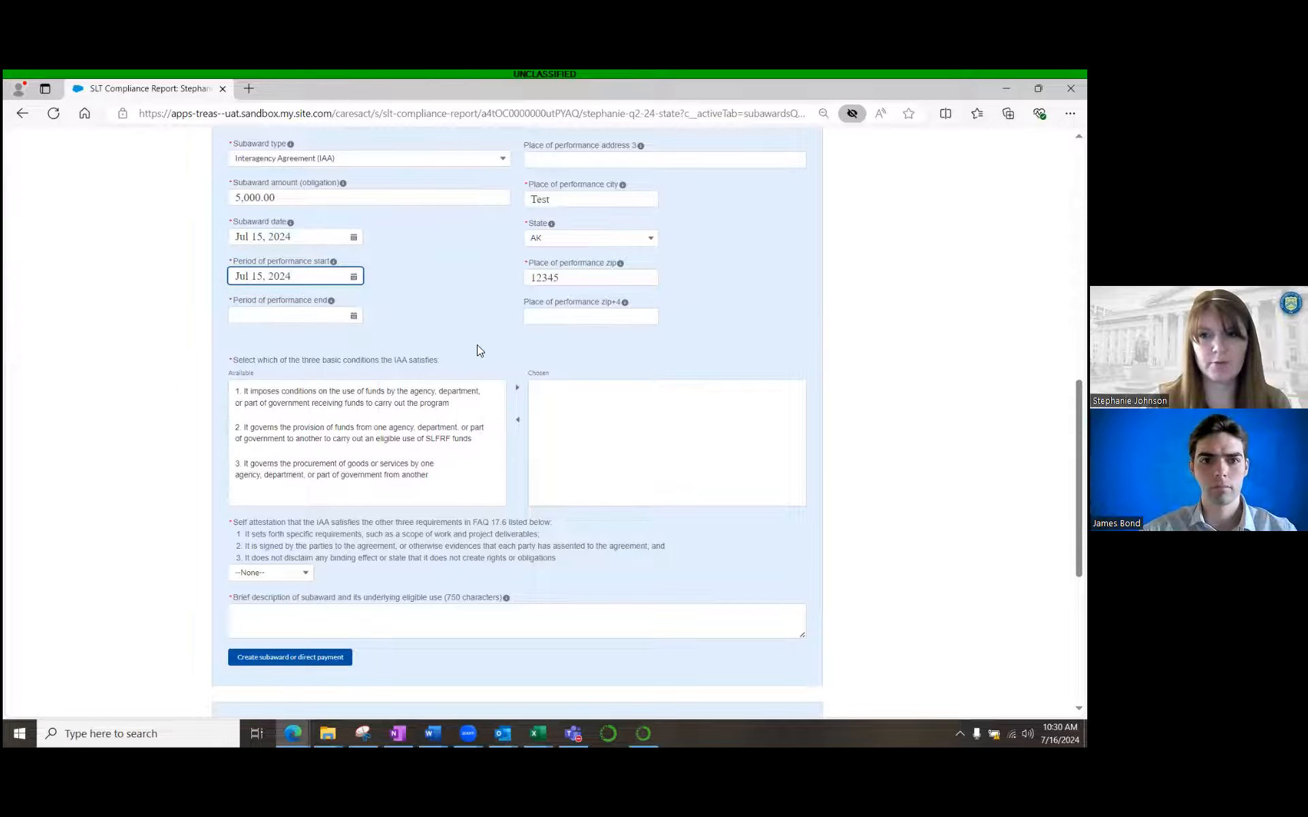
- Set the subaward's period of performance end to Dec 31, 2024
left_click(354, 315)
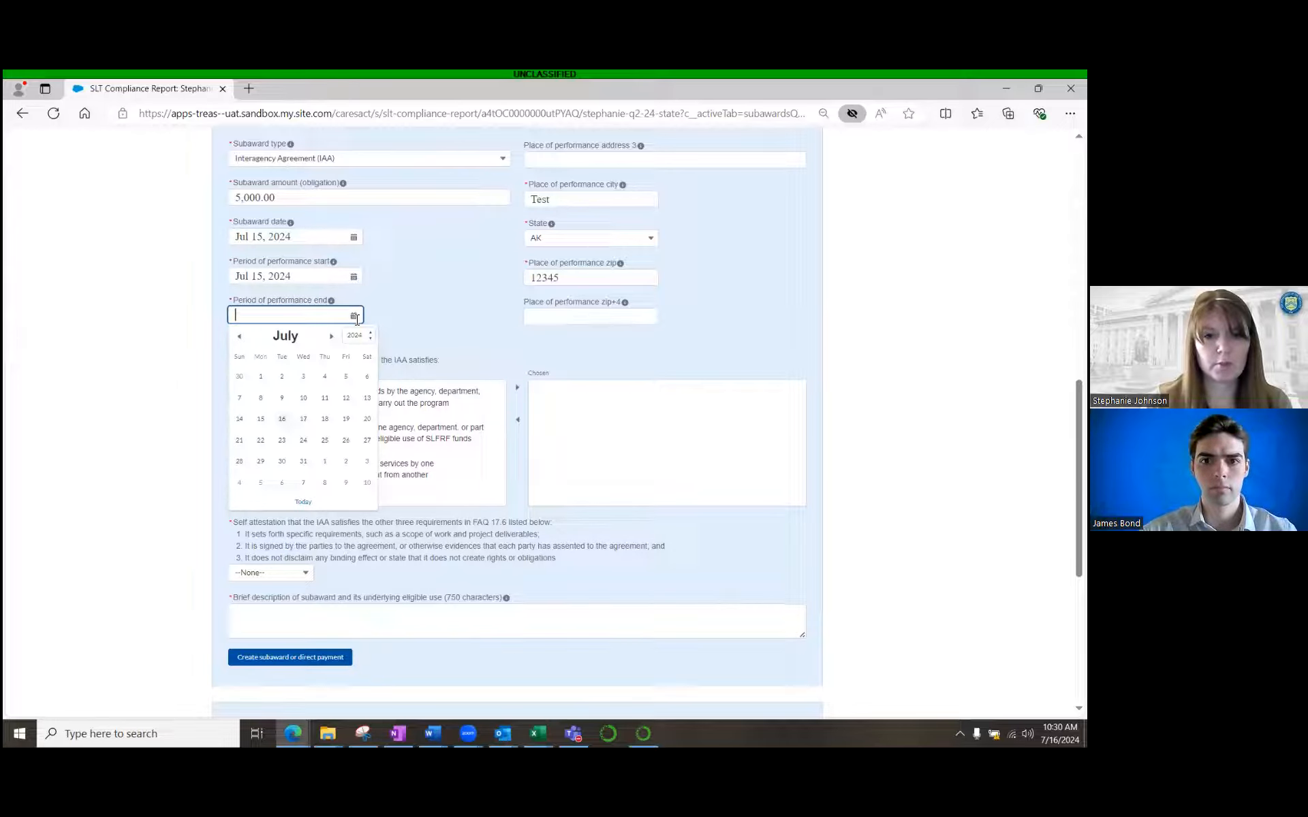
left_click(331, 336)
left_click(332, 336)
left_click(332, 337)
left_click(332, 336)
left_click(331, 337)
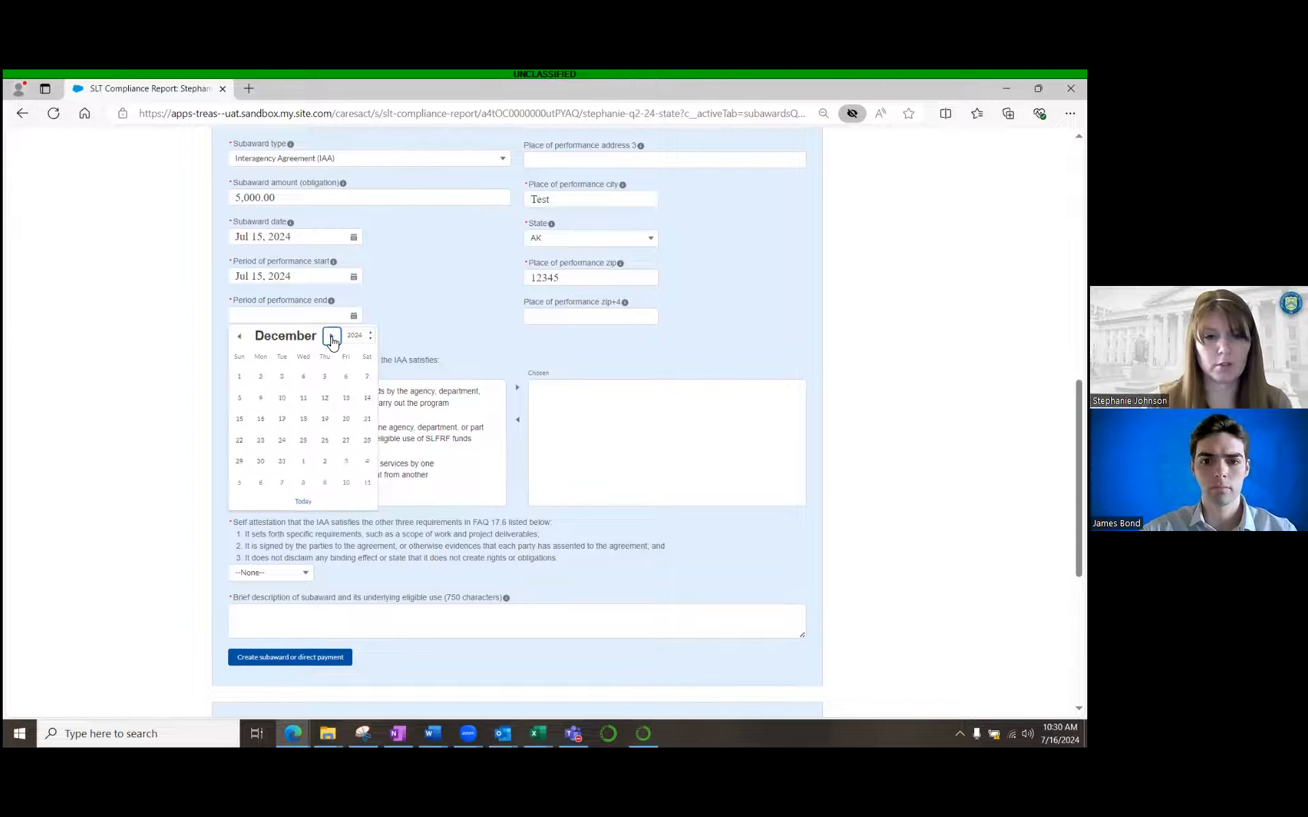
left_click(282, 464)
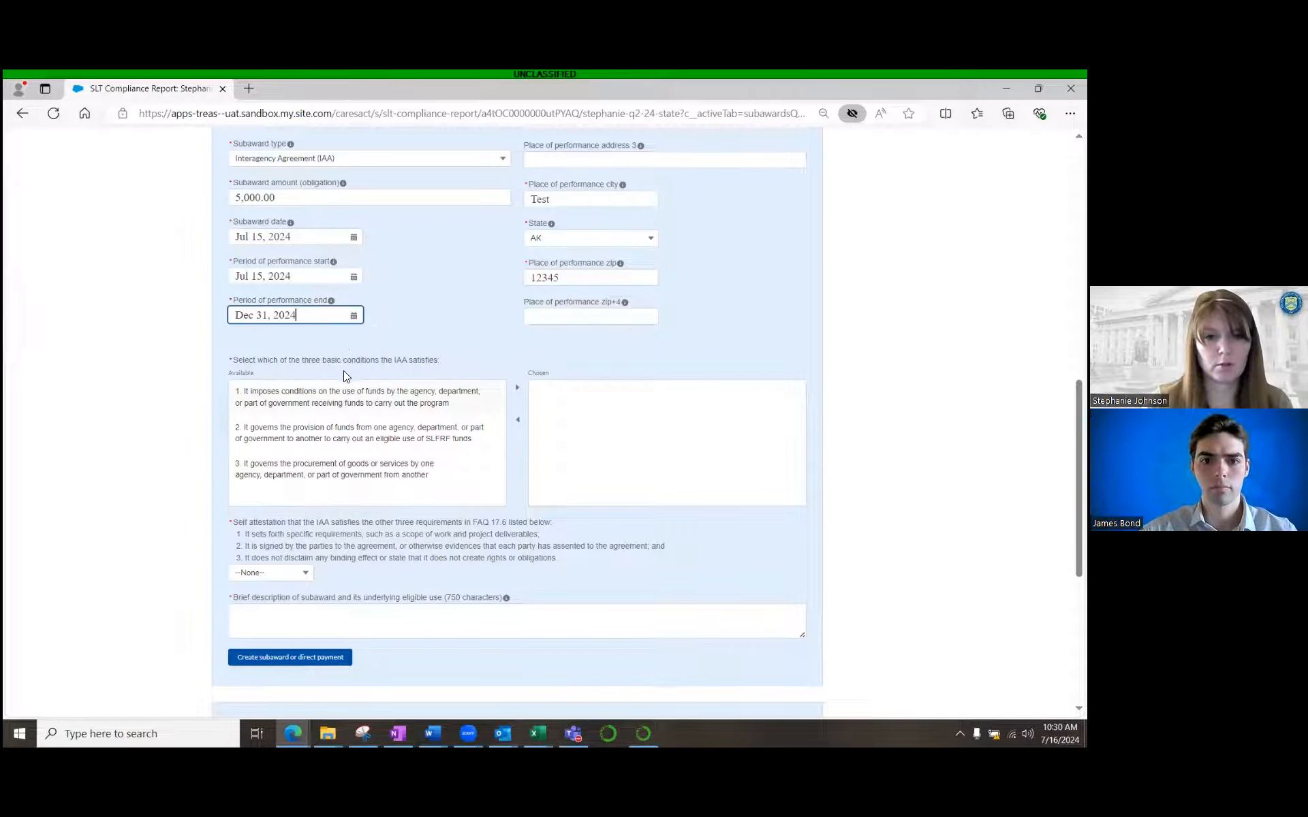
left_click(351, 317)
left_click(372, 333)
left_click(372, 336)
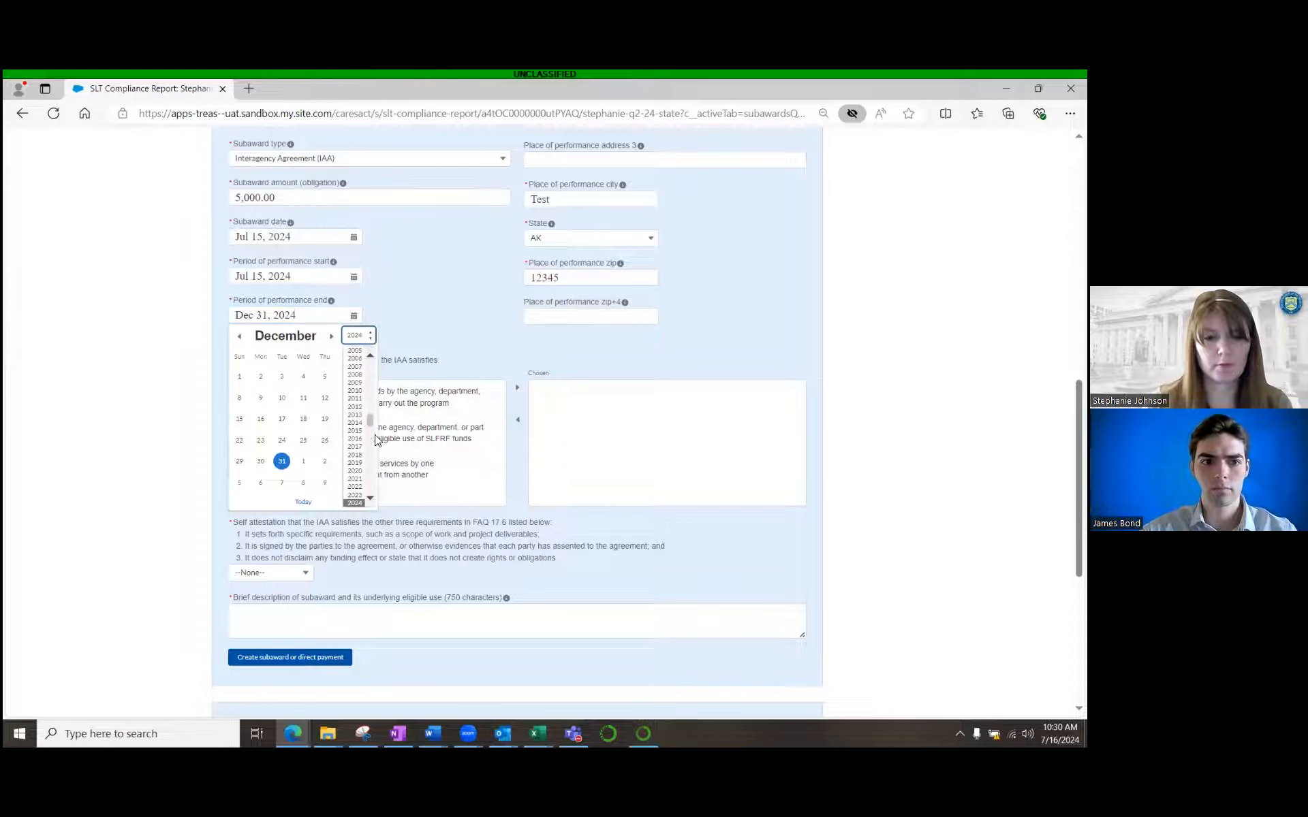
left_click(372, 502)
left_click(359, 490)
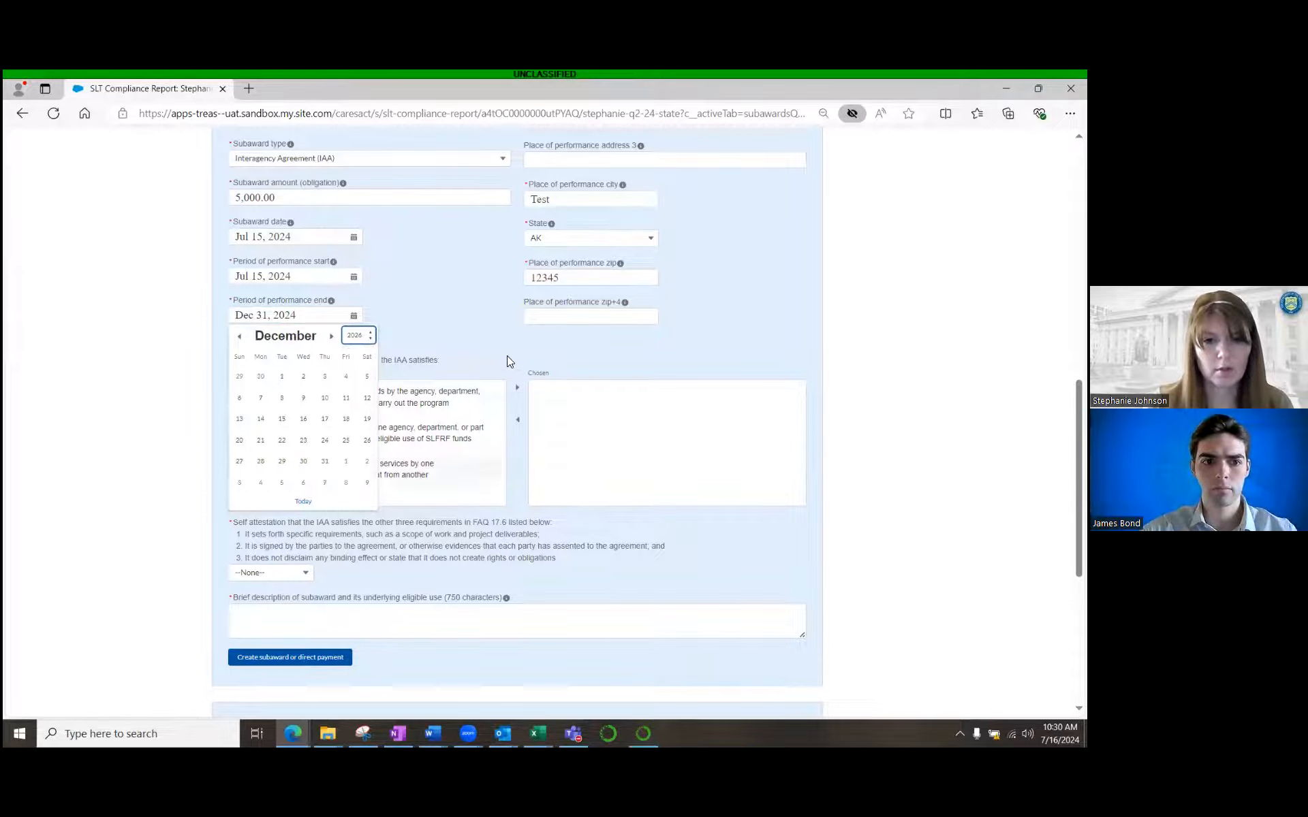
left_click(489, 339)
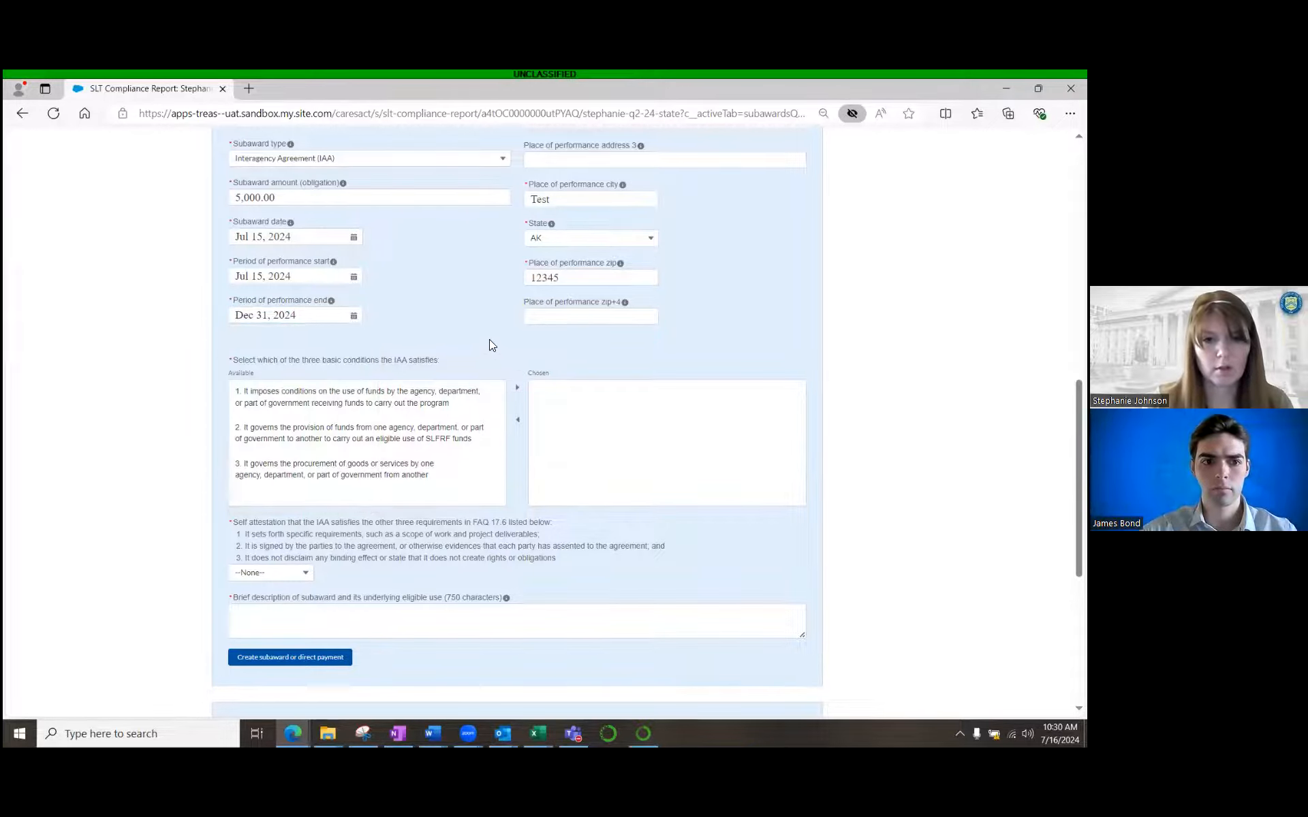
- Change the subaward's period of performance end to Dec 31, 2026
left_click(357, 317)
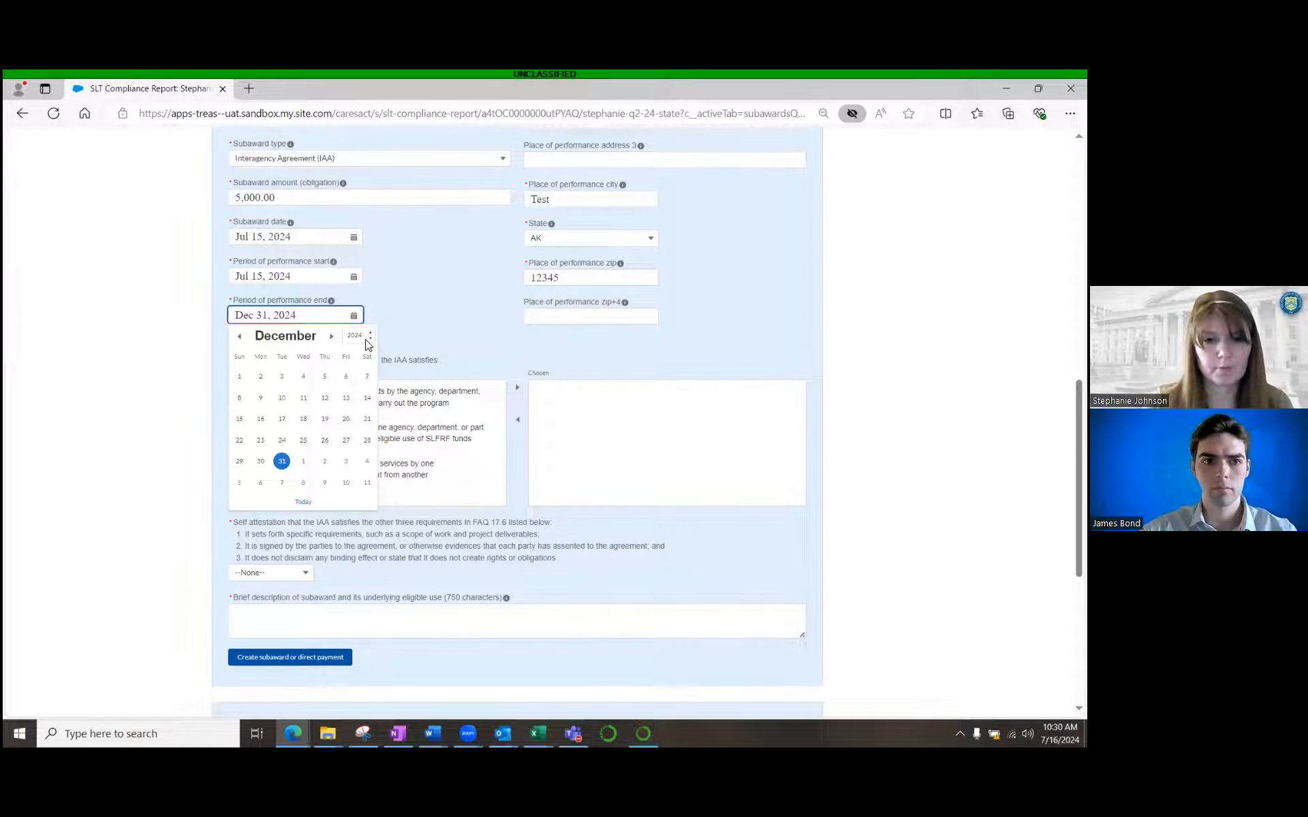
left_click(374, 341)
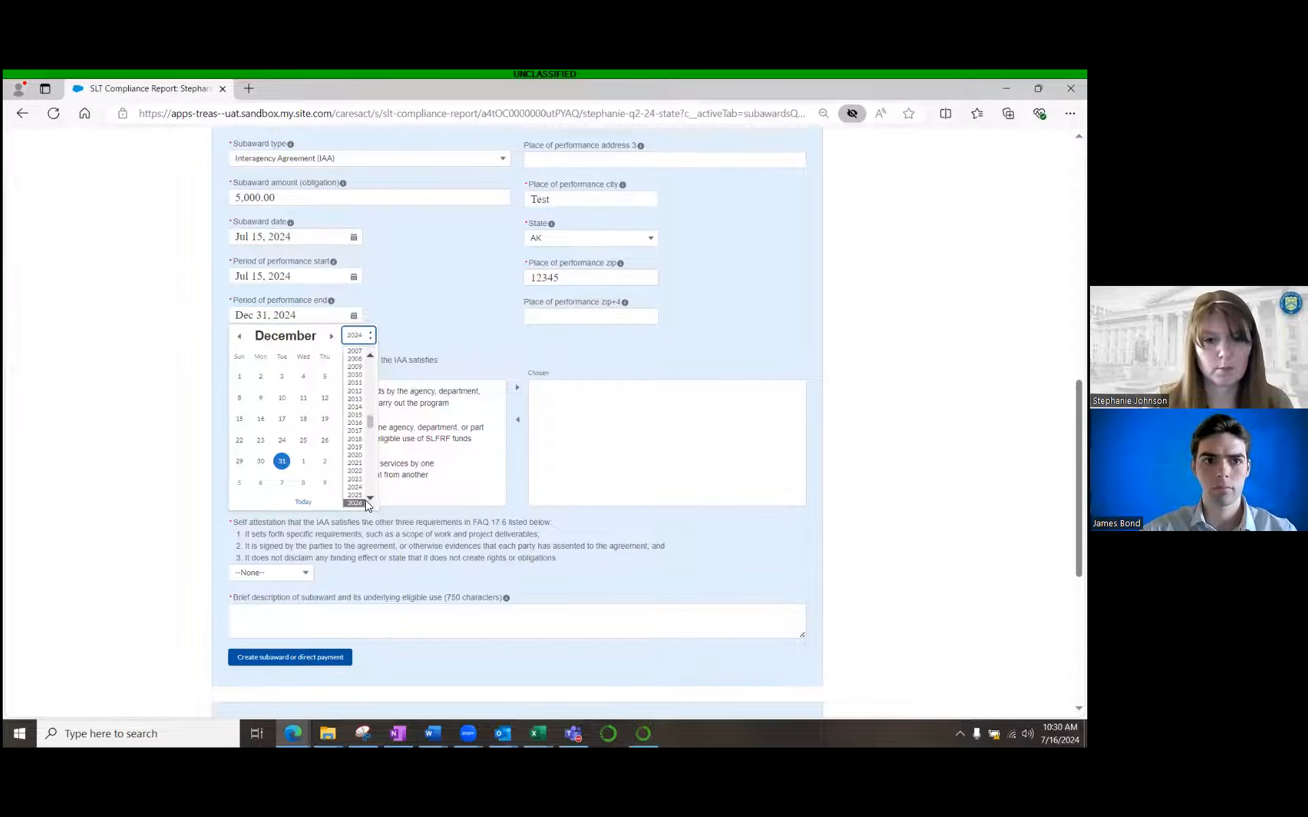
scroll(365, 499, "down", 1)
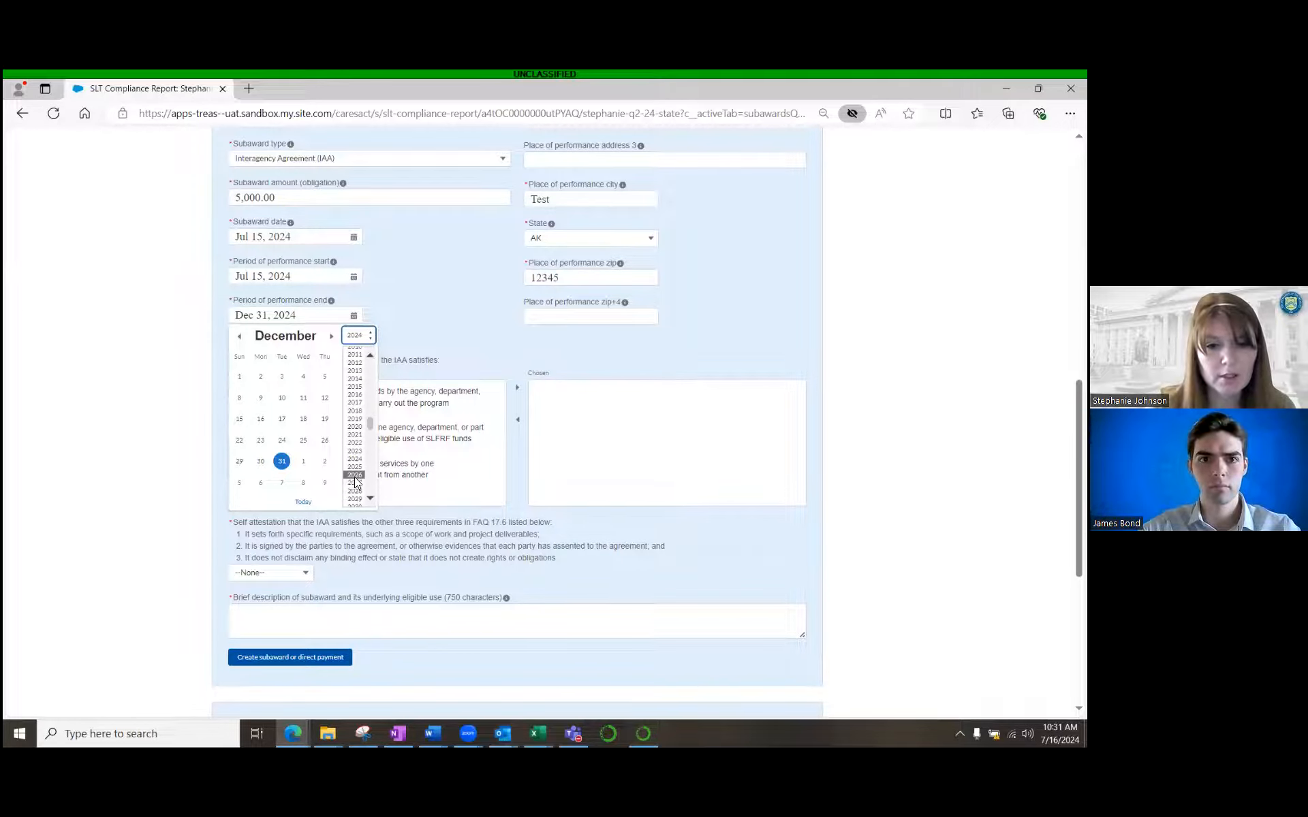
left_click(354, 474)
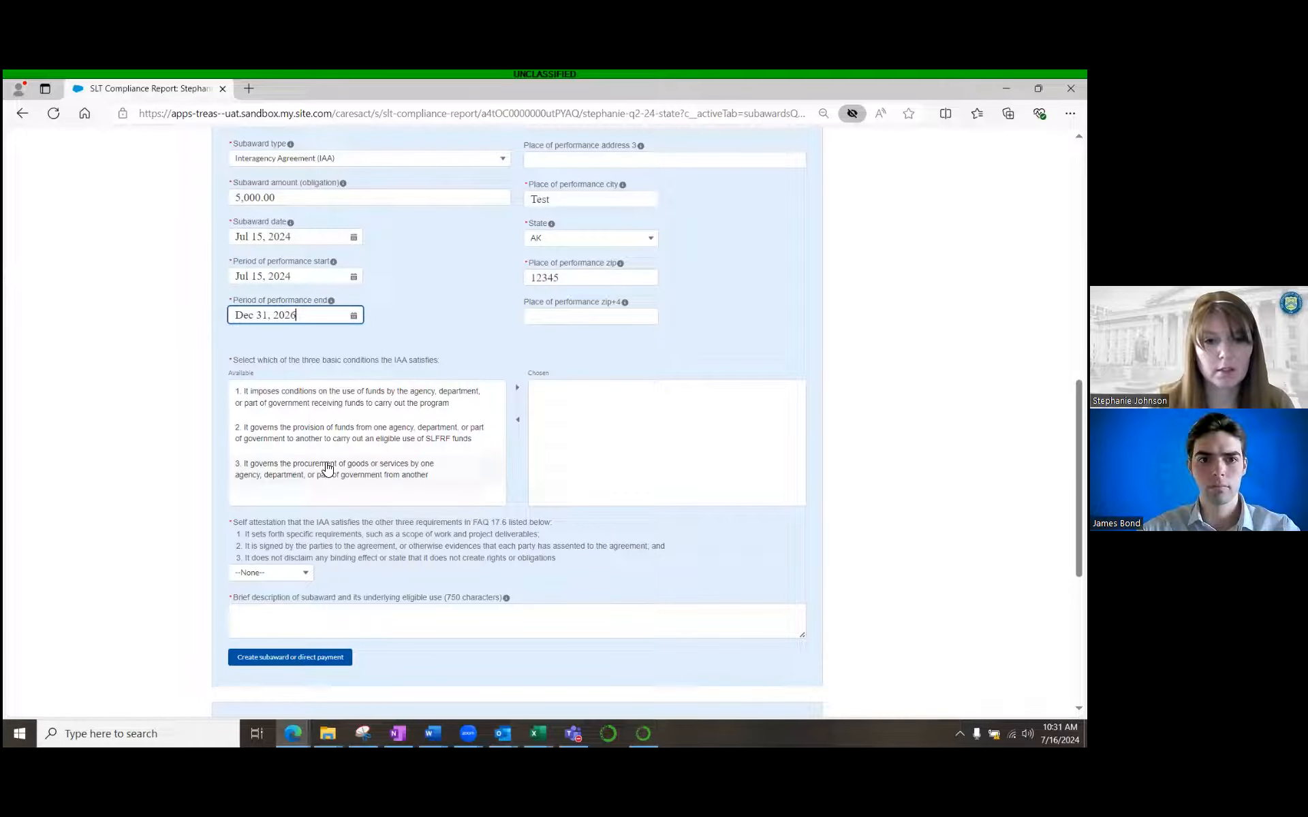
left_click(448, 325)
- Choose condition 1, imposing conditions on the use of funds to carry out the program, as the basic condition the IAA satisfies
scroll(448, 371, "down", 2)
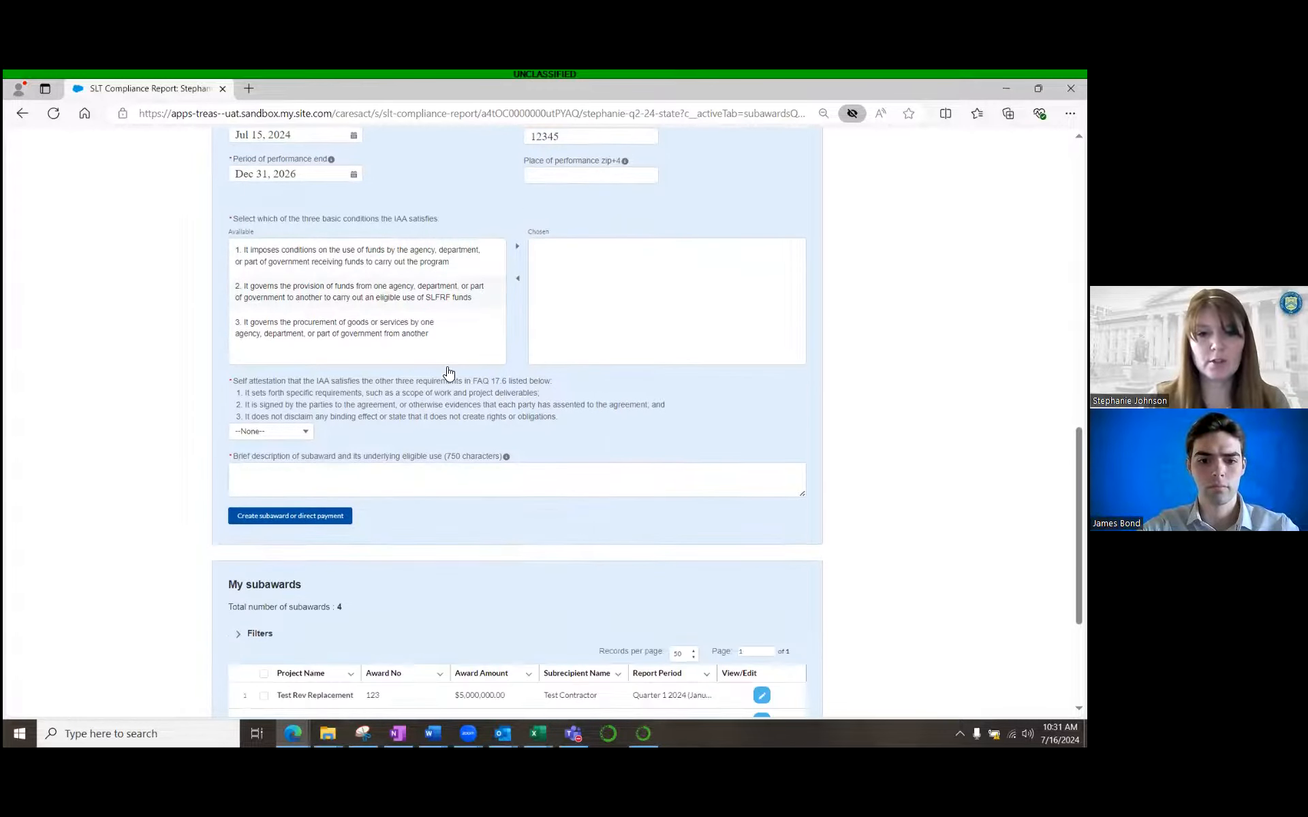
key("alt+Tab")
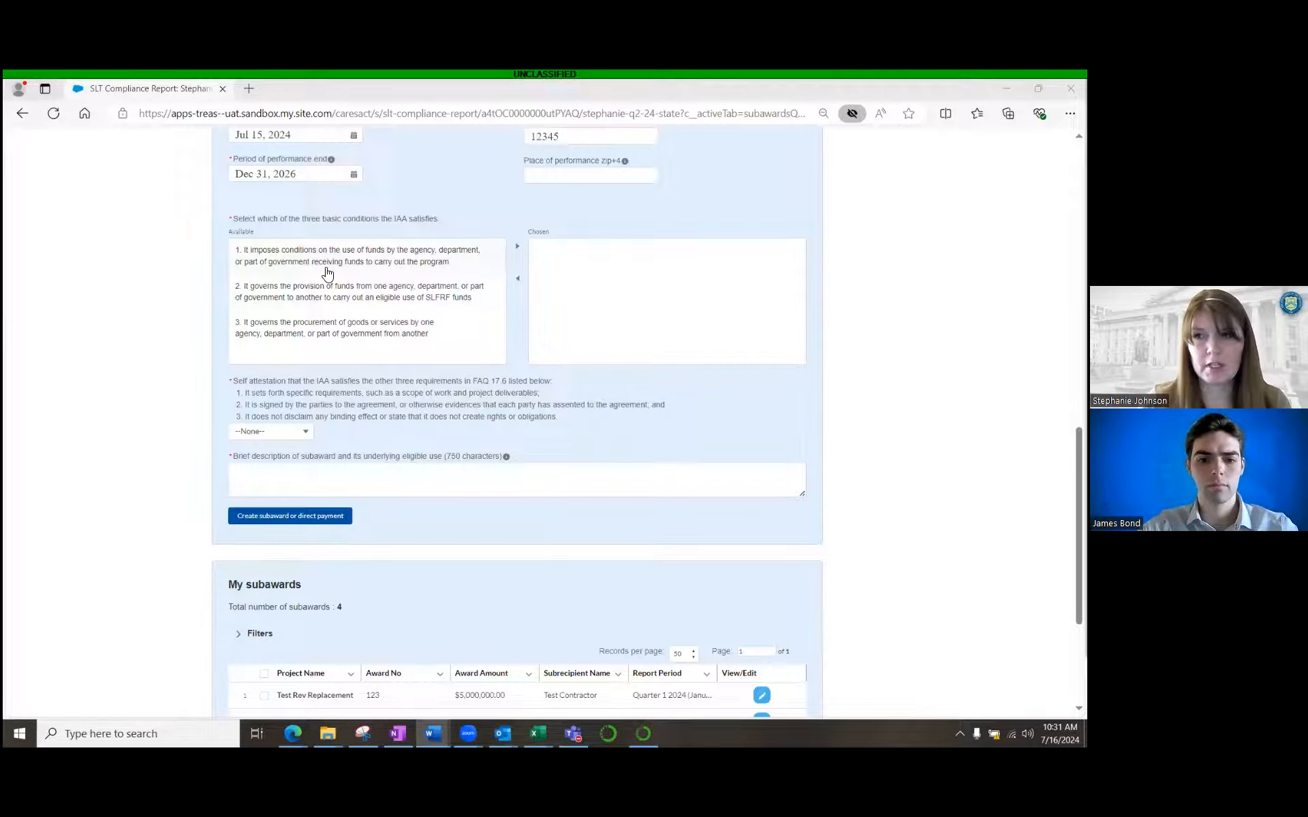
left_click(287, 269)
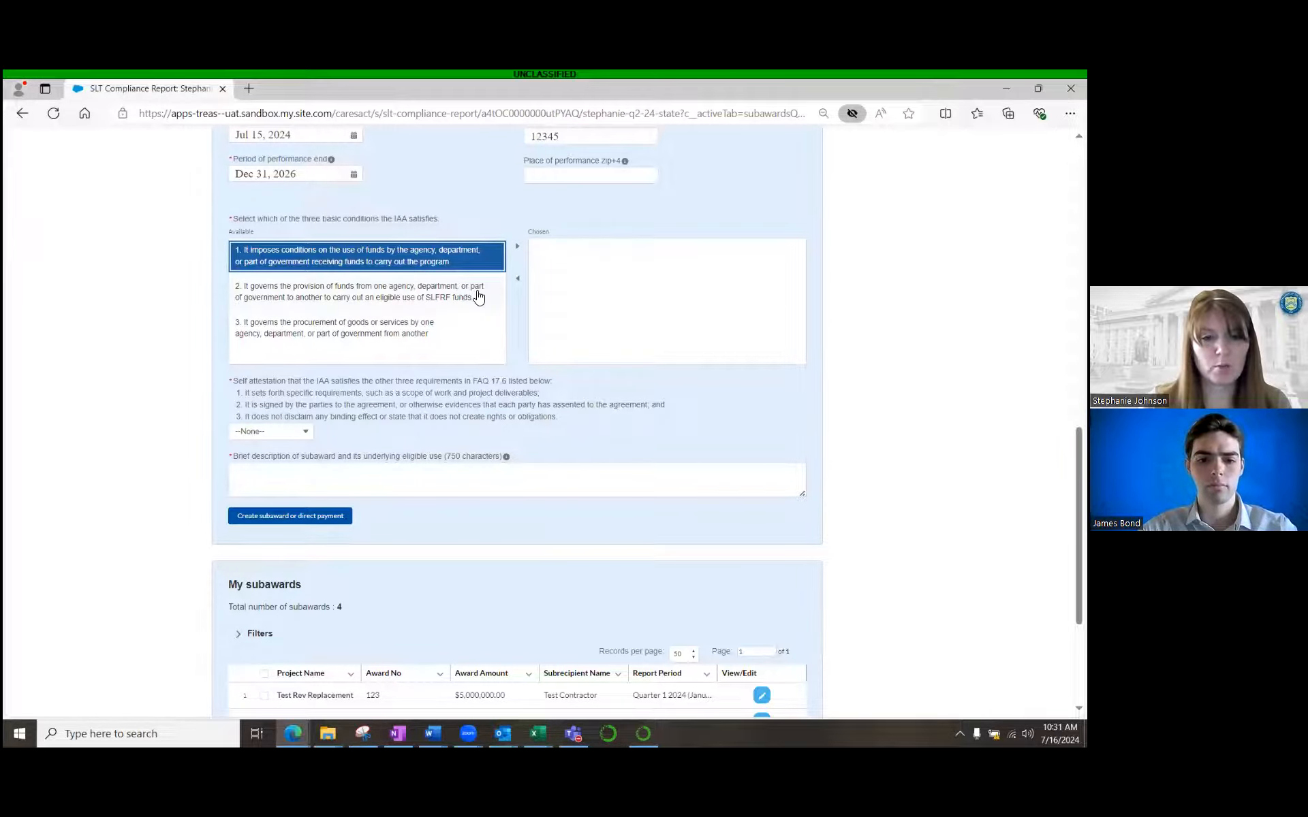
left_click(332, 269)
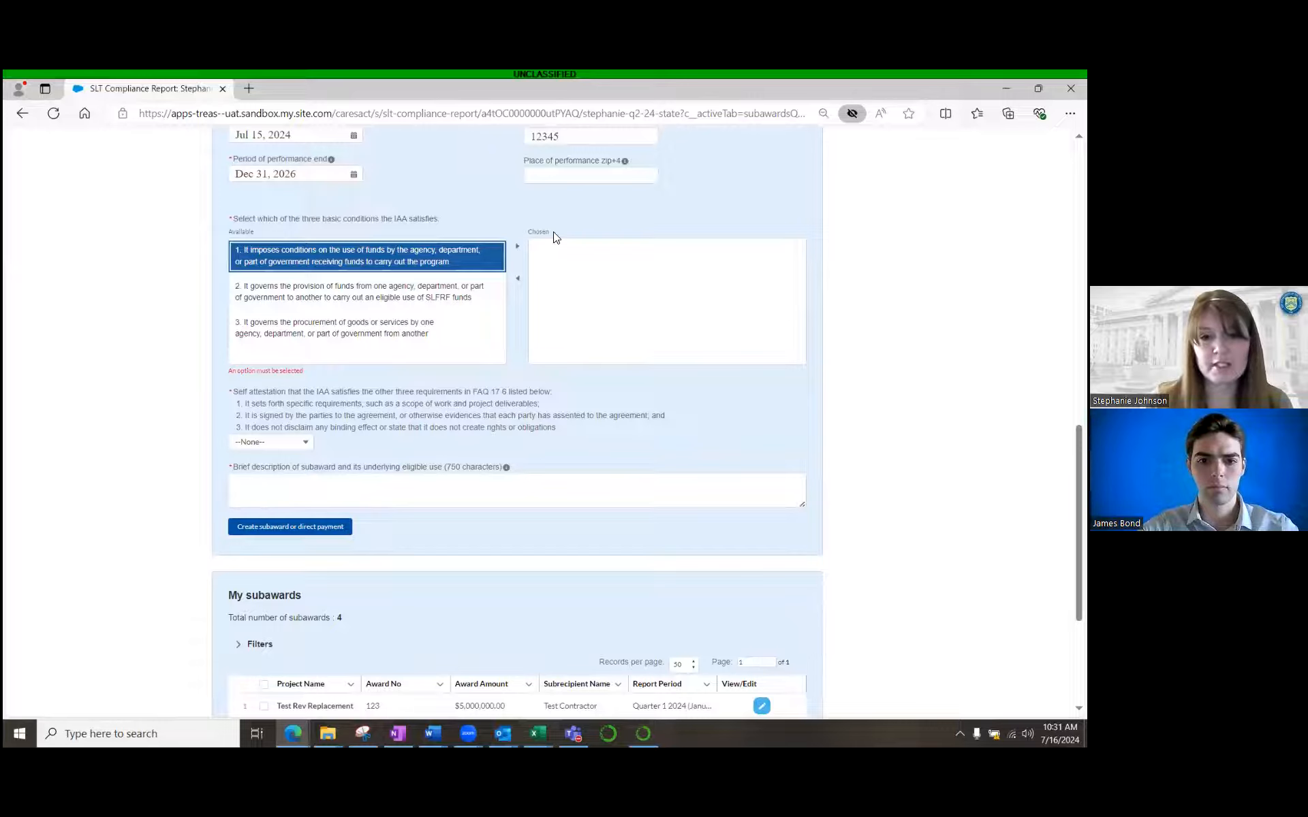
left_click(516, 250)
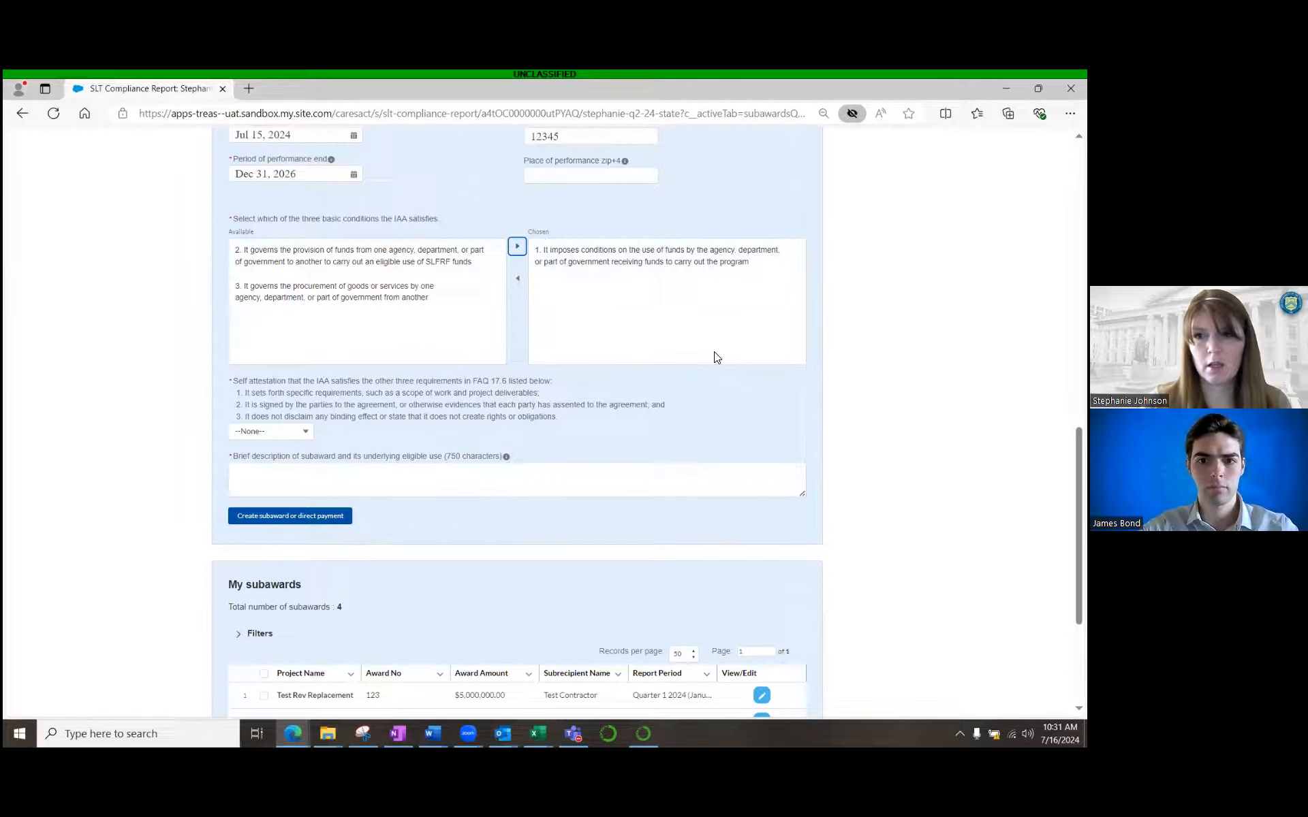
- Set the self attestation that the IAA satisfies the other three FAQ 17.6 requirements to Yes
scroll(716, 357, "down", 1)
scroll(665, 360, "down", 1)
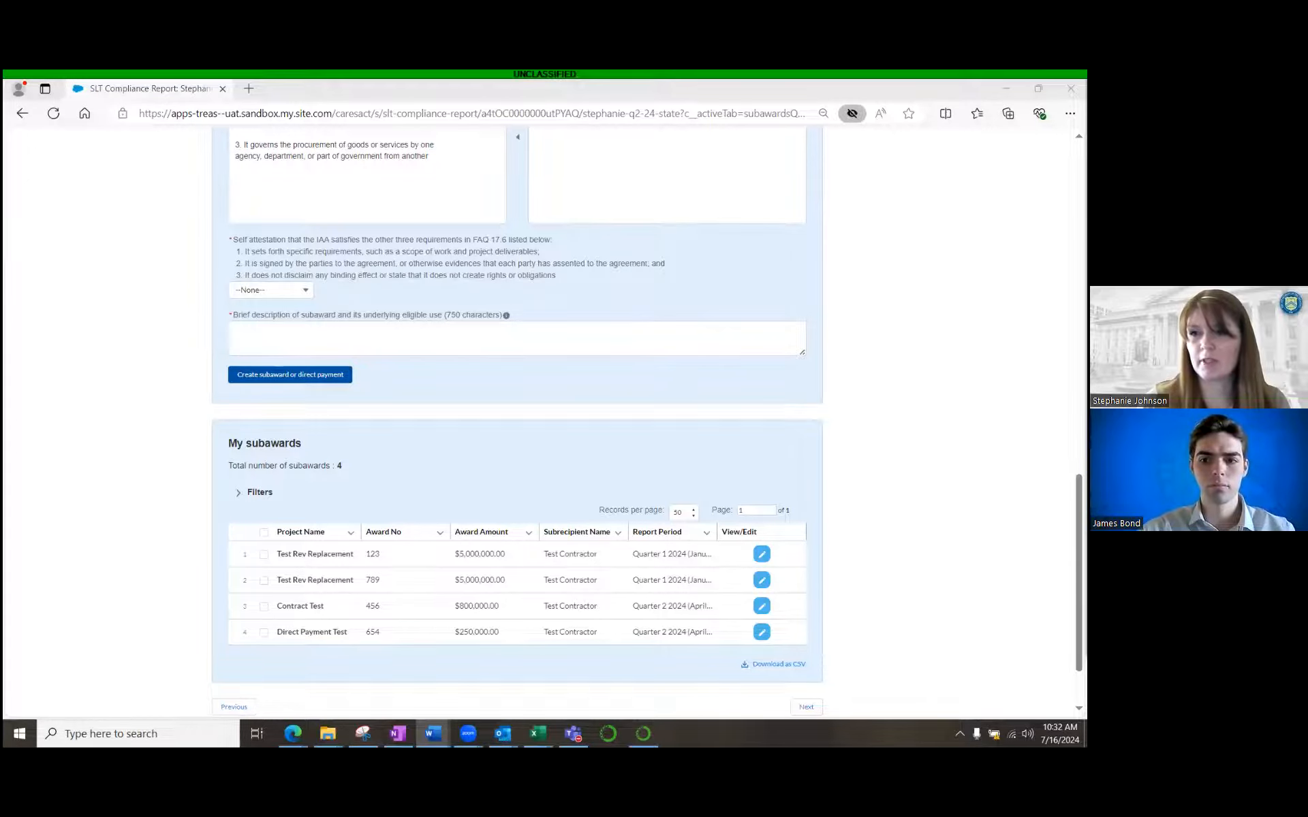
left_click(304, 291)
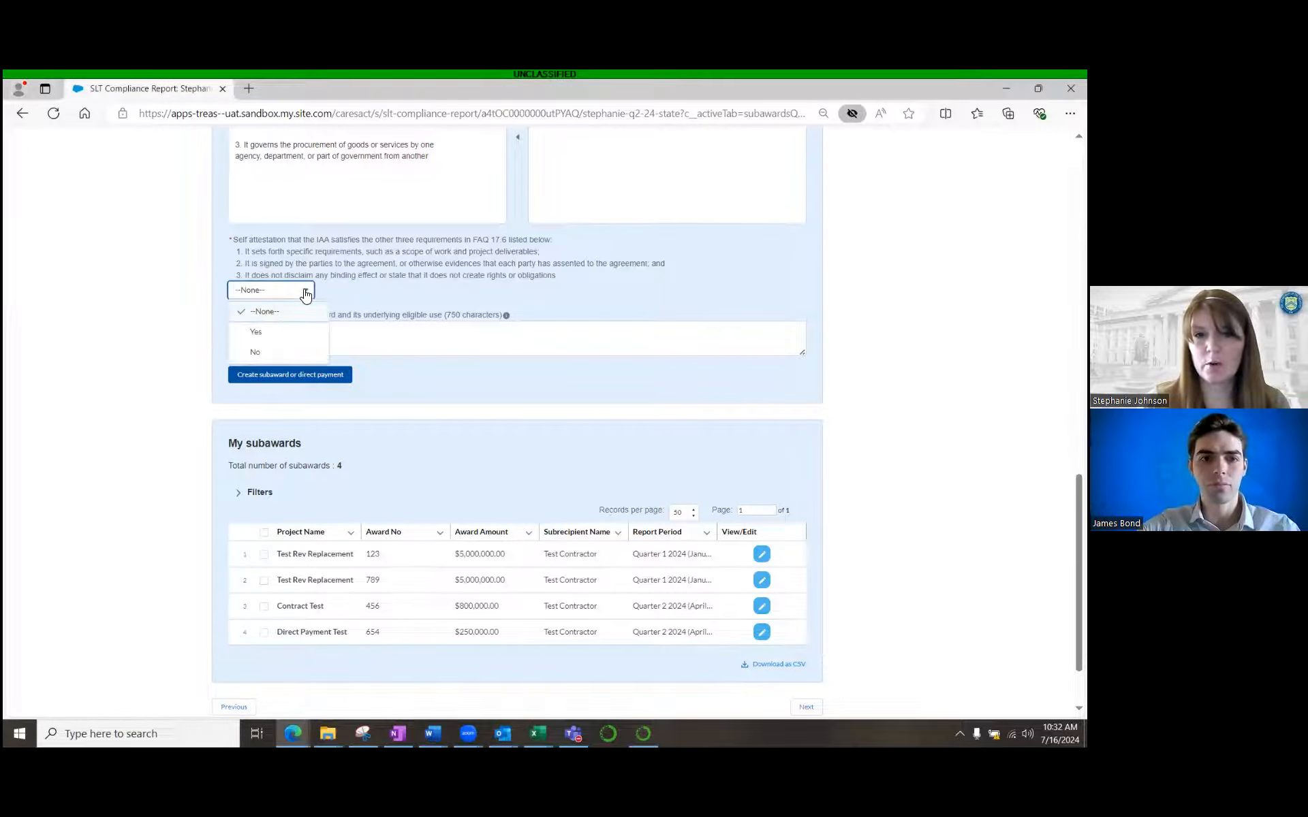
left_click(272, 334)
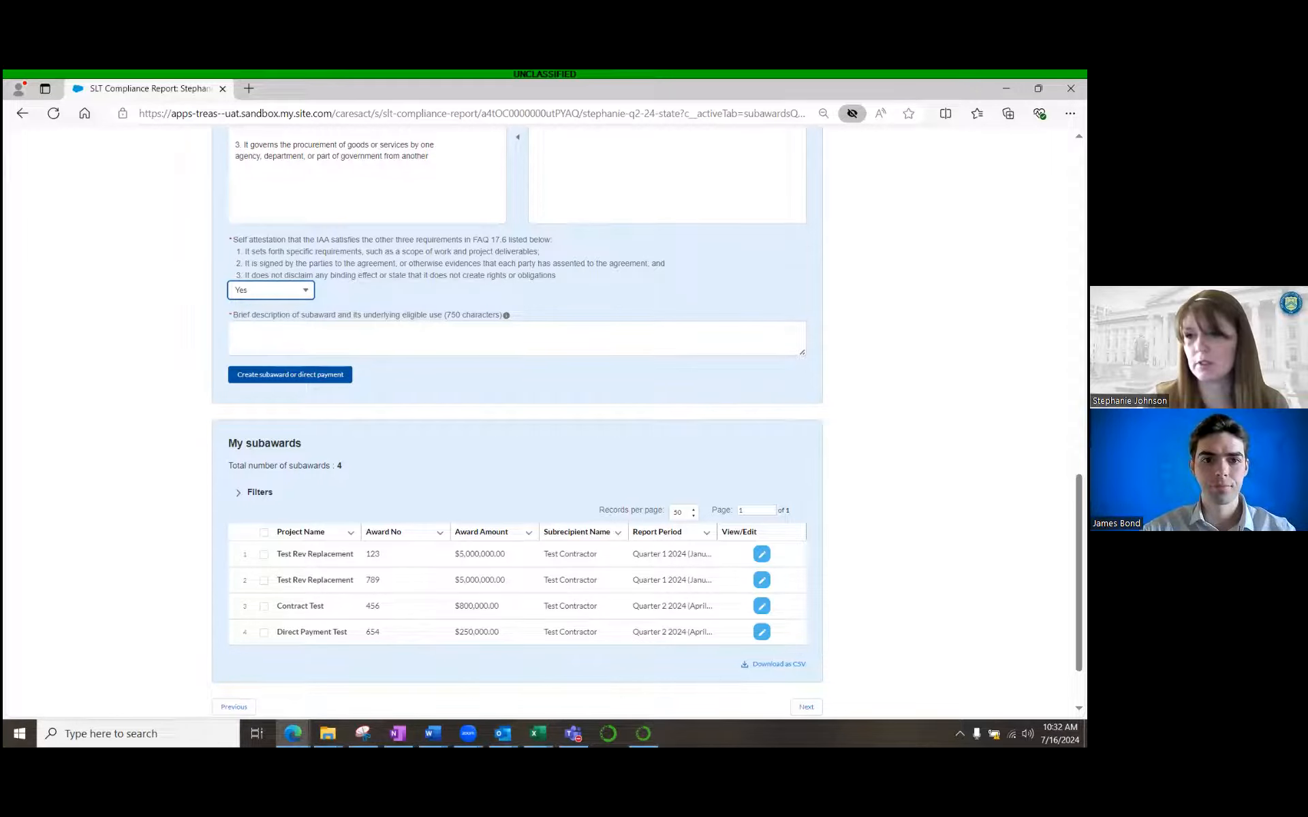
- Describe it as "IAA with its Workforce Development Program Office to use SLFRF to pay for job training programming from 7/15/2024 to 12/31/2026" and create the subaward
key("alt+Tab")
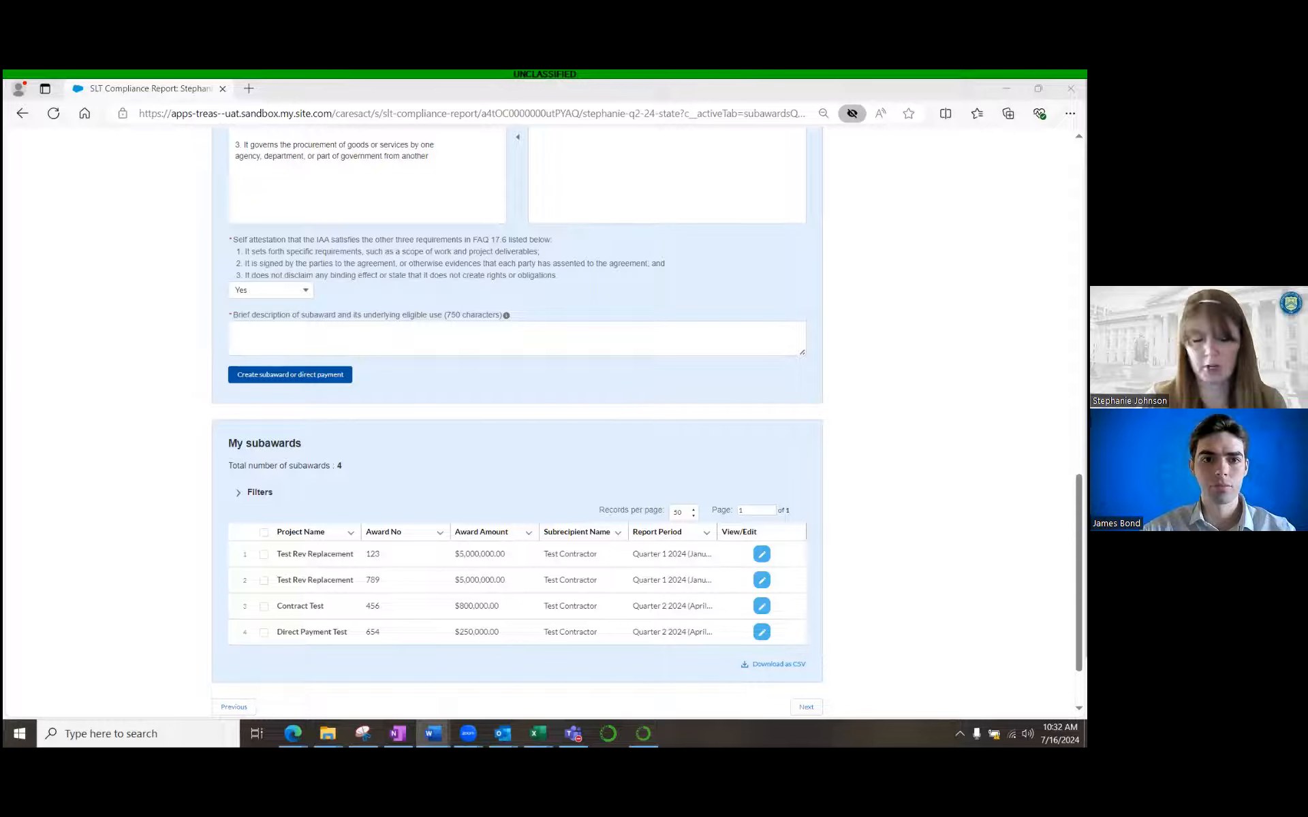
left_click(330, 341)
type("IAA with its Workforce Development Program Office to use SLFRF to pay for job training programming from 7/15/2024 to 12/31/2026")
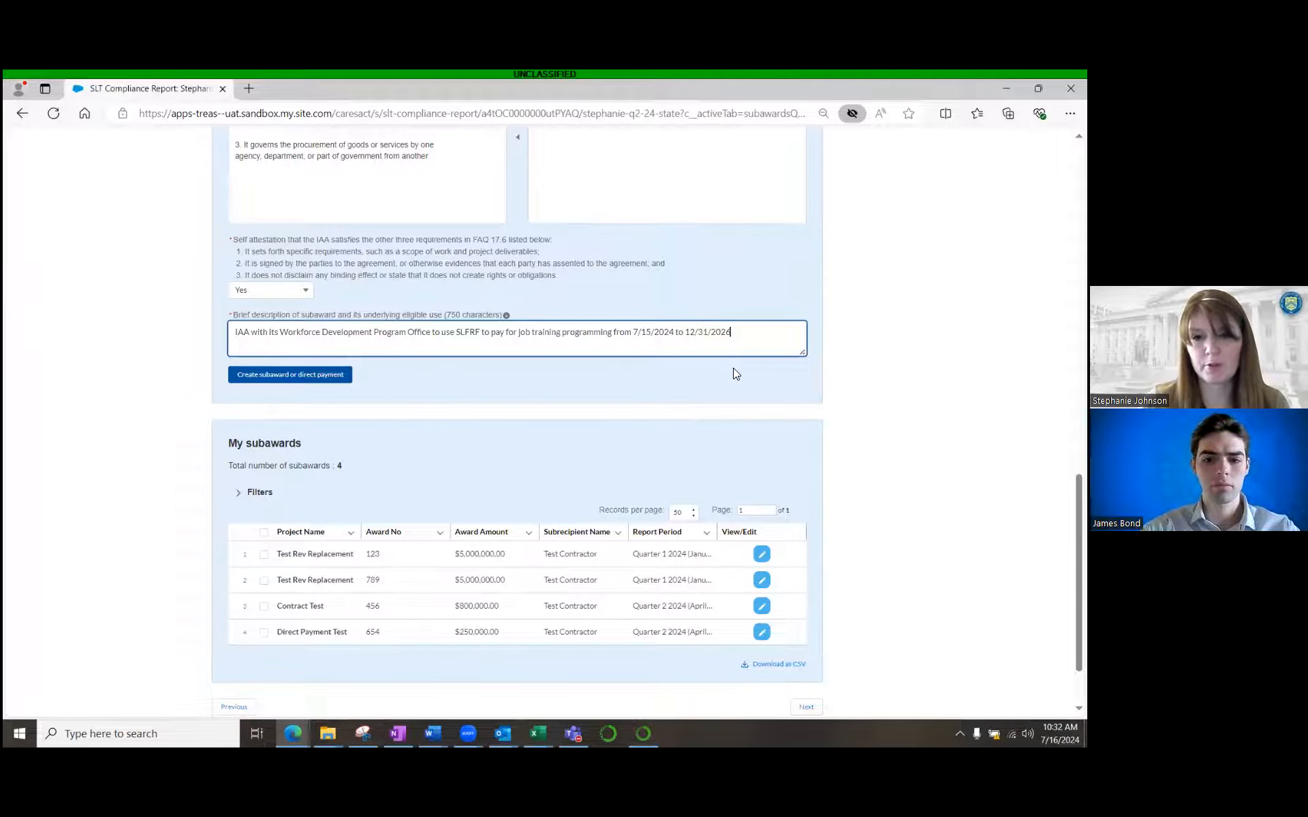
left_click(306, 379)
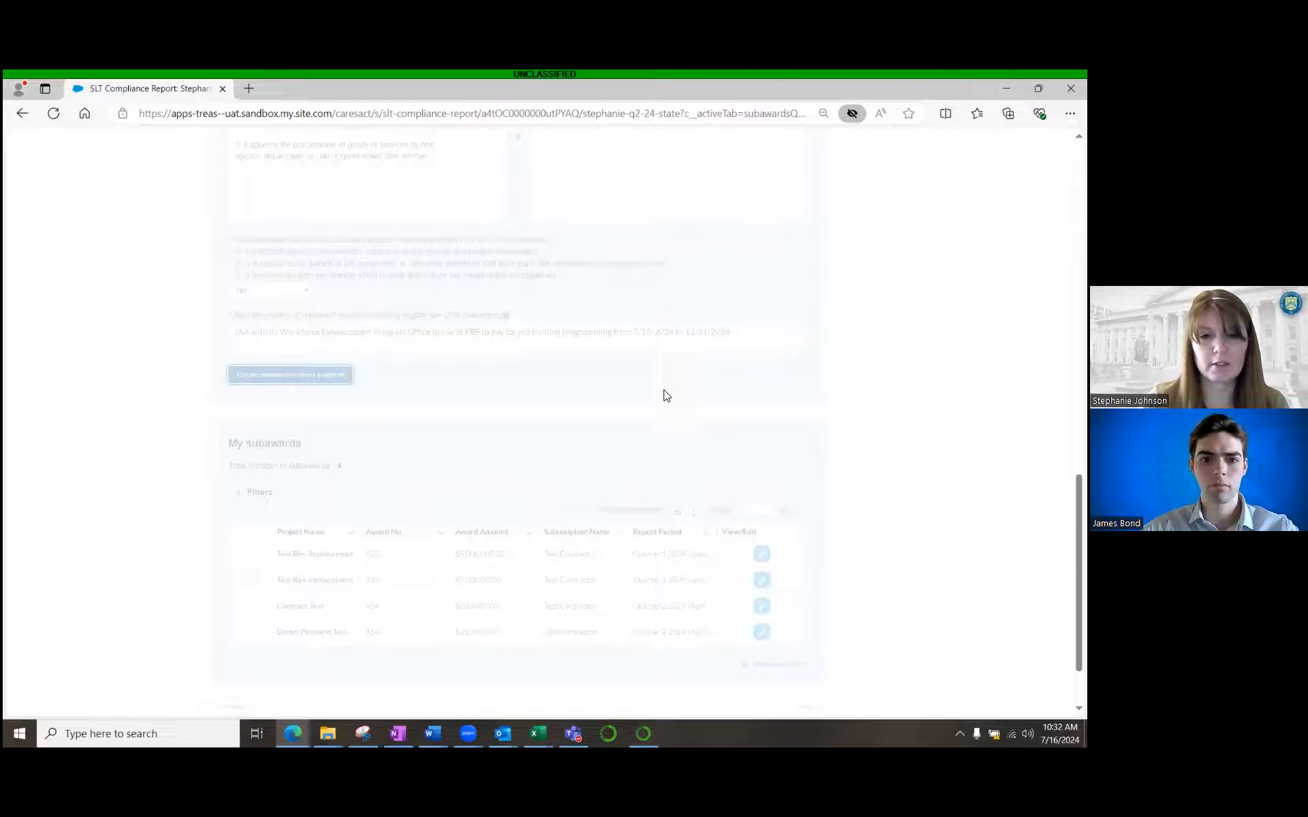
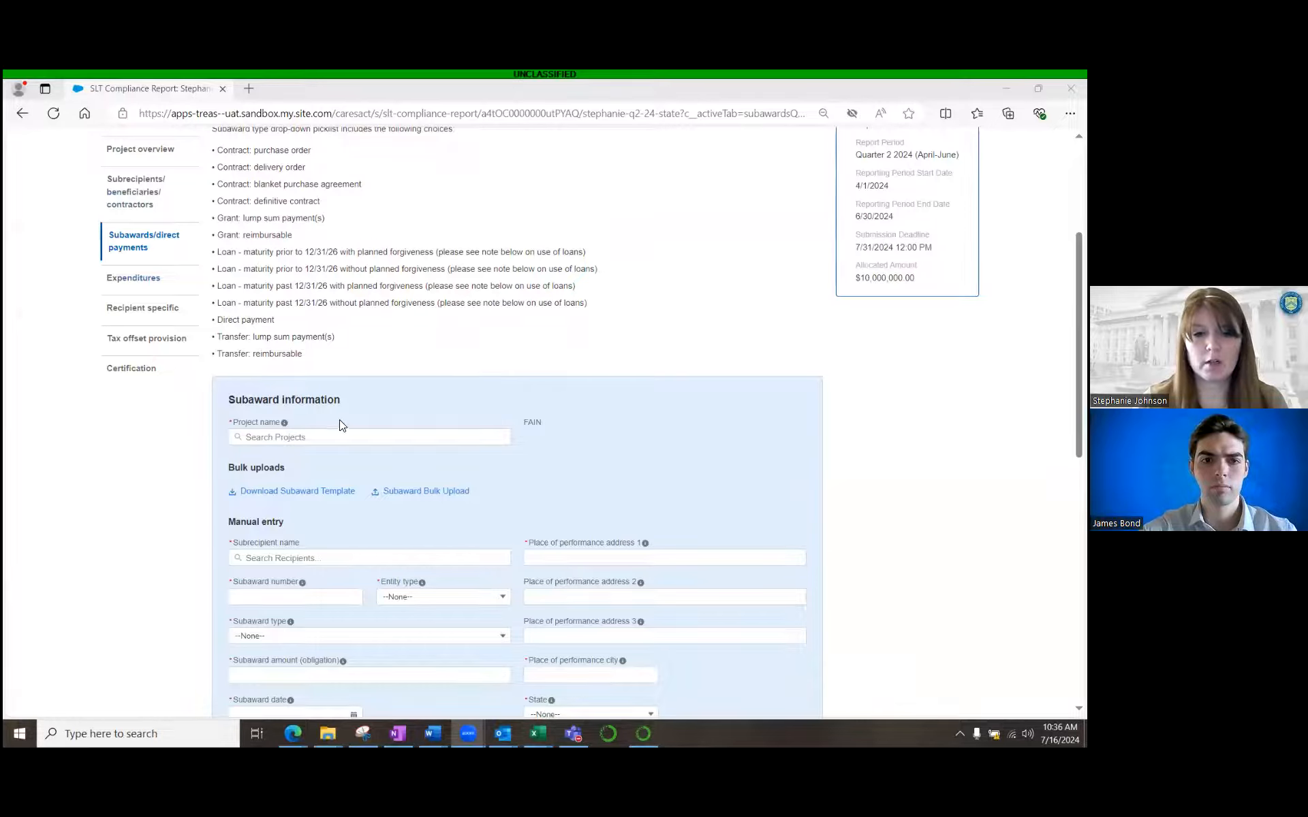
- Start a new subaward for the Direct Payment Test project with Test Contractor as the subrecipient
left_click(281, 444)
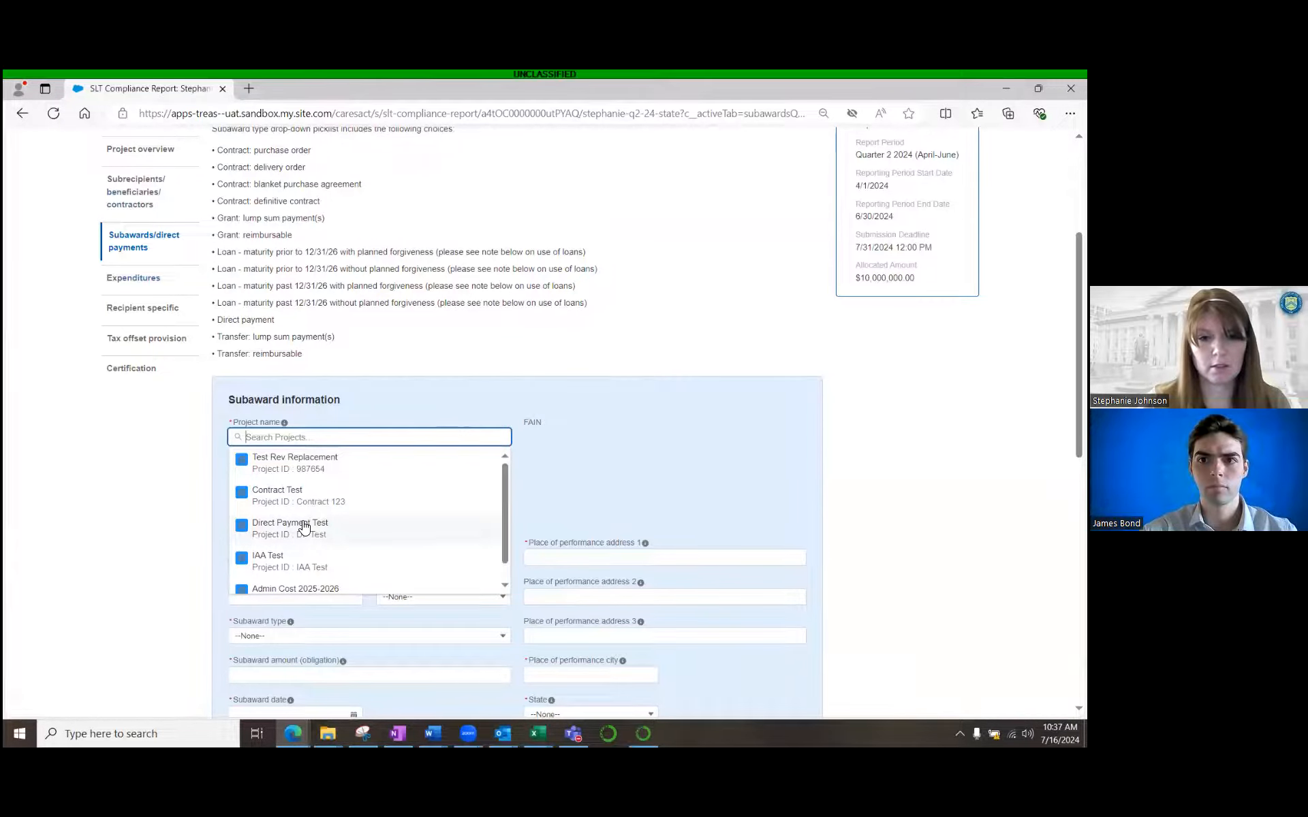
key("alt+Tab")
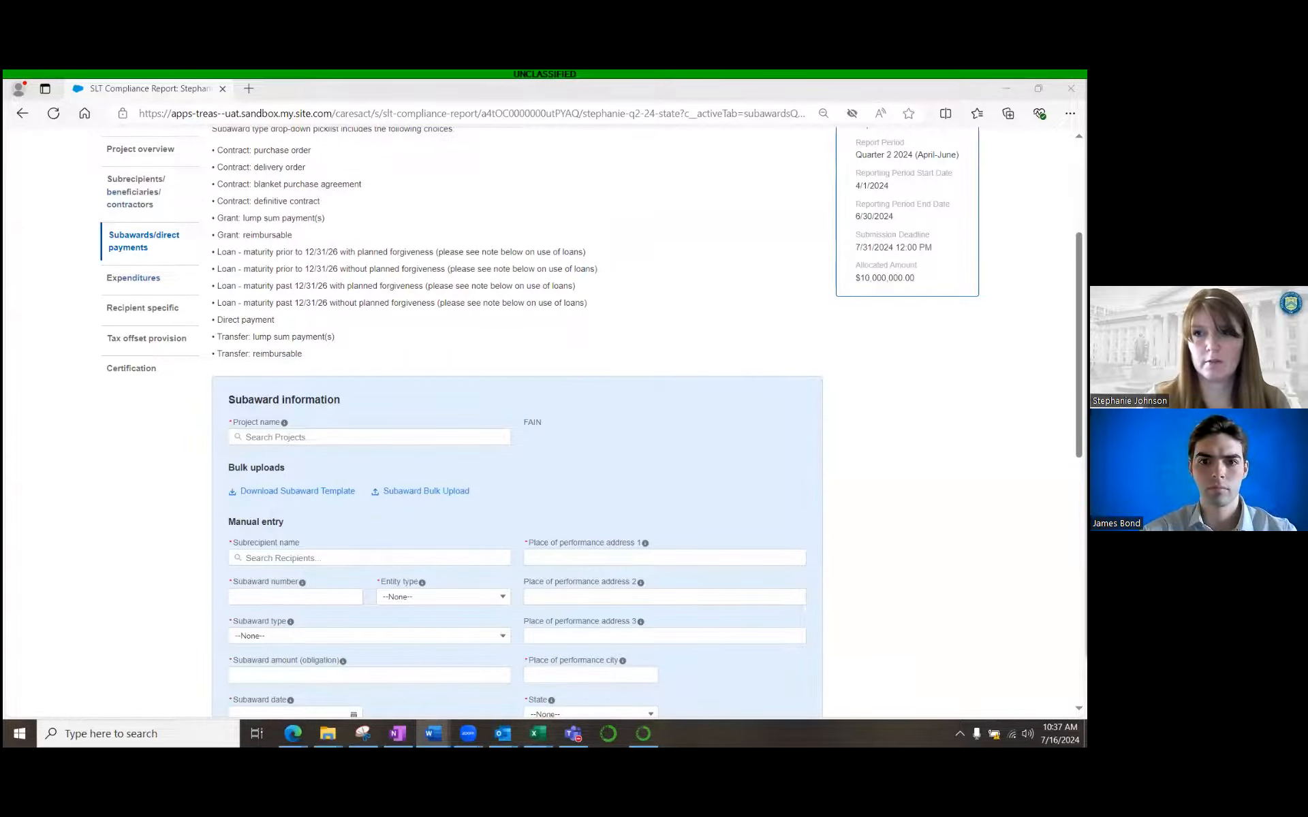
left_click(307, 437)
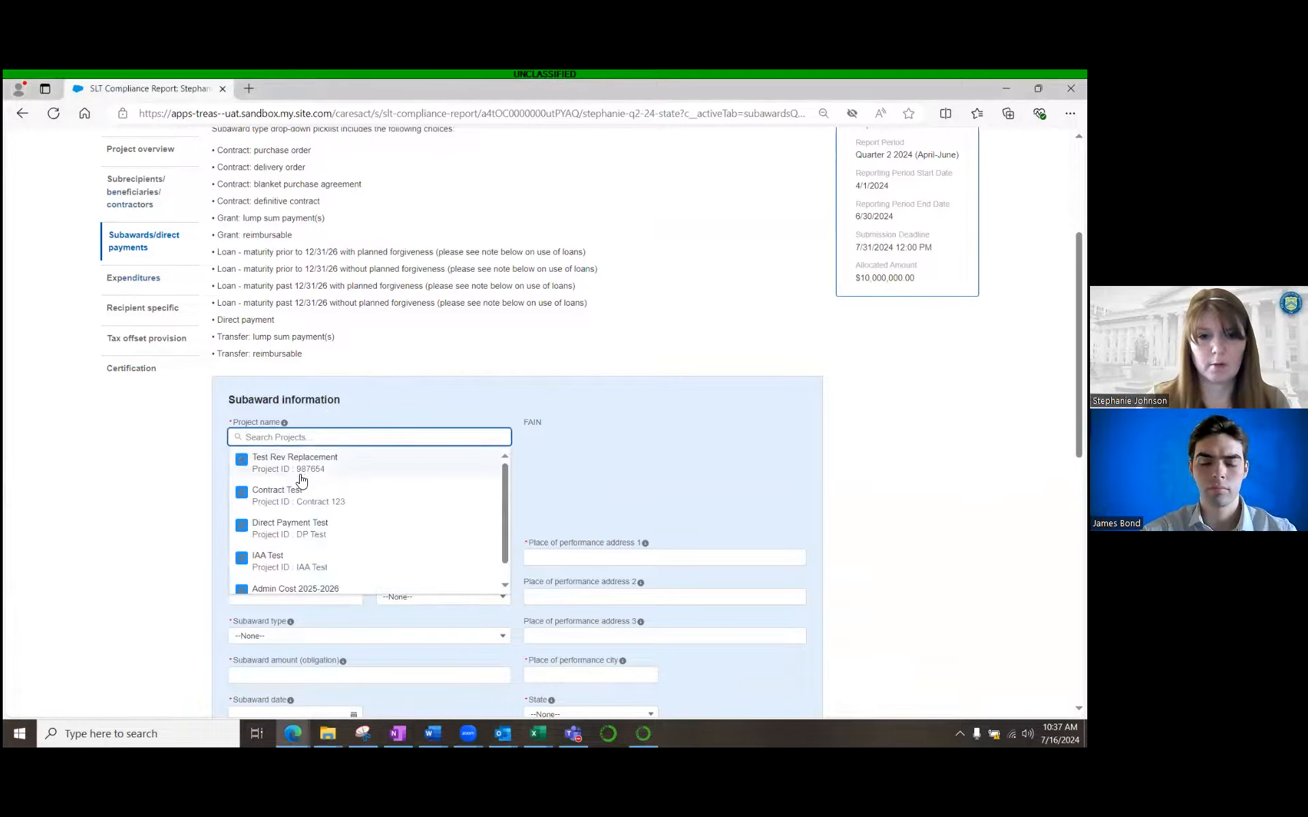
left_click(303, 526)
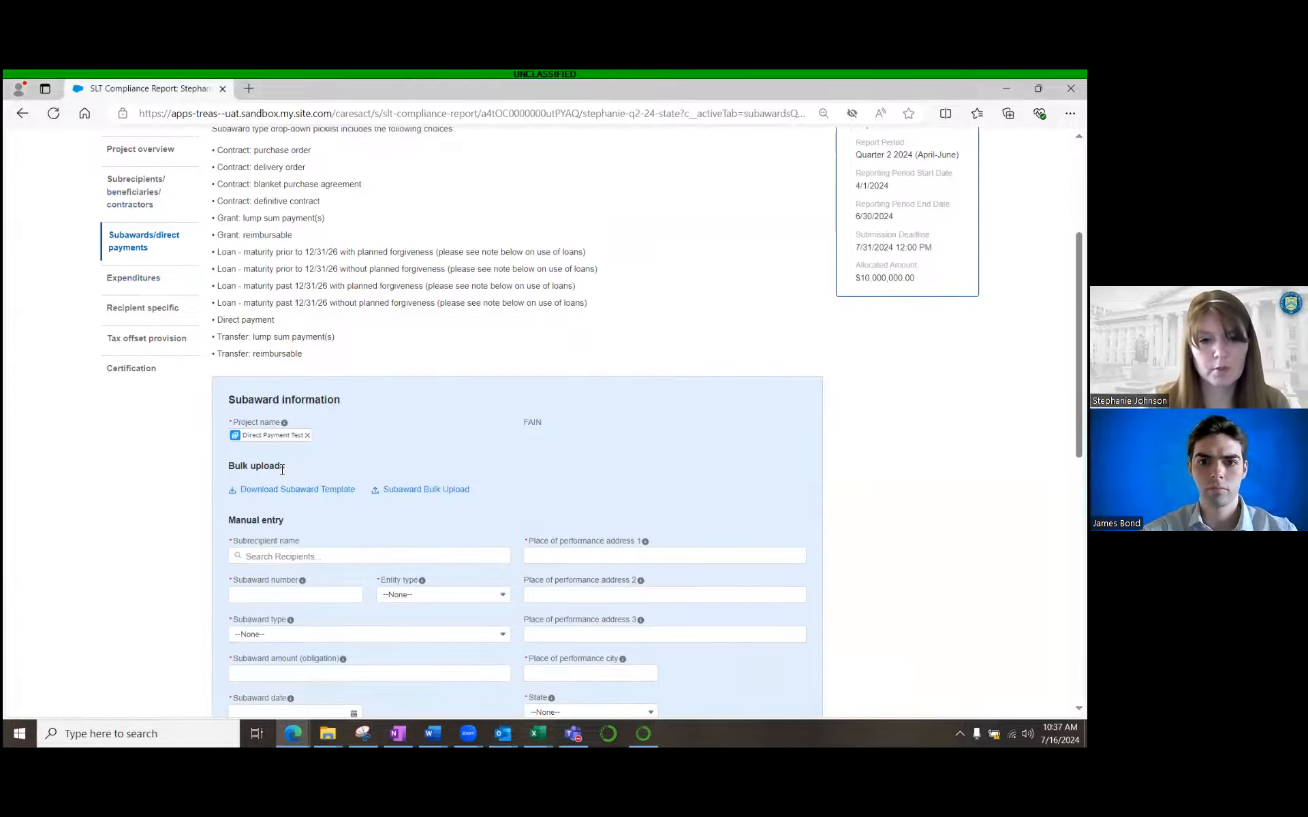
left_click(267, 563)
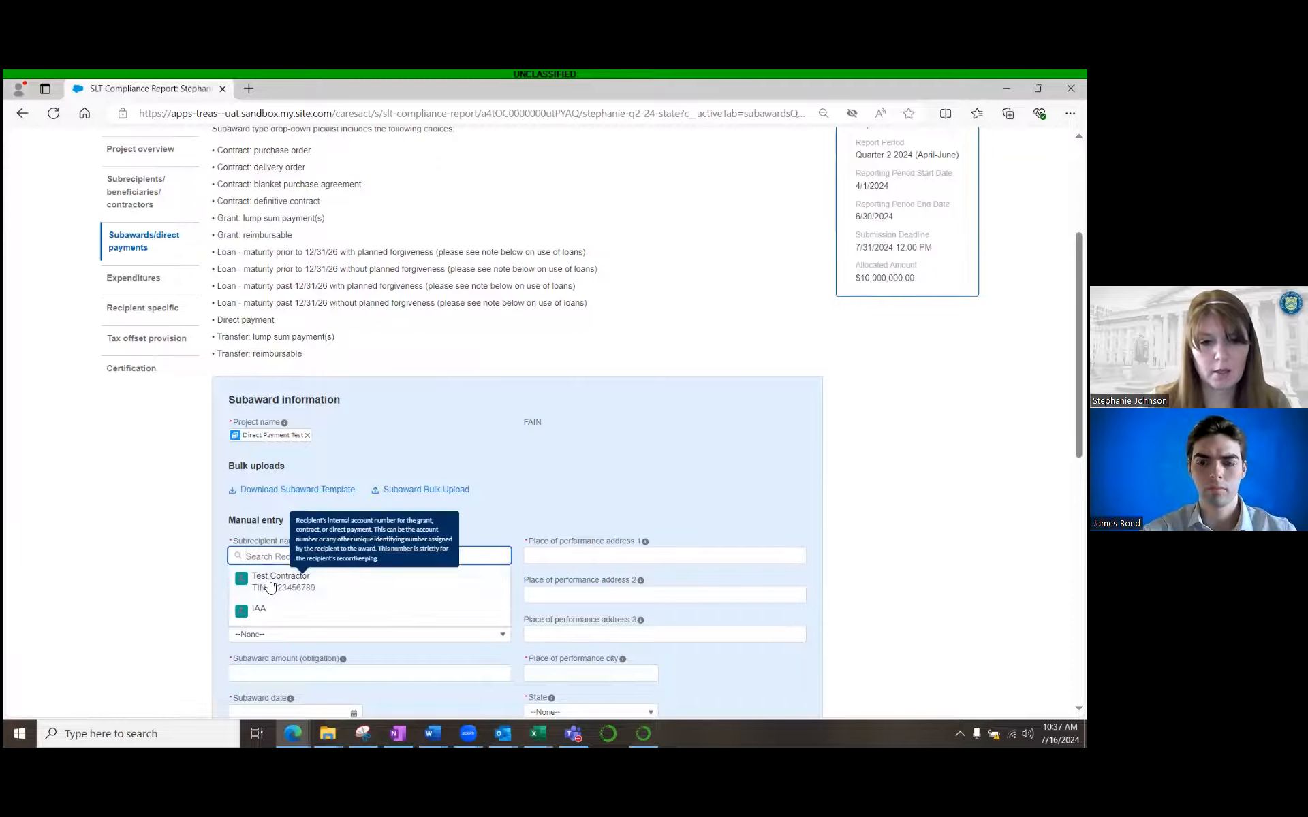
left_click(266, 579)
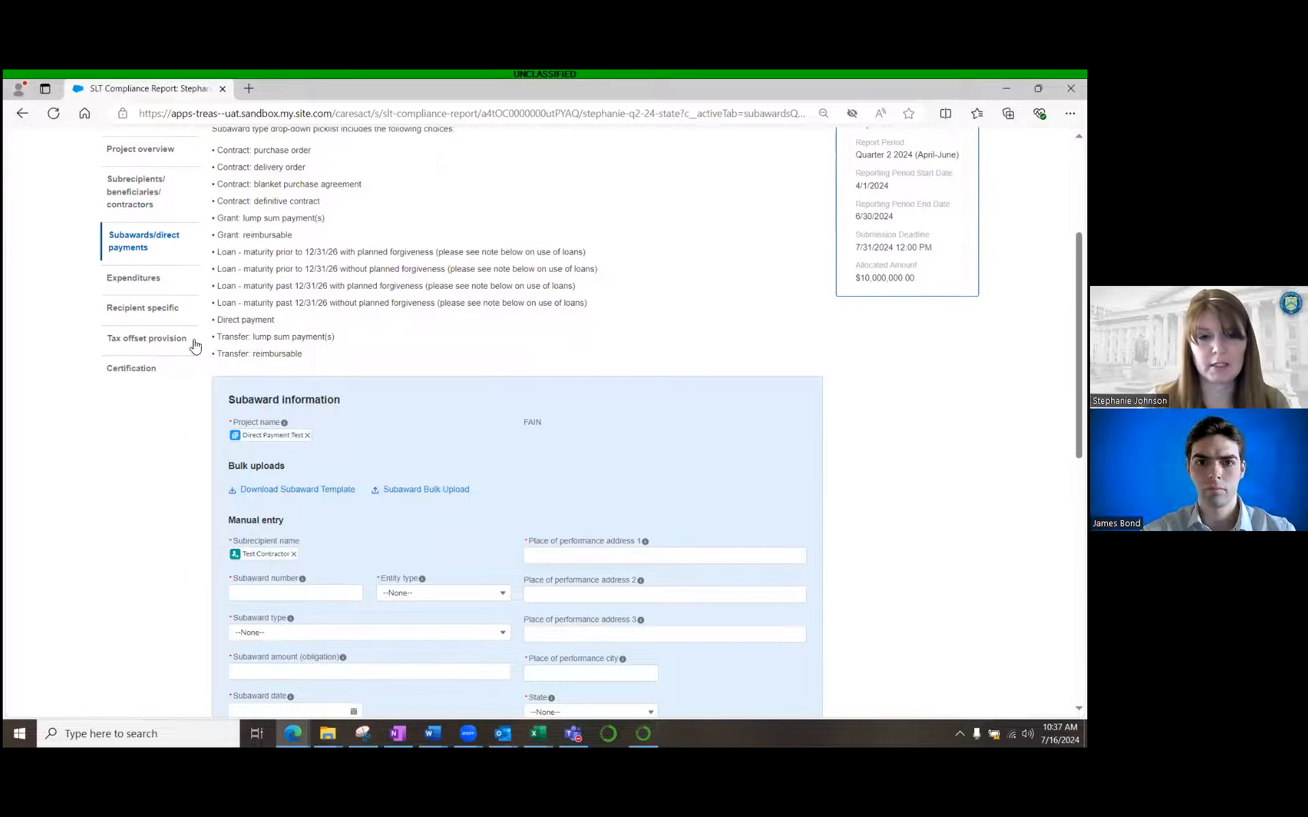
scroll(134, 229, "up", 2)
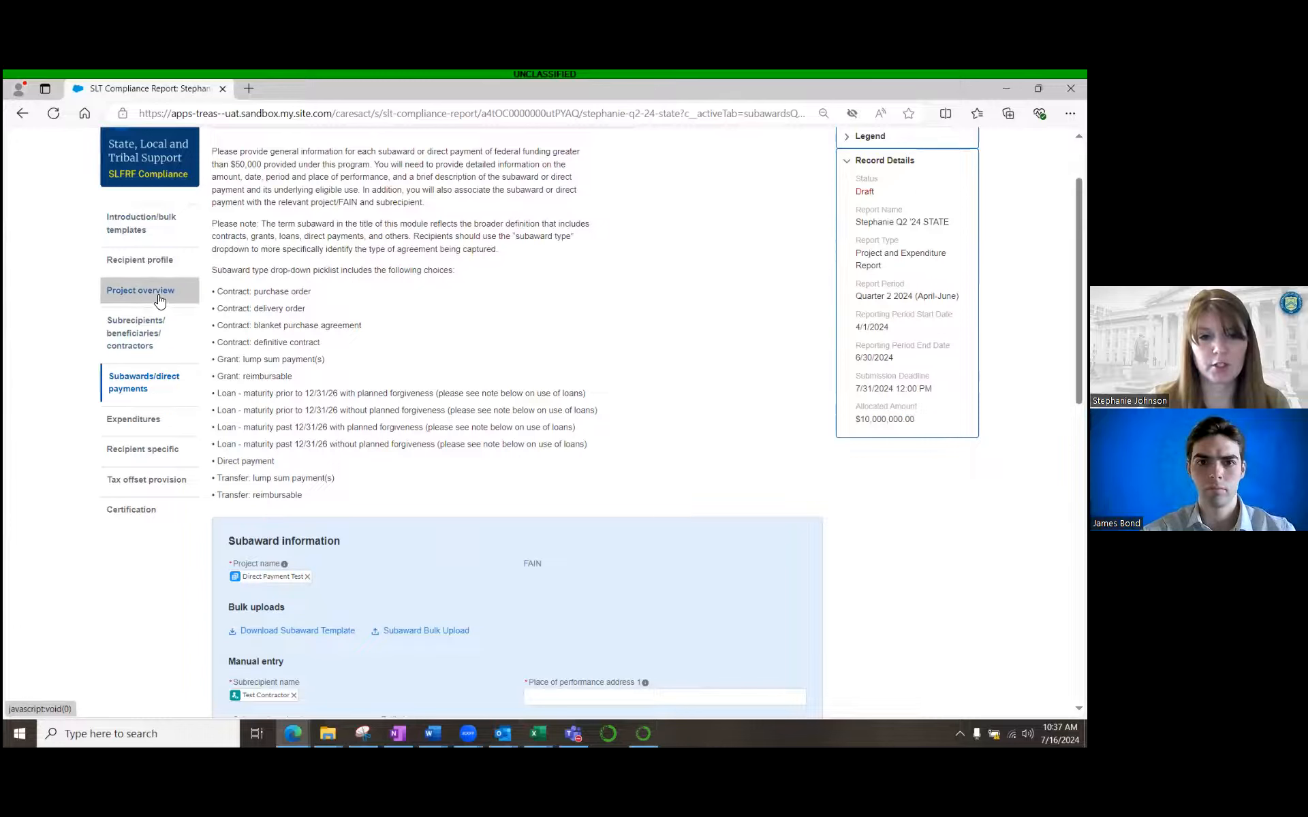
scroll(239, 299, "down", 1)
scroll(241, 306, "down", 1)
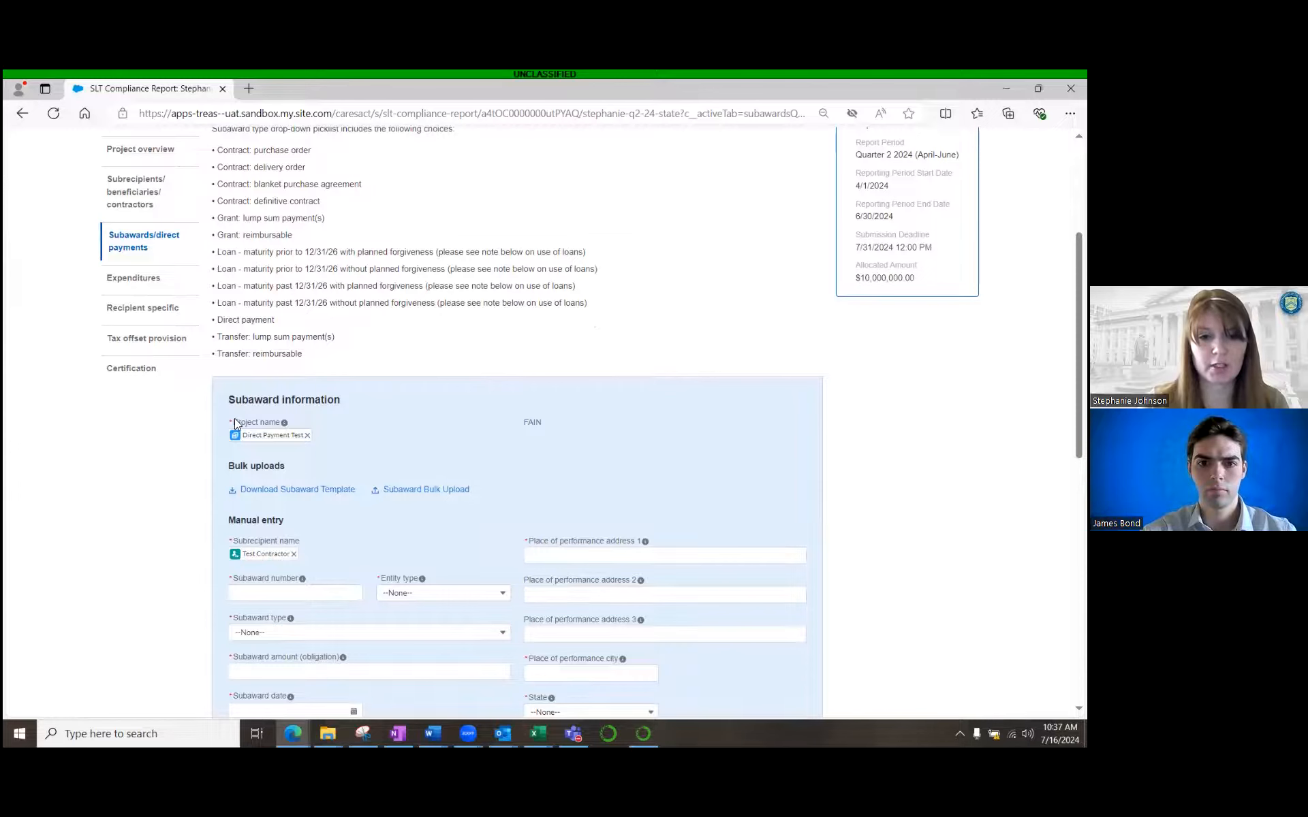
- Fill in the place of performance with the first address line, the city, state AK and the zip code
scroll(367, 455, "down", 1)
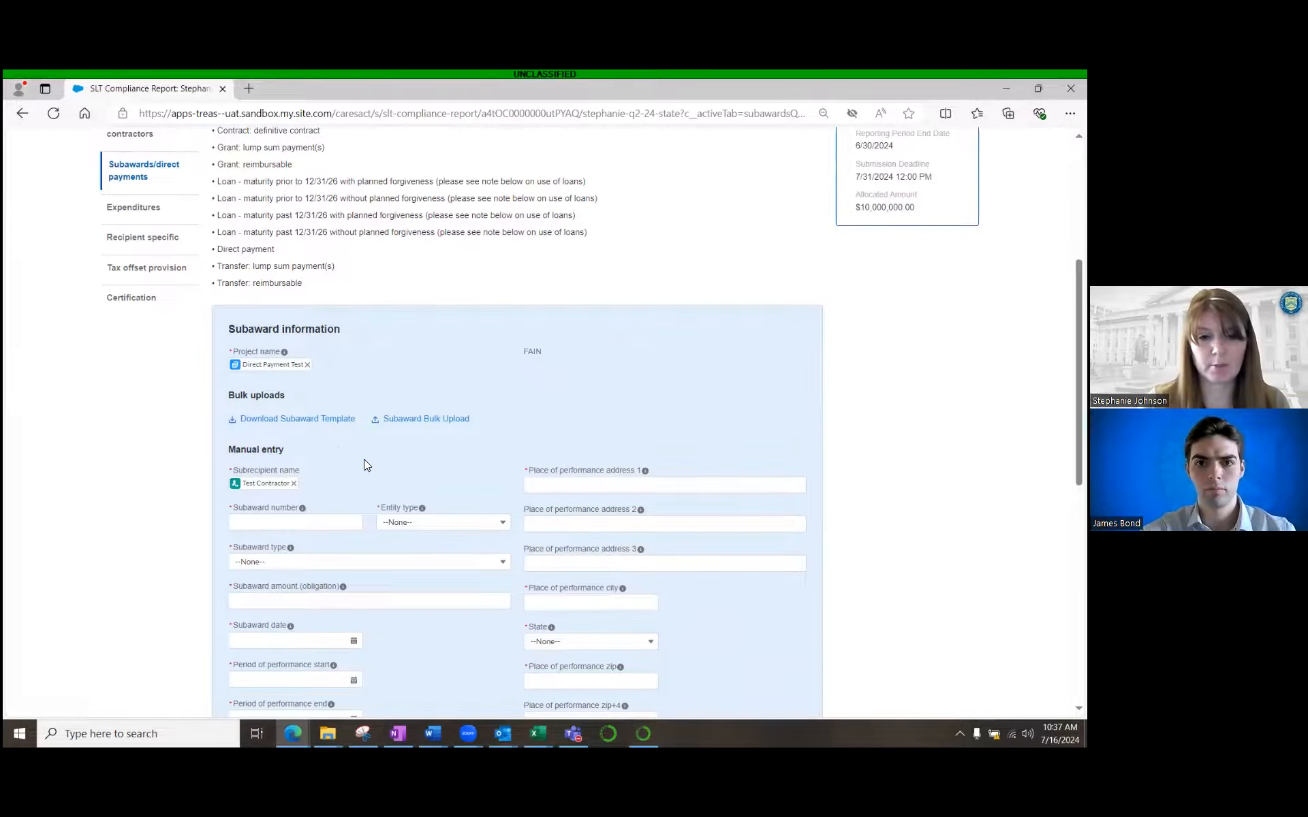
left_click(542, 489)
type("123")
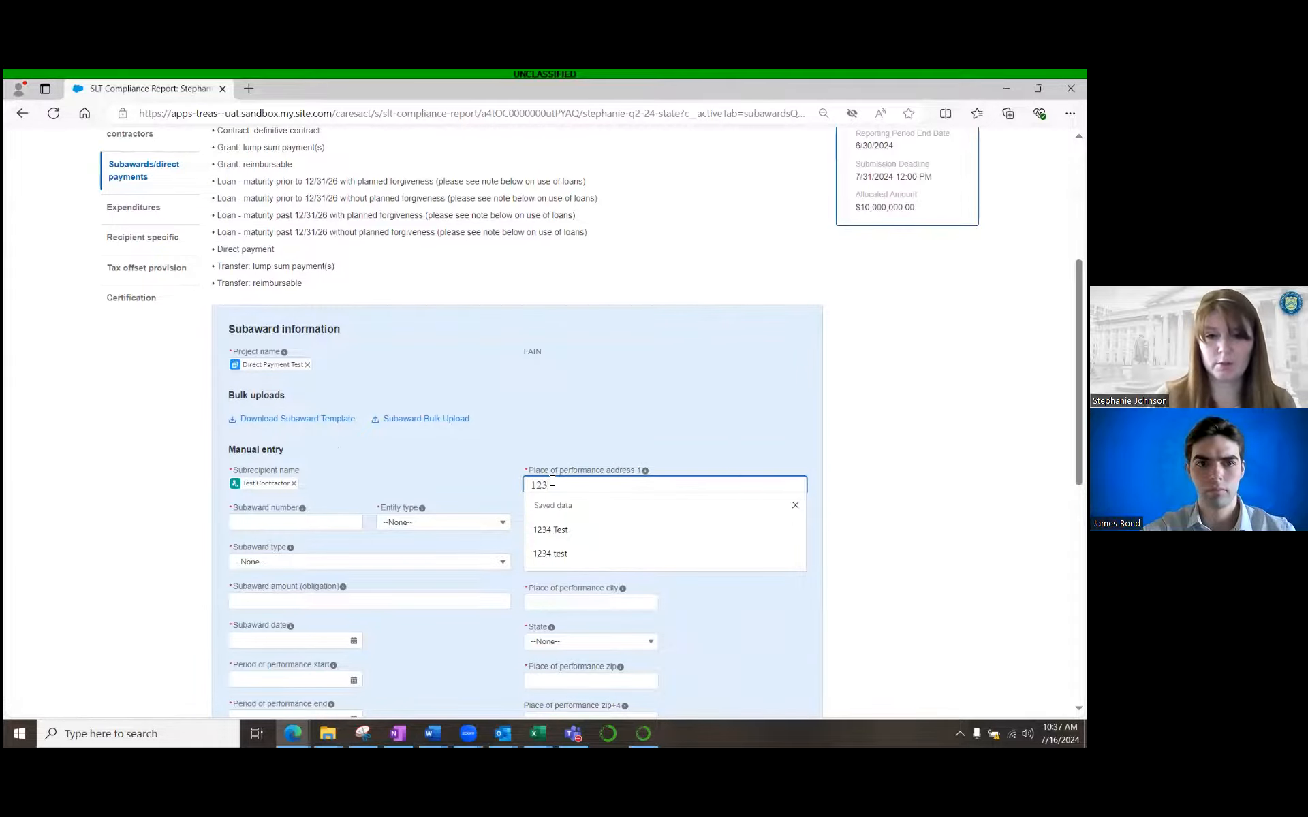
type(" Test")
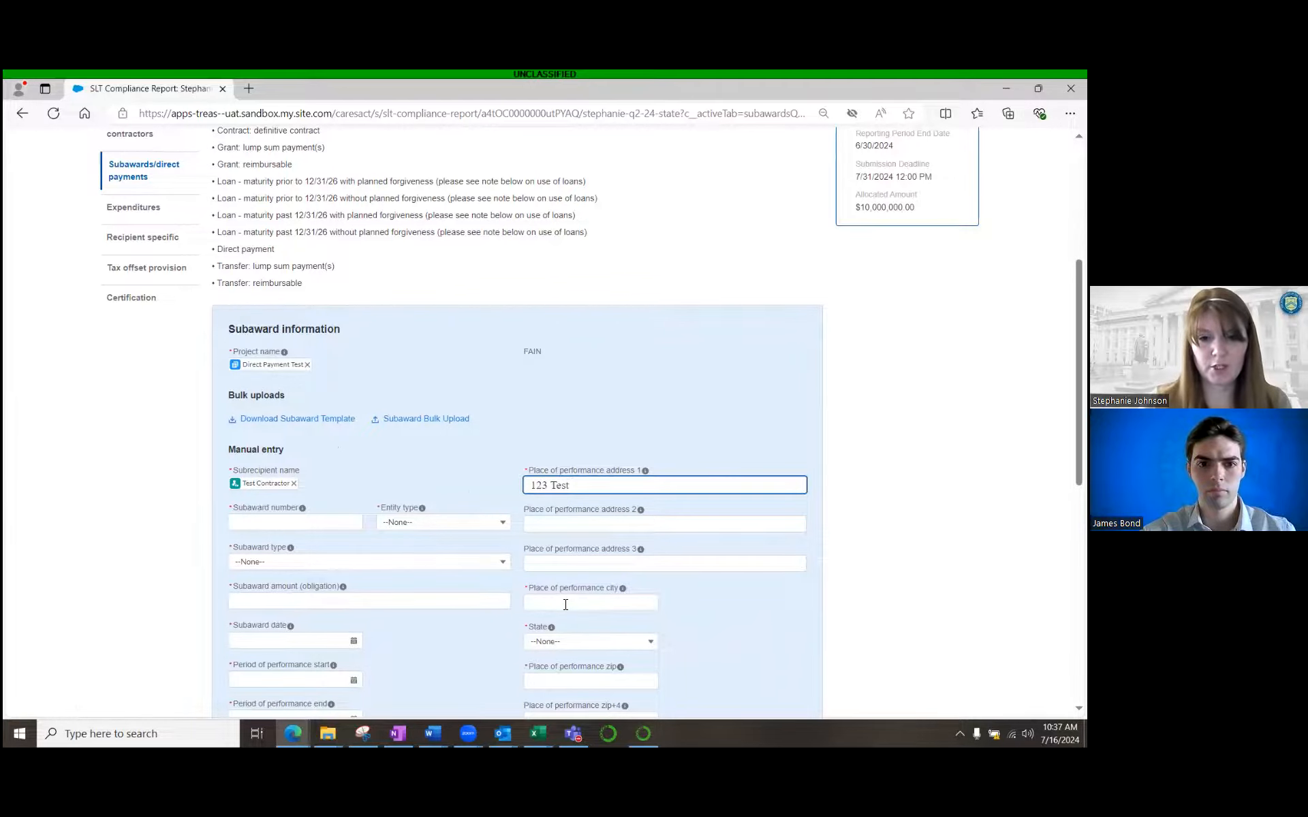
left_click(565, 604)
type("test")
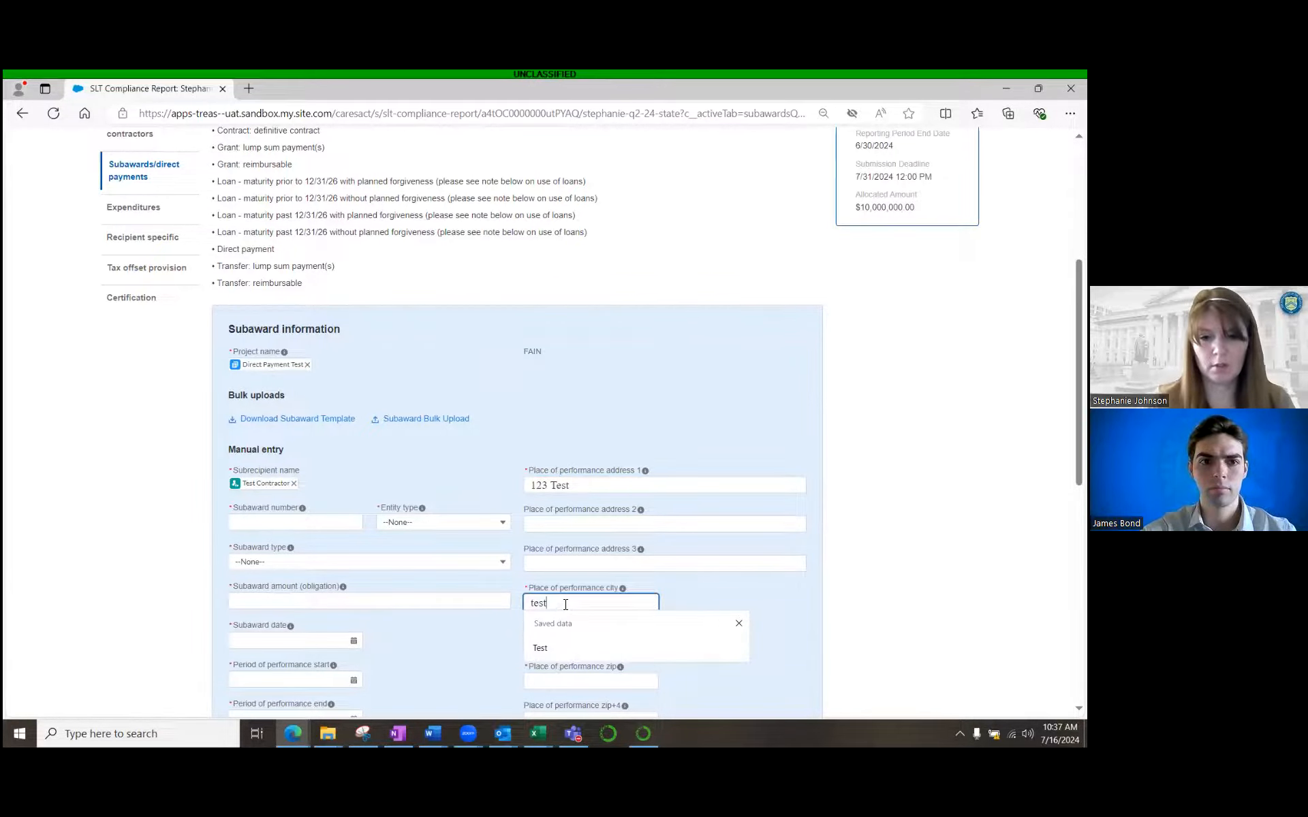
left_click(565, 644)
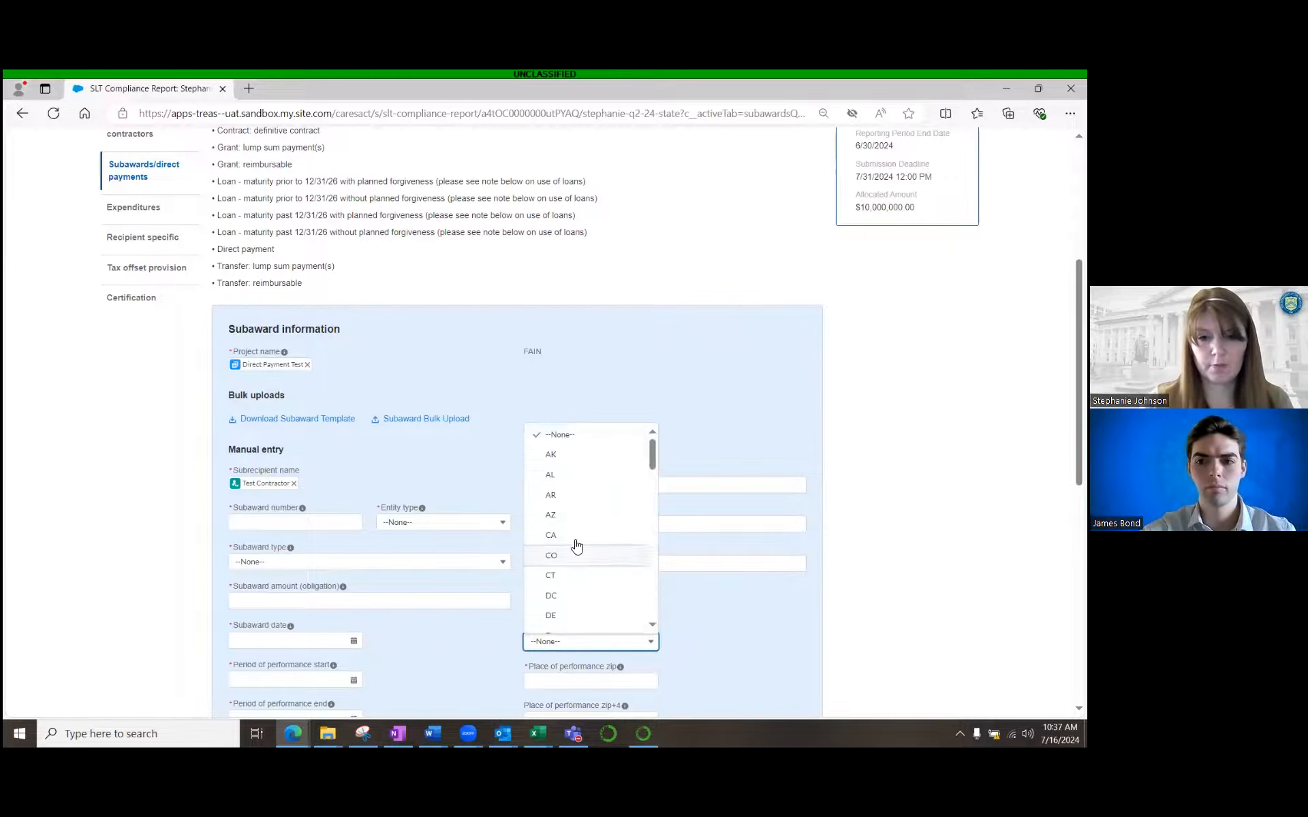
left_click(562, 455)
left_click(545, 681)
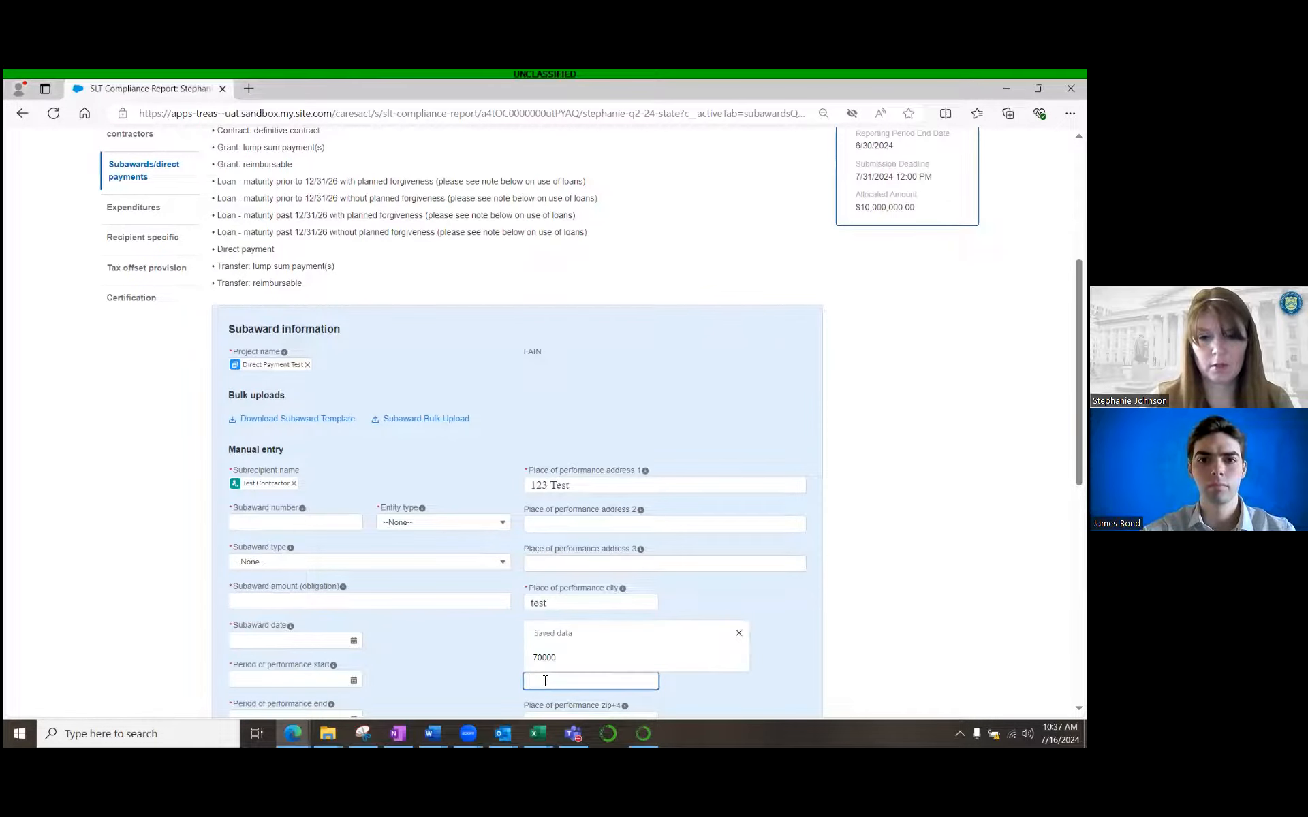
type("20")
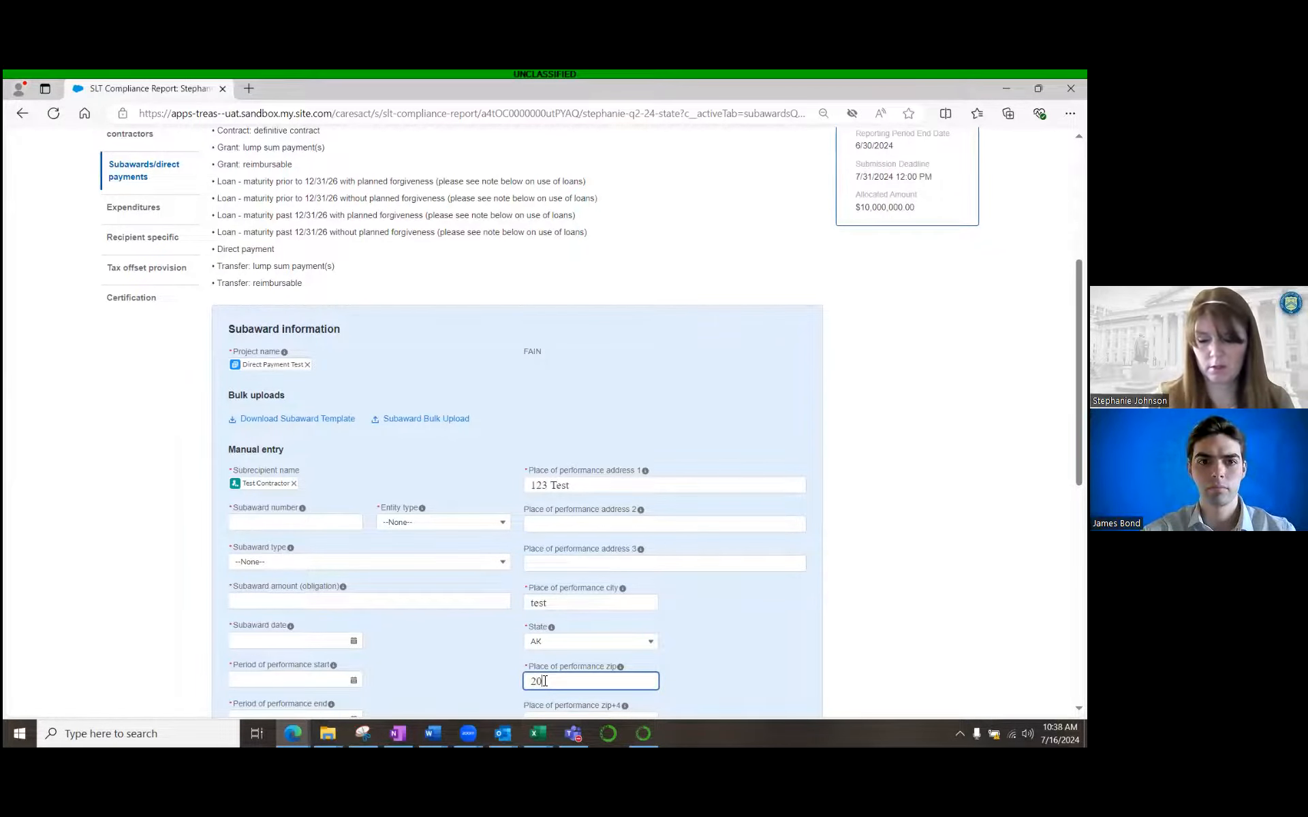
type("111")
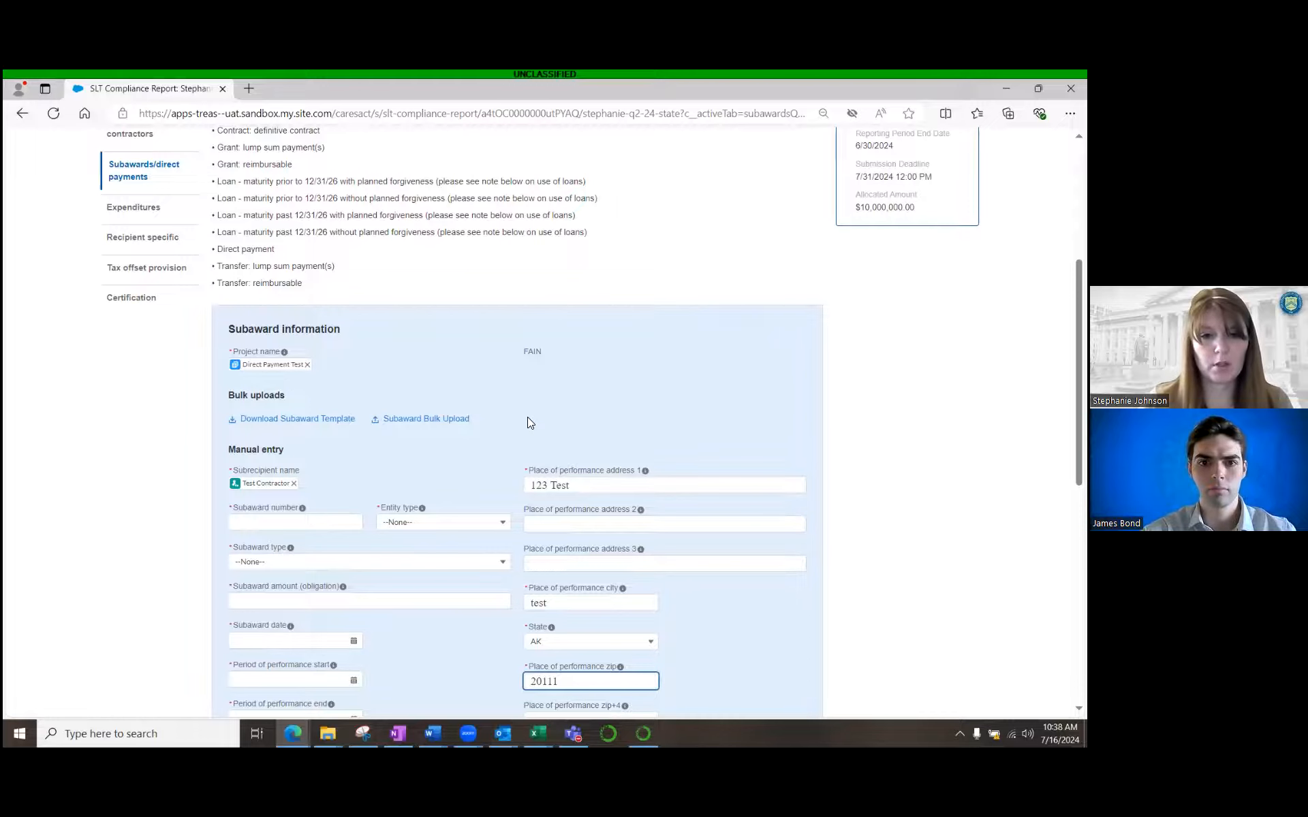
- Set the new subaward's number to 654-A, based on the existing Direct Payment Test award number, and its entity type to Contractor
scroll(494, 472, "down", 7)
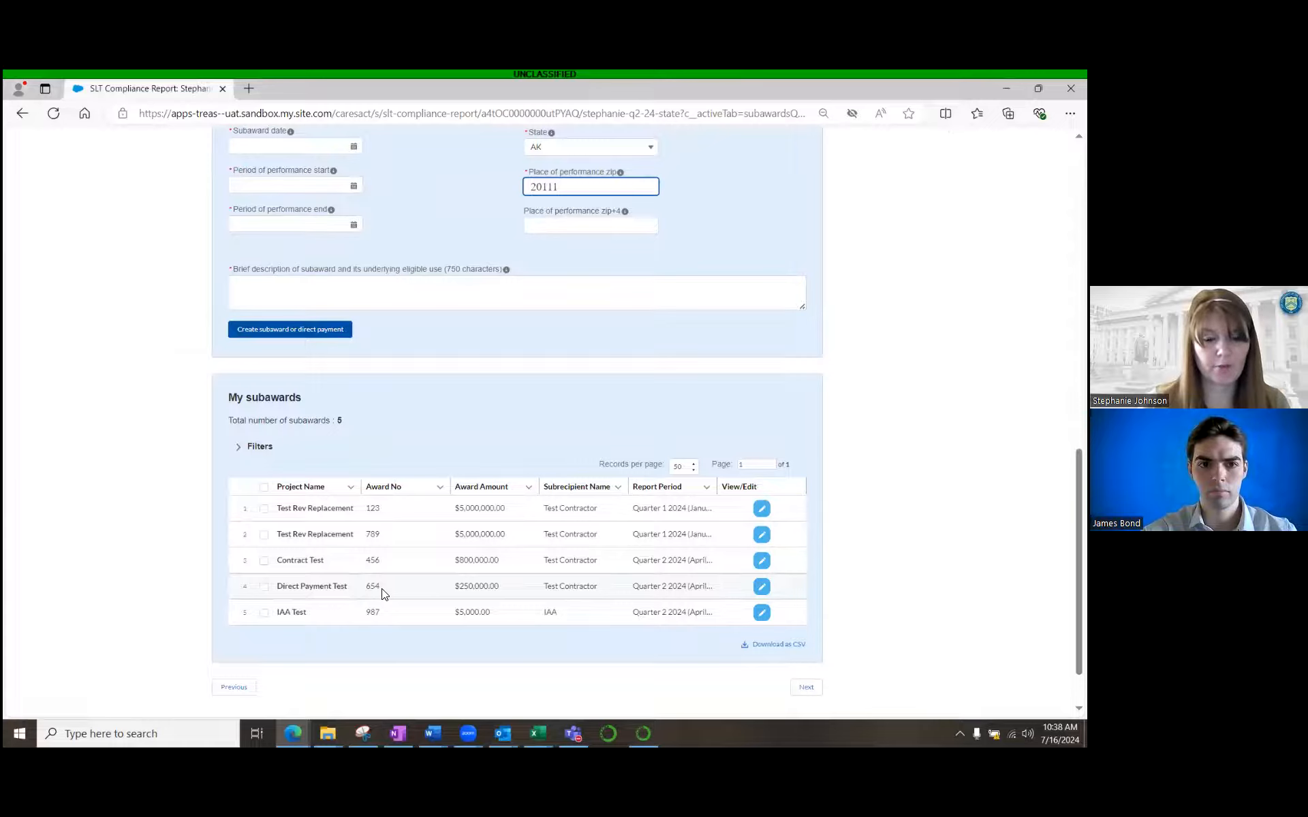
scroll(381, 591, "up", 5)
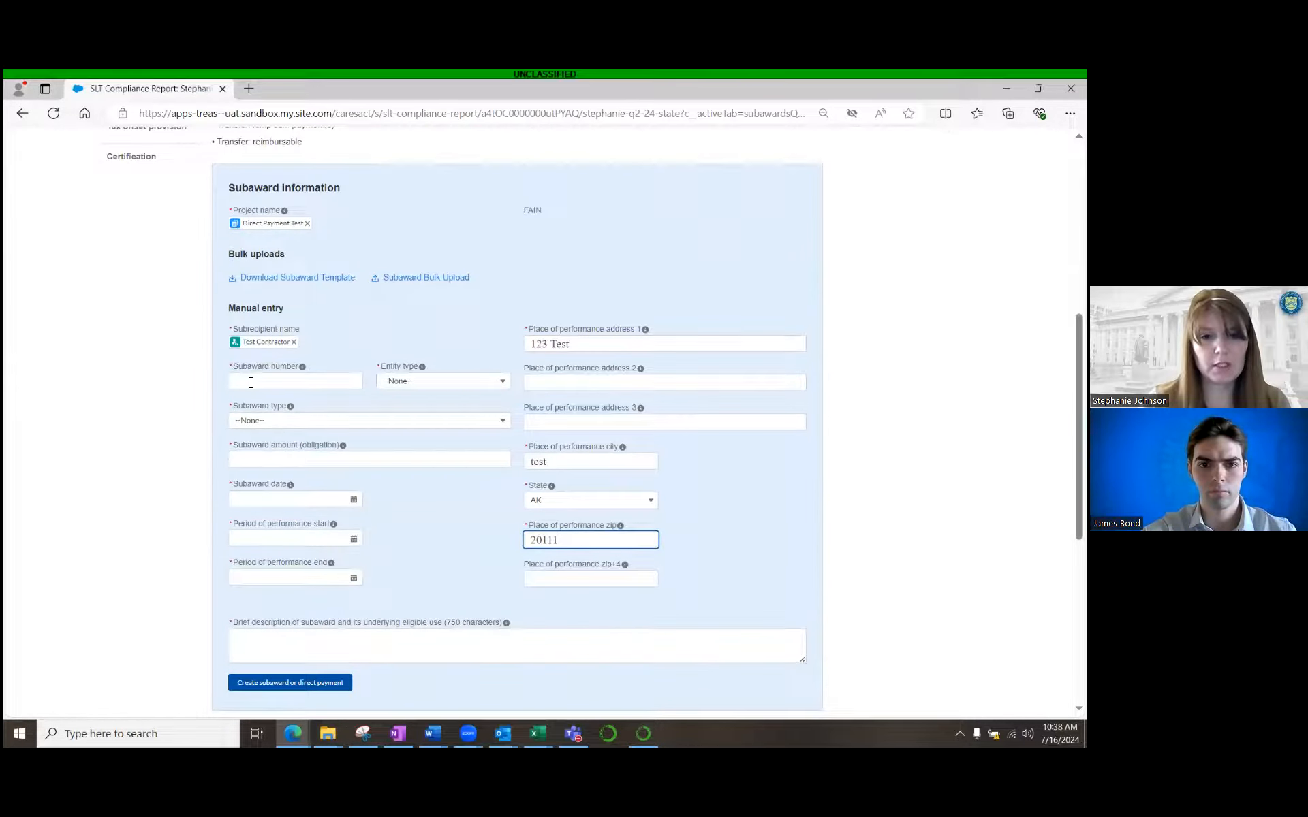
left_click(255, 382)
type("654")
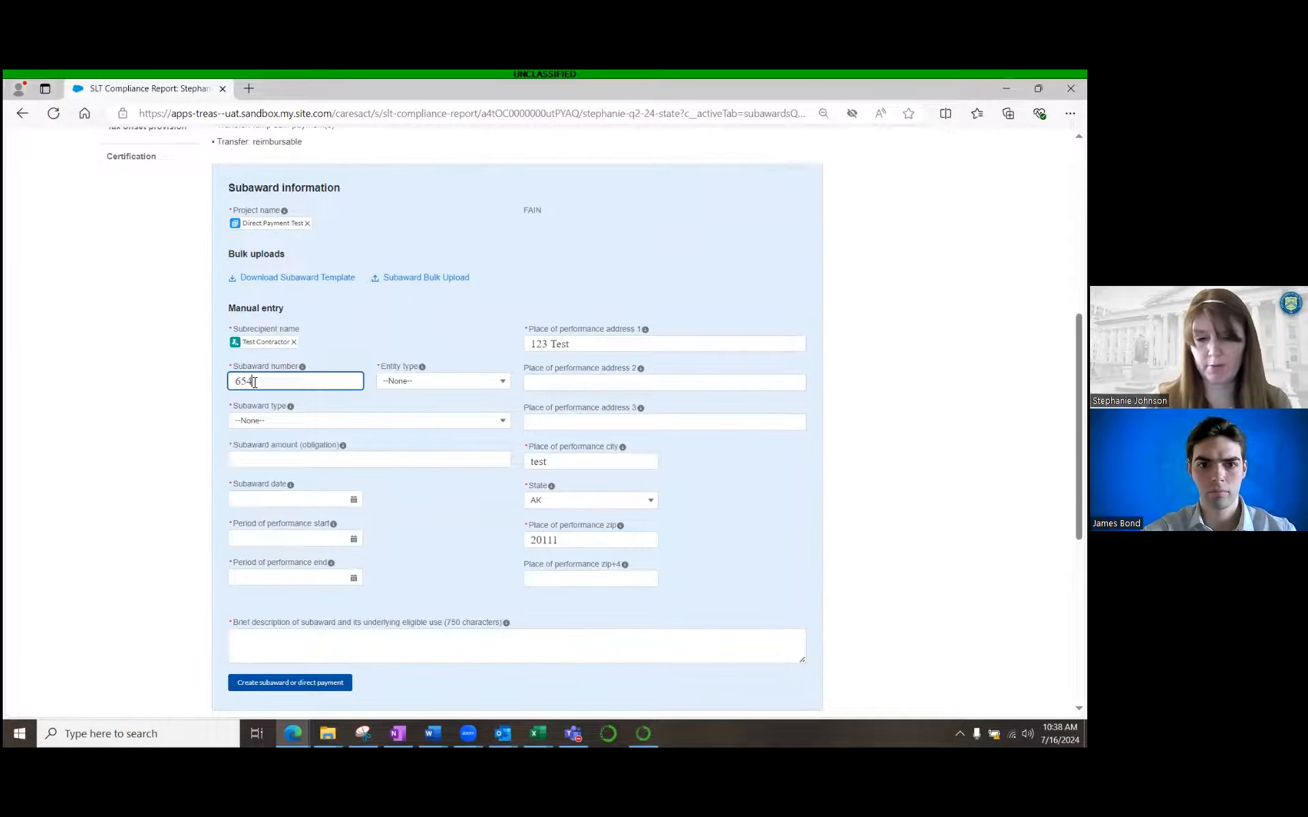
type("-A")
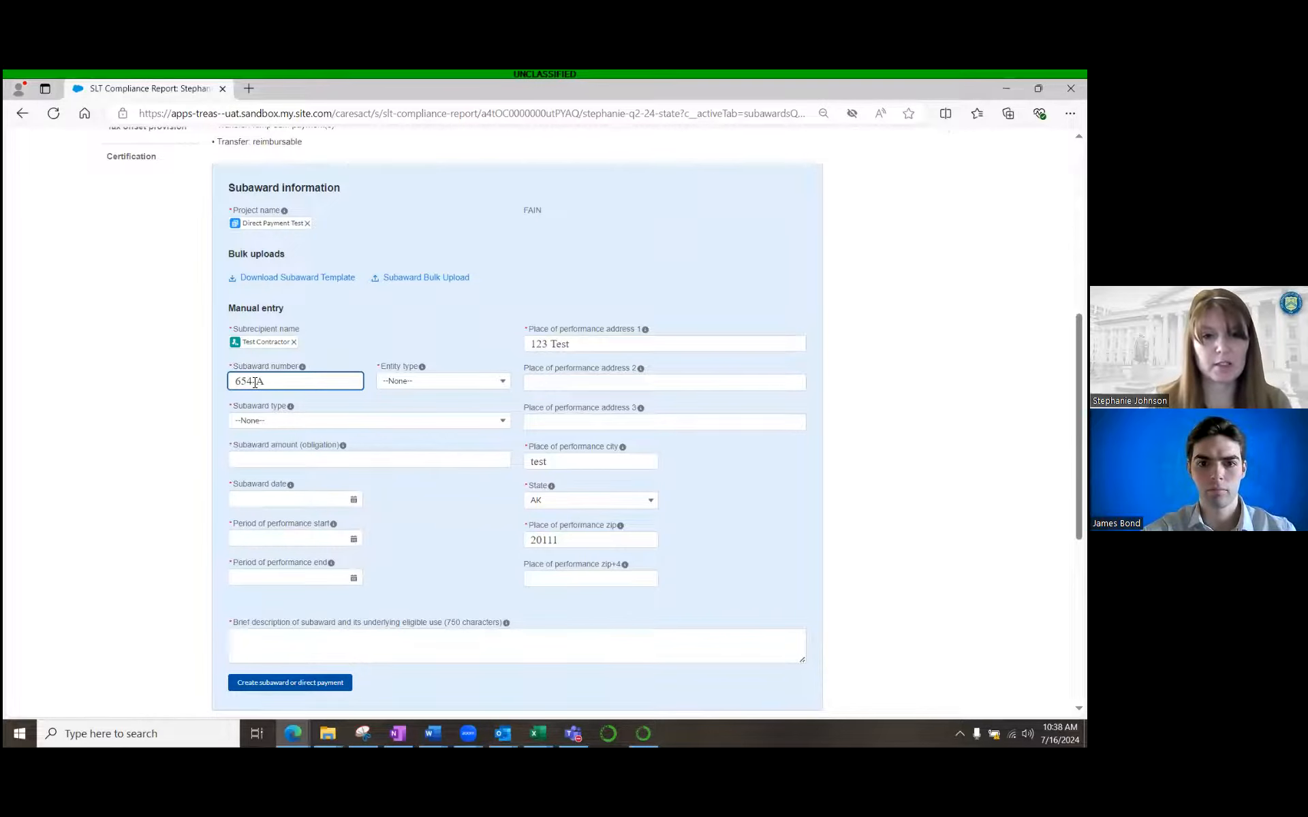
left_click(491, 387)
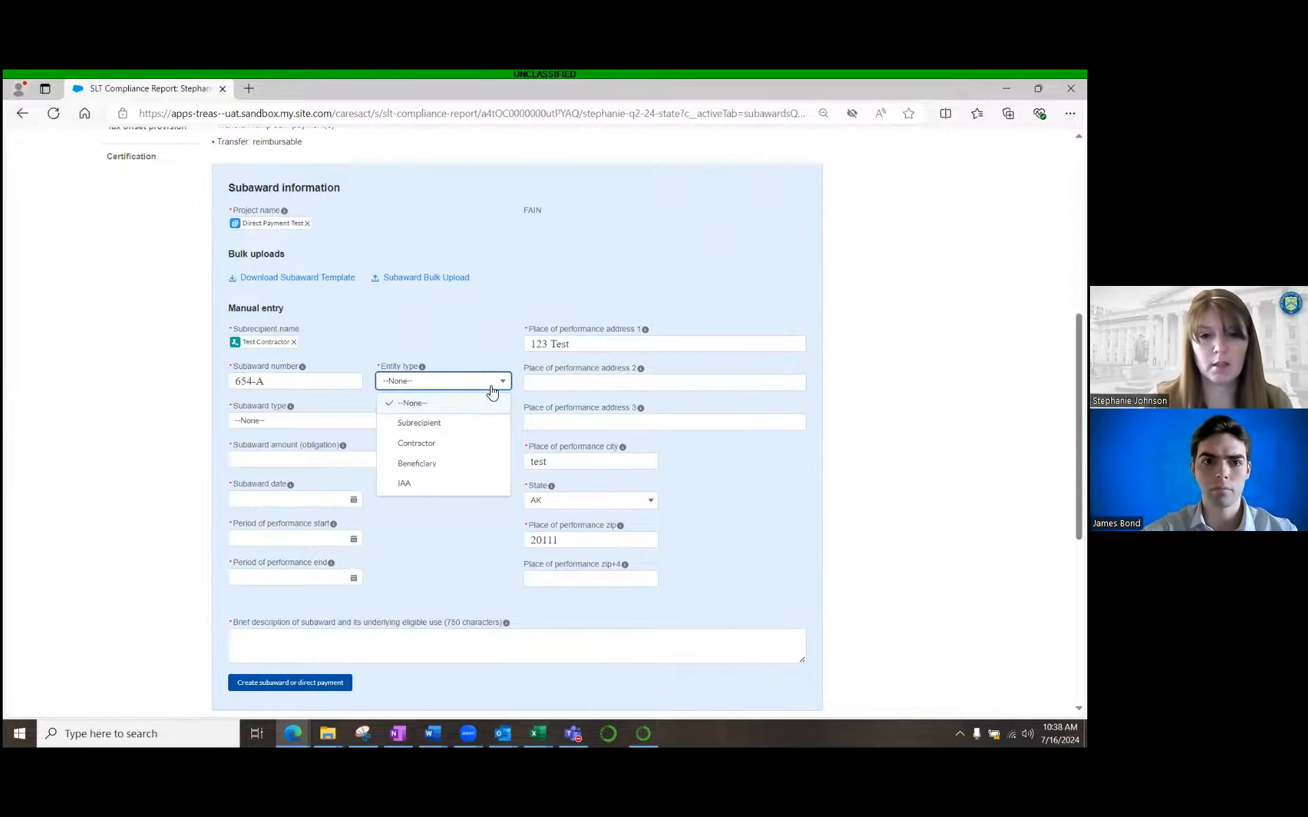
left_click(426, 443)
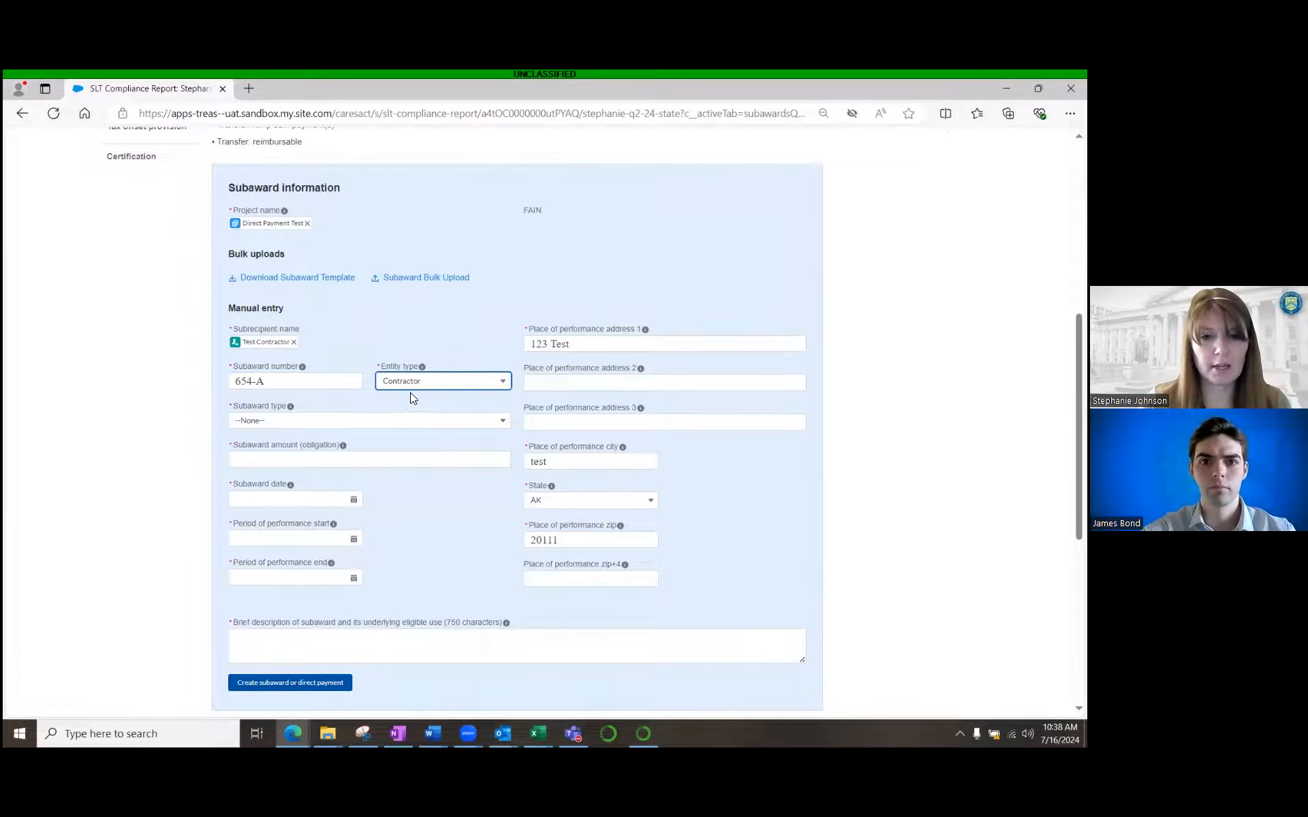
mouse_move(302, 367)
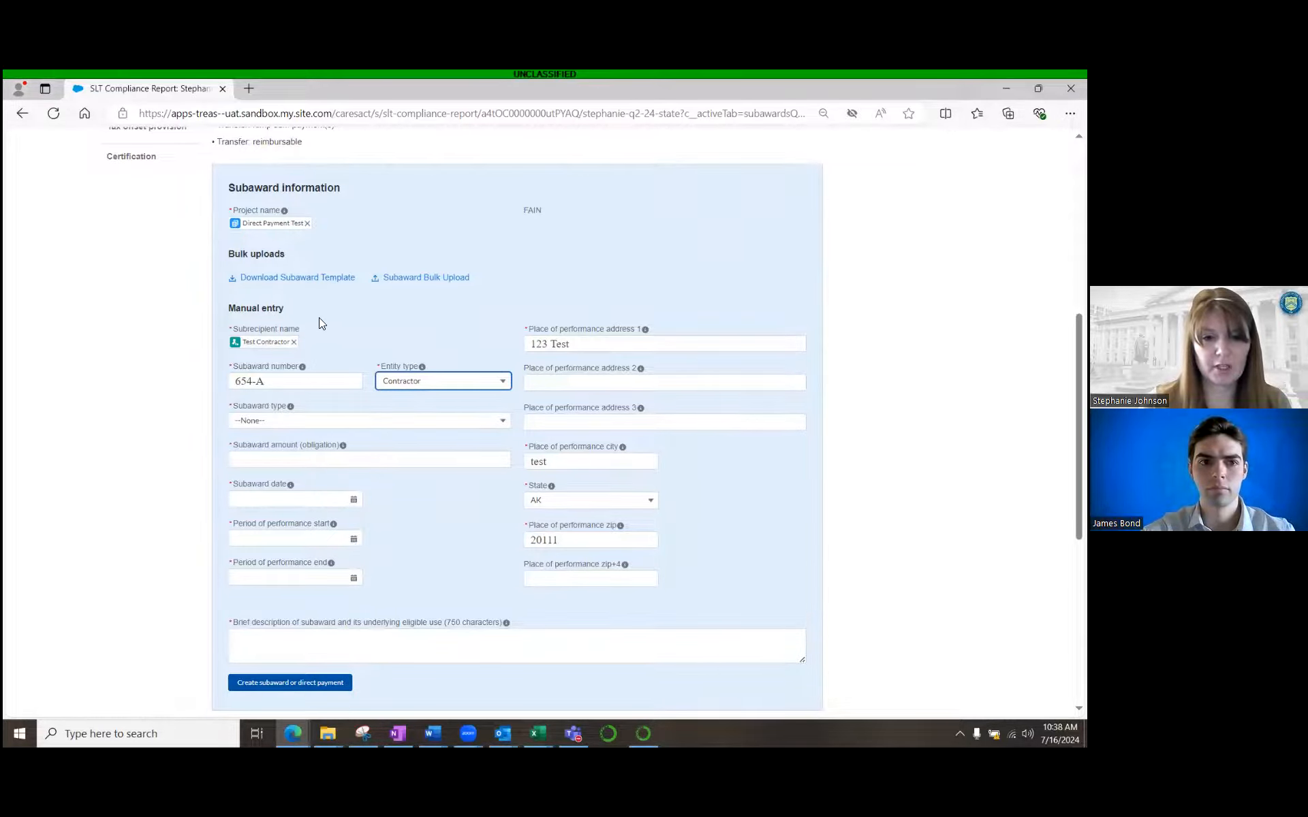
- Set the subaward type to Direct Payment and the subaward amount (obligation) to 0.00
left_click(289, 427)
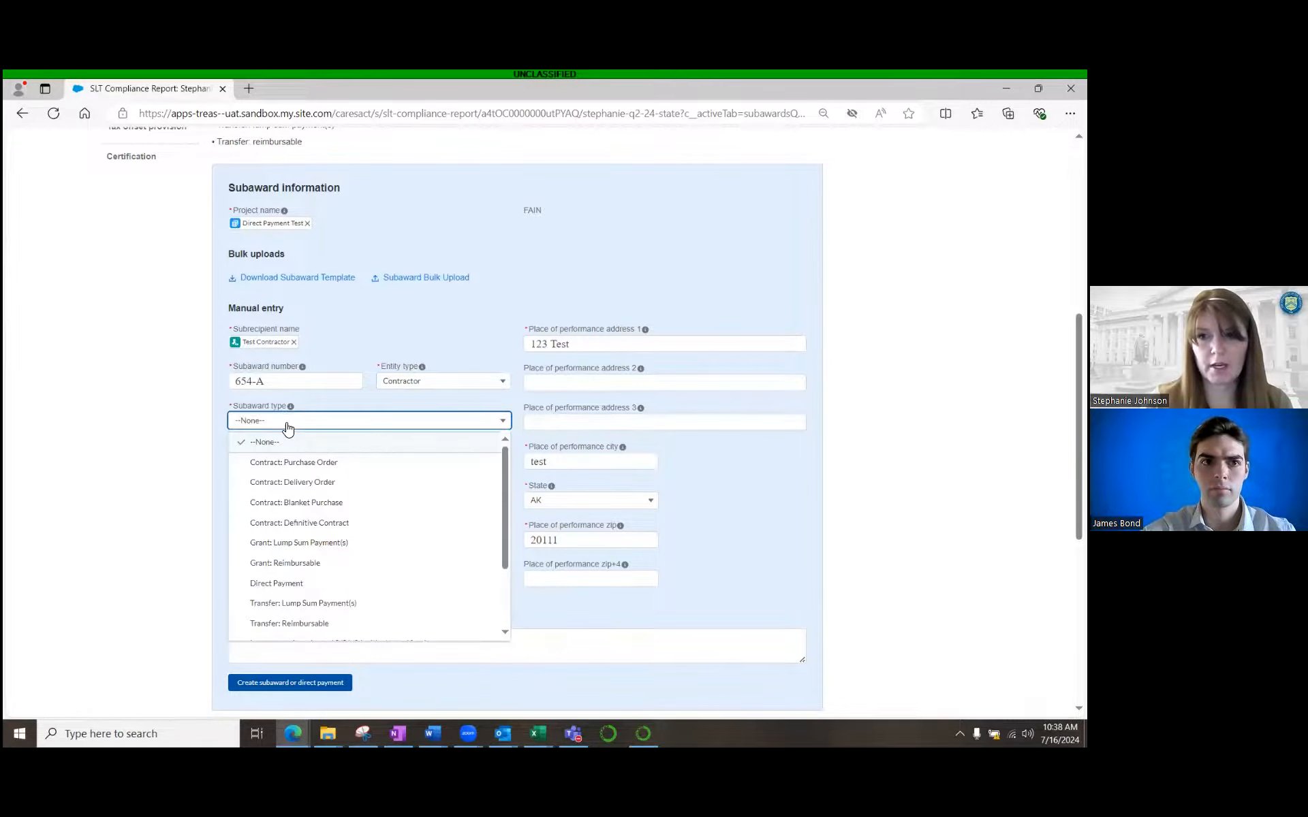
left_click(265, 585)
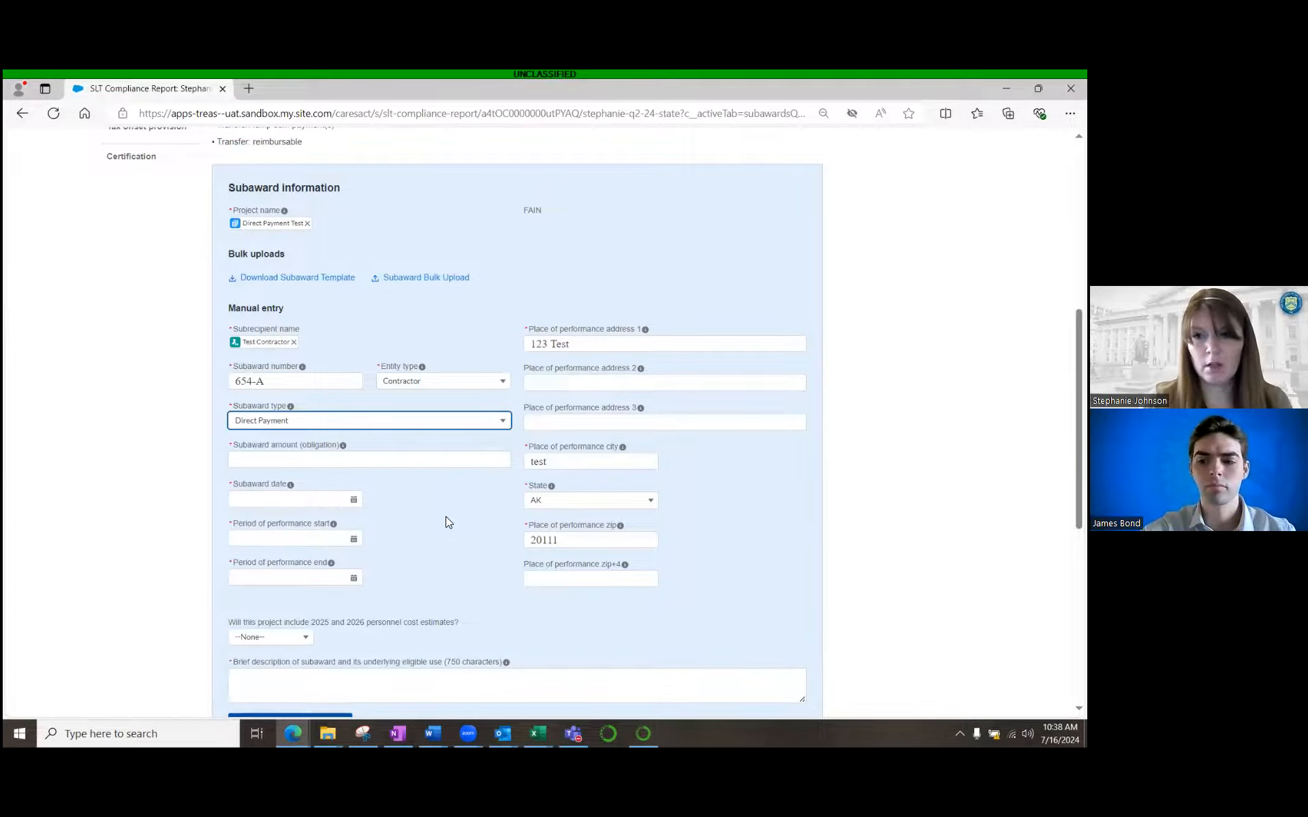
scroll(447, 519, "down", 1)
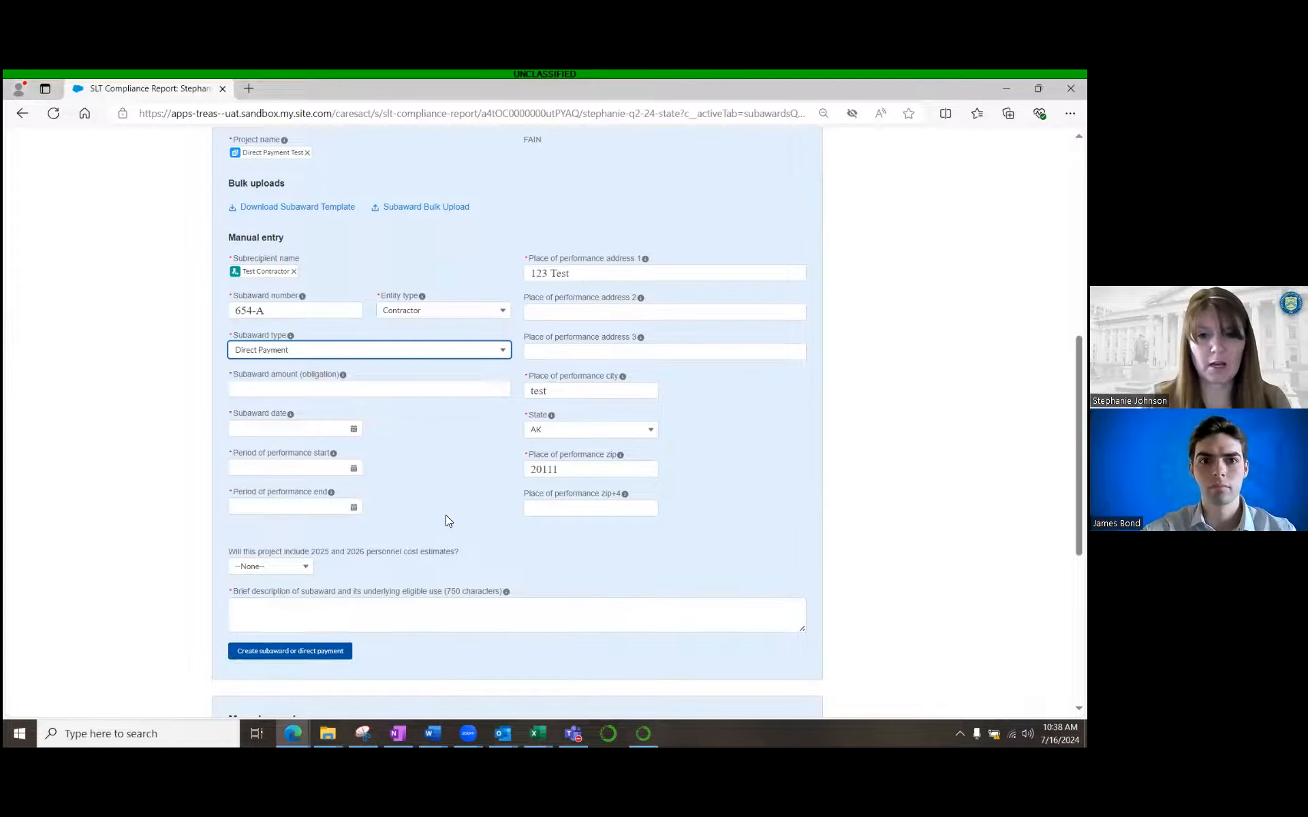
key("alt+Tab")
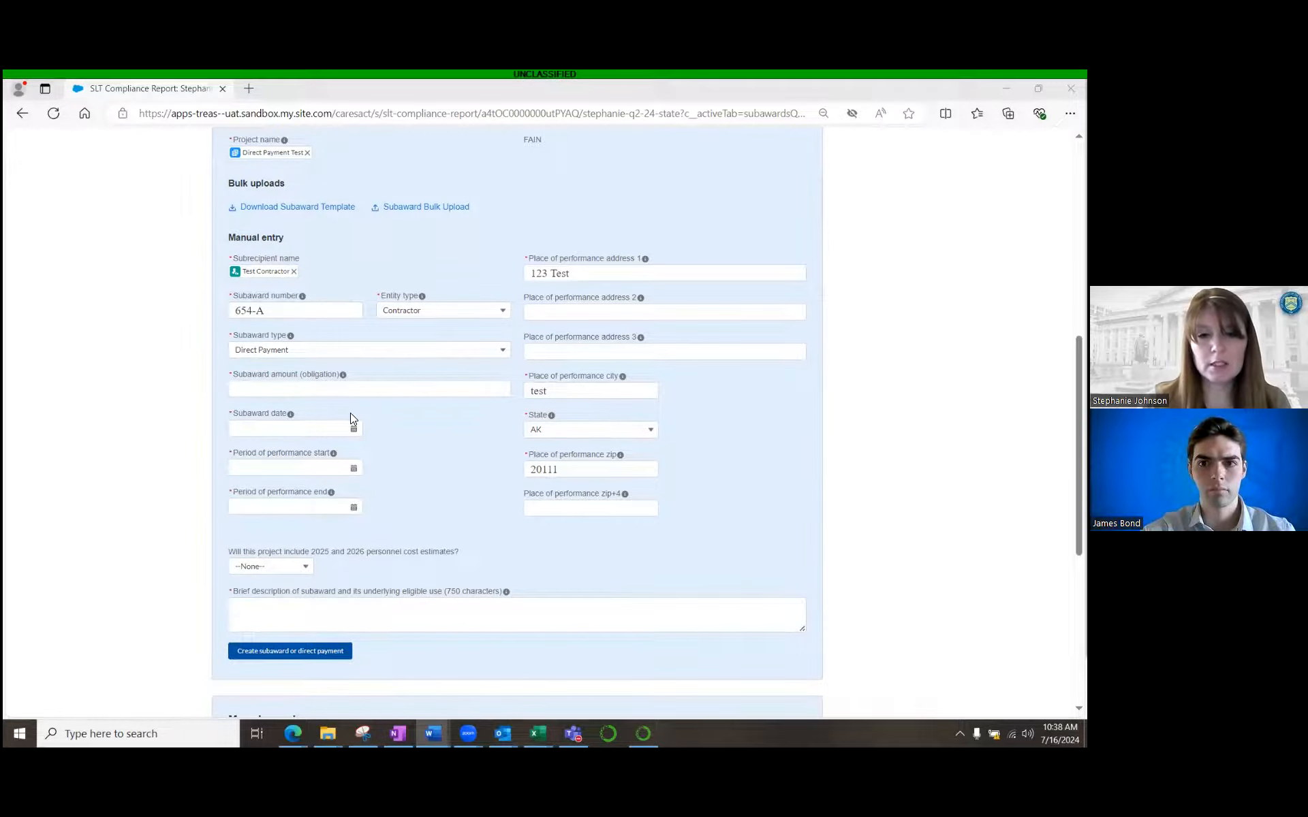
left_click(261, 390)
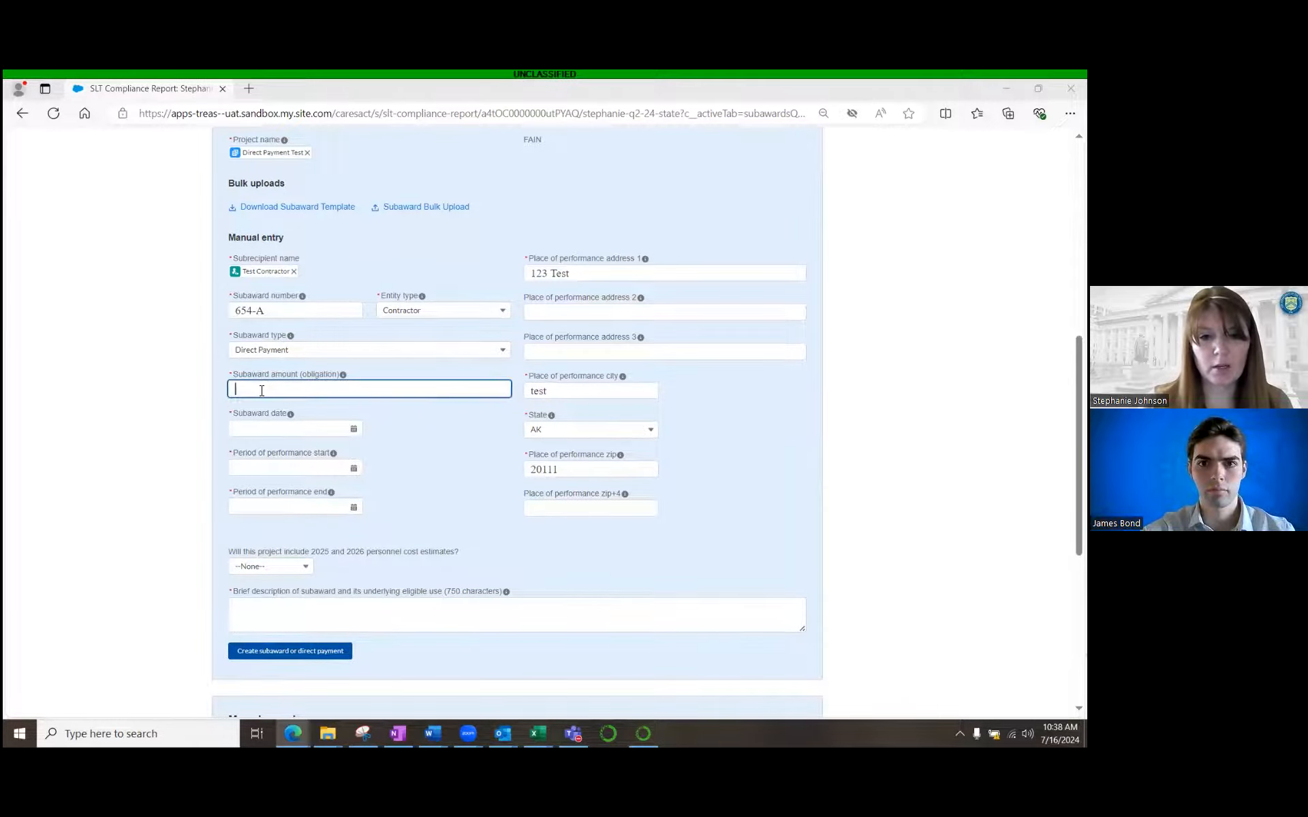
type("0.00")
key("Tab")
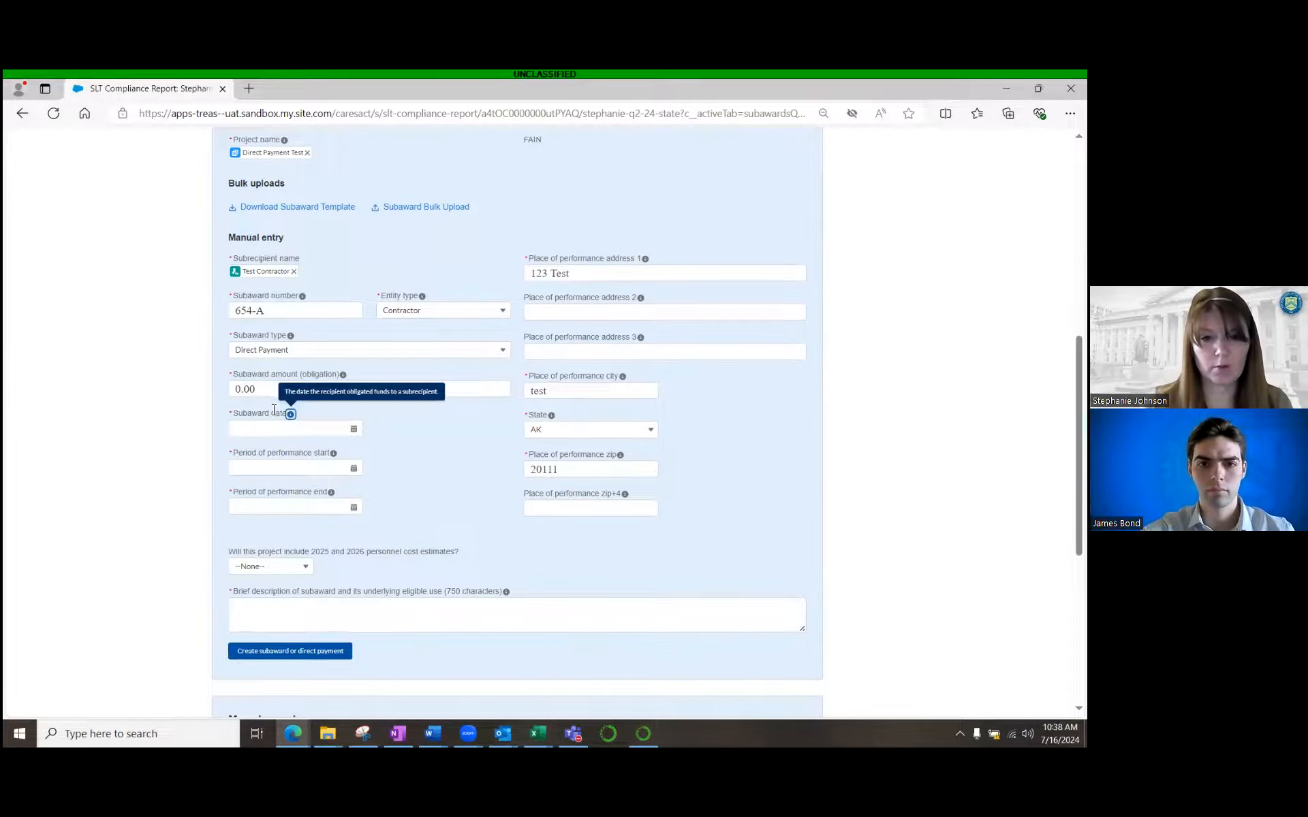
key("Tab")
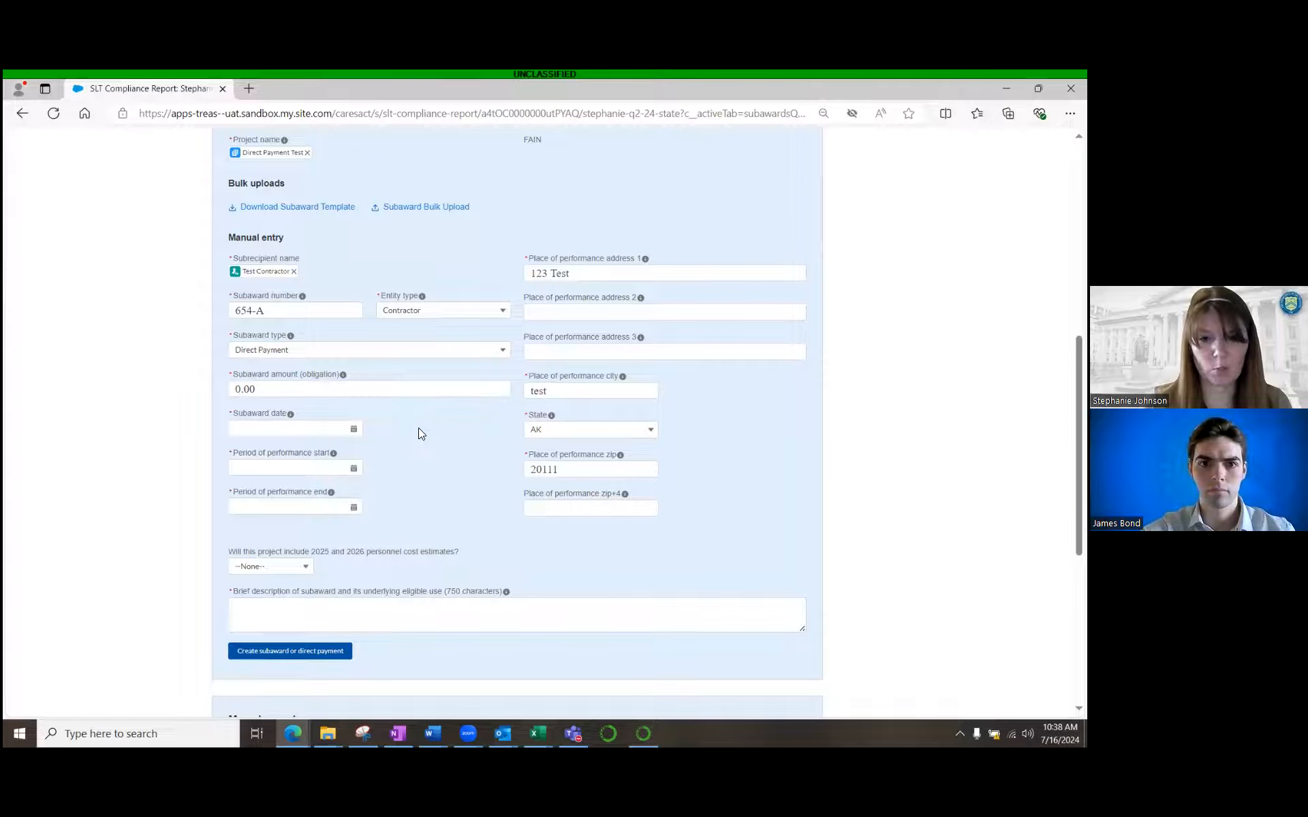
- Set the subaward date to Jul 15, 2024 and the period of performance start to Jan 1, 2025
left_click(353, 429)
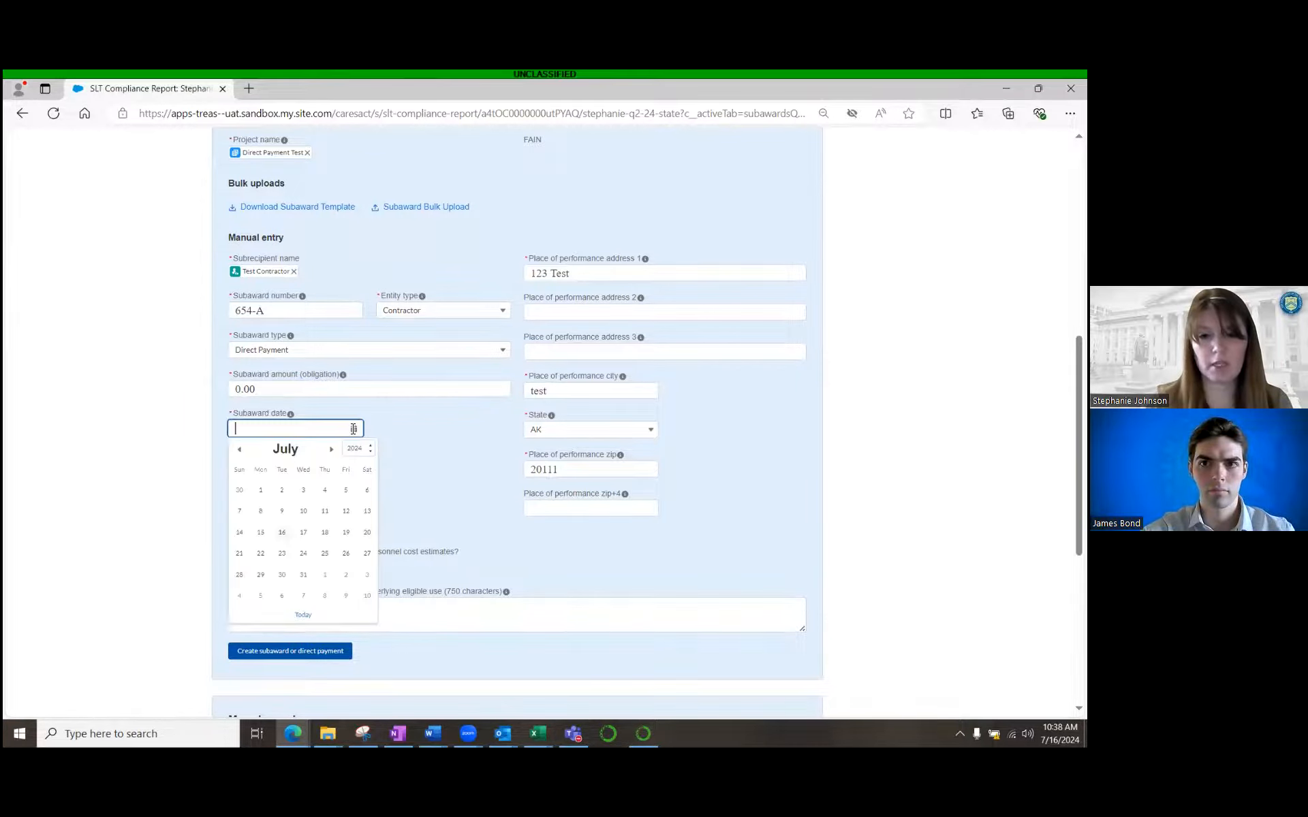
left_click(260, 534)
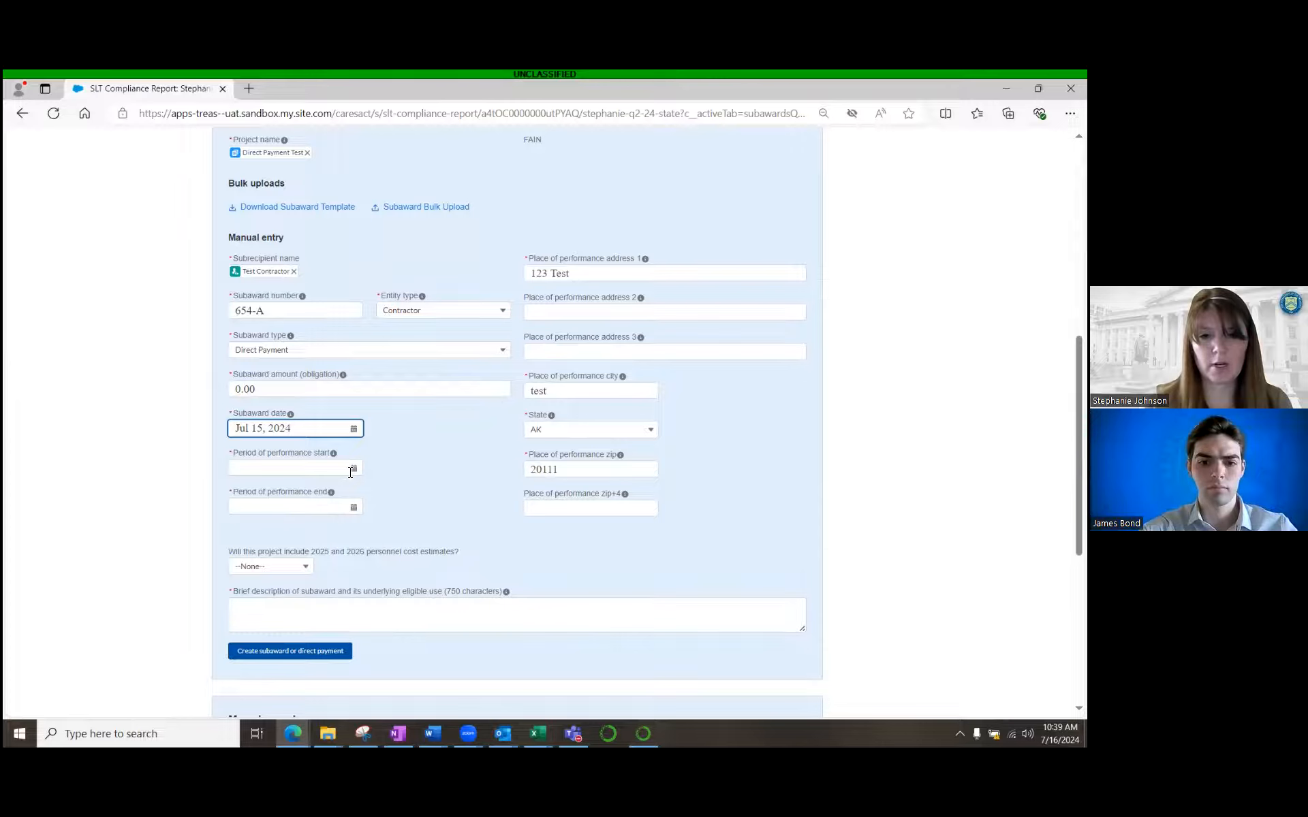
left_click(361, 474)
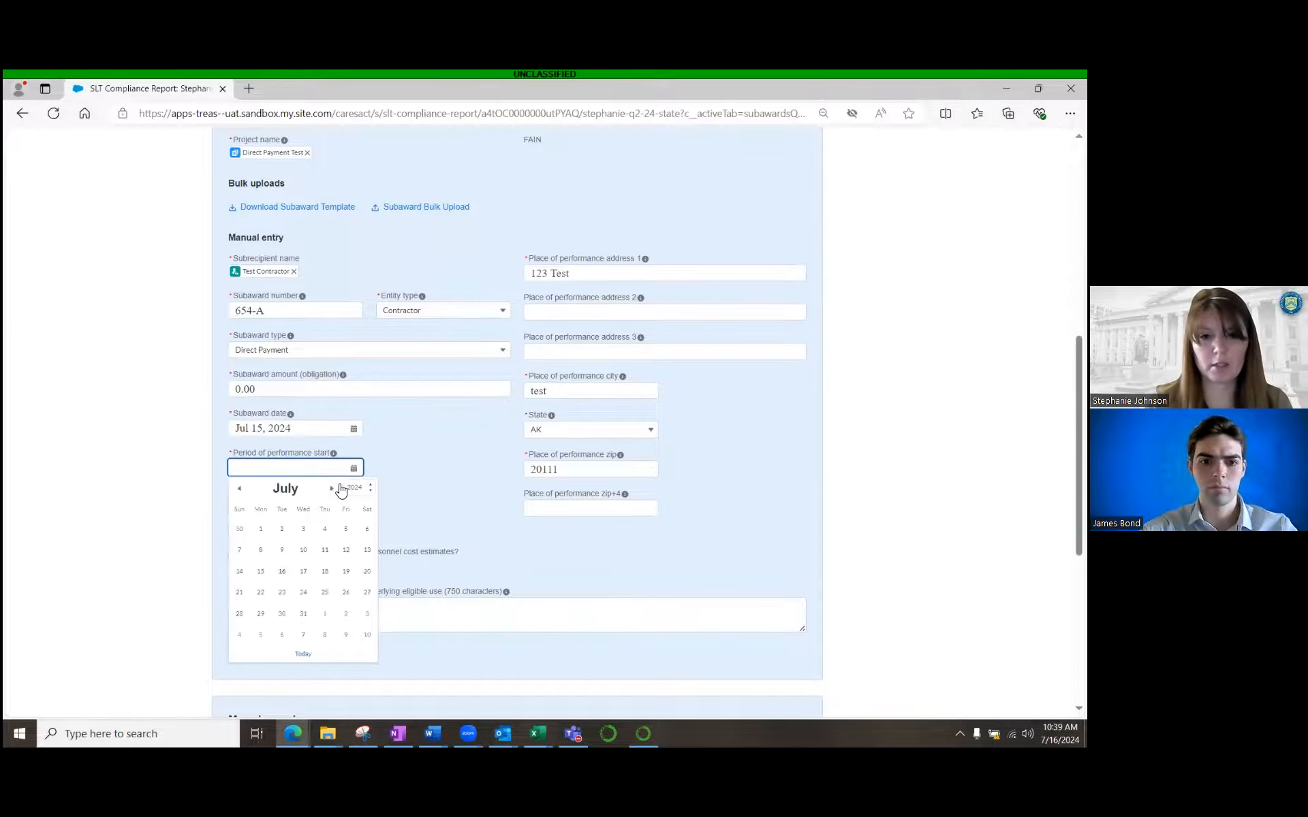
left_click(331, 488)
left_click(331, 489)
left_click(332, 489)
left_click(332, 488)
left_click(331, 489)
left_click(331, 488)
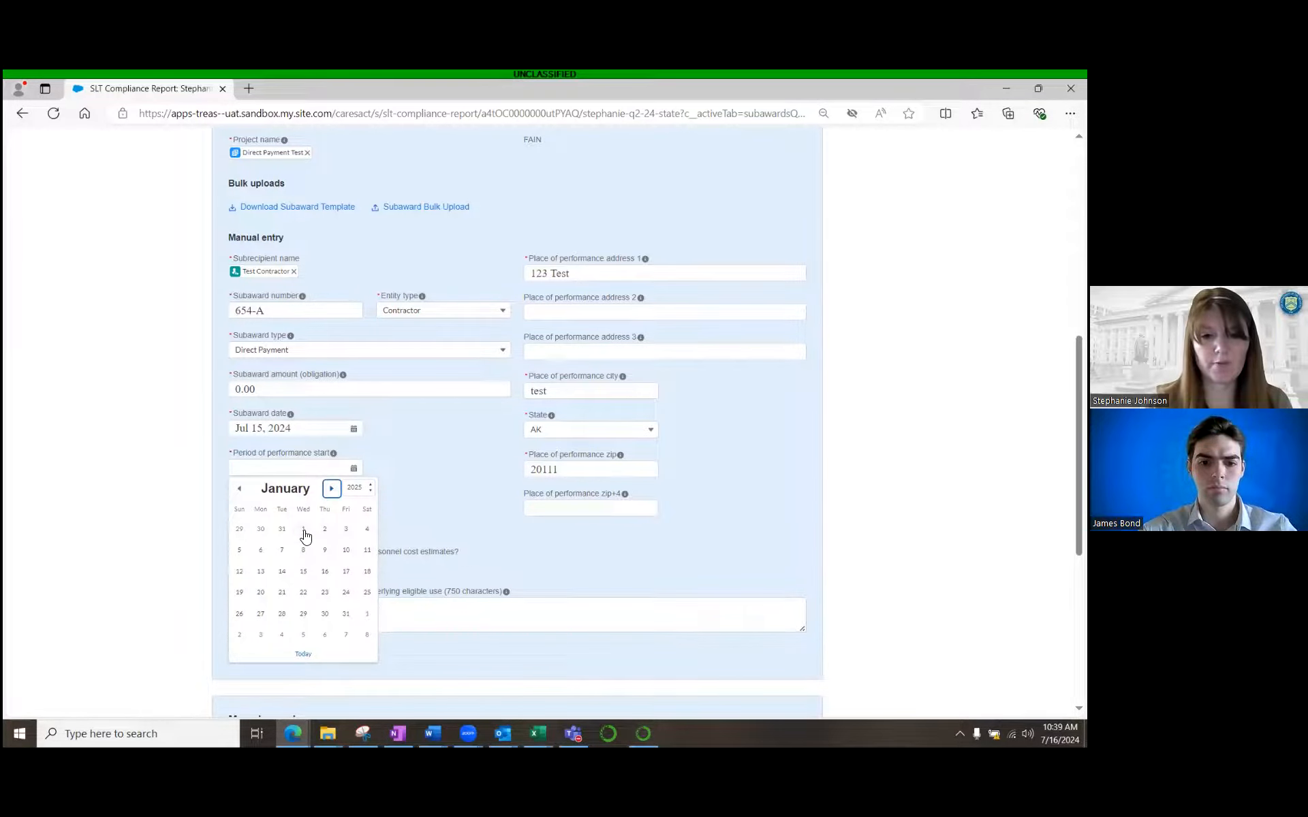
left_click(303, 529)
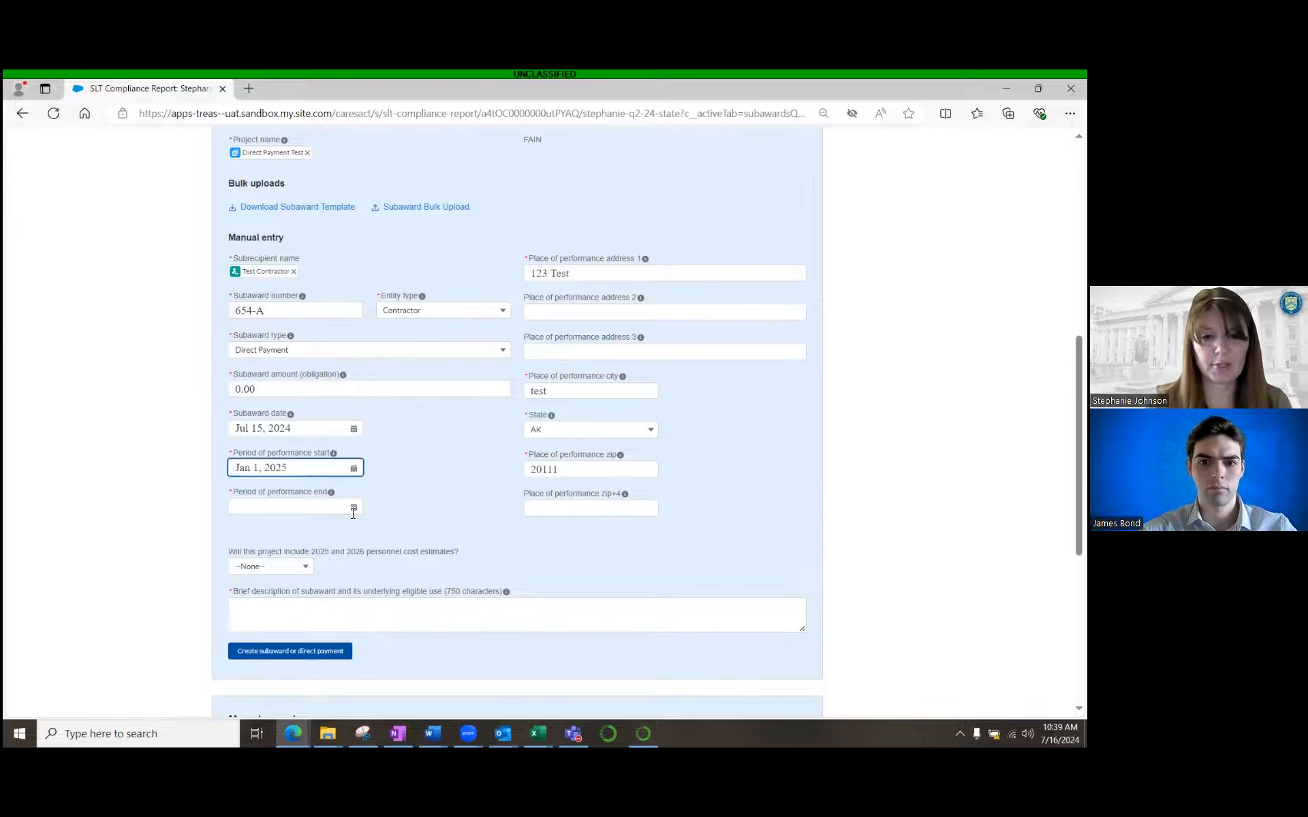
- Set the subaward's period of performance end to Dec 31, 2026
left_click(352, 508)
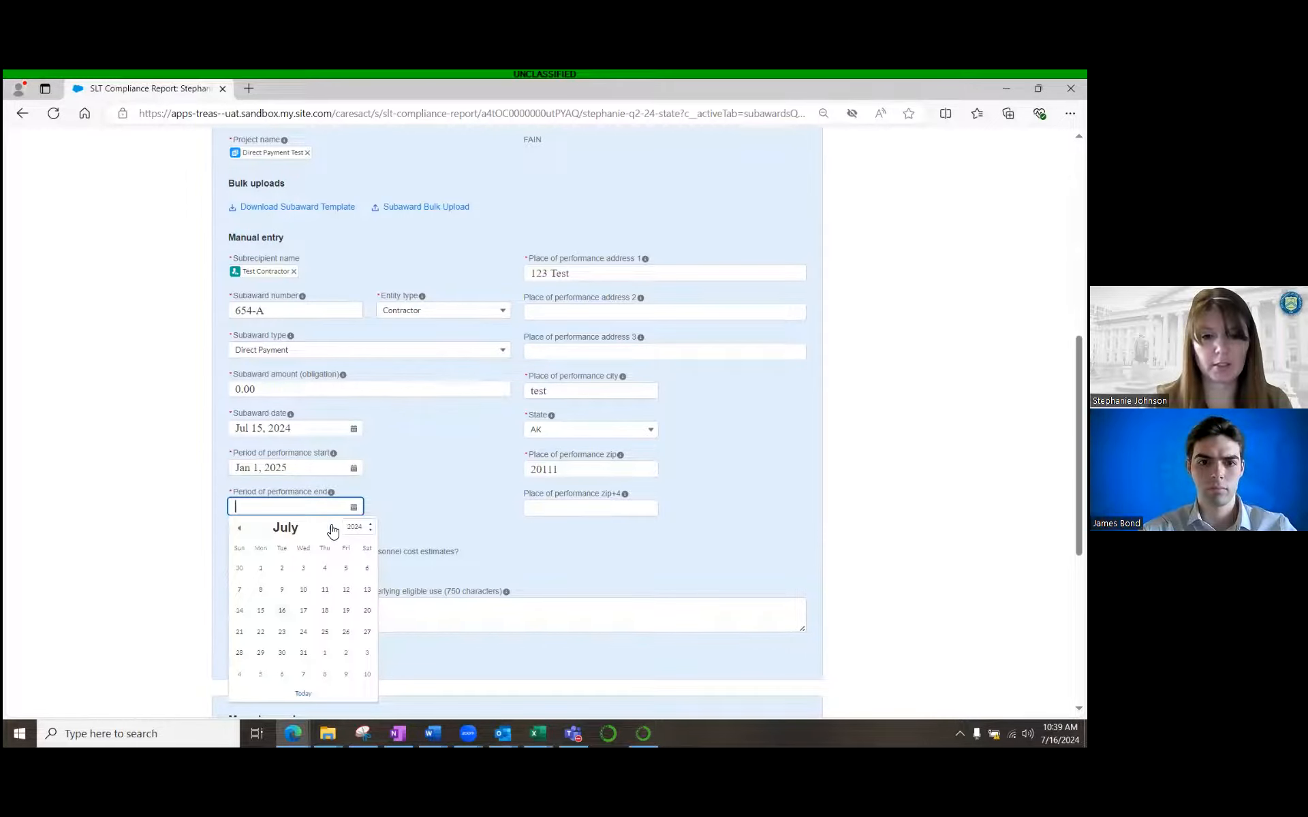
left_click(331, 530)
left_click(332, 529)
left_click(332, 529)
left_click(332, 529)
left_click(332, 529)
left_click(371, 527)
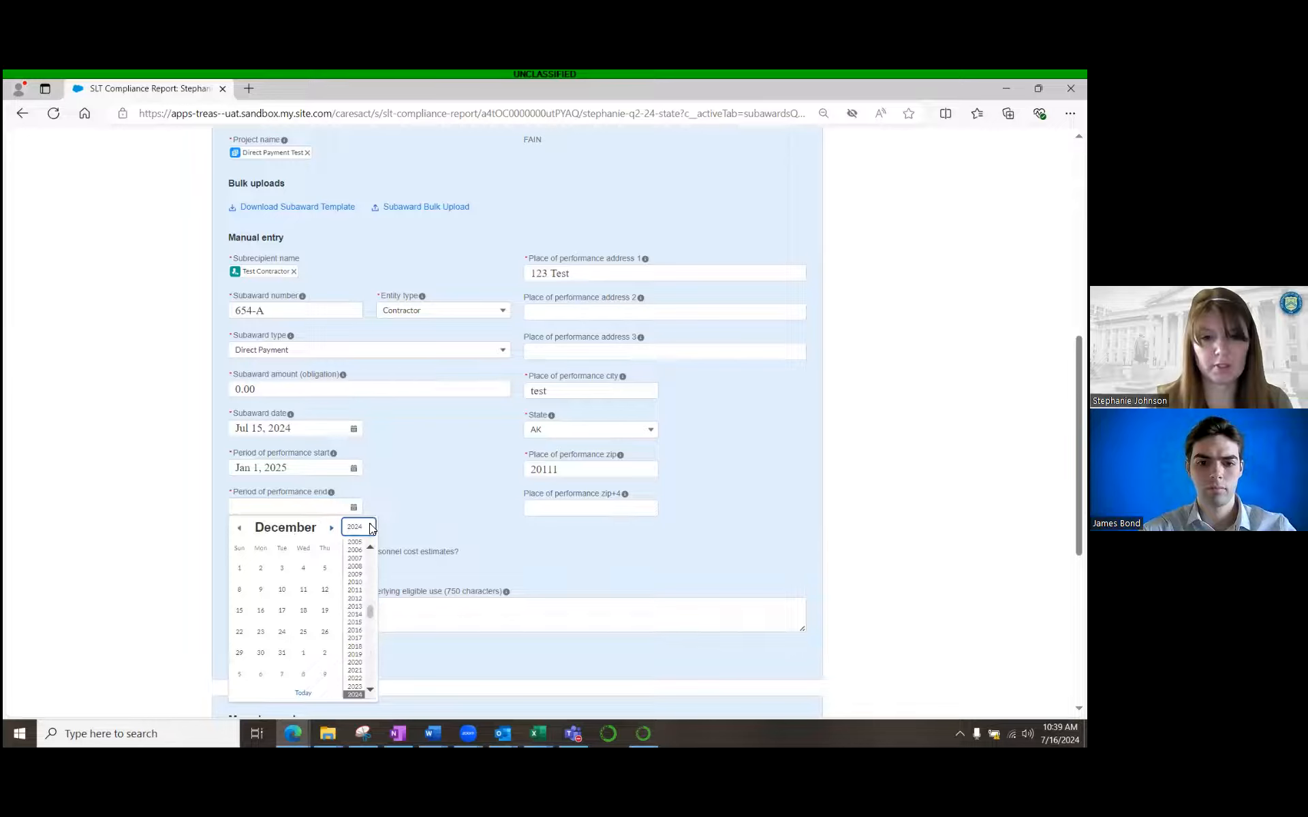
scroll(374, 697, "down", 2)
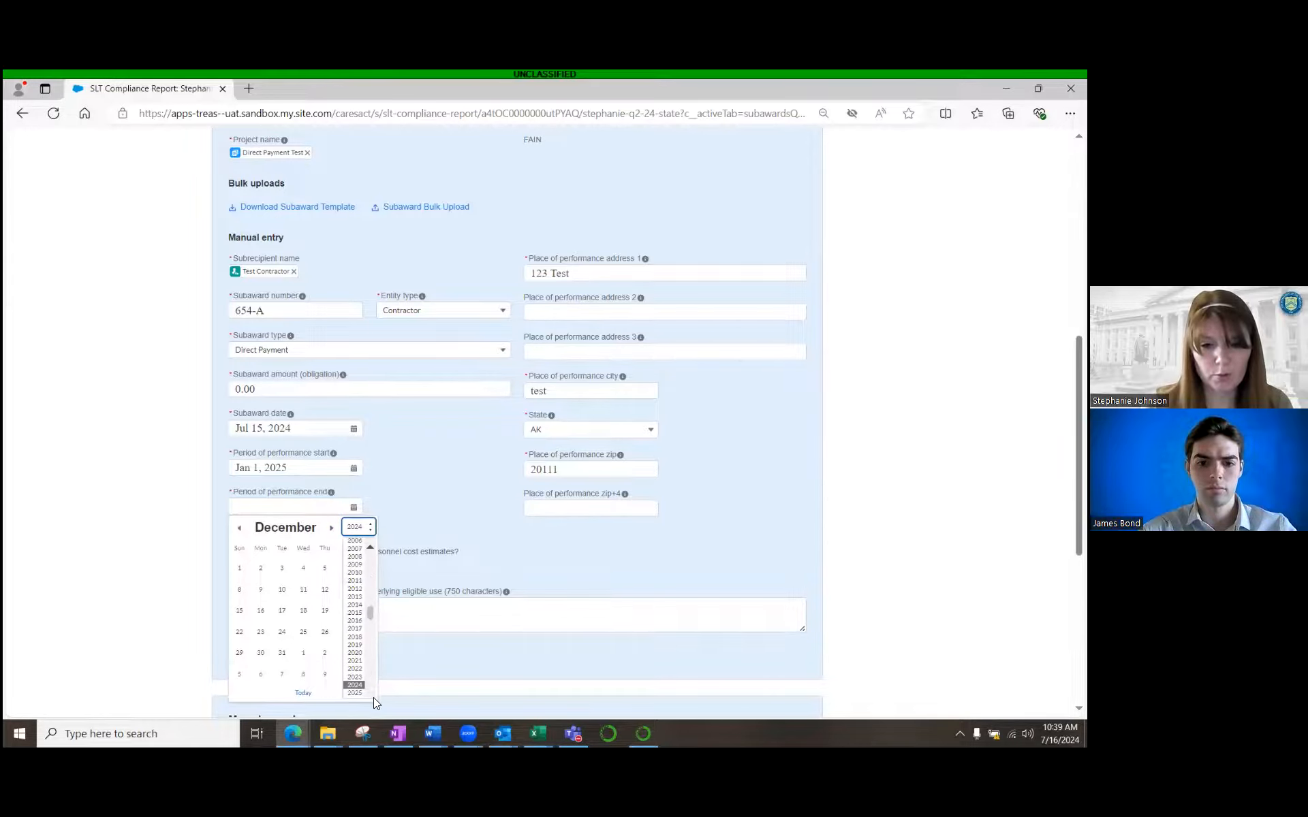
left_click(356, 683)
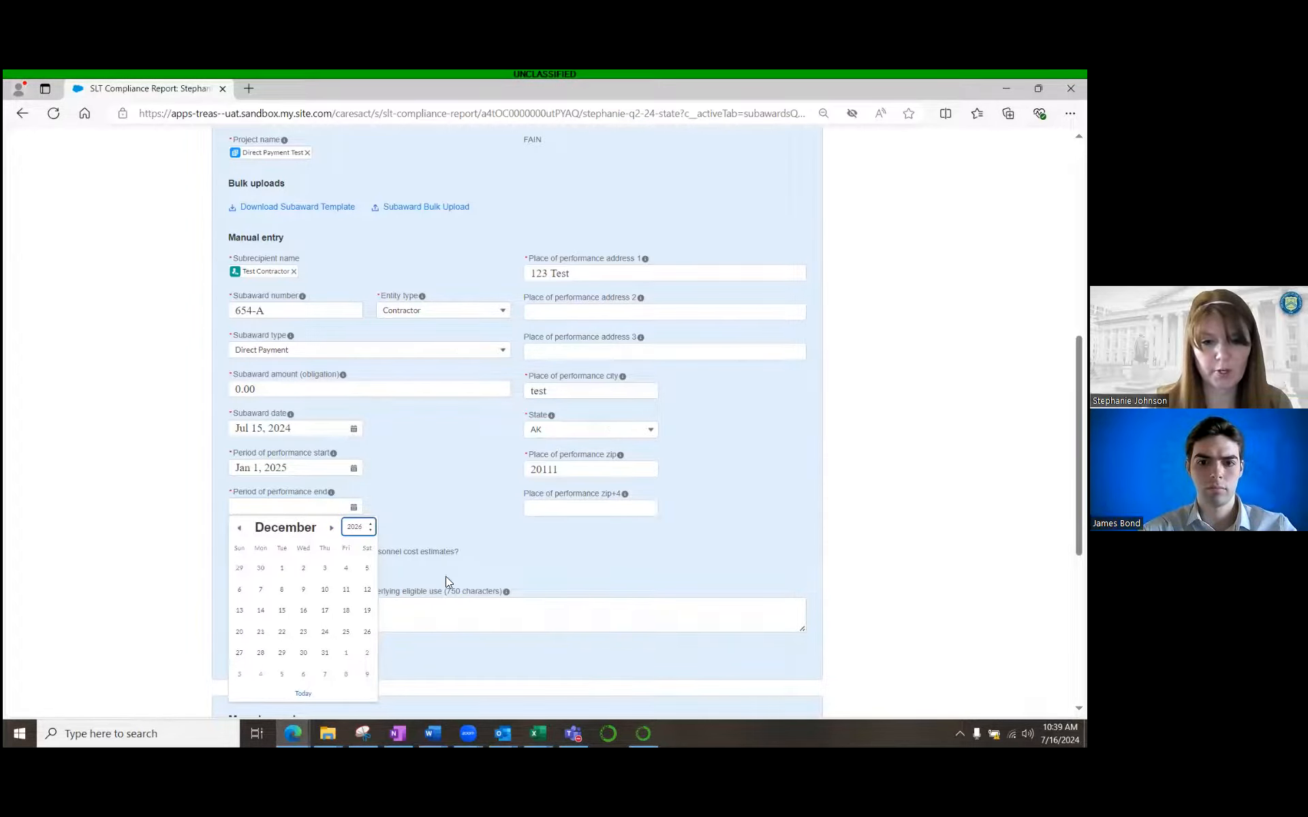
left_click(325, 653)
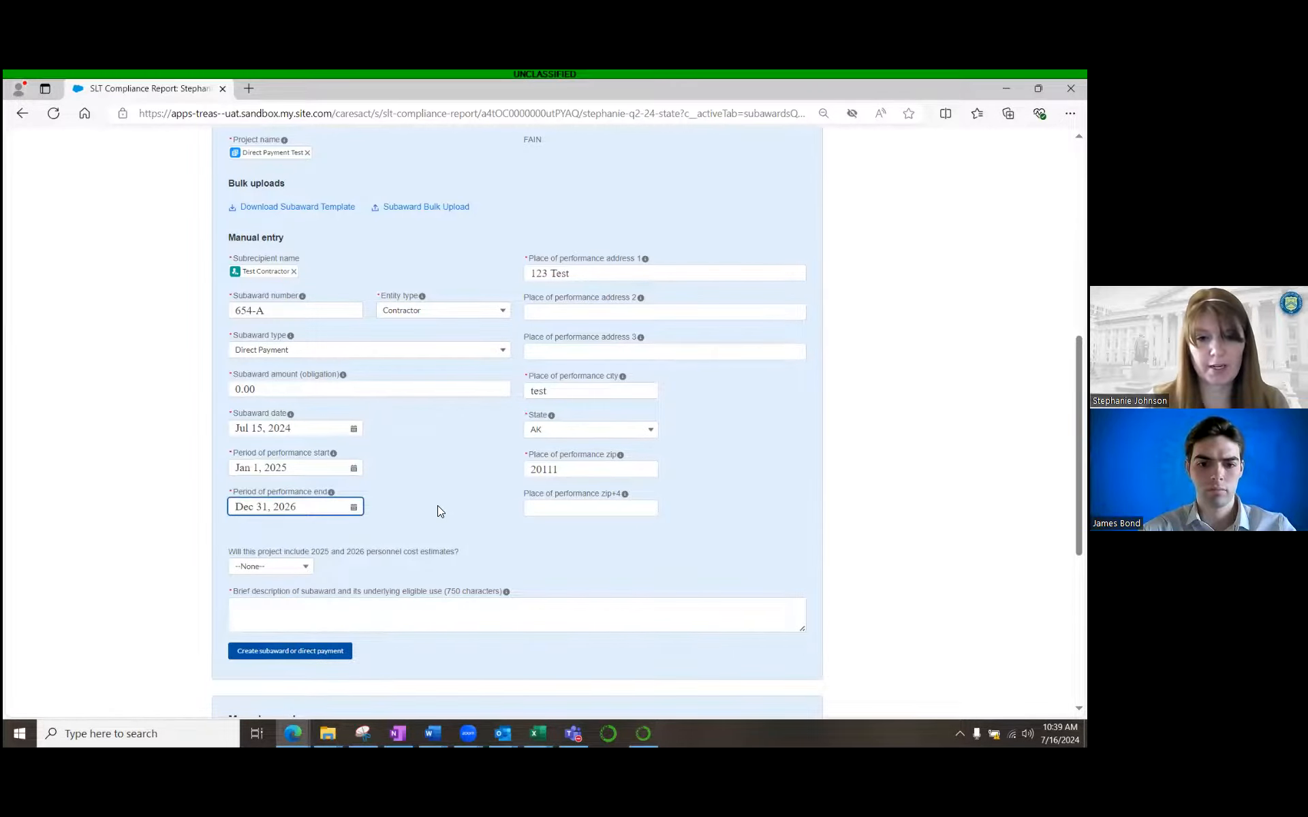
- Include 2025 and 2026 personnel cost estimates, with estimated personnel expenditures of 250,000.00 and 2 full-time equivalent positions
scroll(438, 507, "down", 2)
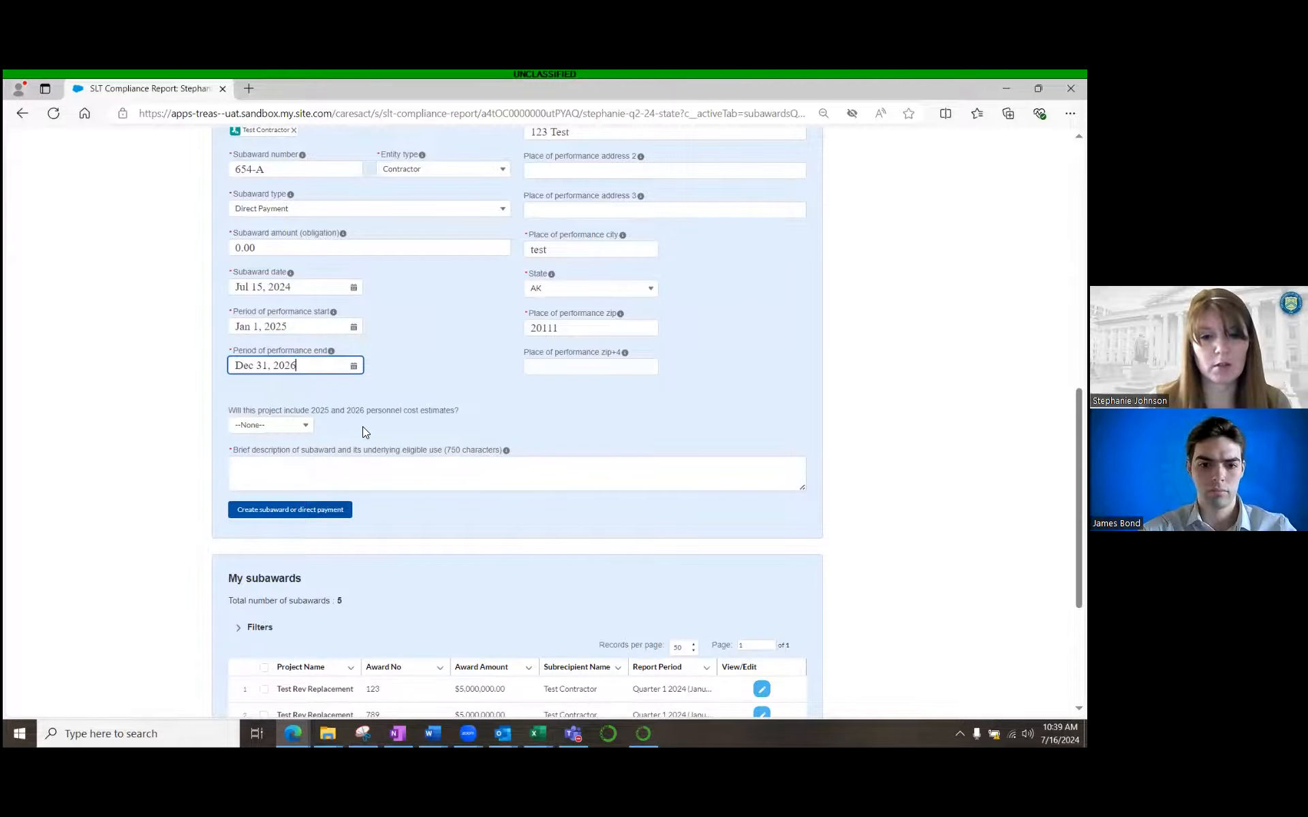
left_click(305, 427)
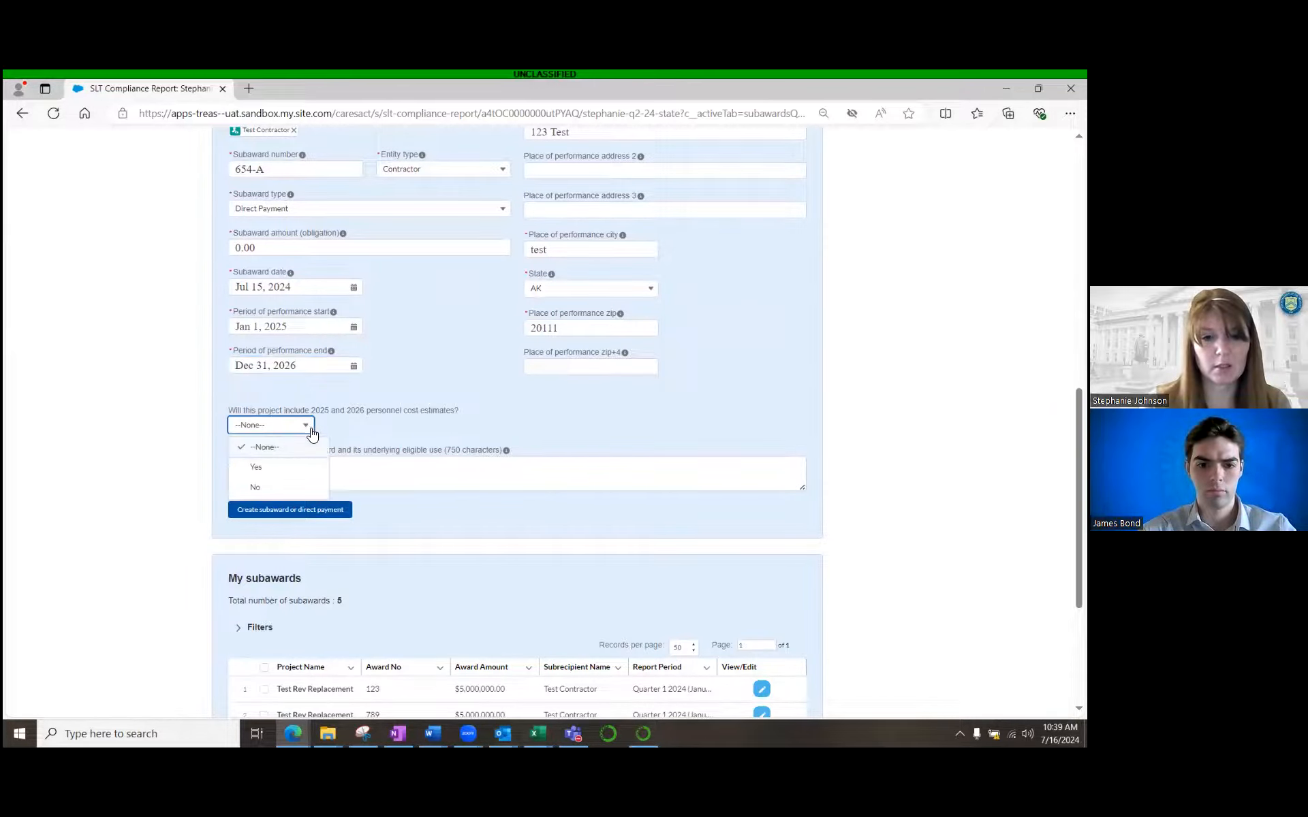
left_click(267, 470)
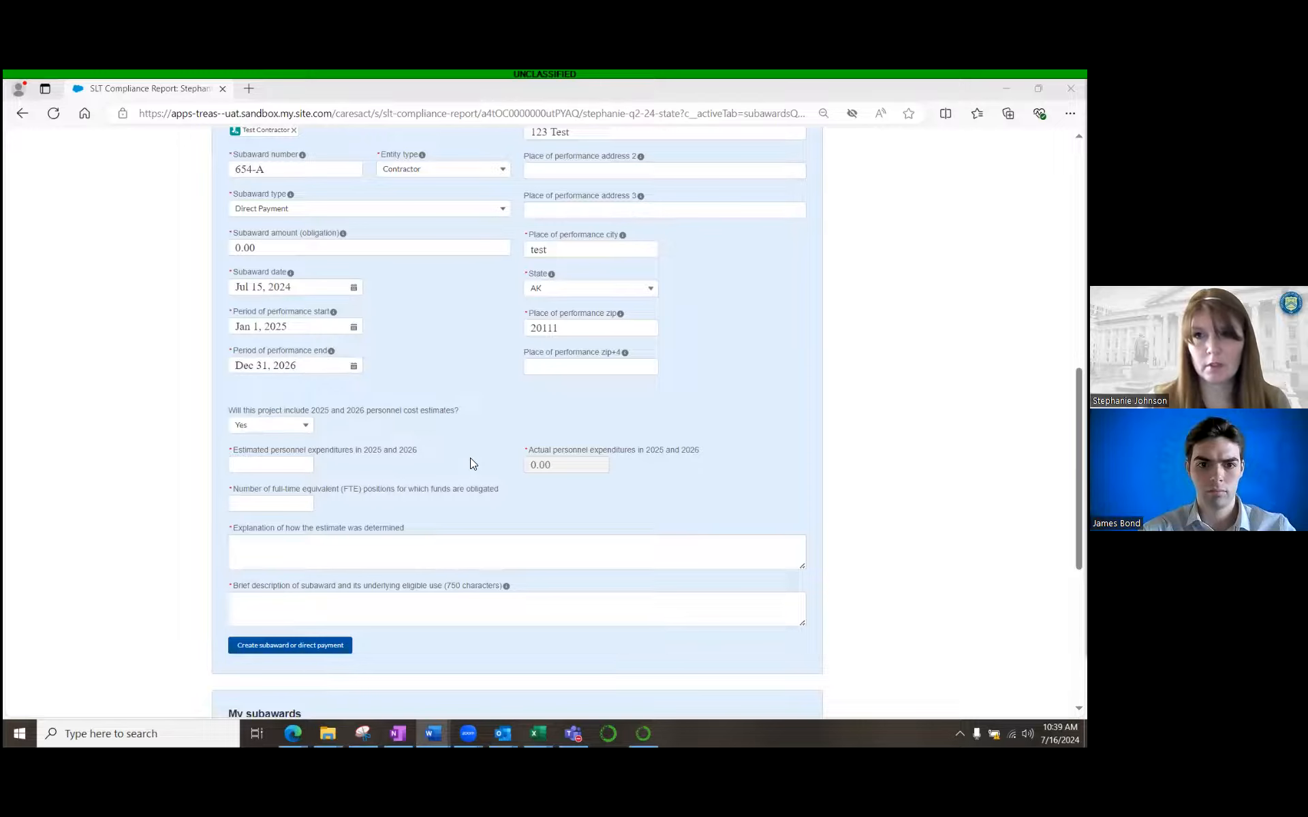
scroll(470, 464, "down", 1)
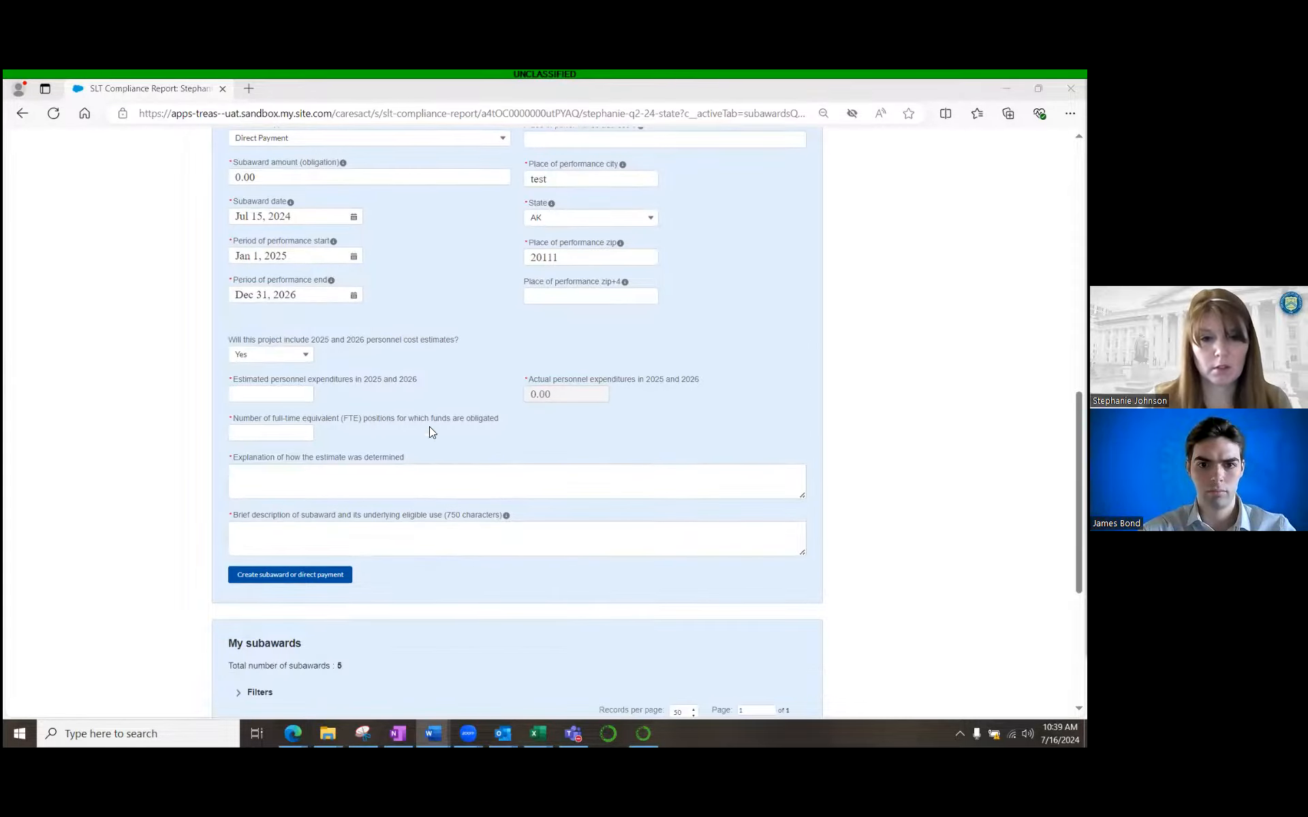
left_click(269, 393)
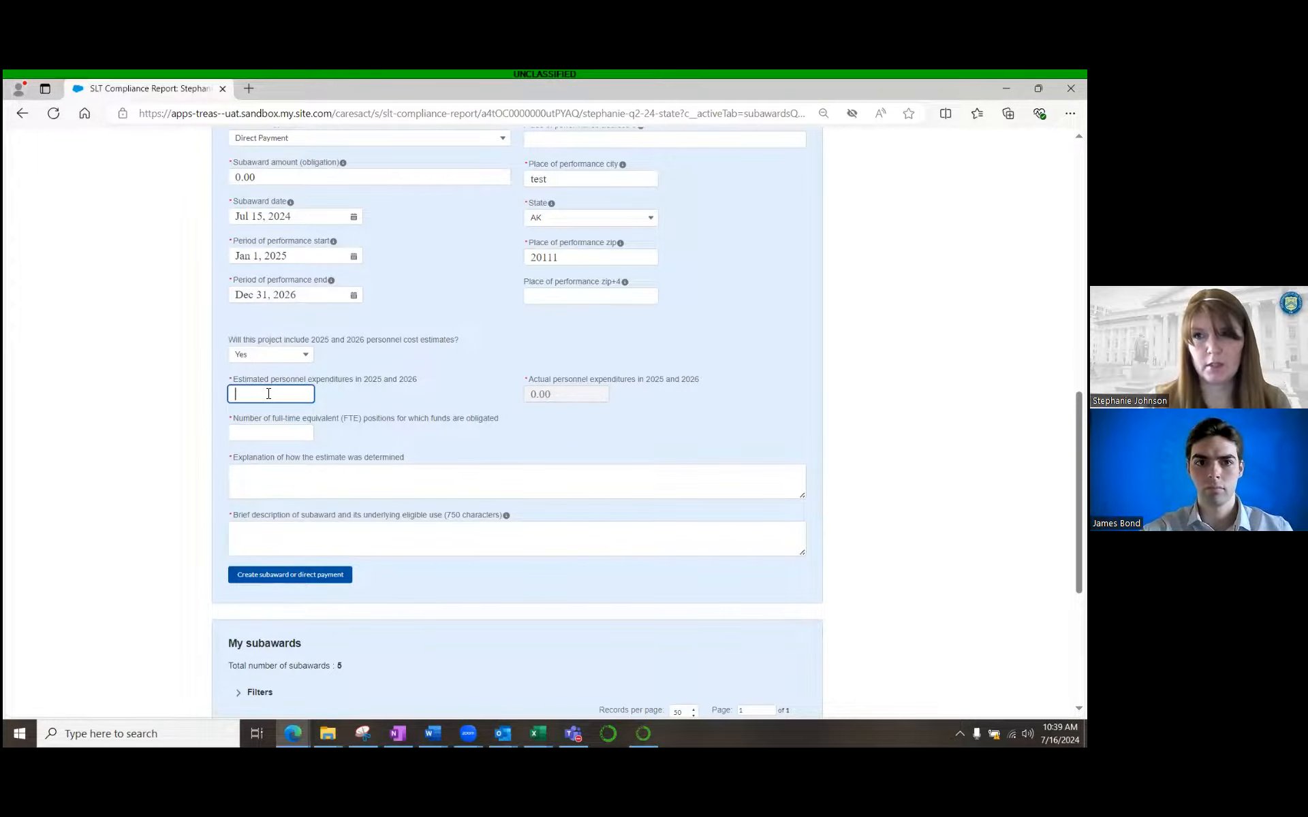
type("250")
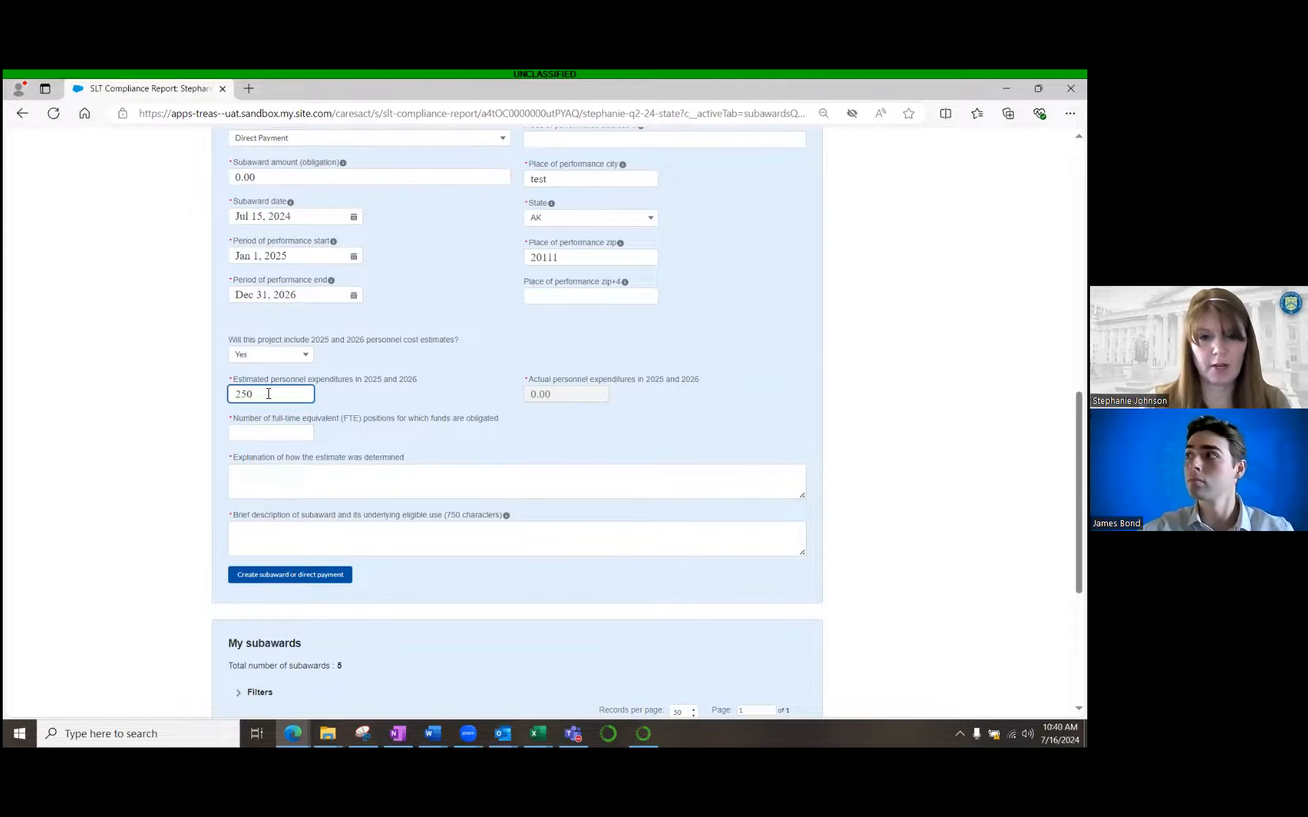
type("000")
key("Tab")
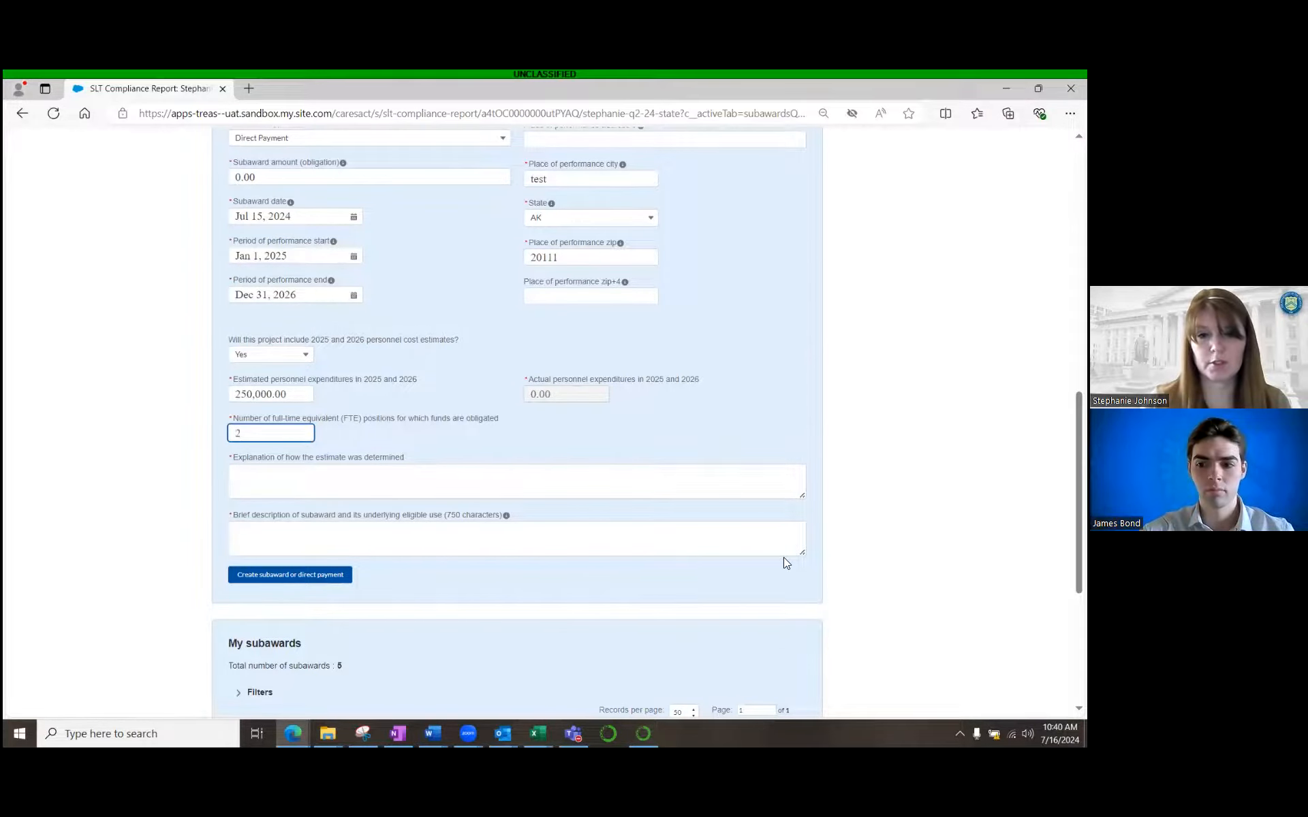
left_click(428, 425)
- Enter "[Explanation]" as the explanation of how the personnel estimate was determined
scroll(442, 432, "down", 2)
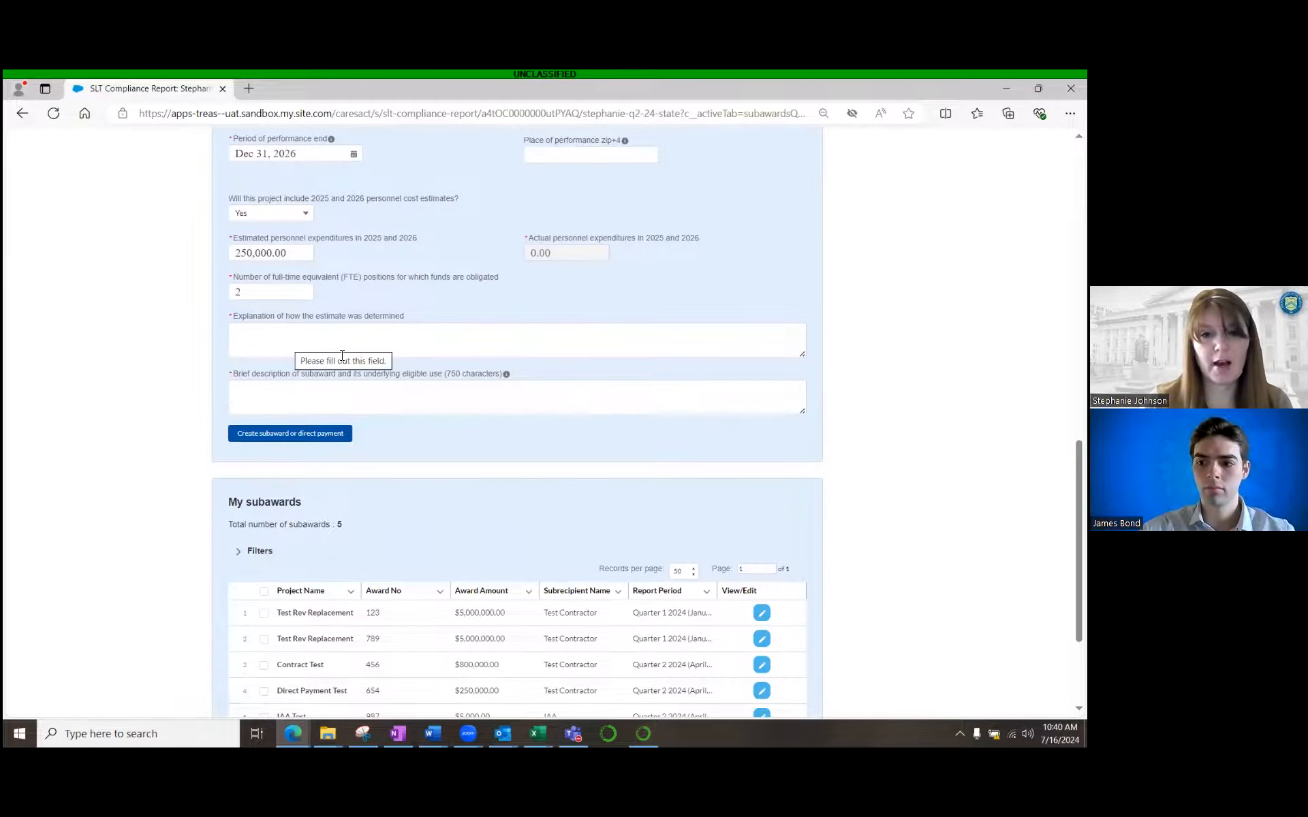
key("alt+Tab")
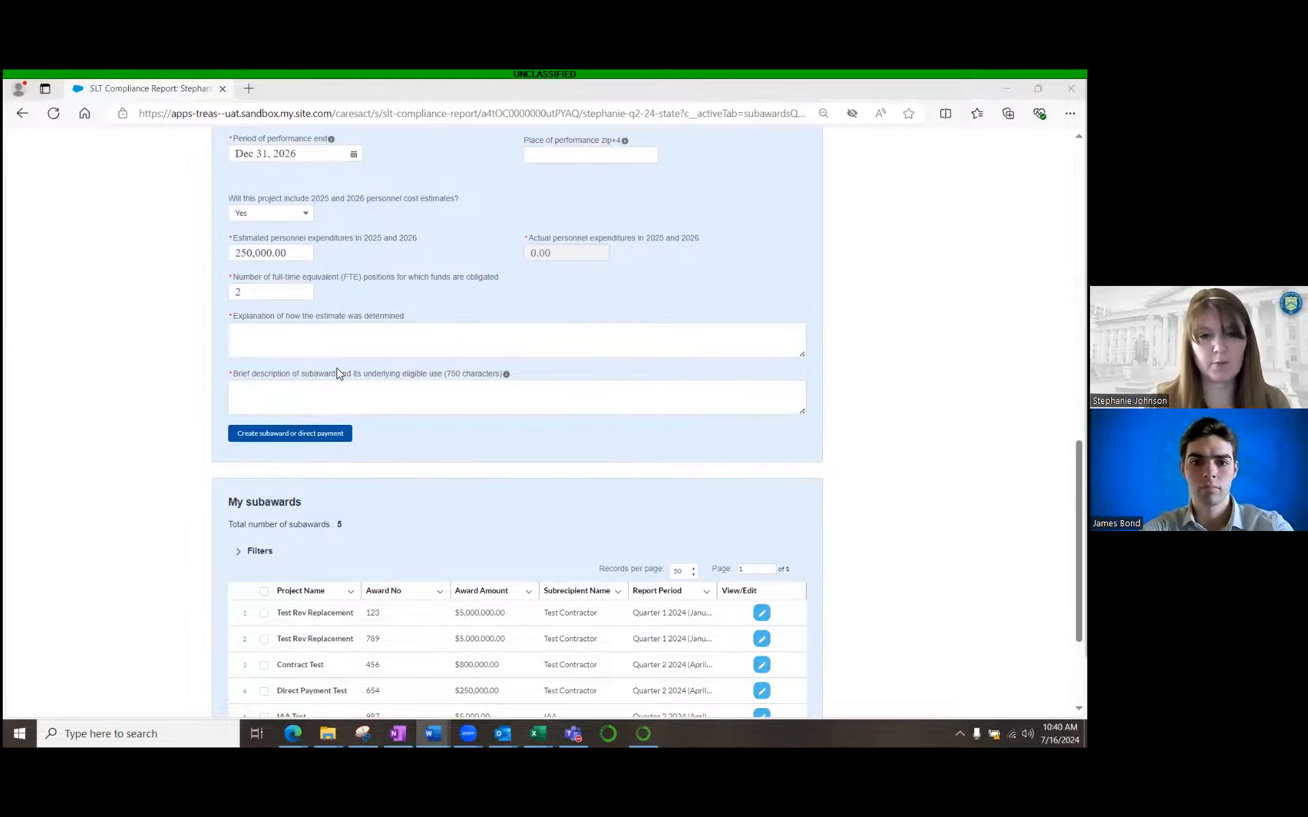
left_click(315, 332)
type("[Explanation]")
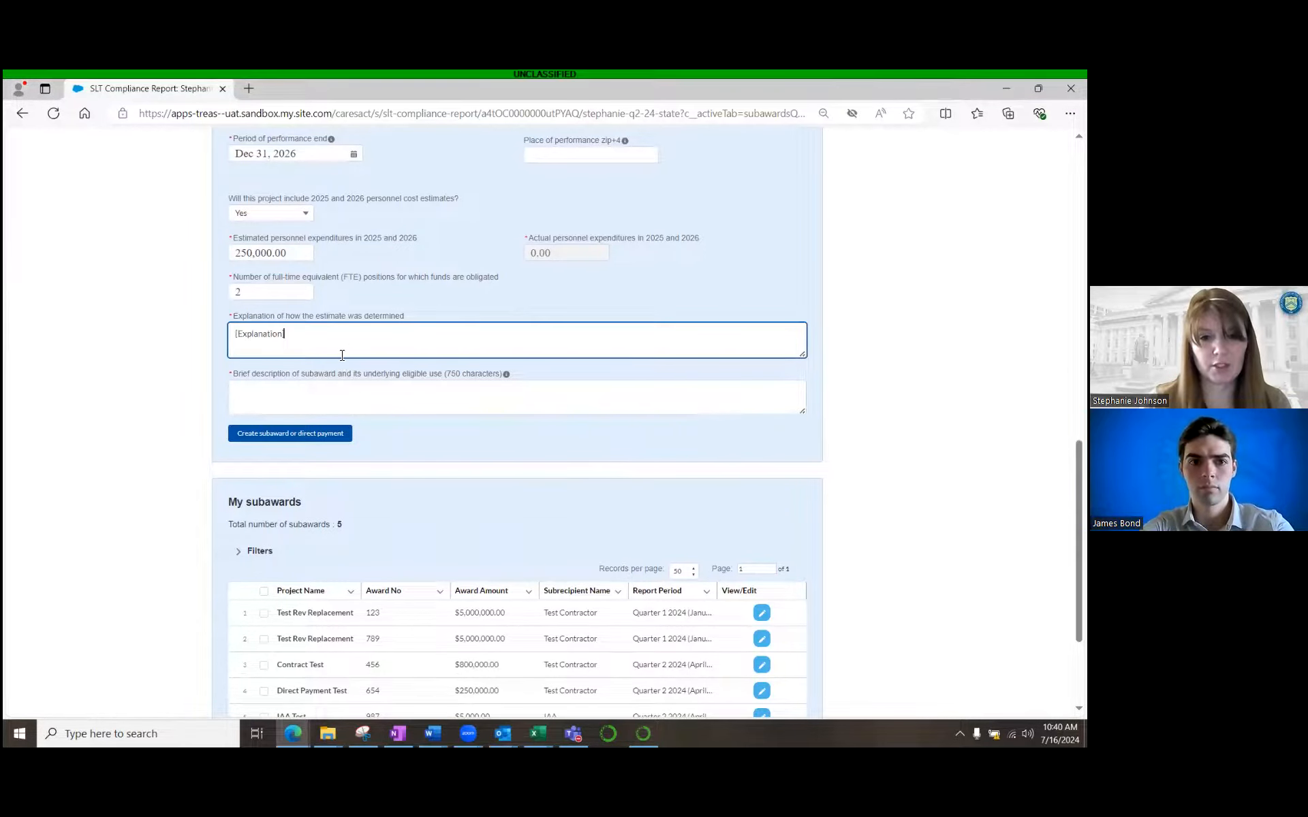
- Describe SLFRF use for 2025 and 2026 payroll of two business navigator staff, both positions established and filled by December 31, 2024, and create the subaward
left_click(412, 402)
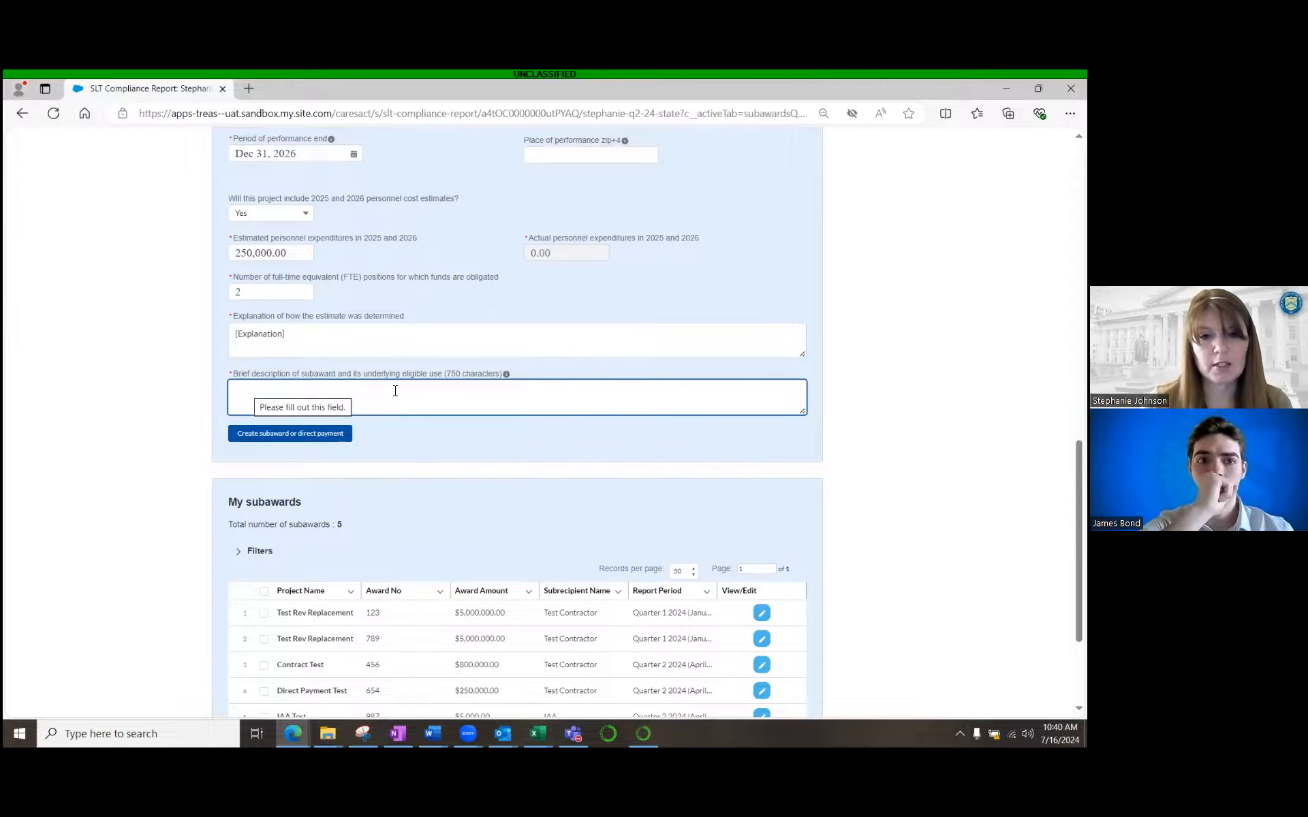
key("alt+Tab")
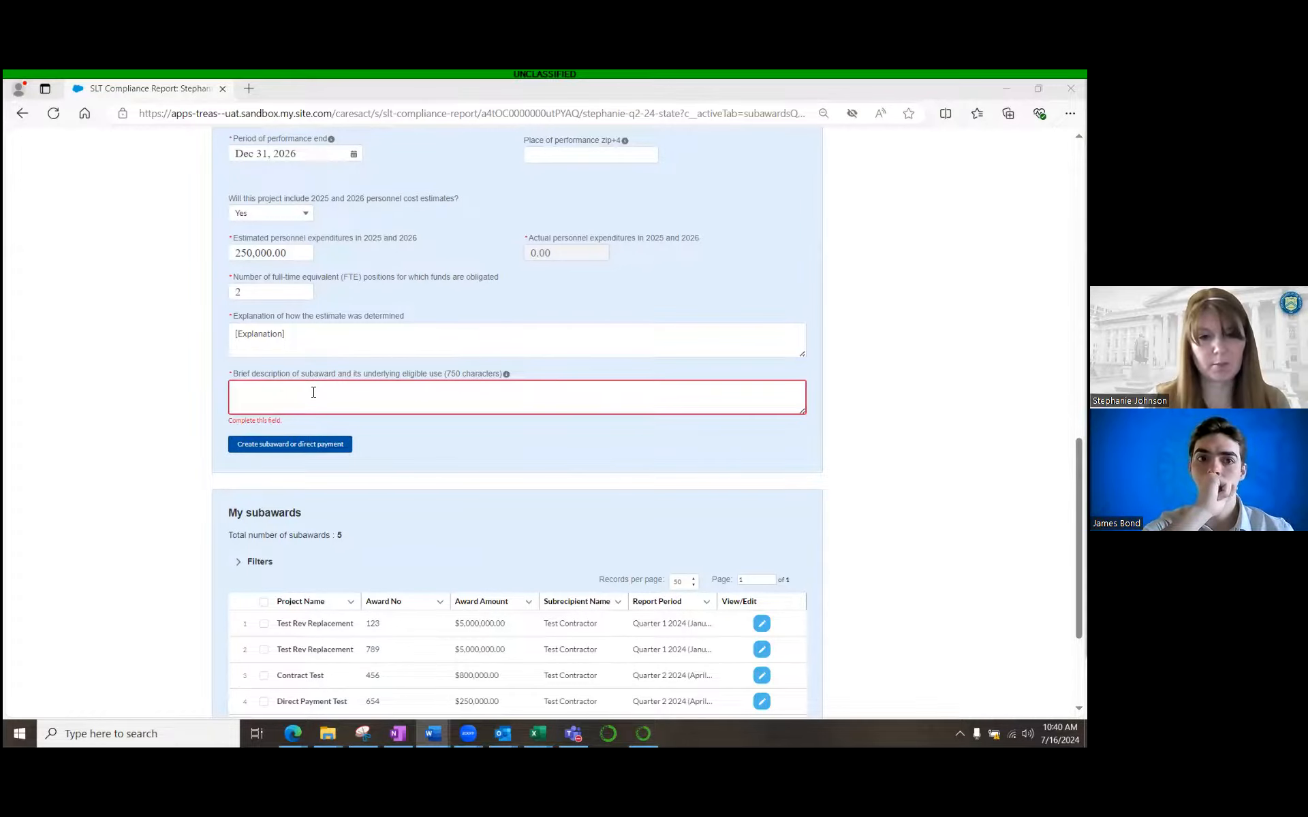
key("alt+Tab")
type("The city will use SLFRF funds to cover payroll expenses for two business navigator staff members in 2025 and 2026. Both business navigator positions were established and filled by December 31, 2024")
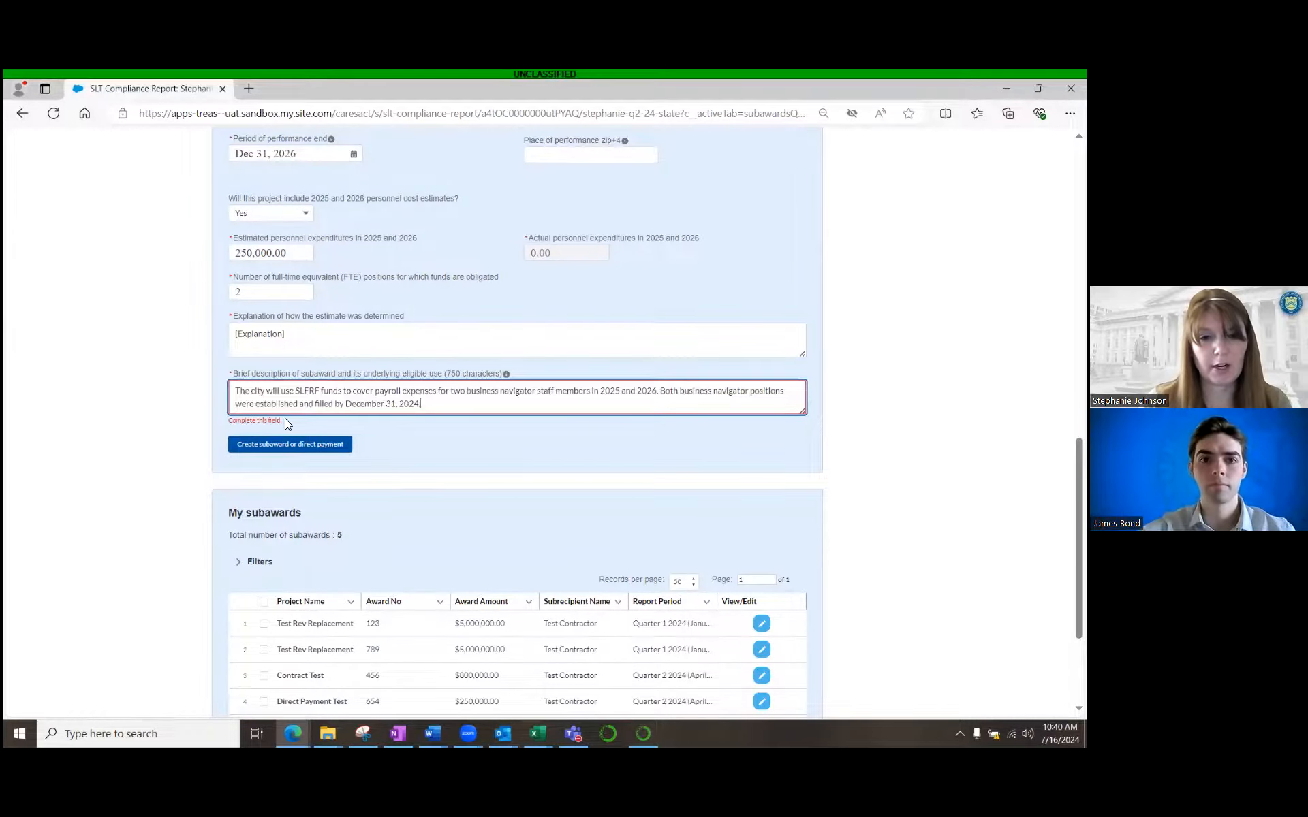
type(".")
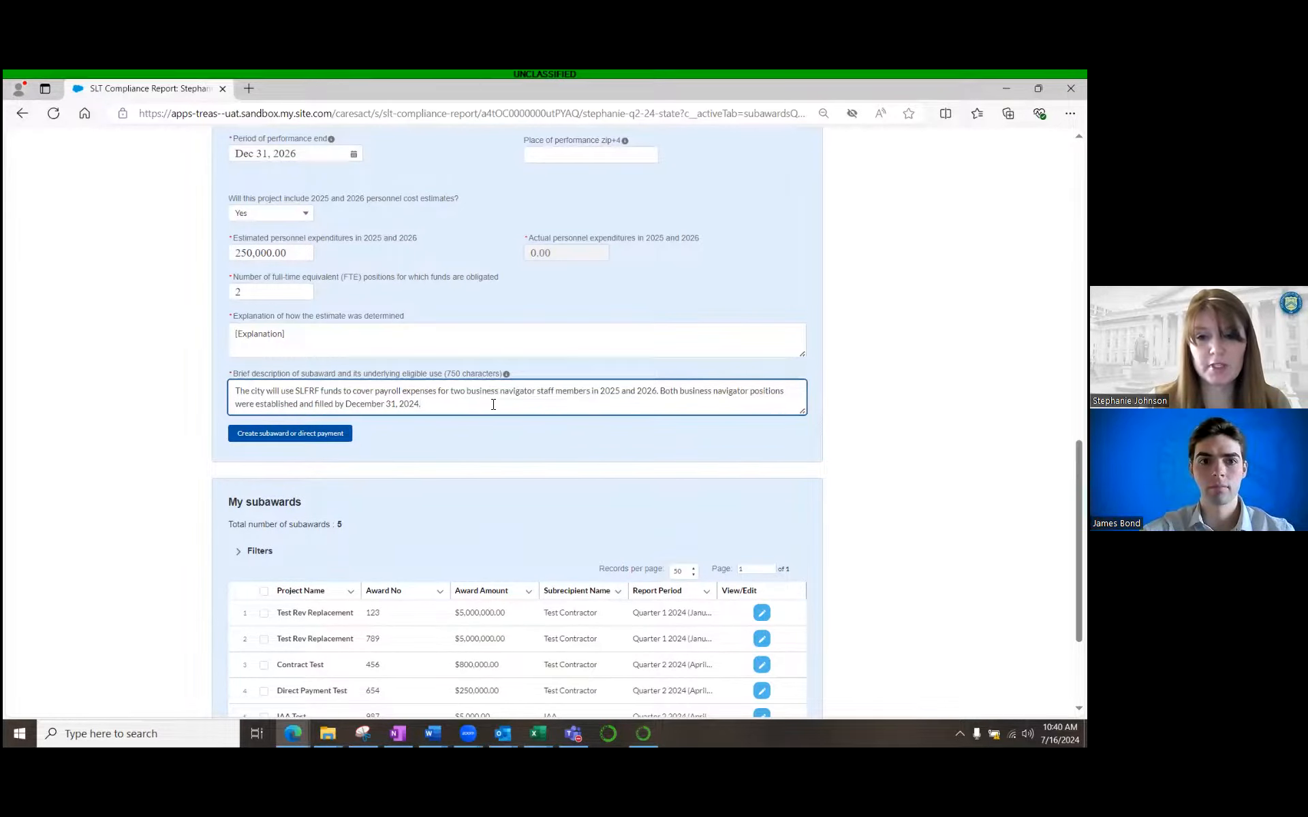
key("BackSpace")
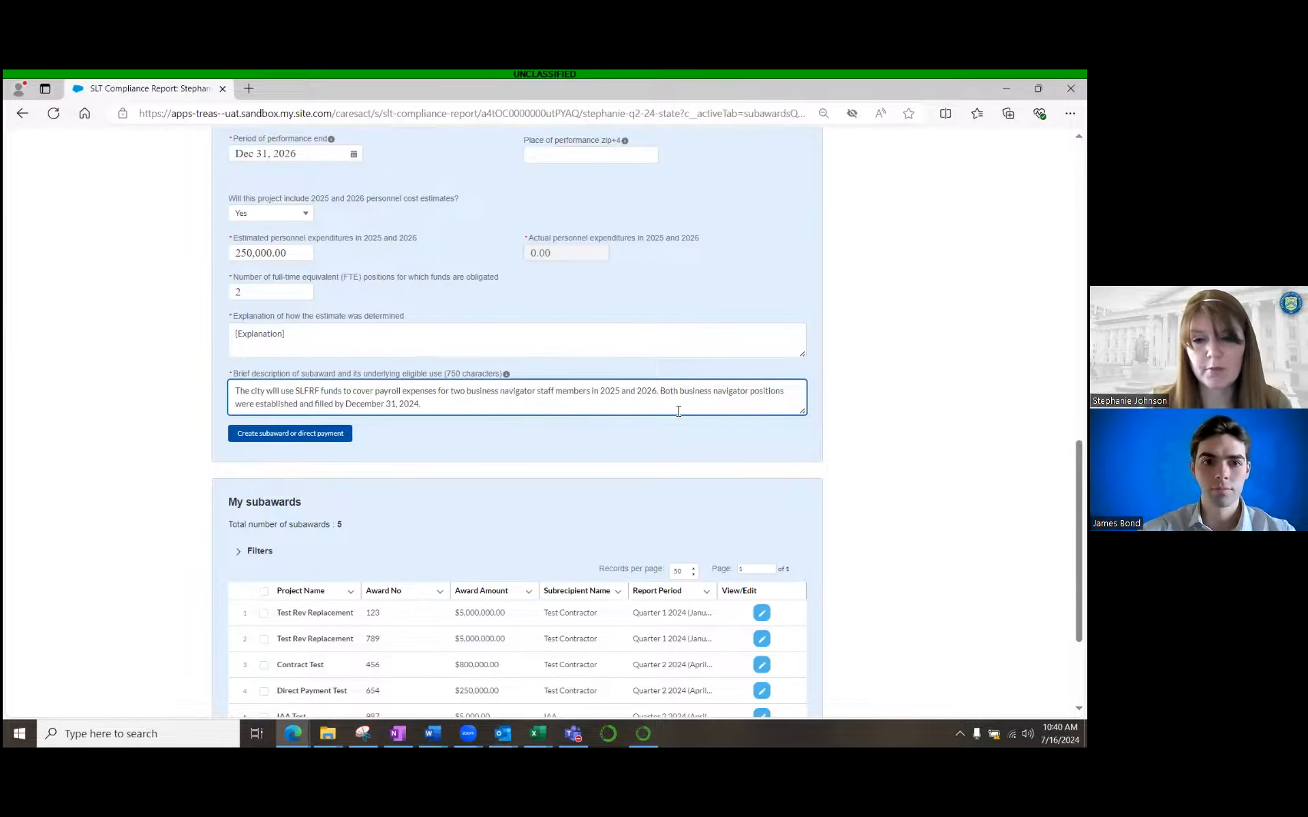
type(".")
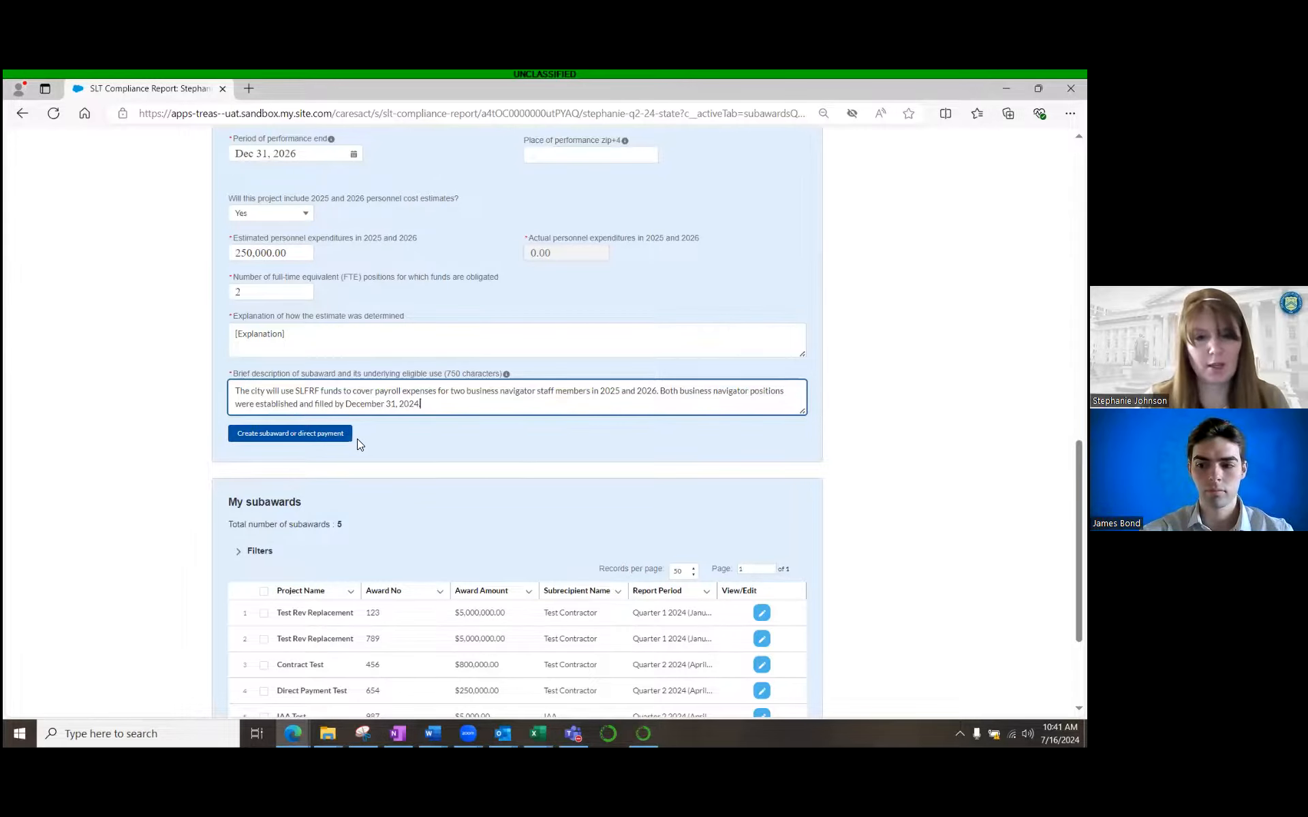
left_click(308, 441)
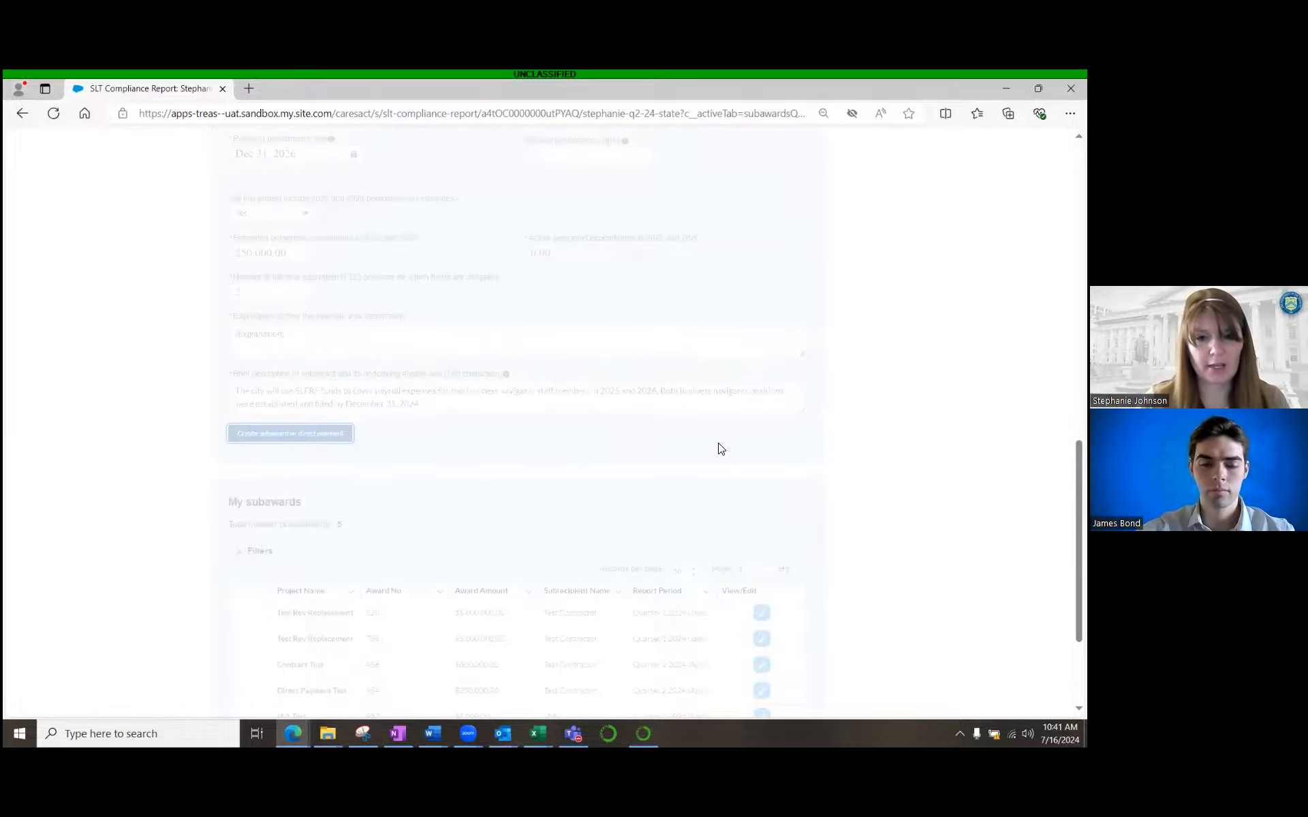
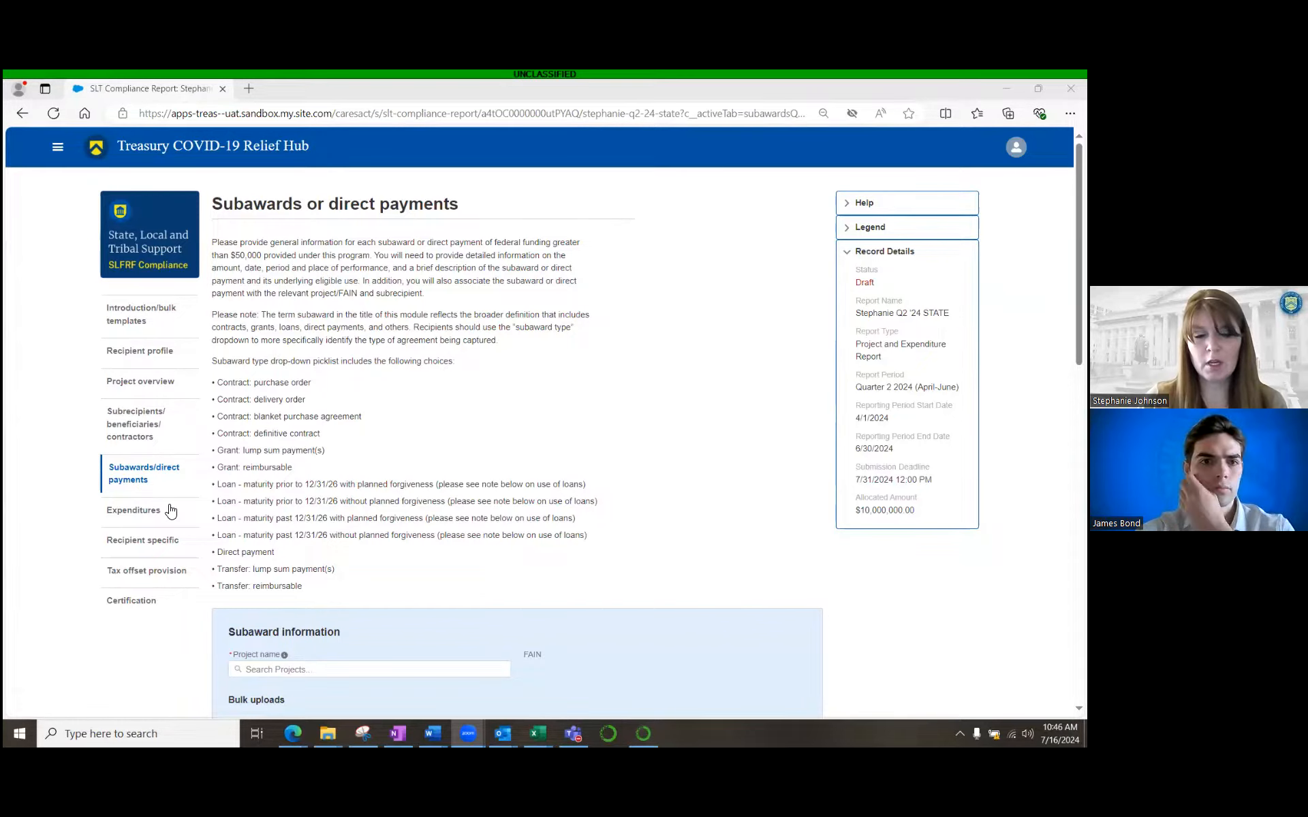
- Start a new subaward entry for the Contract Test project with Test Contractor as the subrecipient
scroll(546, 489, "down", 4)
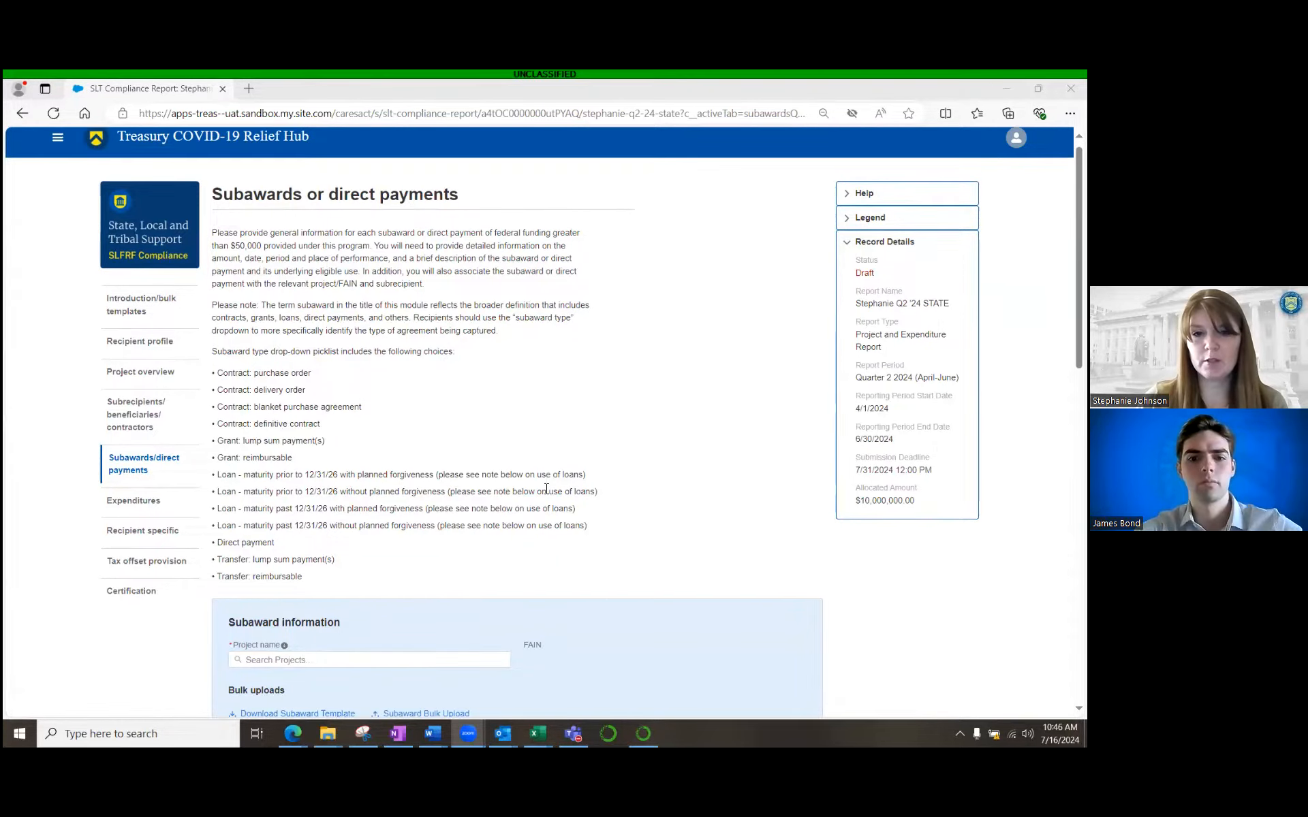
left_click(293, 386)
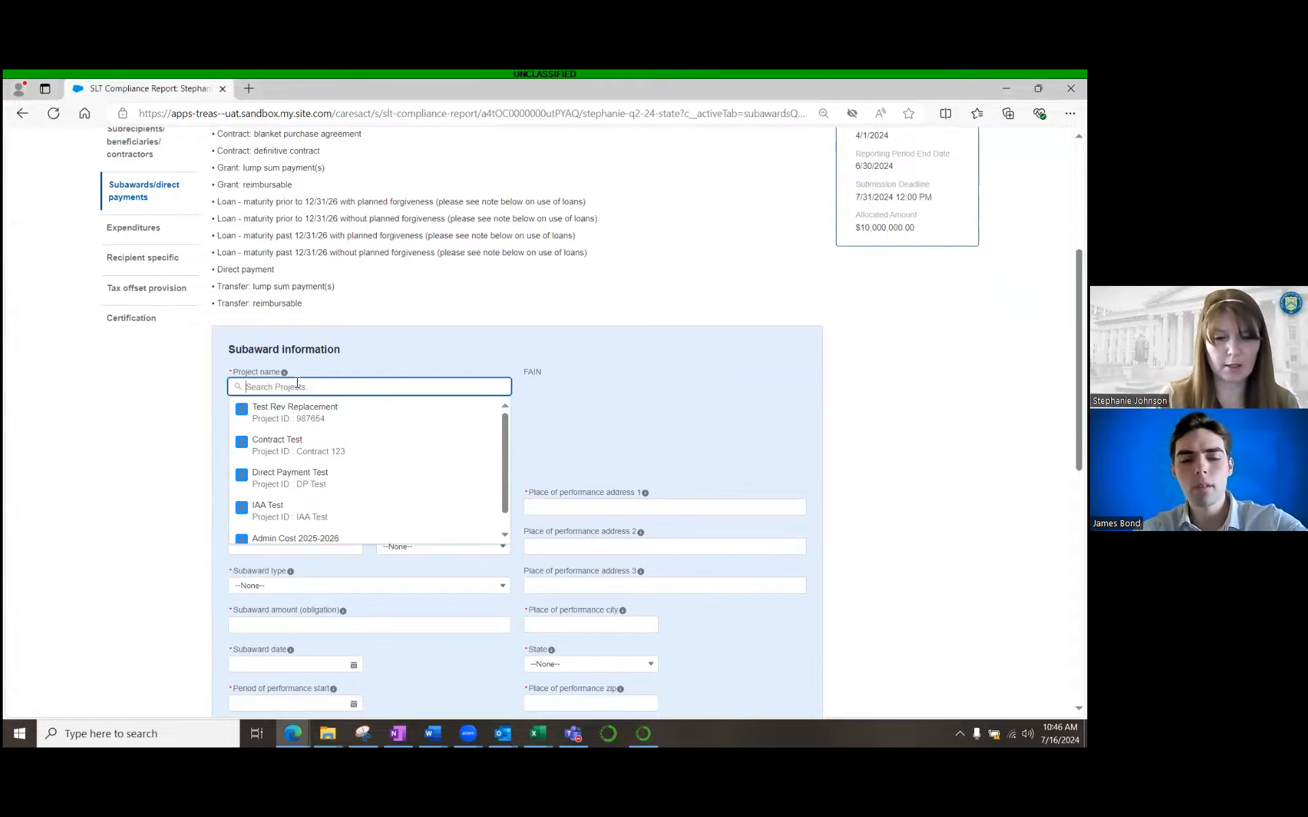
type("con")
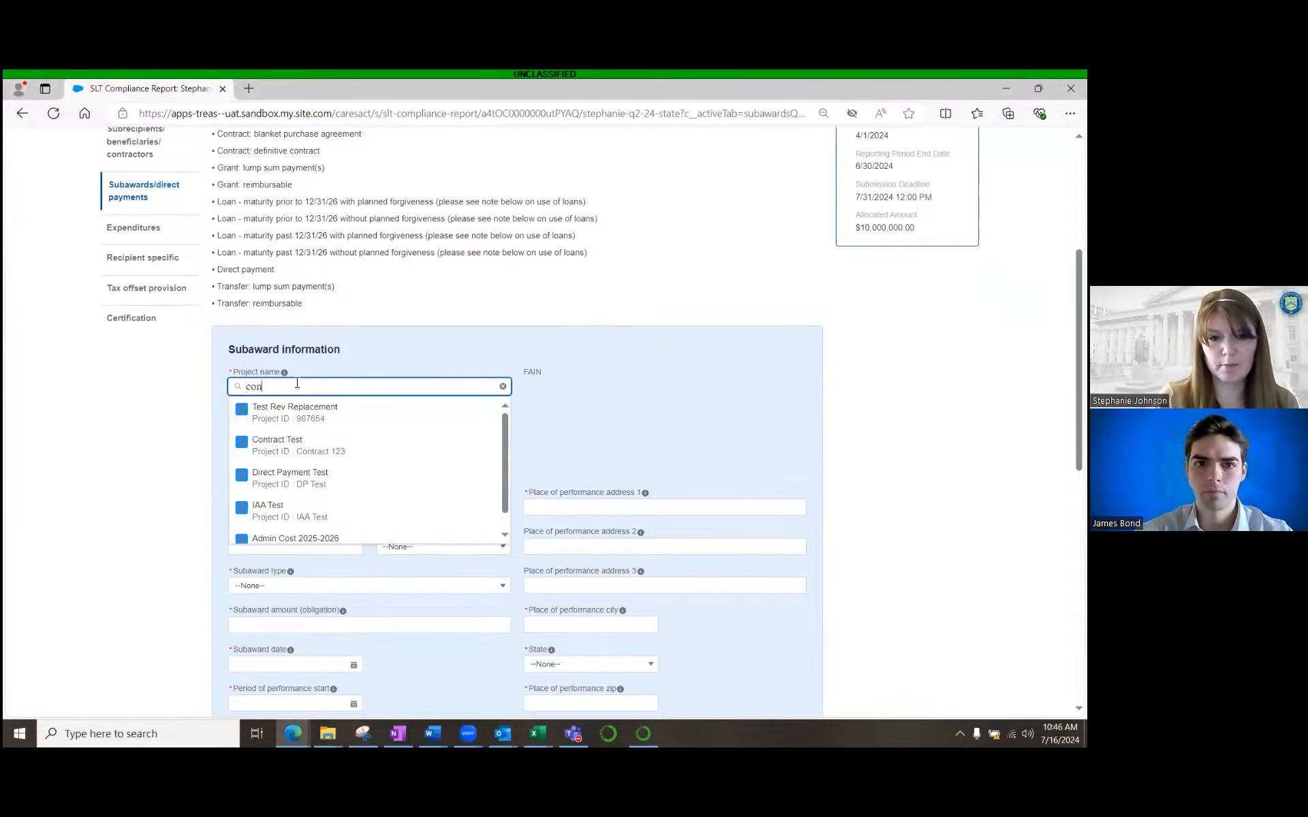
left_click(267, 410)
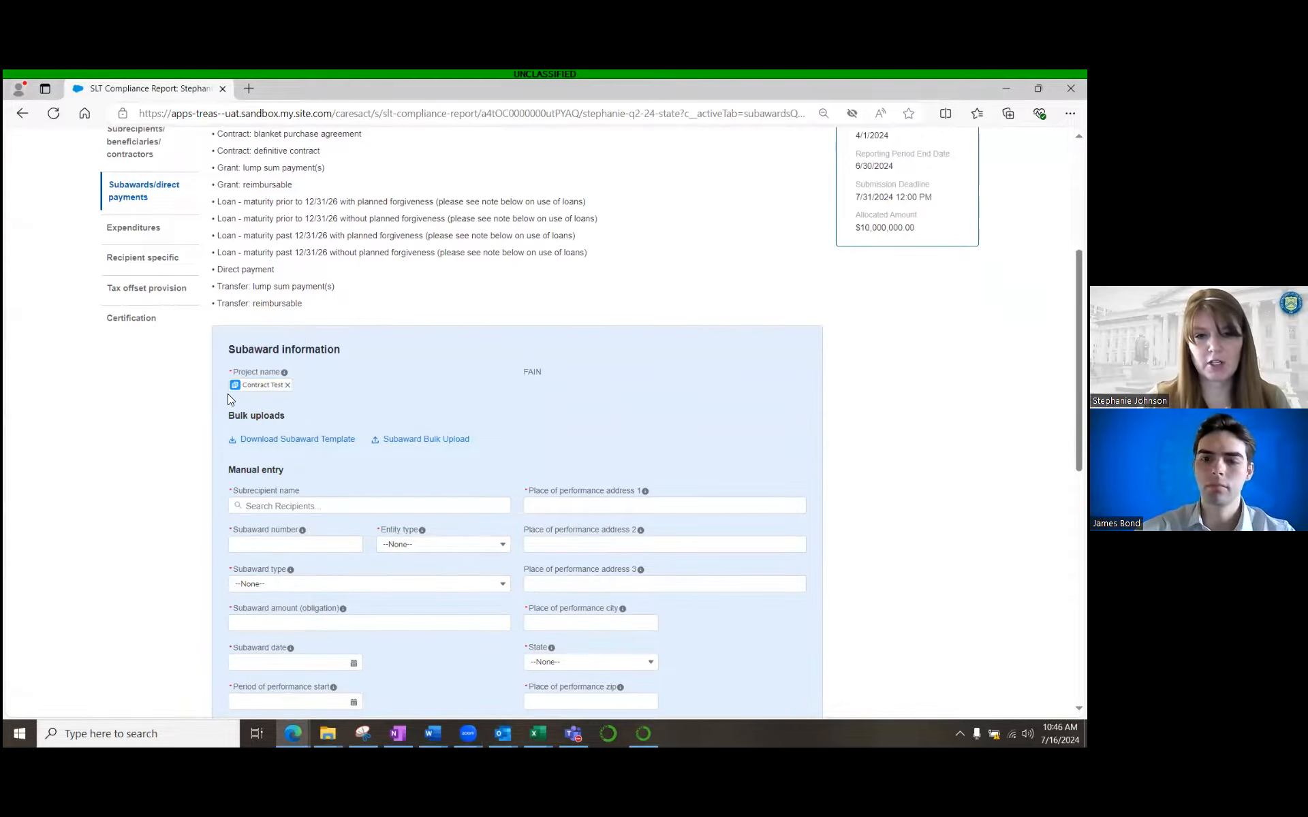
left_click(308, 507)
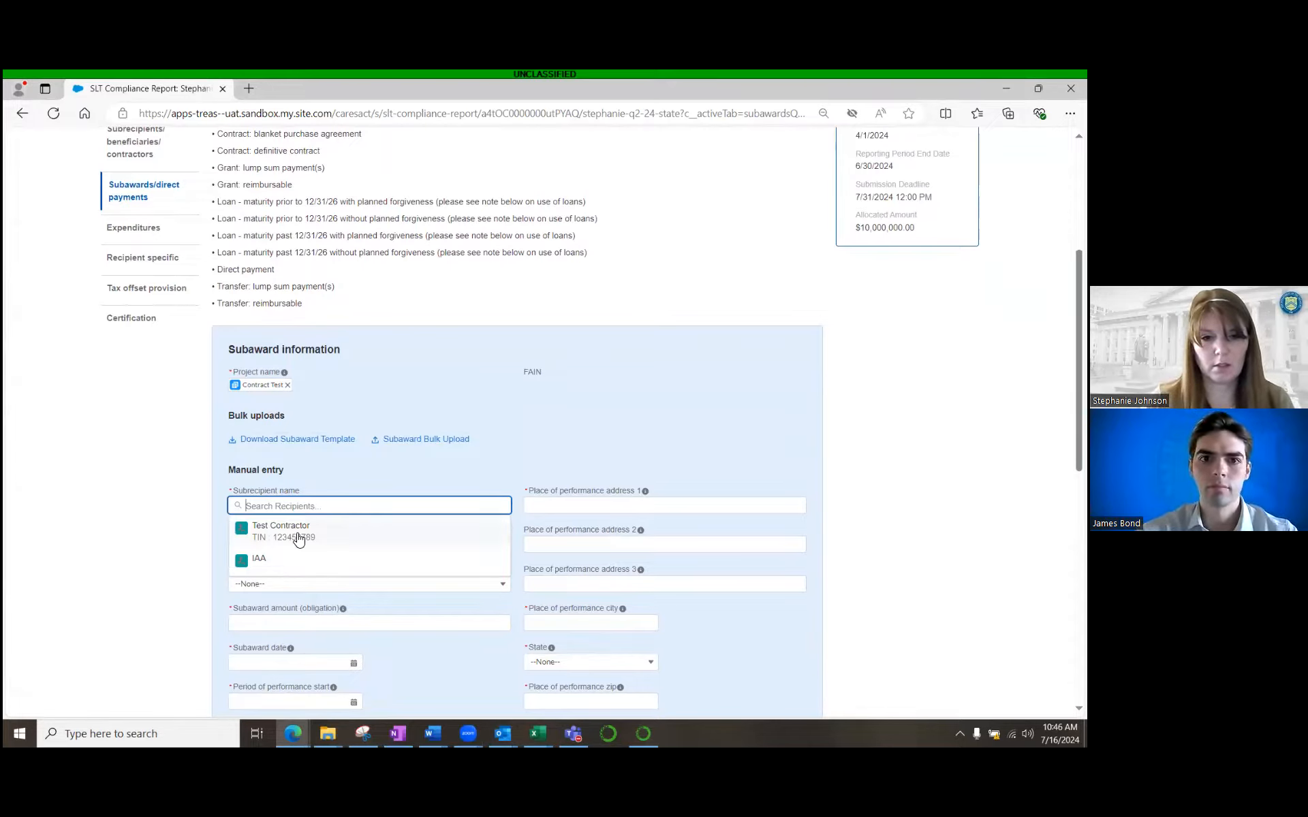
left_click(293, 535)
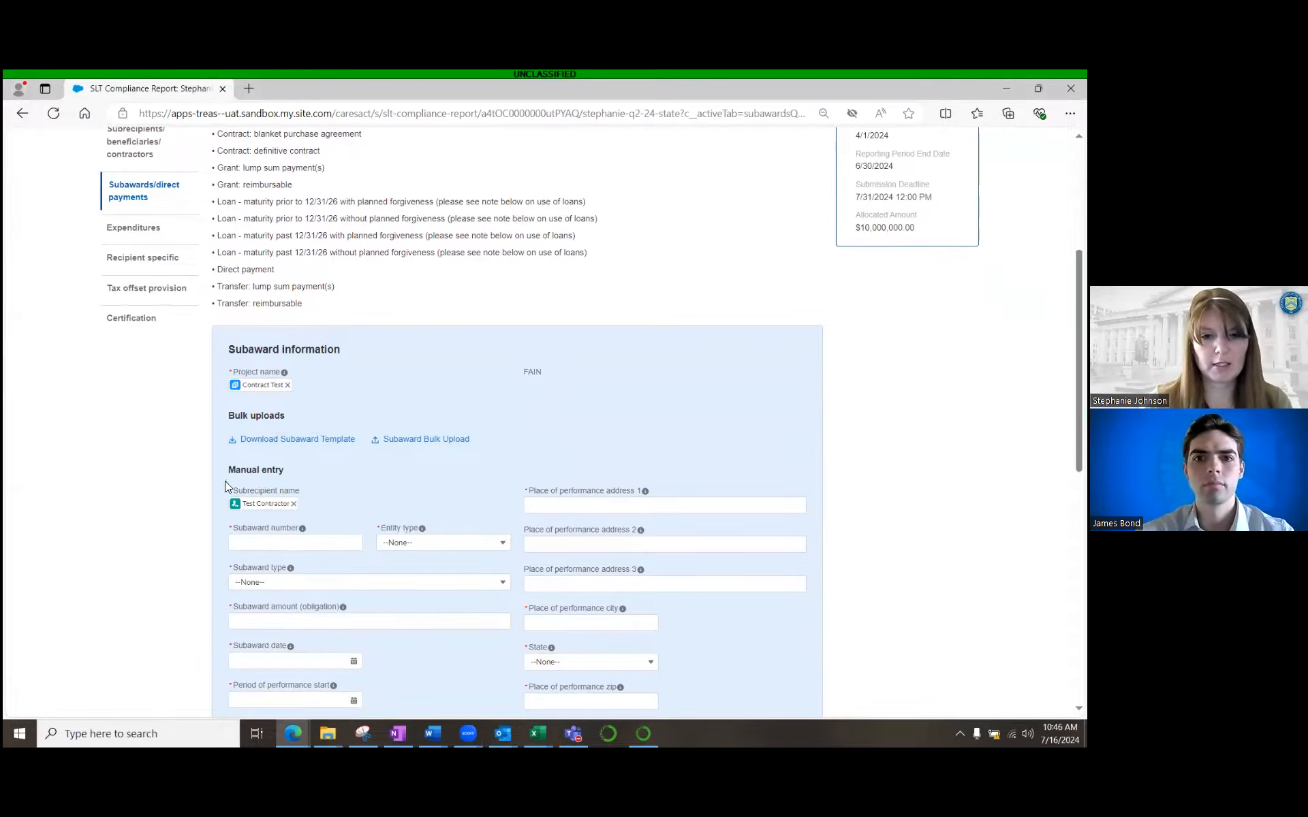
- Enter the street address and city for the subaward's place of performance
left_click(528, 504)
type("123")
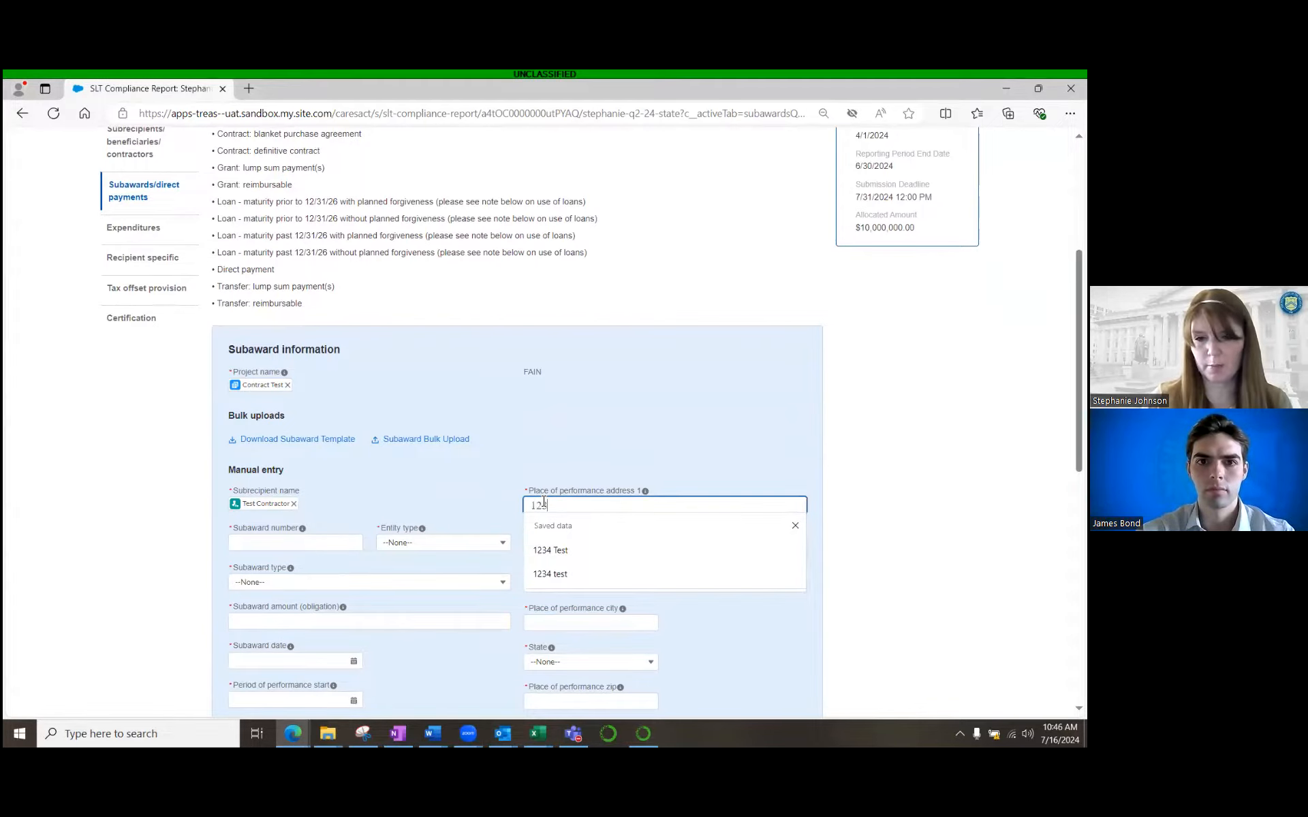
type(" Test")
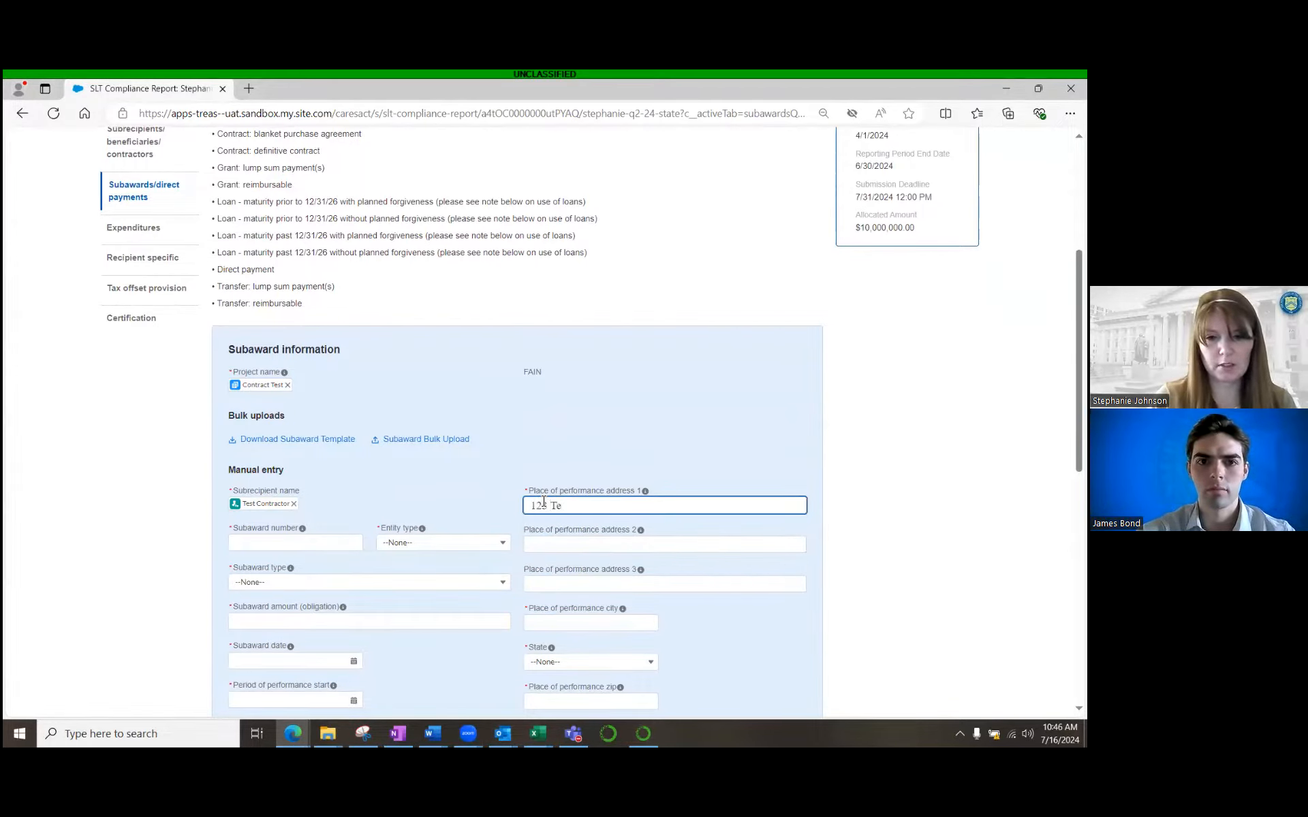
key("Tab")
key("Tab")
key("Tab")
key("Tab")
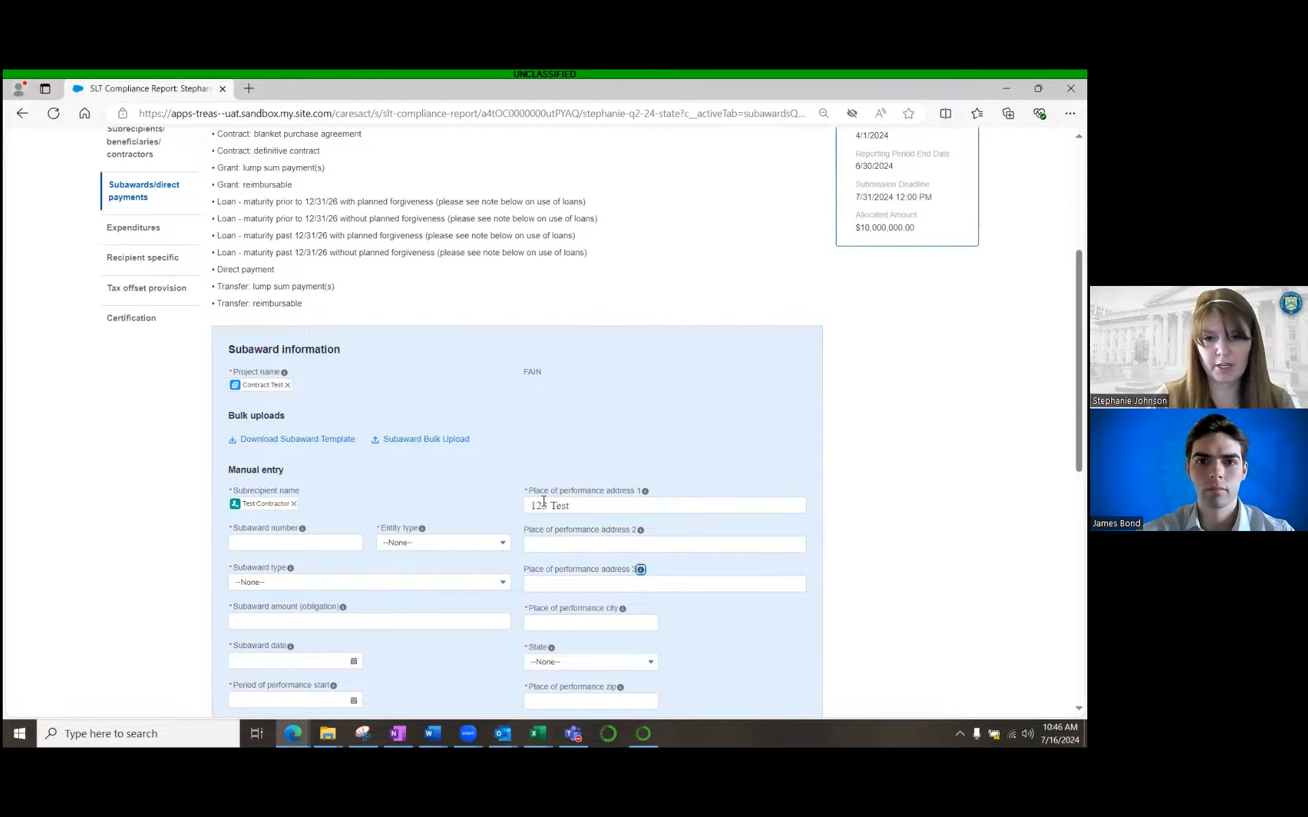
key("Tab")
key("Tab")
type("Test")
key("Tab")
key("Tab")
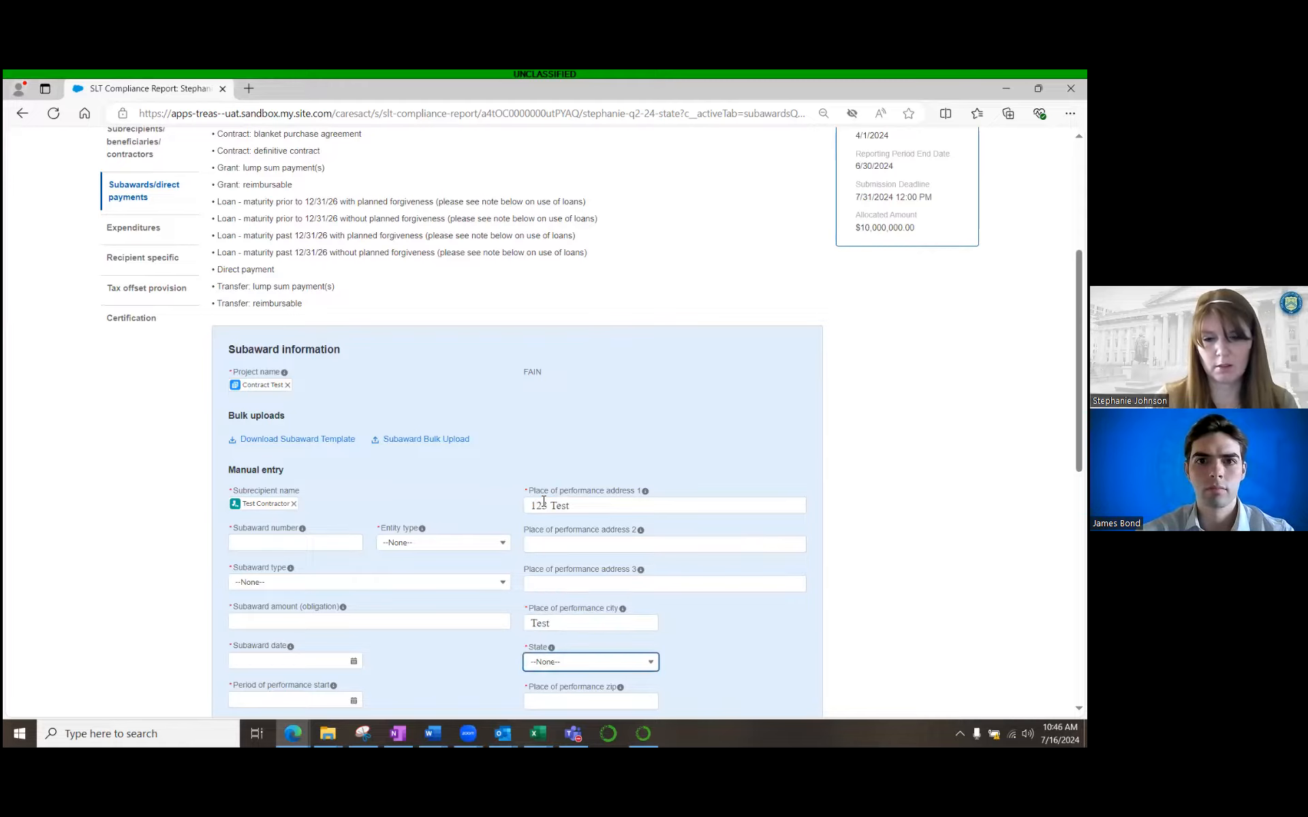
- Set the place of performance state to AK and enter its zip code
left_click(564, 673)
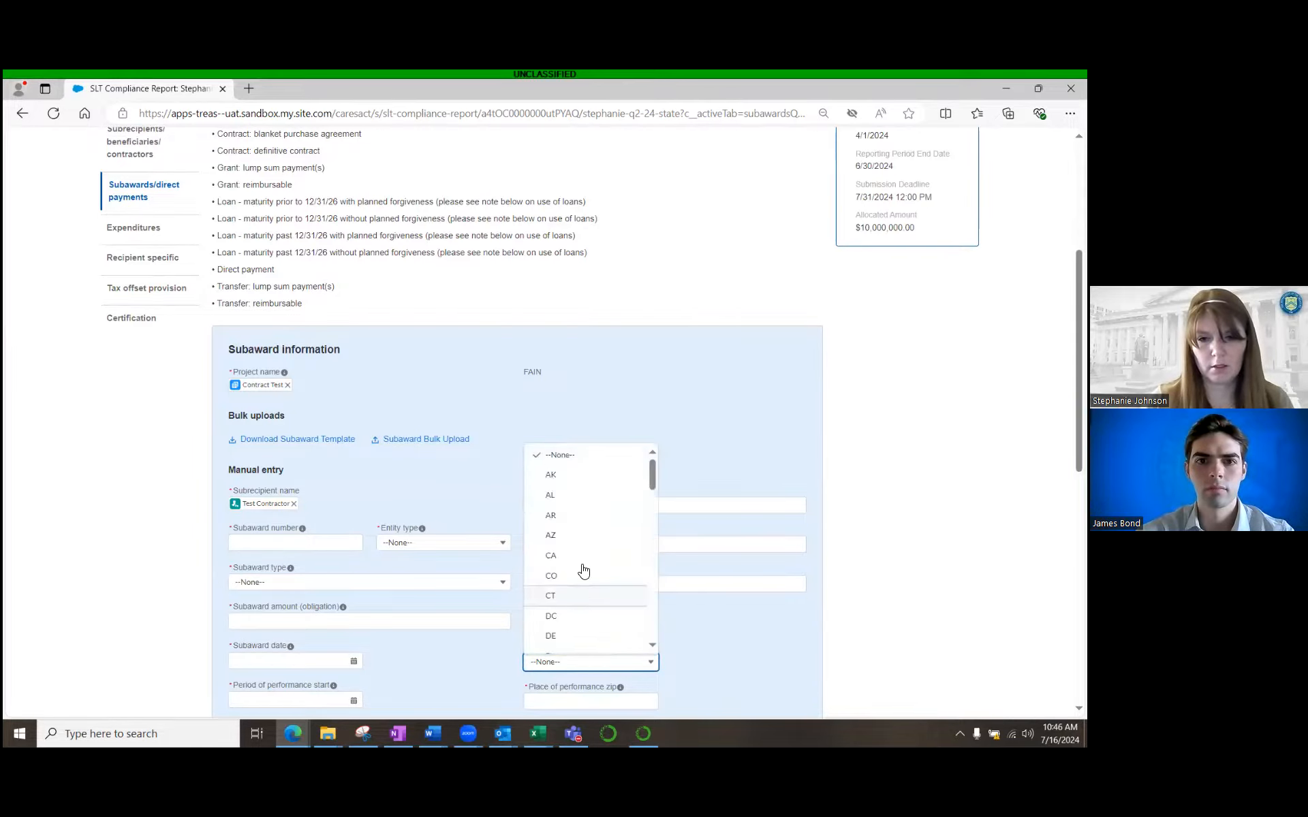
left_click(570, 497)
left_click(573, 704)
type("78945")
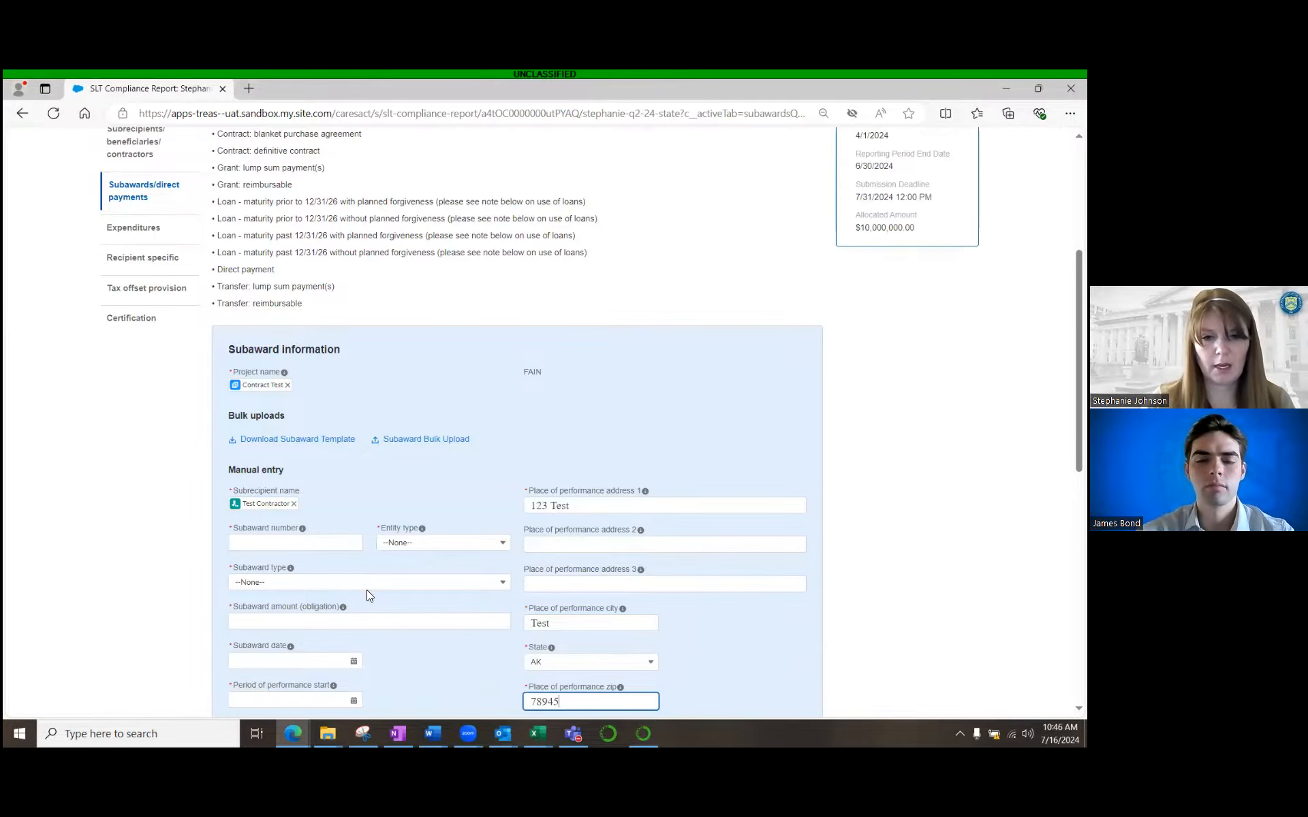
- Check the award number of the existing Contract Test subaward, then set the subaward number to 456-A and the entity type to Contractor
scroll(368, 596, "down", 1)
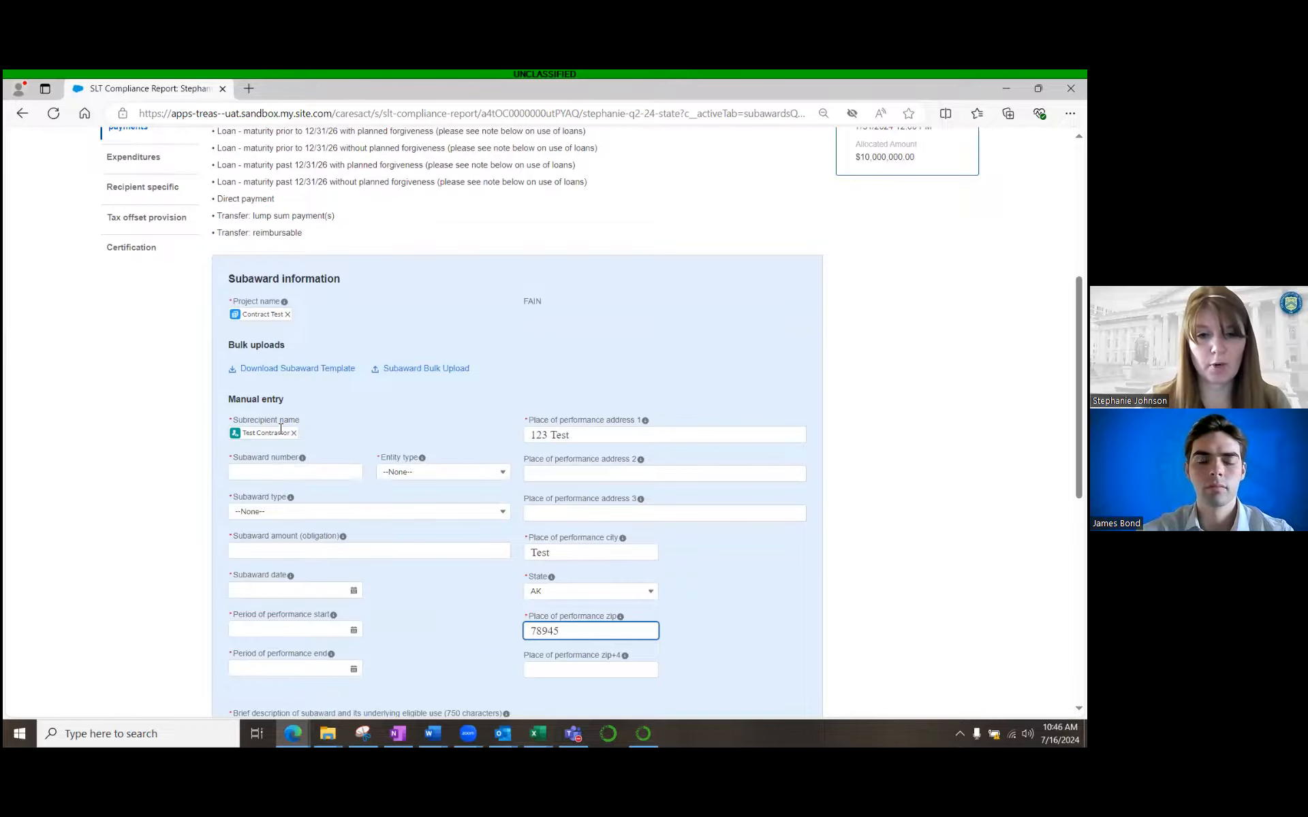
scroll(332, 475, "down", 7)
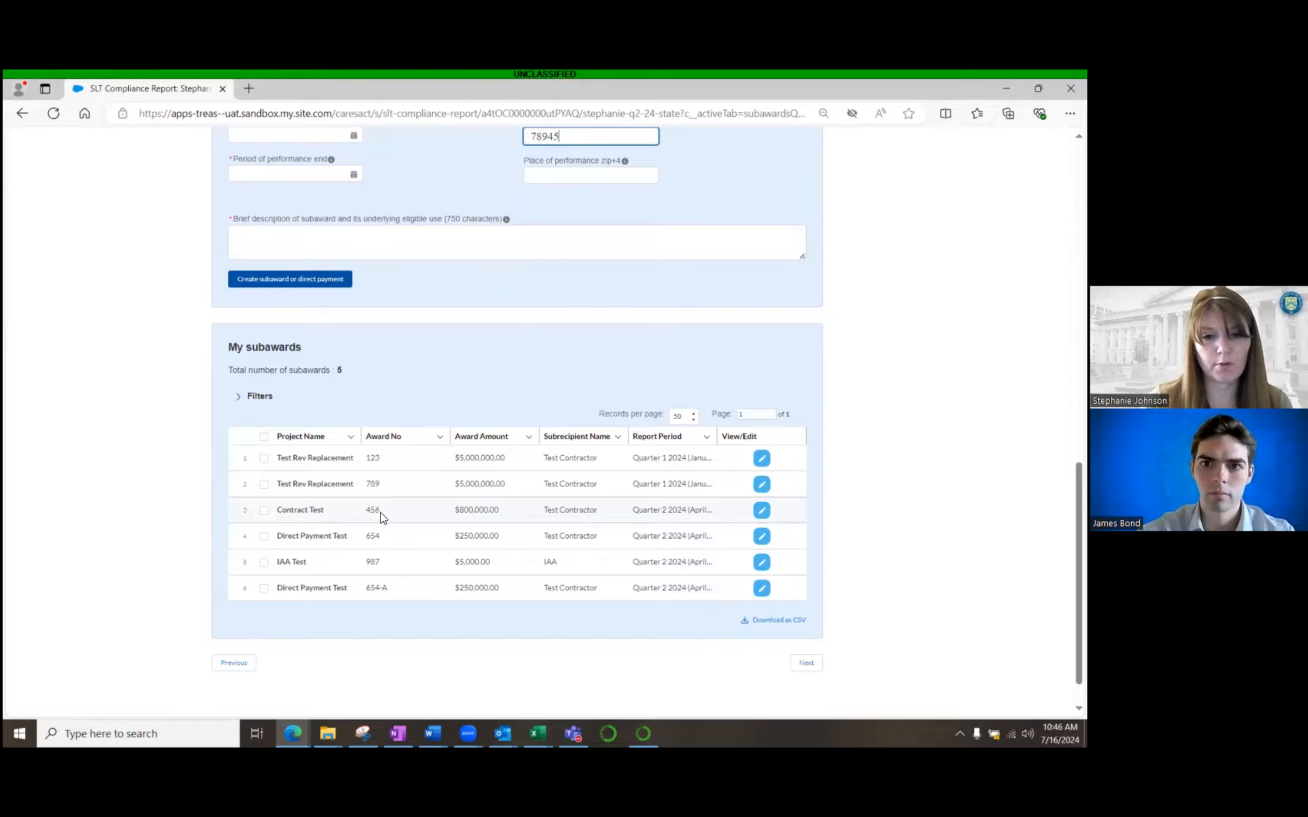
scroll(380, 518, "up", 2)
scroll(380, 513, "up", 5)
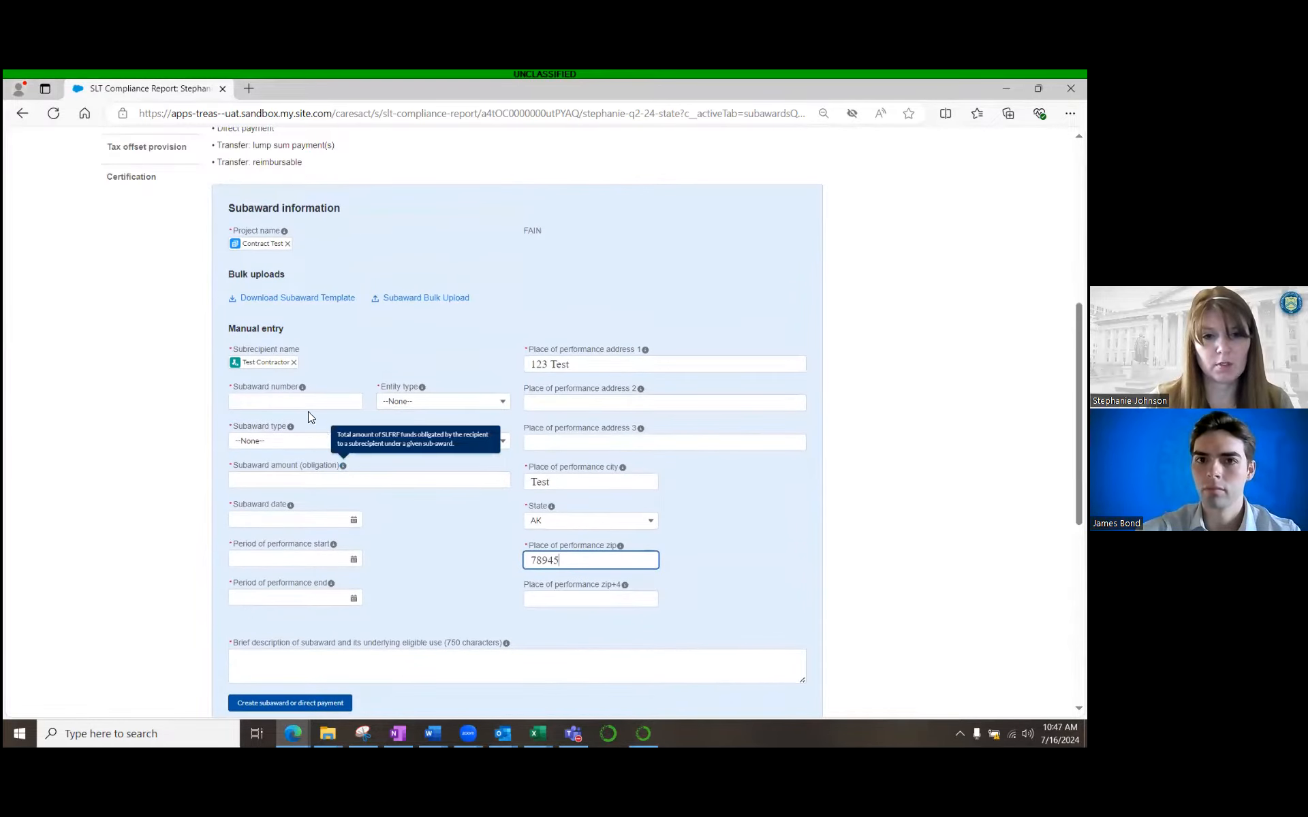
left_click(261, 400)
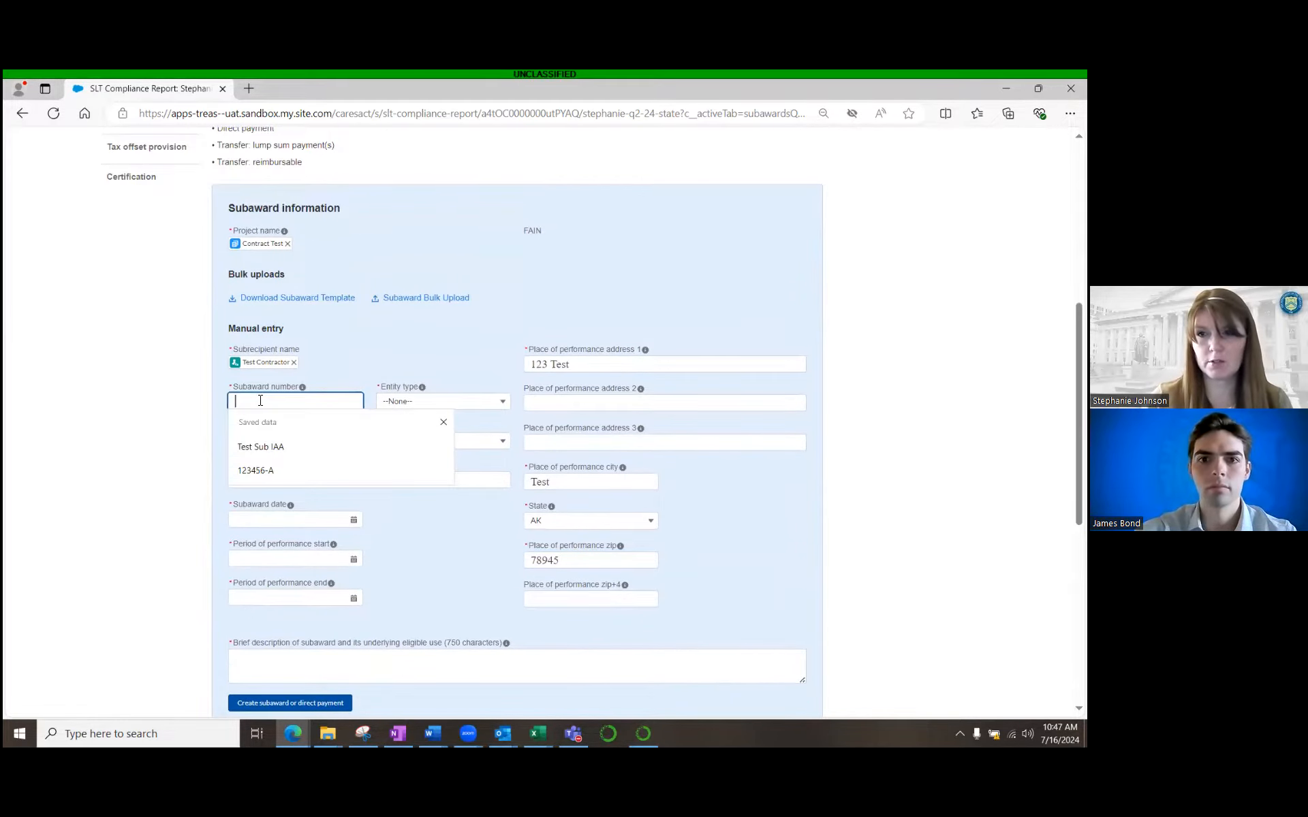
type("456")
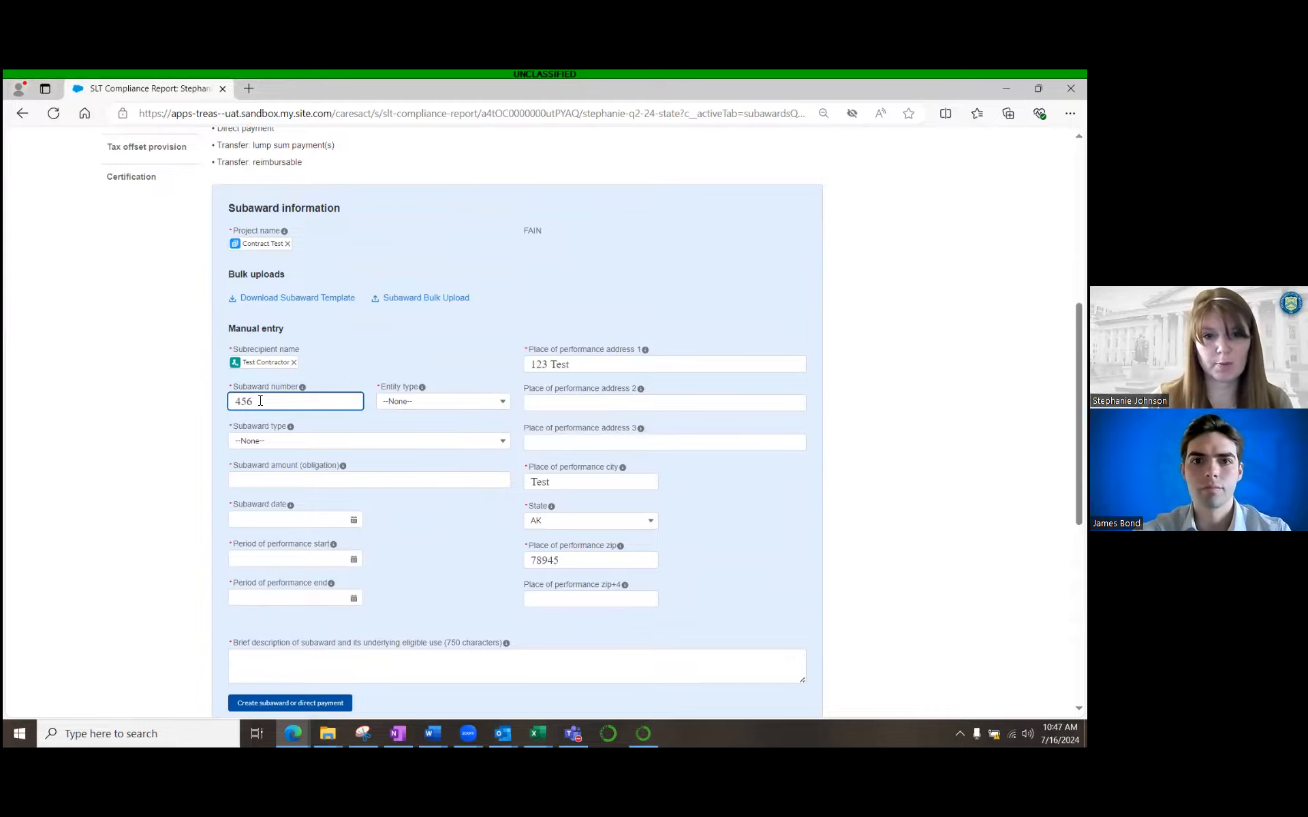
type("-")
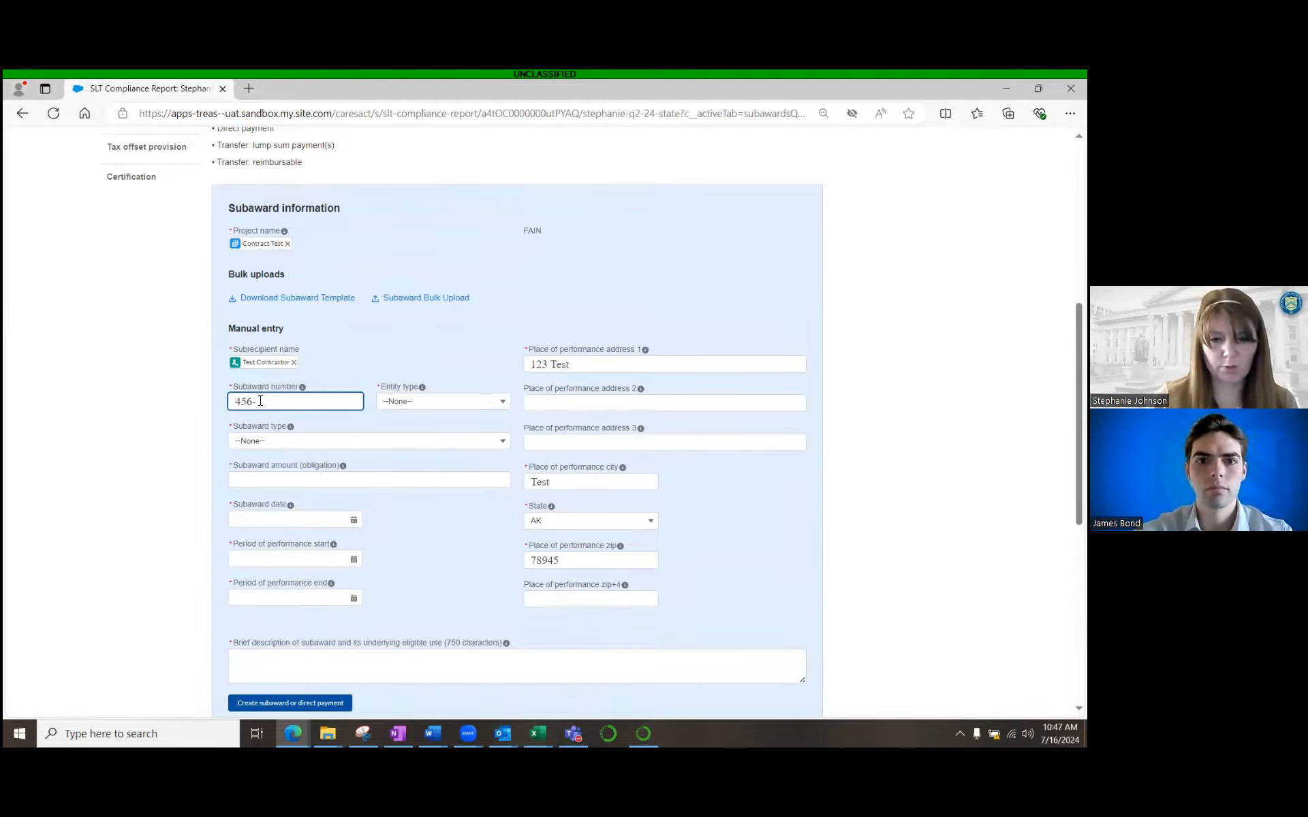
type("2")
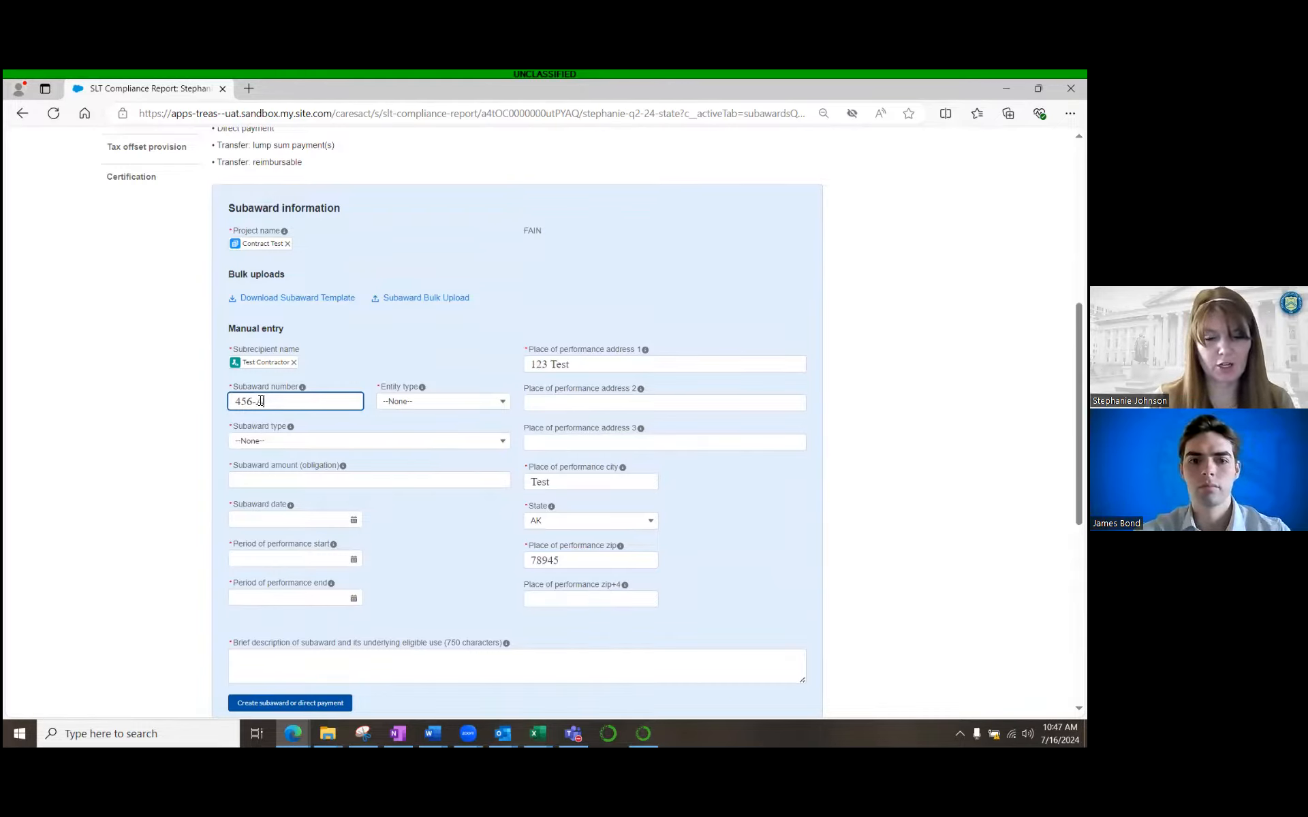
left_click(416, 403)
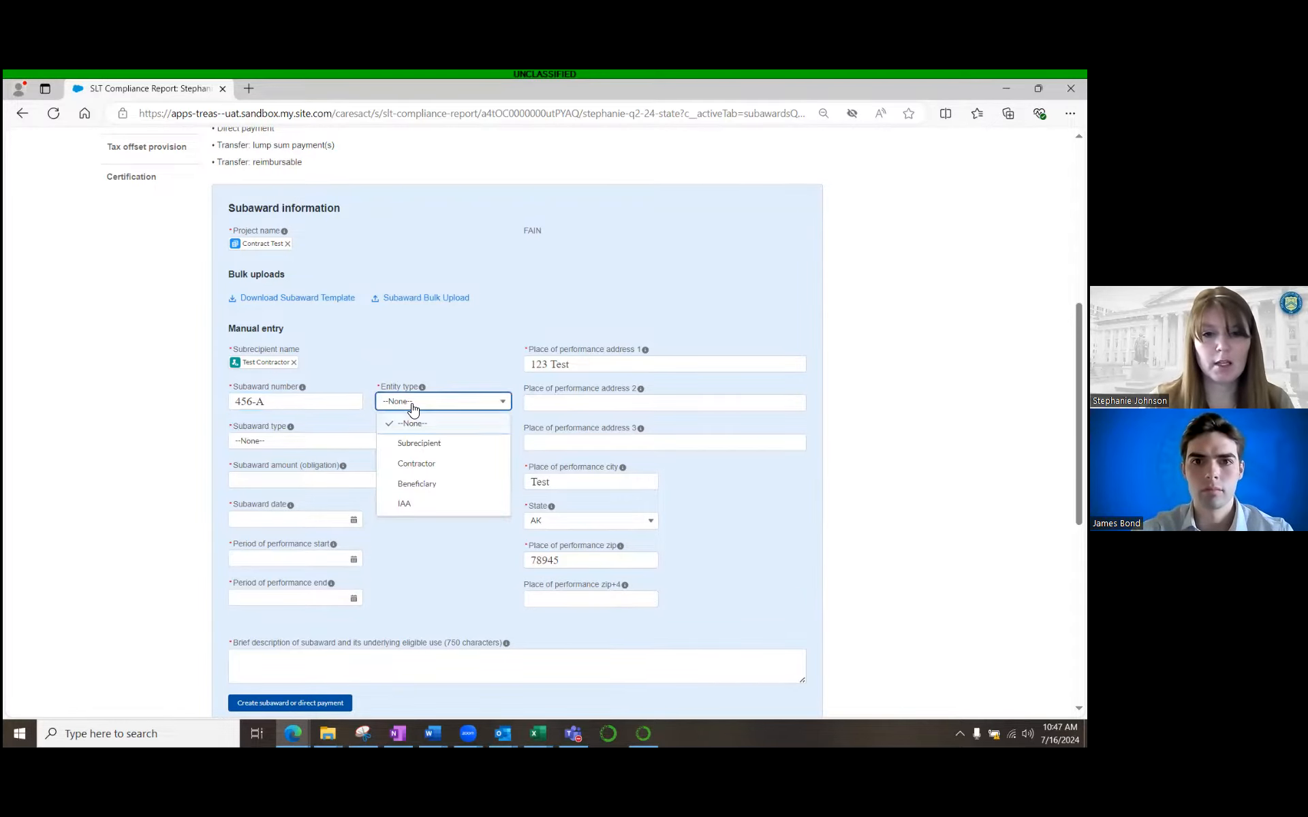
left_click(434, 466)
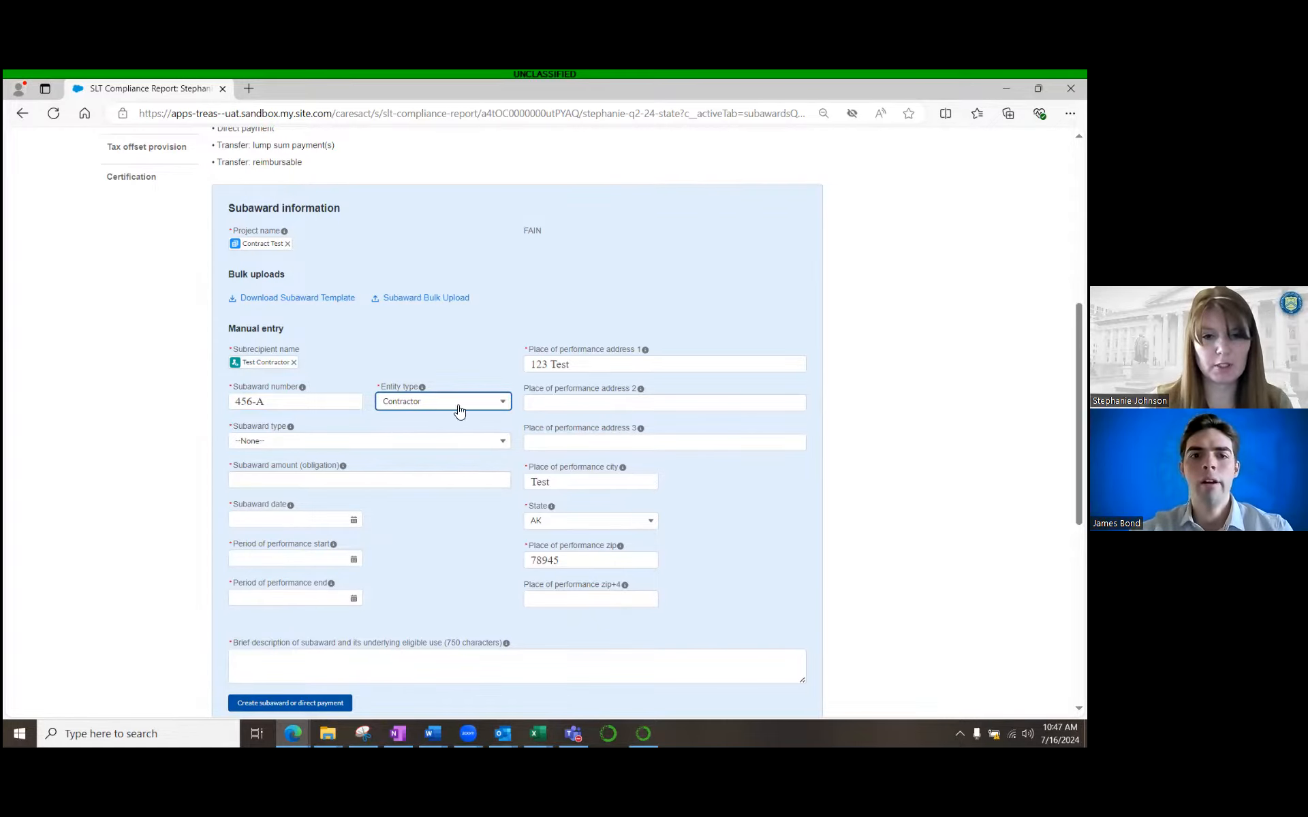
- Set the subaward type to Contract: Purchase Order and the subaward obligation amount to 0.00
scroll(346, 430, "down", 1)
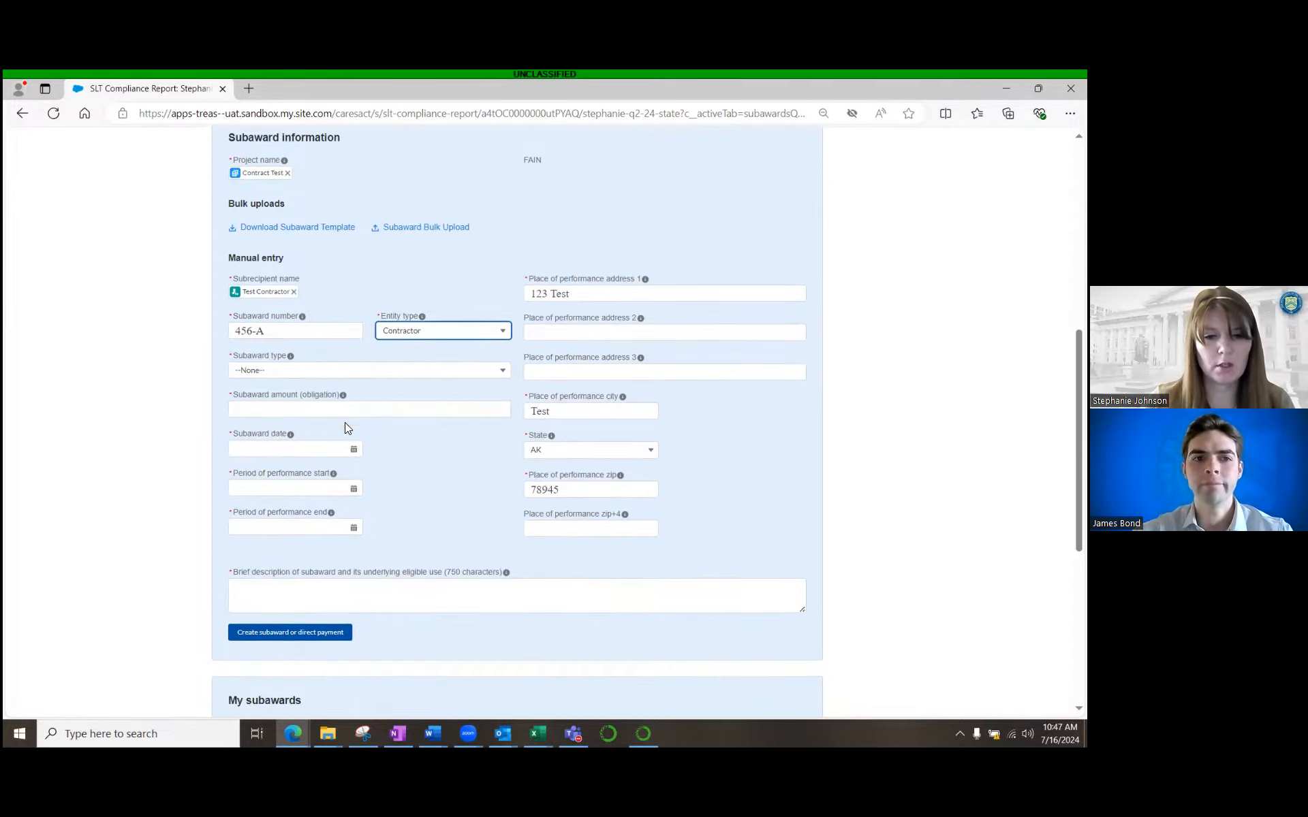
left_click(292, 372)
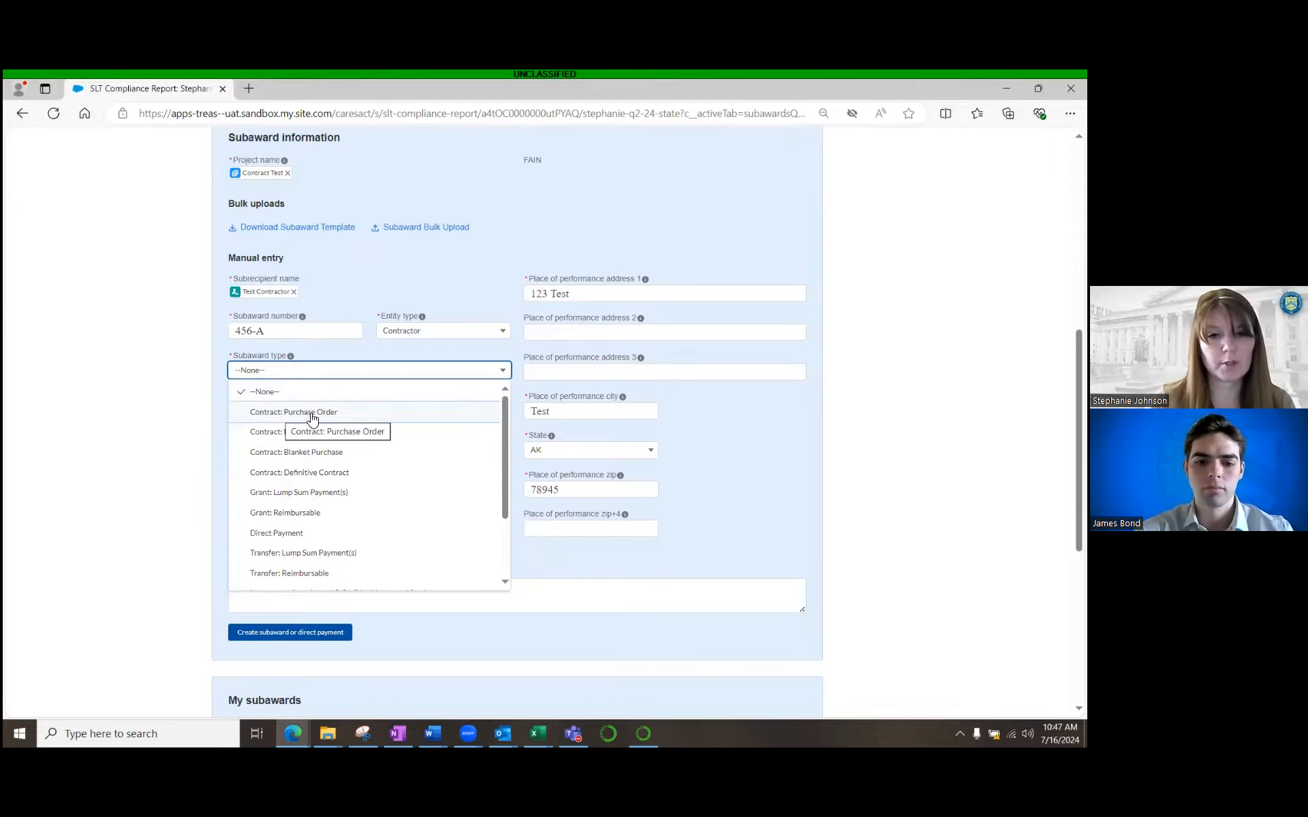
left_click(280, 414)
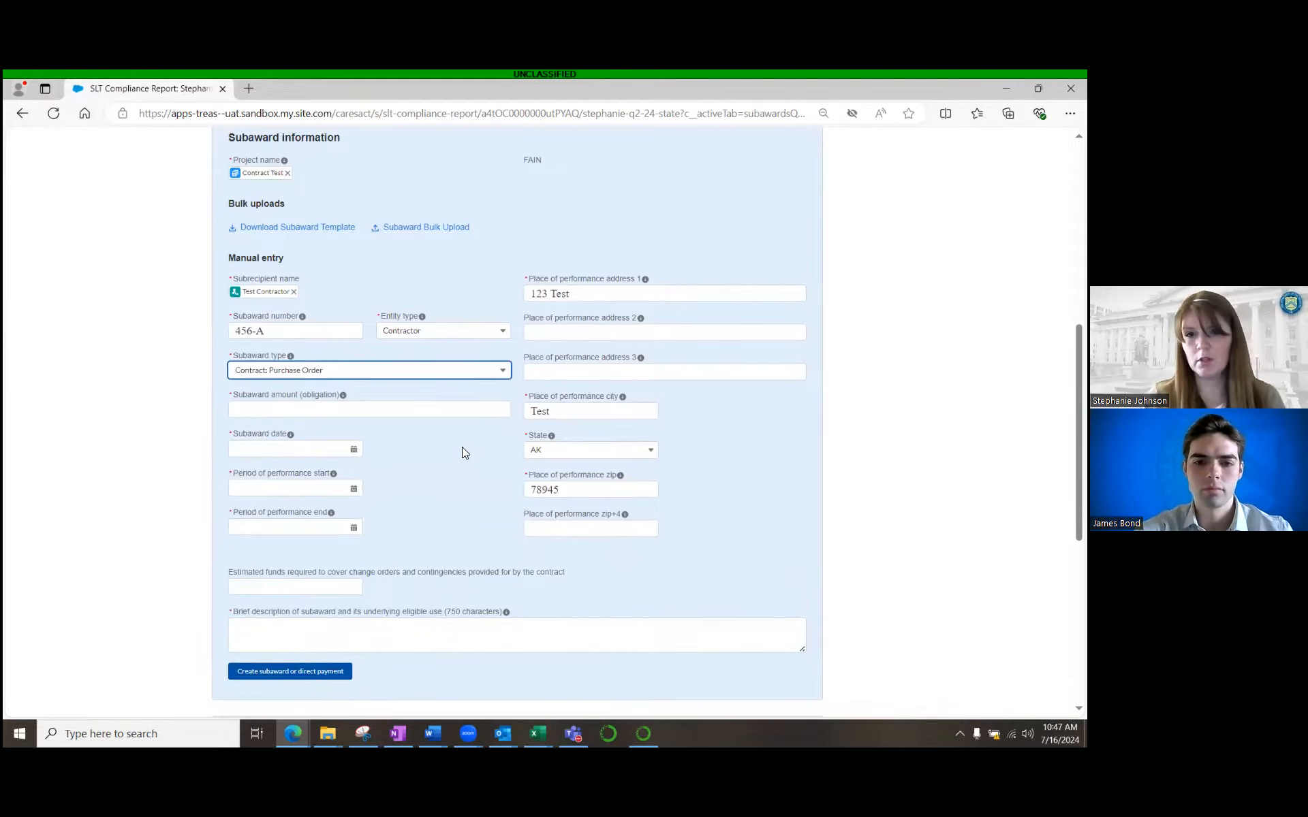
left_click(322, 413)
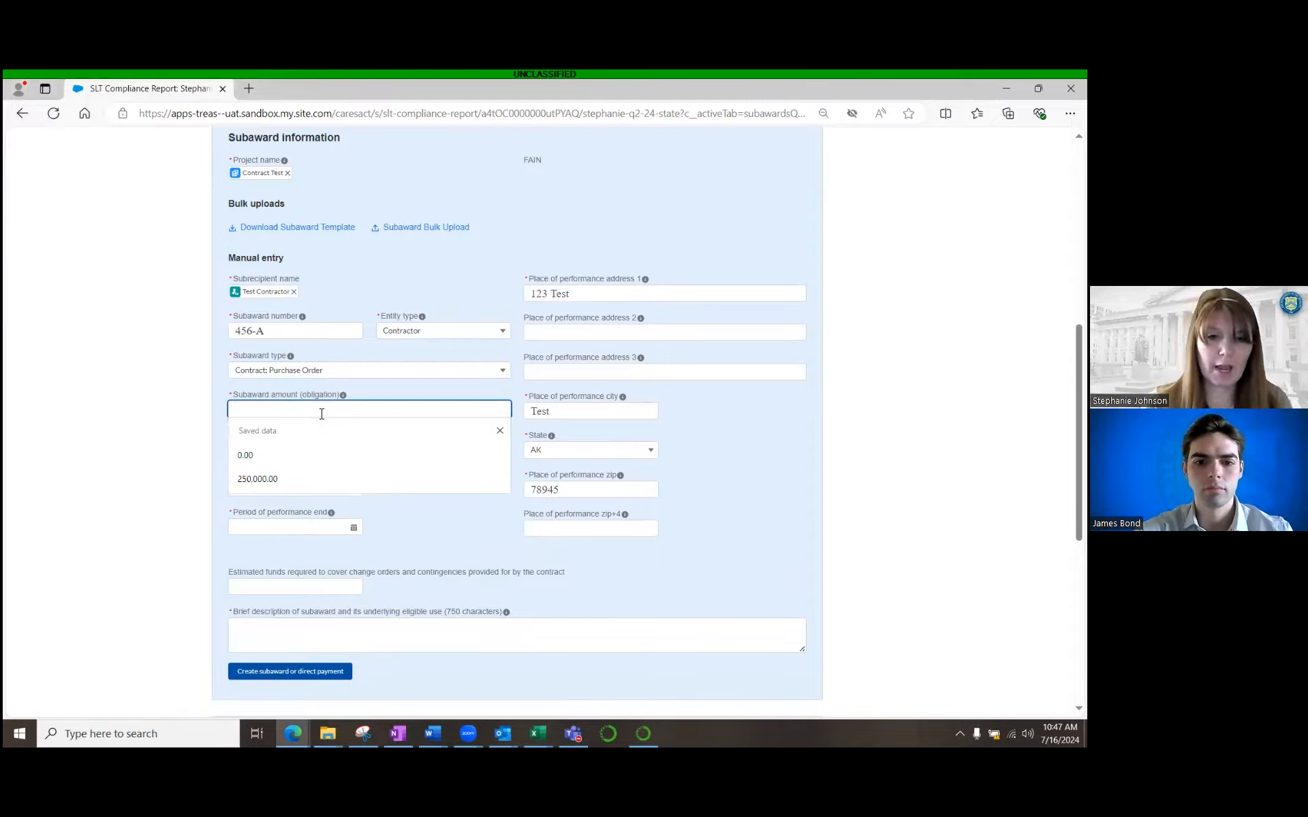
type("0")
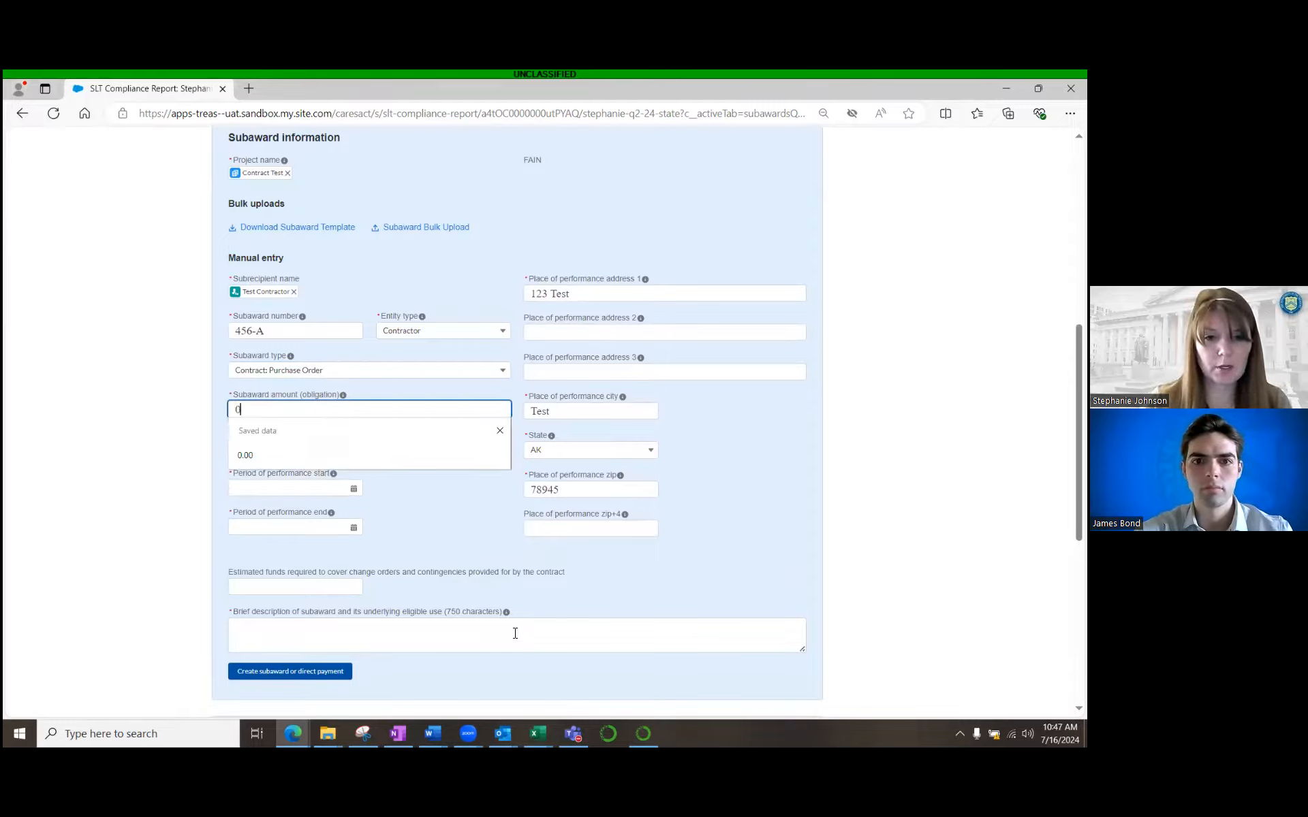
key("Tab")
left_click(423, 460)
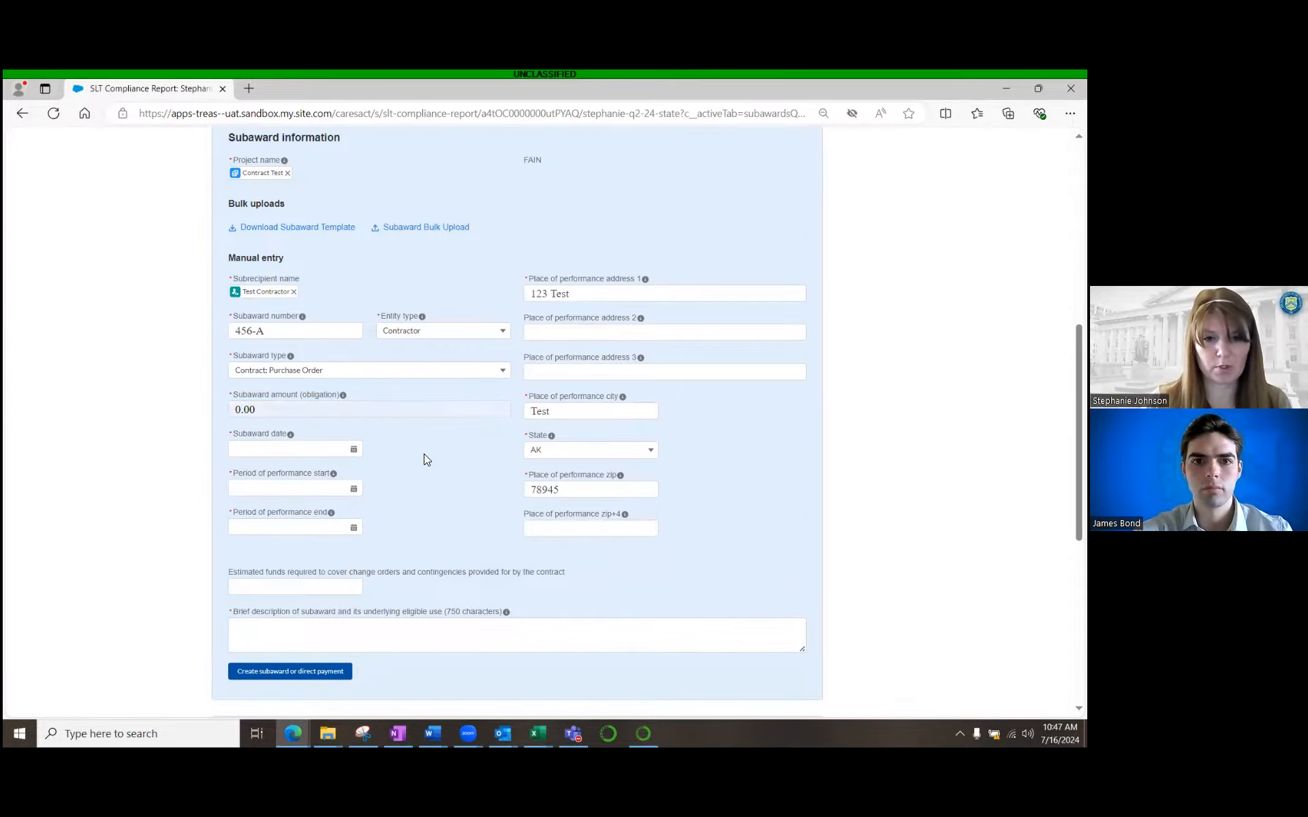
- Set the subaward date to Jul 15, 2024
scroll(429, 459, "down", 1)
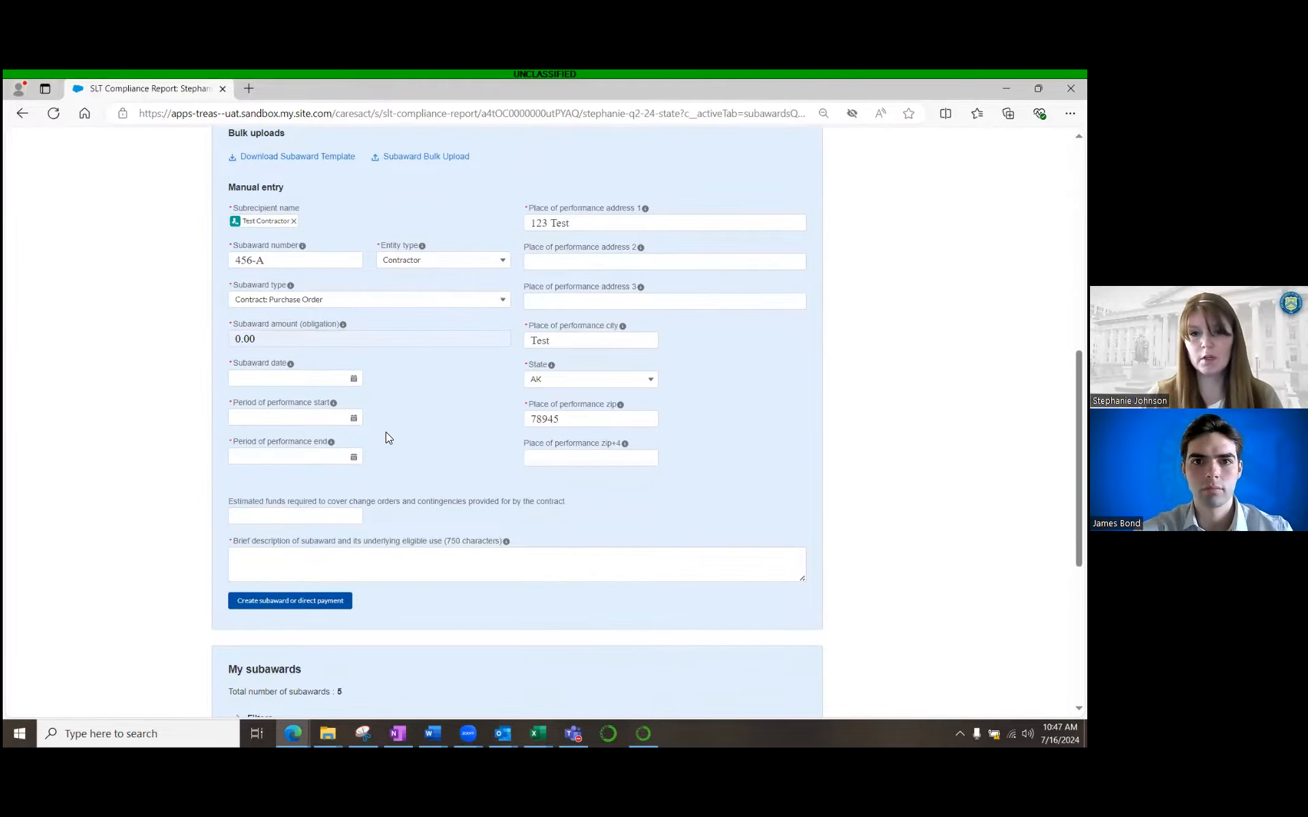
left_click(353, 380)
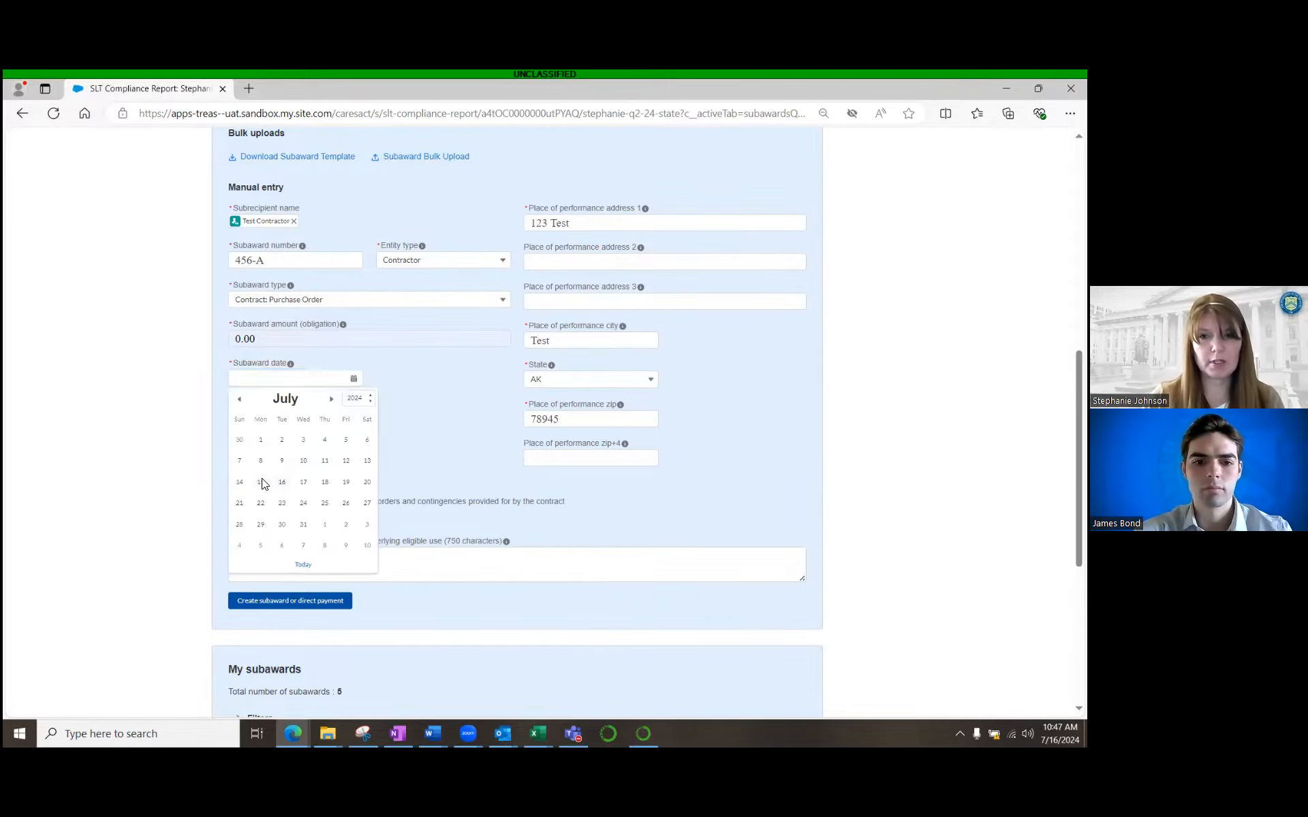
left_click(263, 483)
left_click(415, 423)
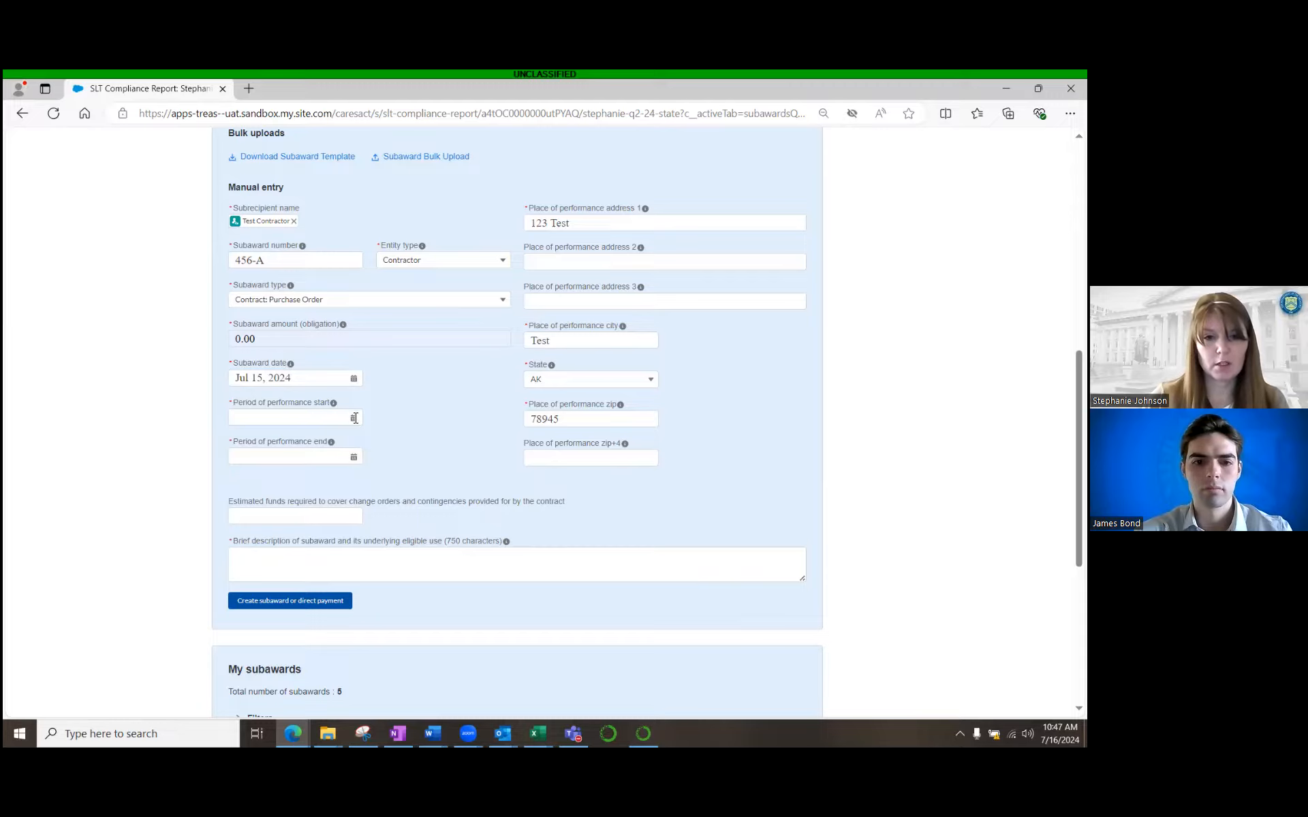
- Set the subaward's period of performance start to Jan 1, 2025
left_click(355, 418)
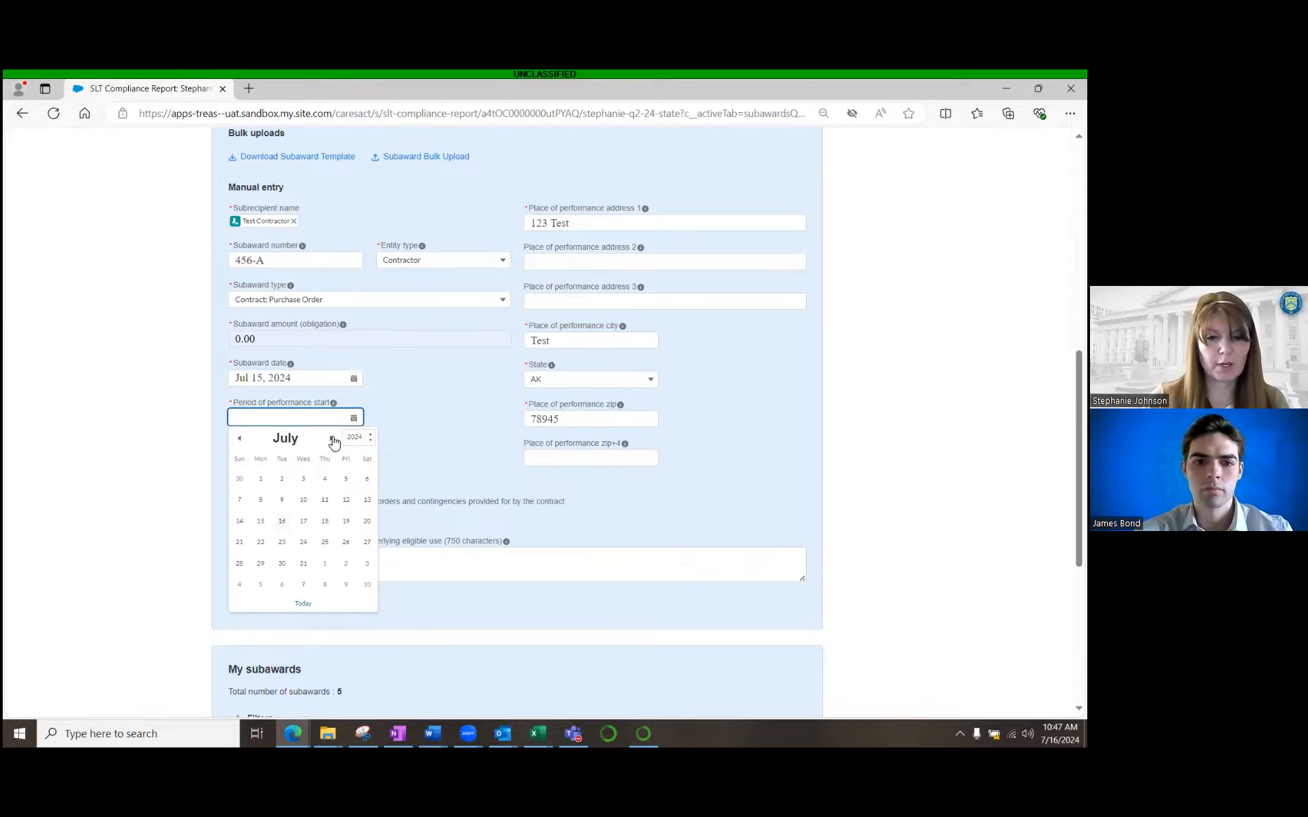
left_click(332, 438)
left_click(333, 438)
left_click(332, 439)
left_click(332, 438)
left_click(332, 440)
left_click(333, 439)
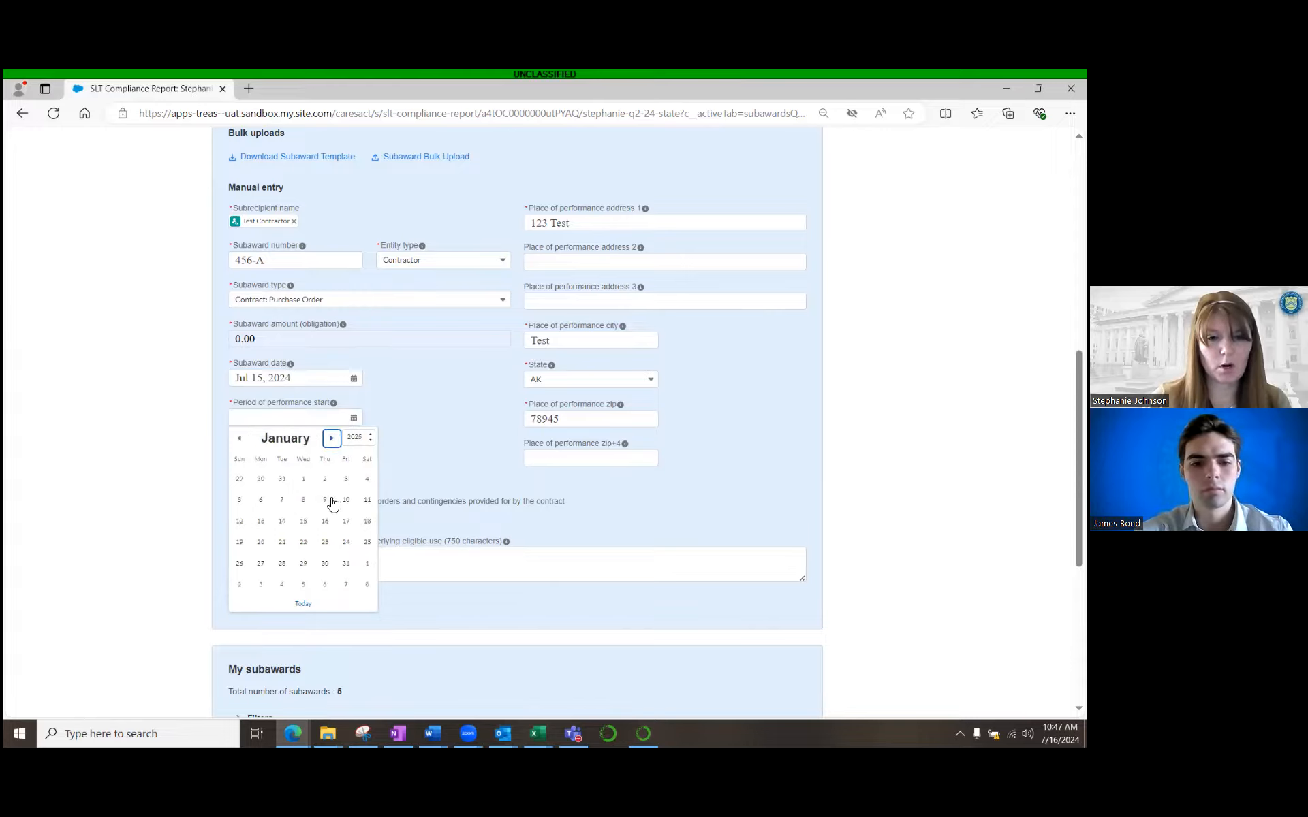
left_click(303, 480)
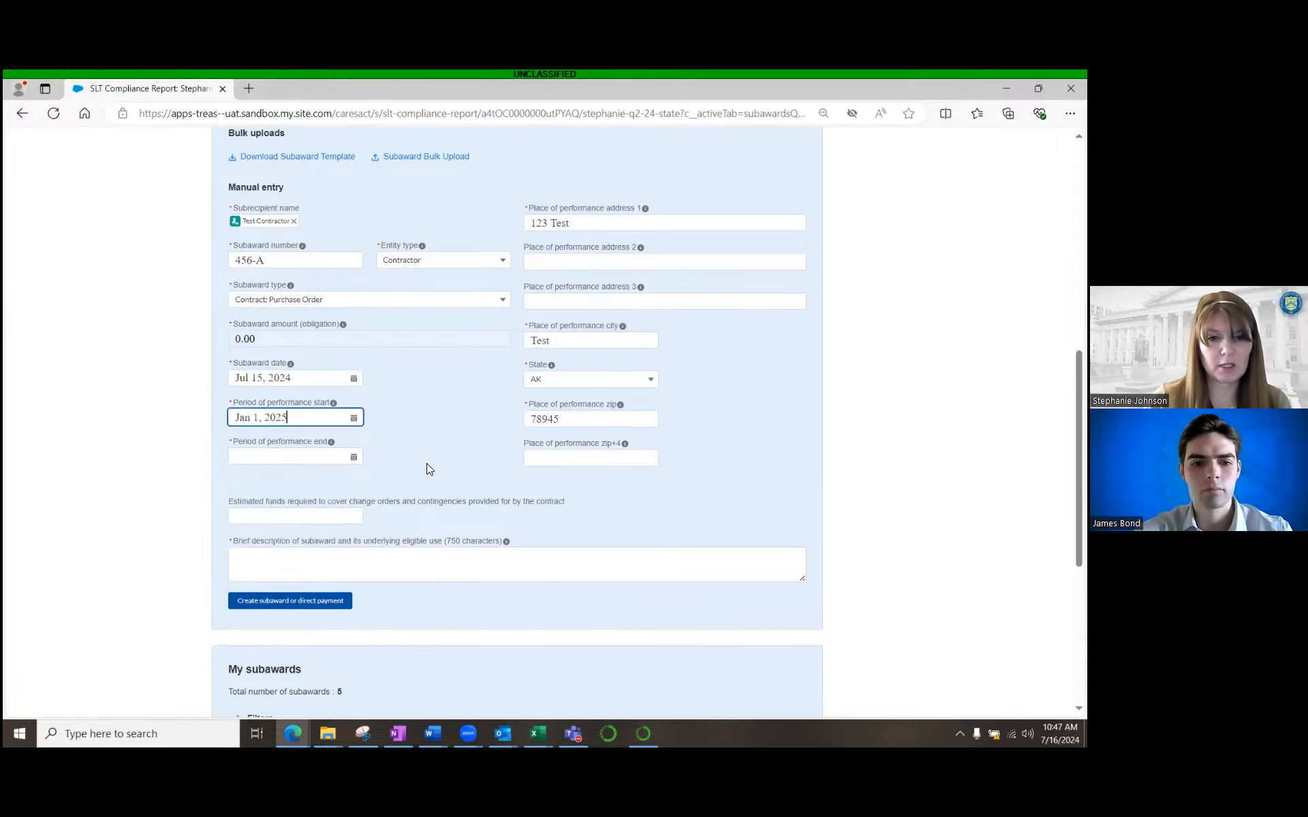
- Set the subaward's period of performance end to Dec 31, 2026
left_click(353, 458)
left_click(333, 479)
left_click(333, 478)
left_click(332, 478)
left_click(333, 478)
left_click(333, 479)
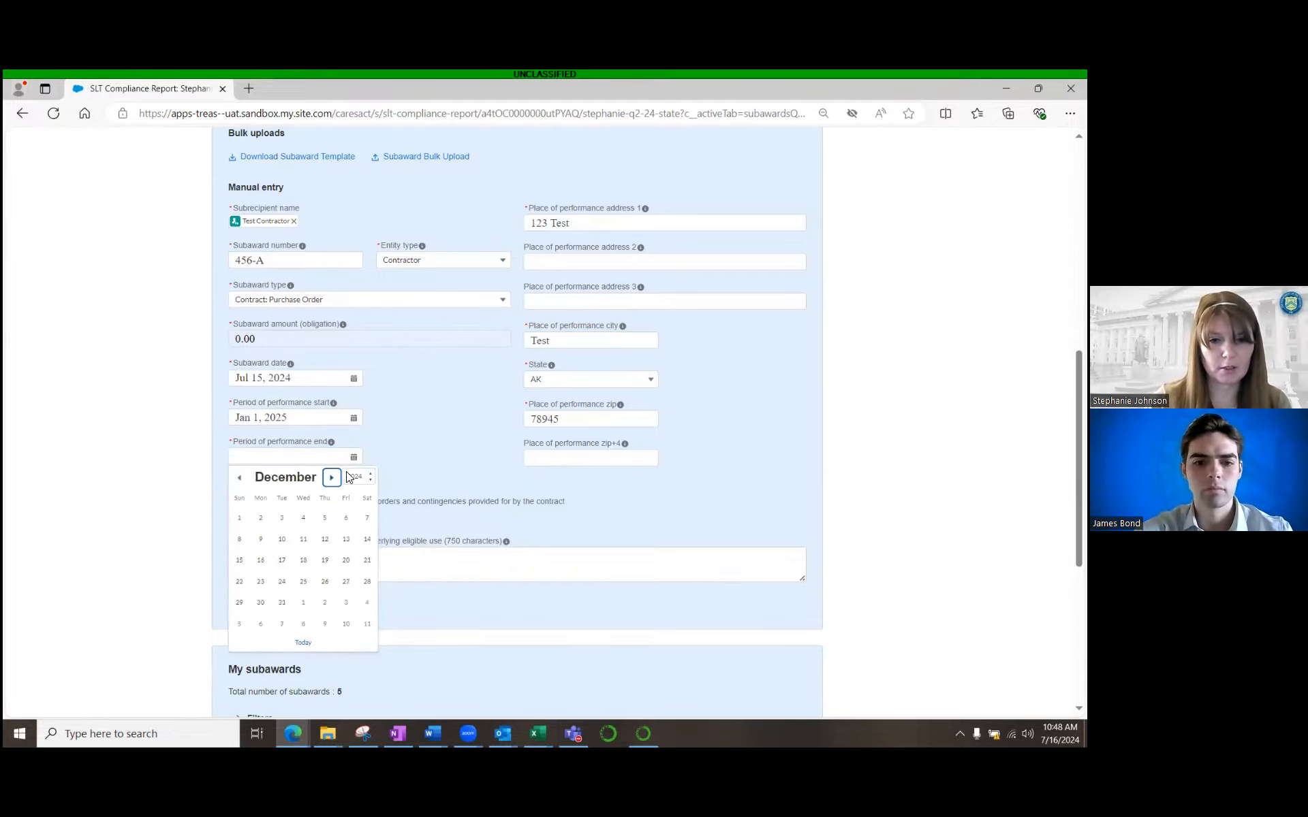
left_click(373, 476)
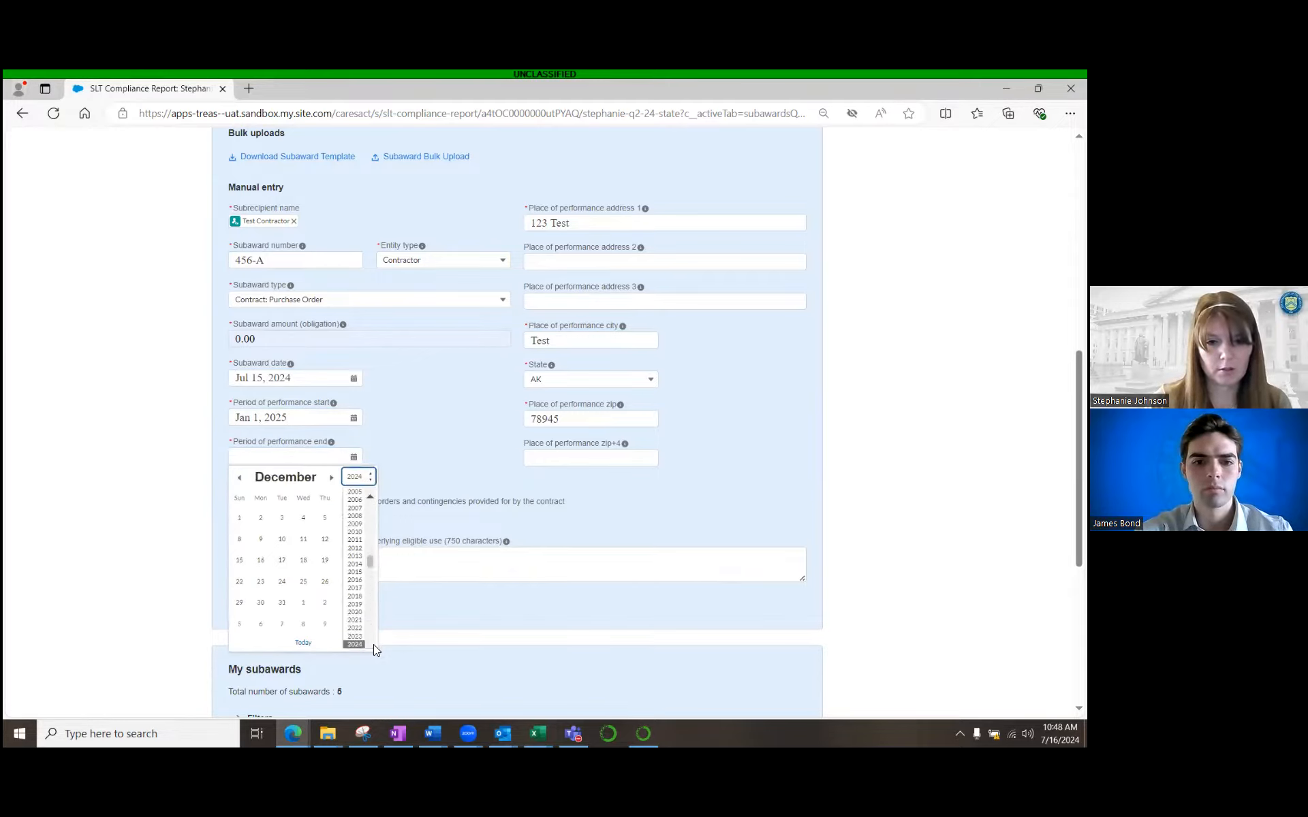
left_click(357, 632)
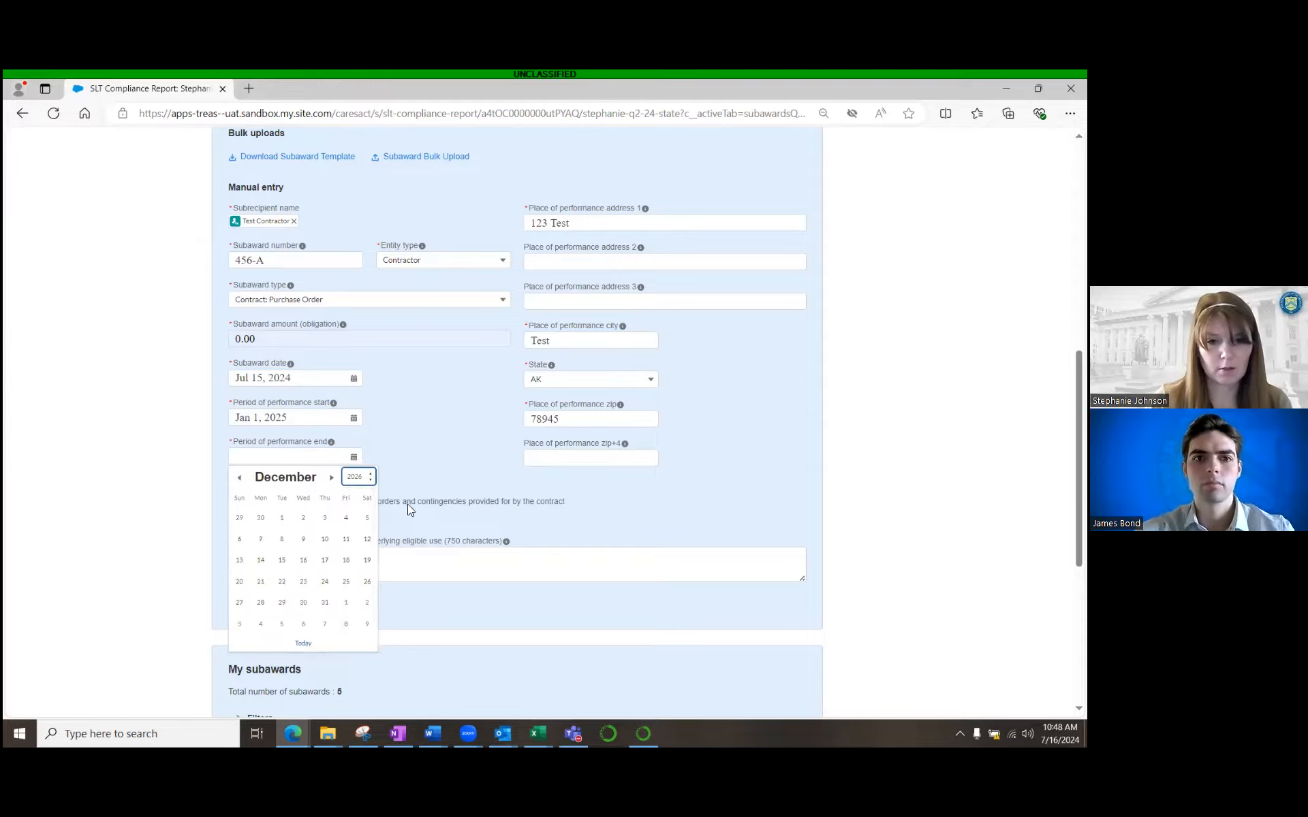
left_click(324, 602)
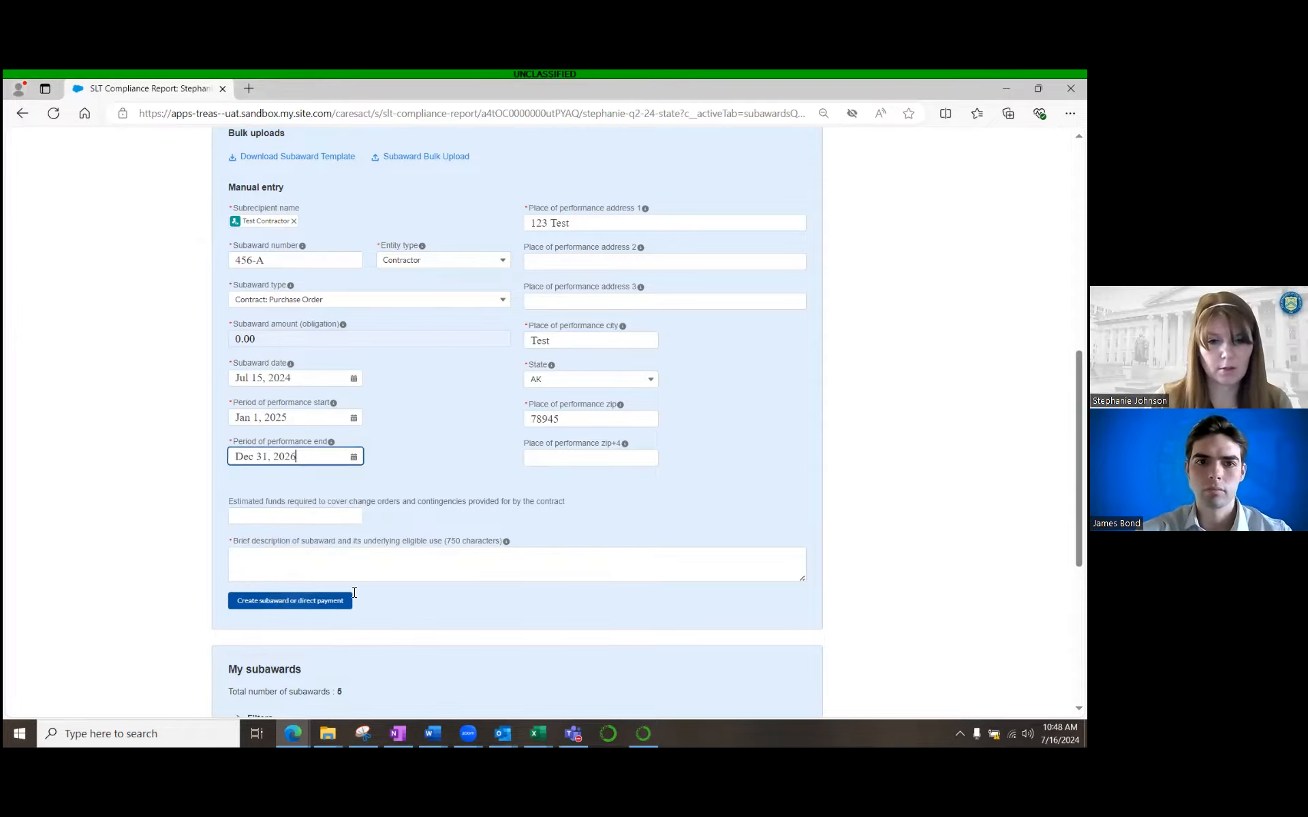
left_click(431, 480)
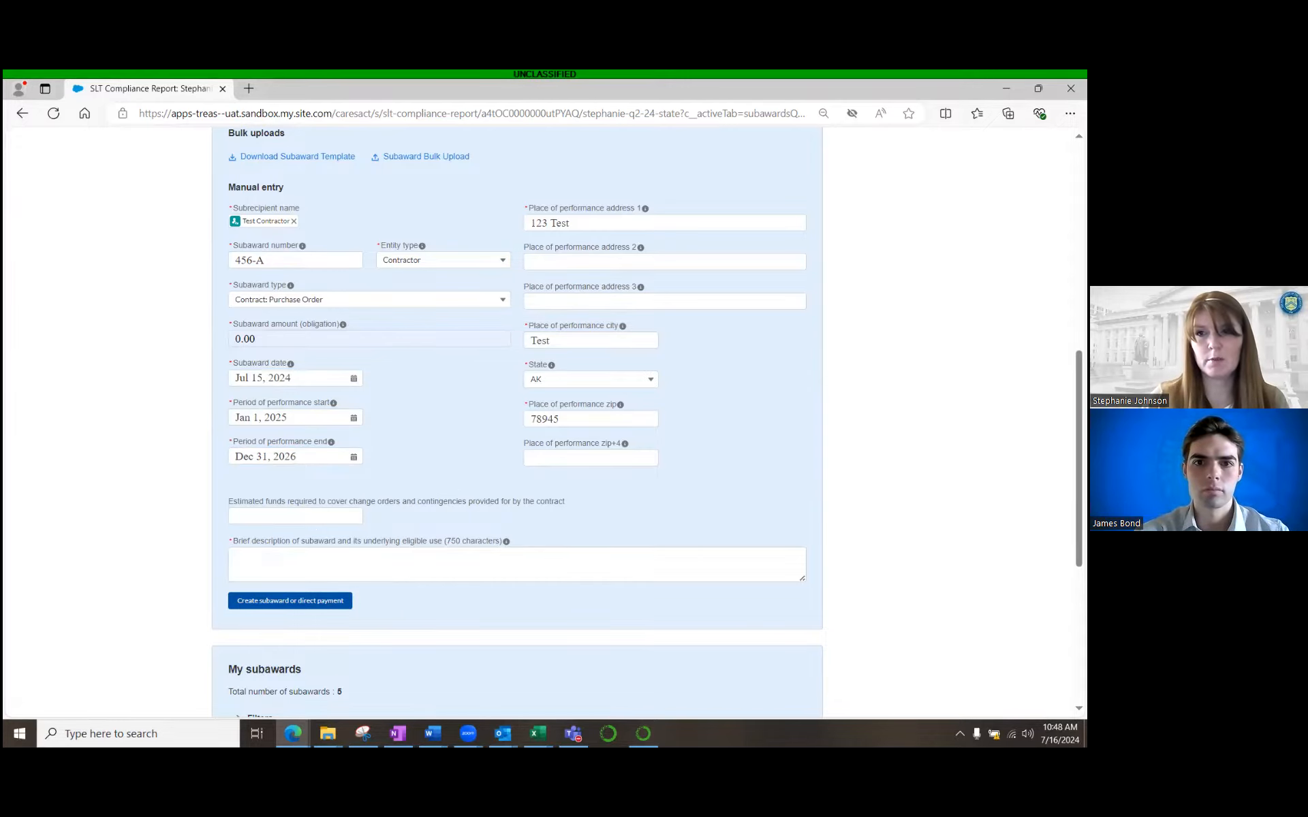
- Set the estimated funds required to cover change orders and contingencies to 200,000.00
scroll(460, 486, "down", 1)
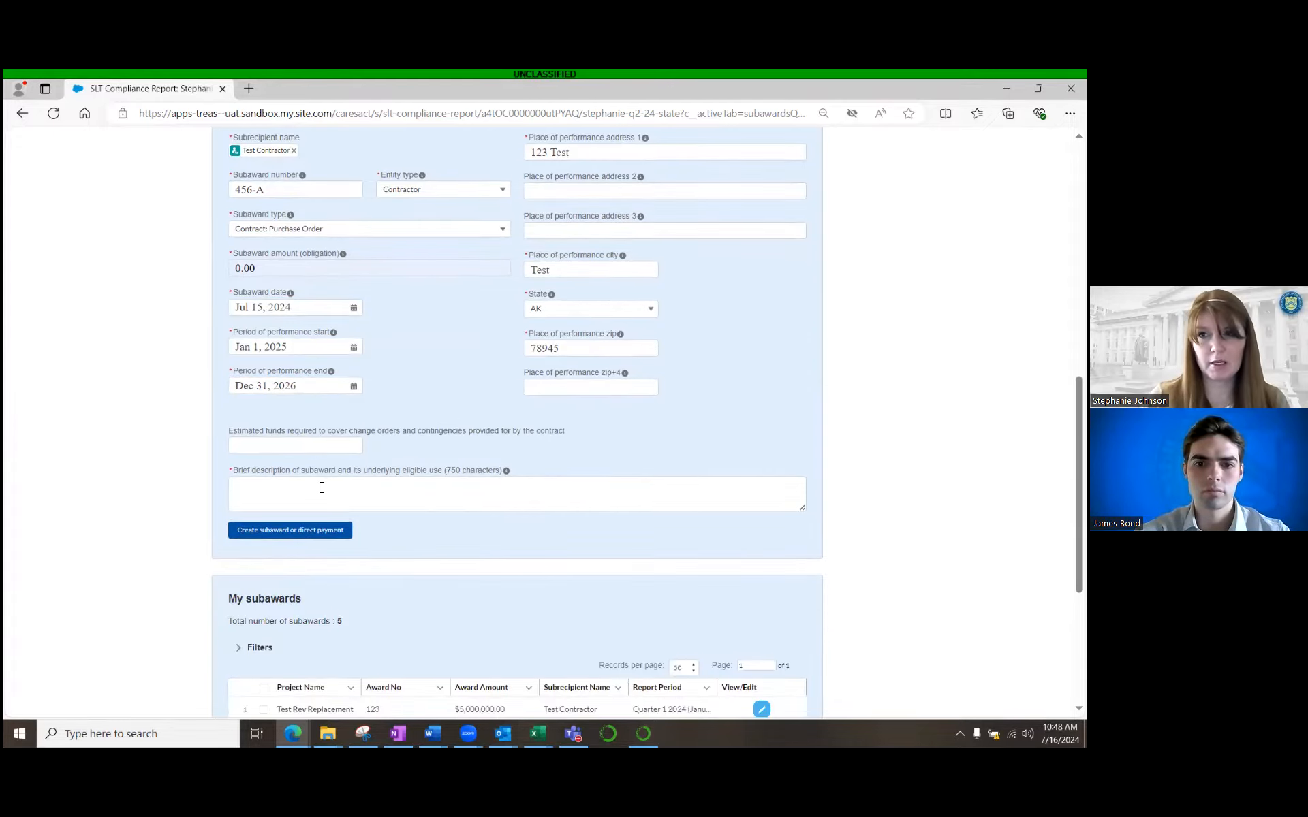
left_click(299, 446)
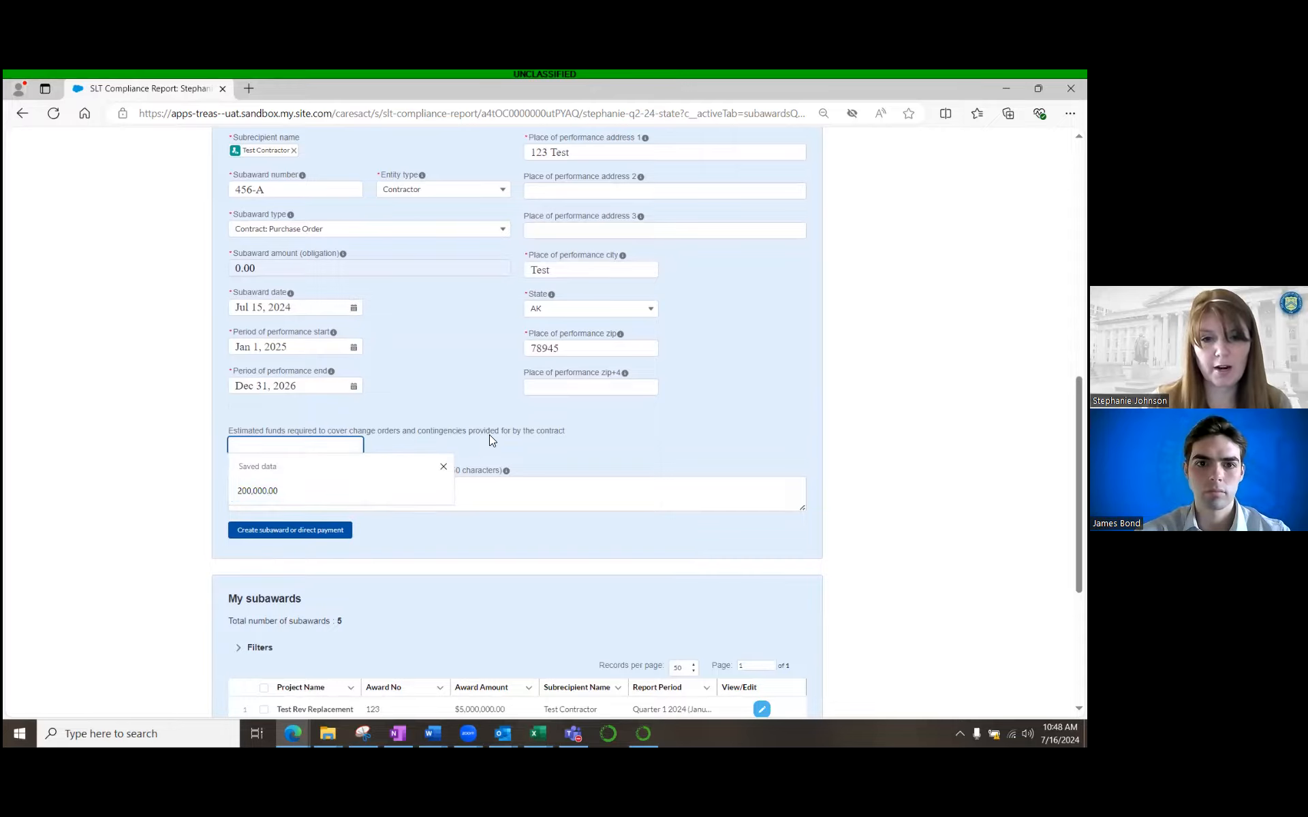
type("2")
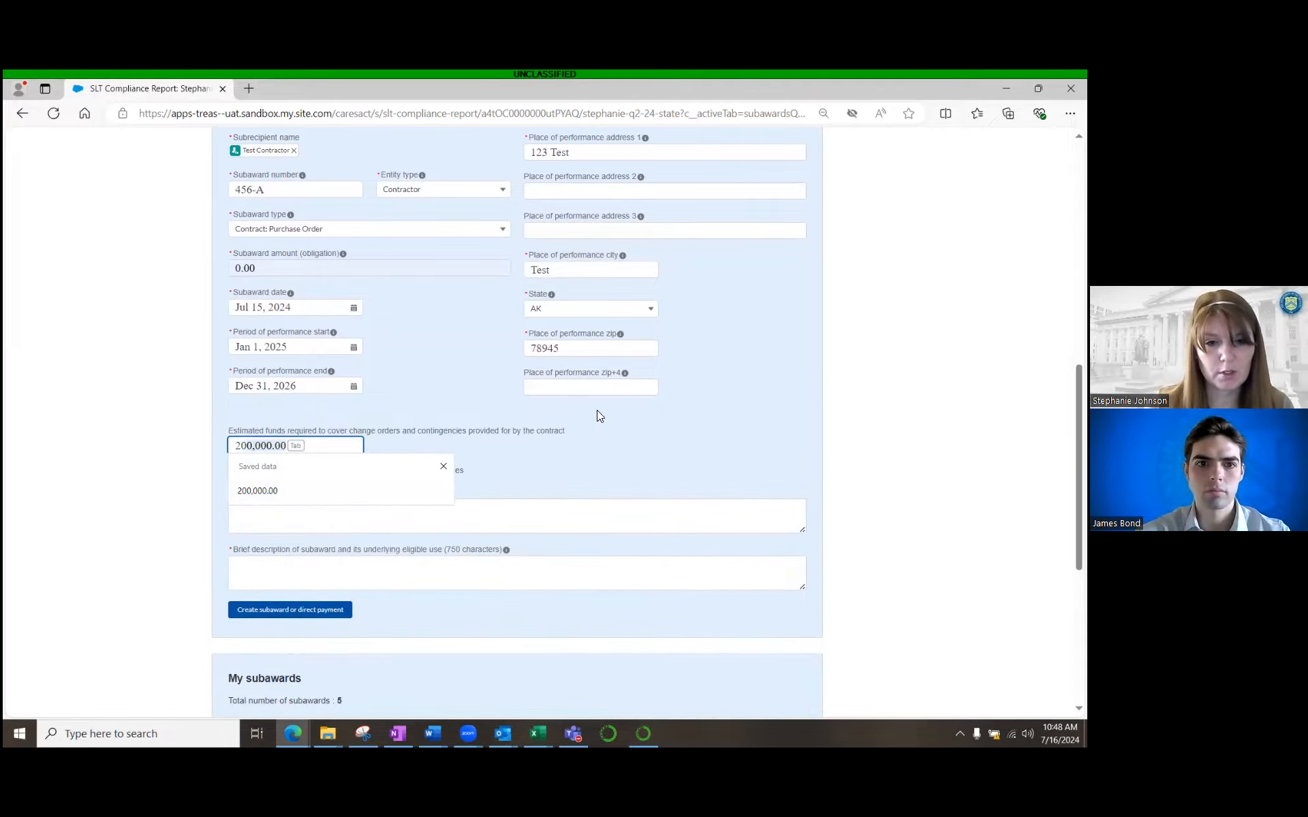
type("0")
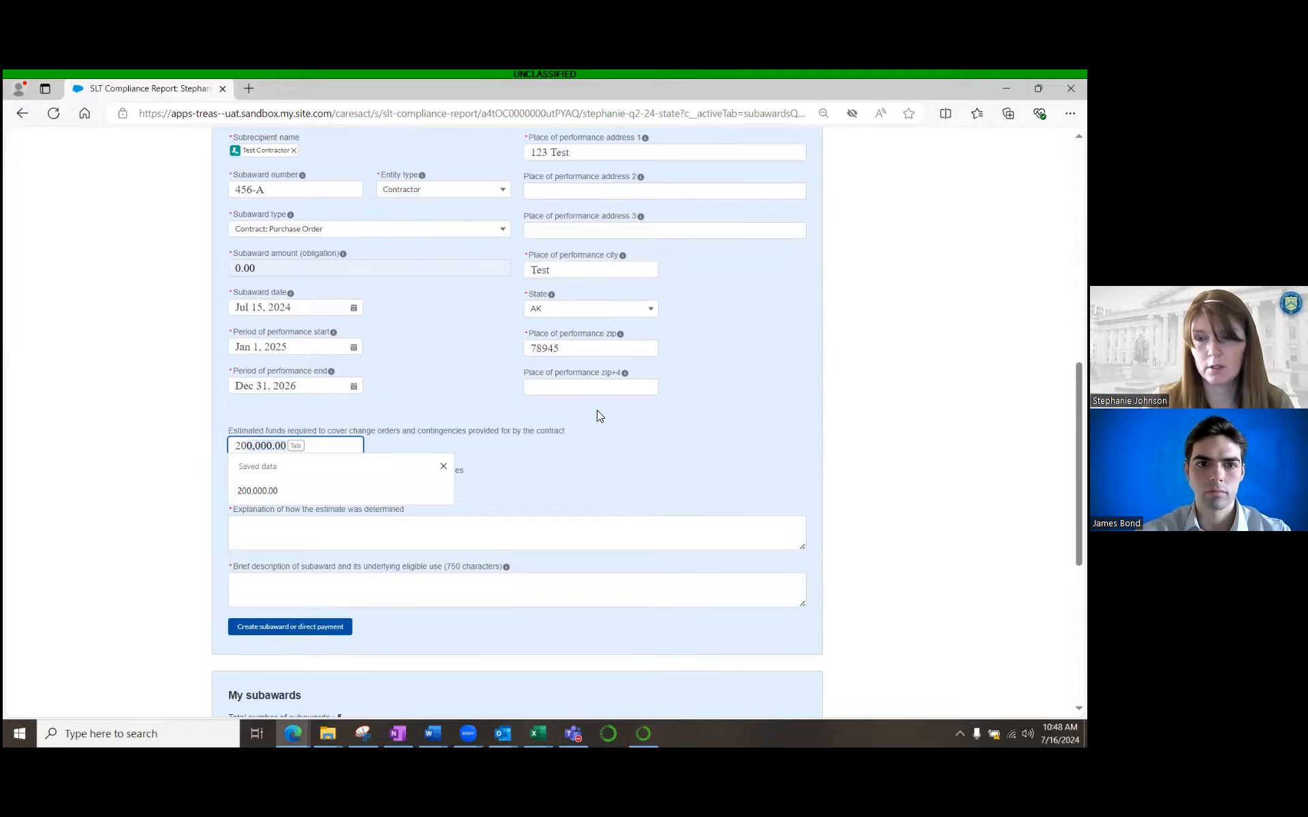
type("0,000.00")
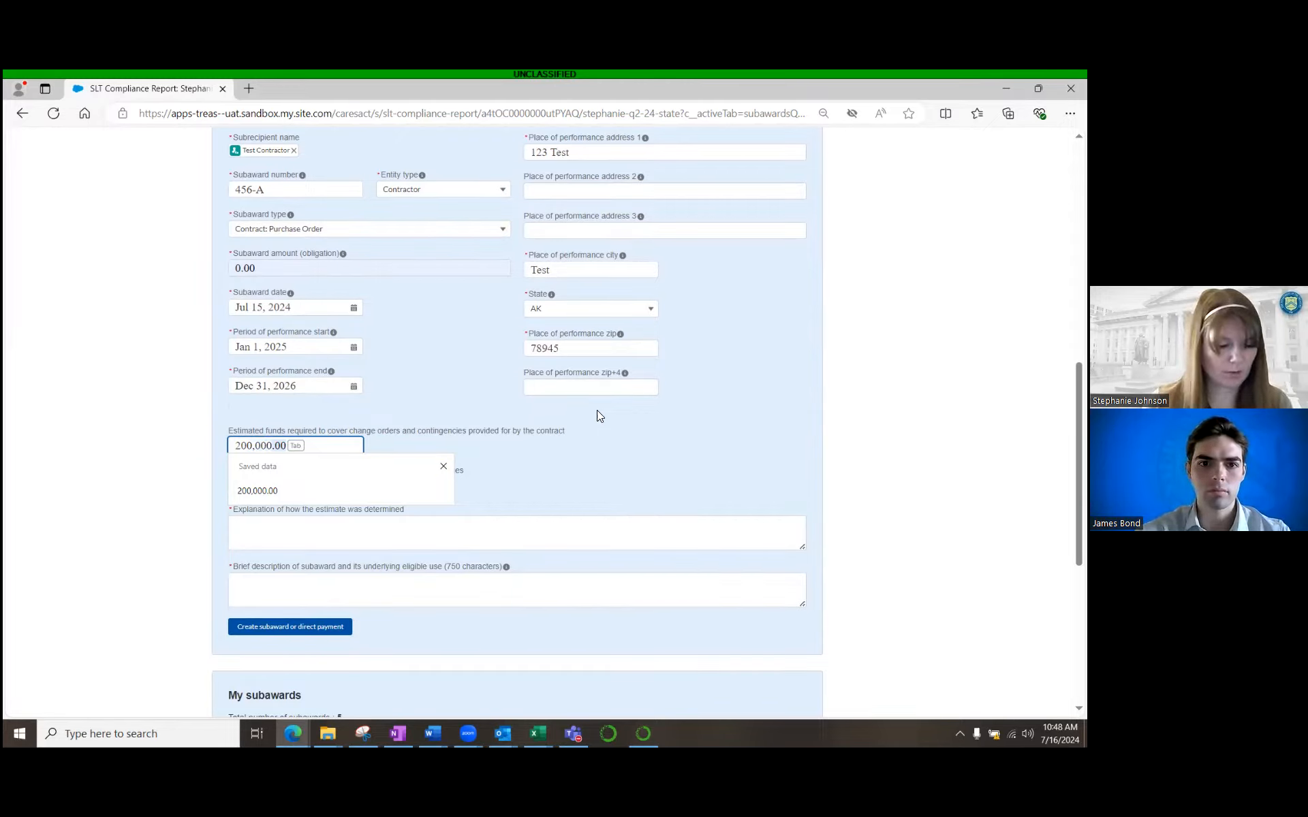
key("Tab")
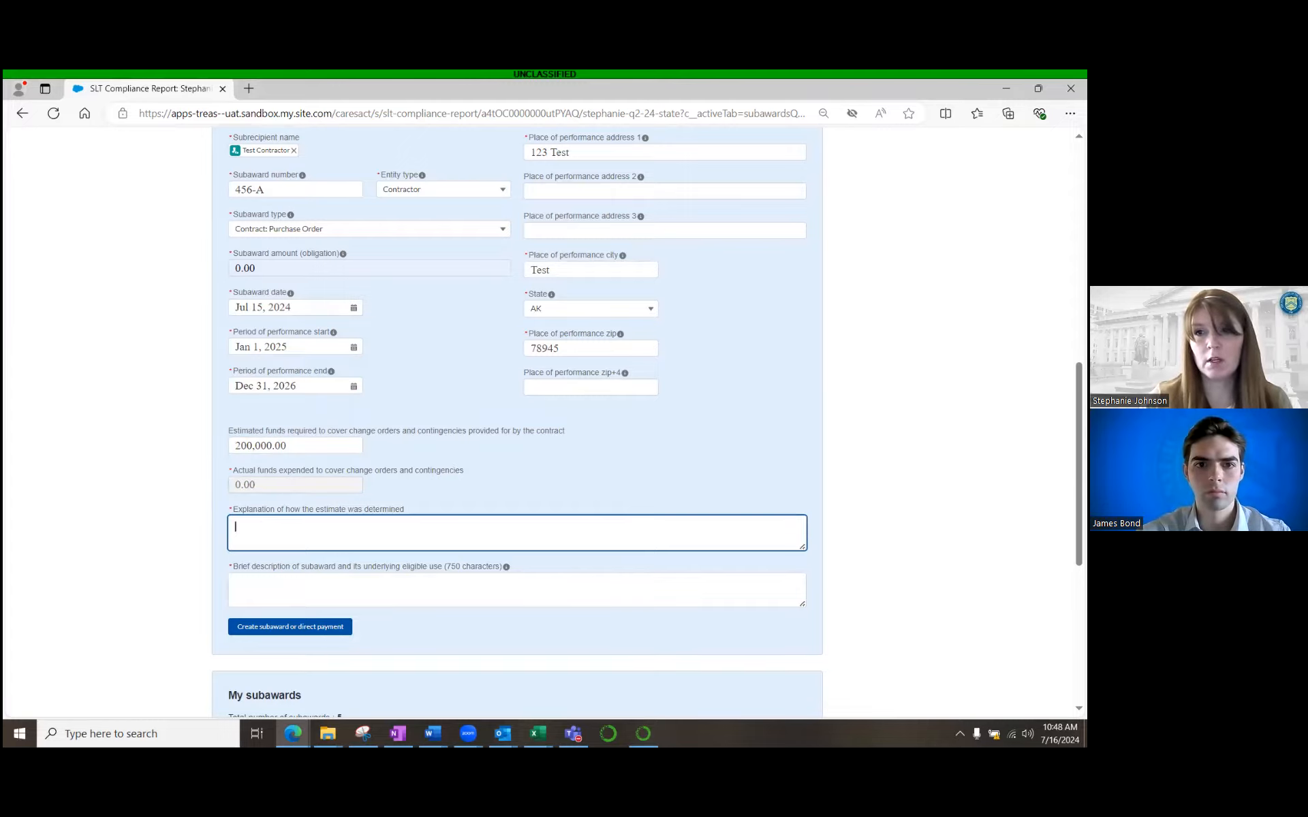
- Enter "[Explanation]" as the explanation of how the estimate was determined
key("alt+Tab")
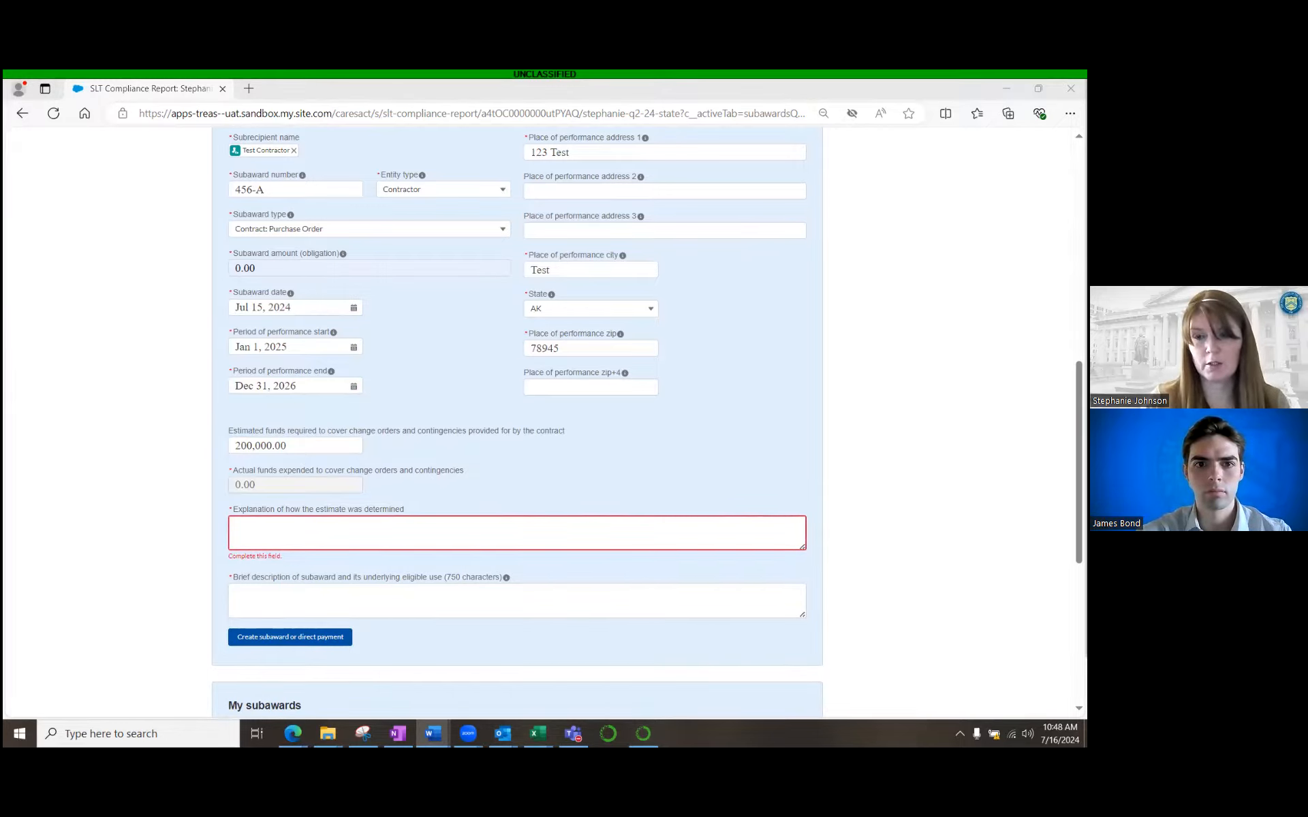
left_click(318, 526)
type("[Explanation]")
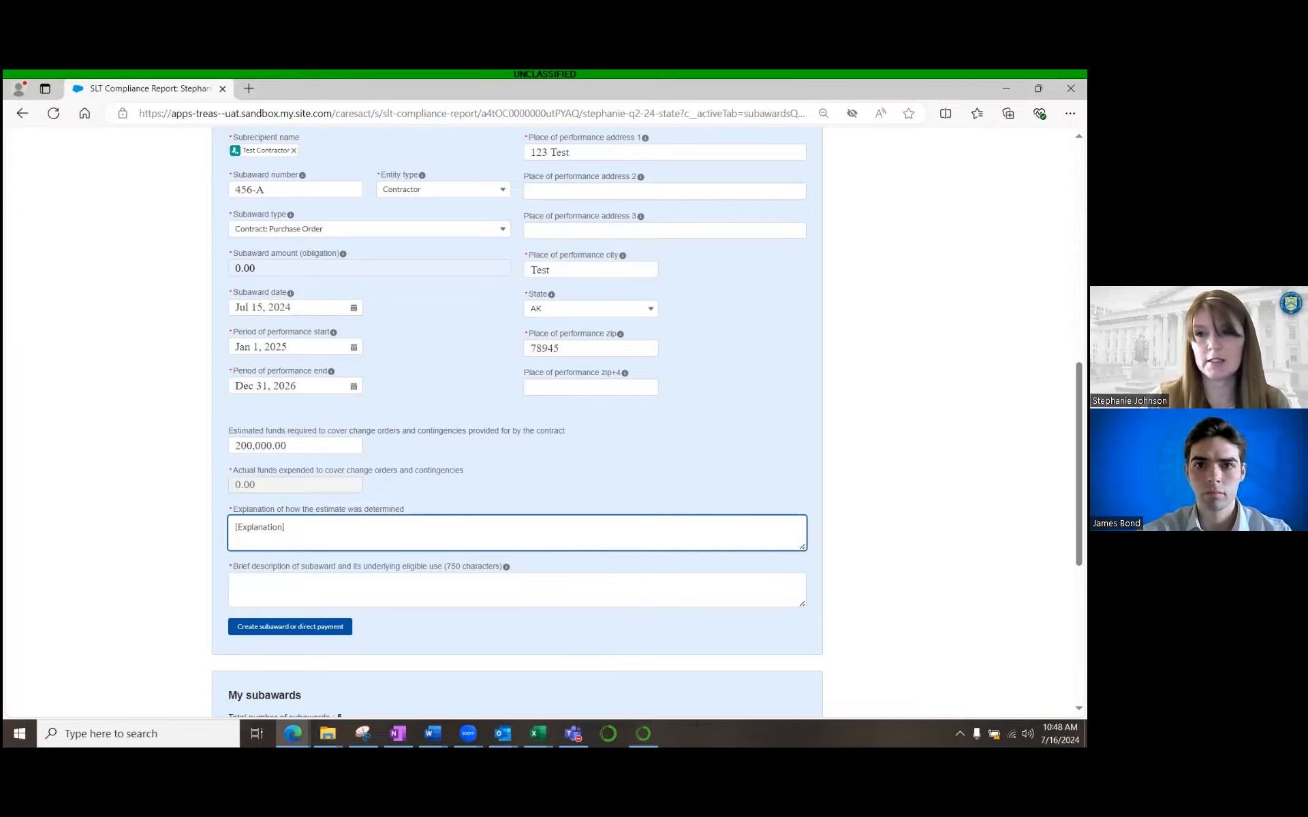
- Enter "[Project Description]" as the brief description of the subaward and its eligible use, and create the subaward
key("alt+Tab")
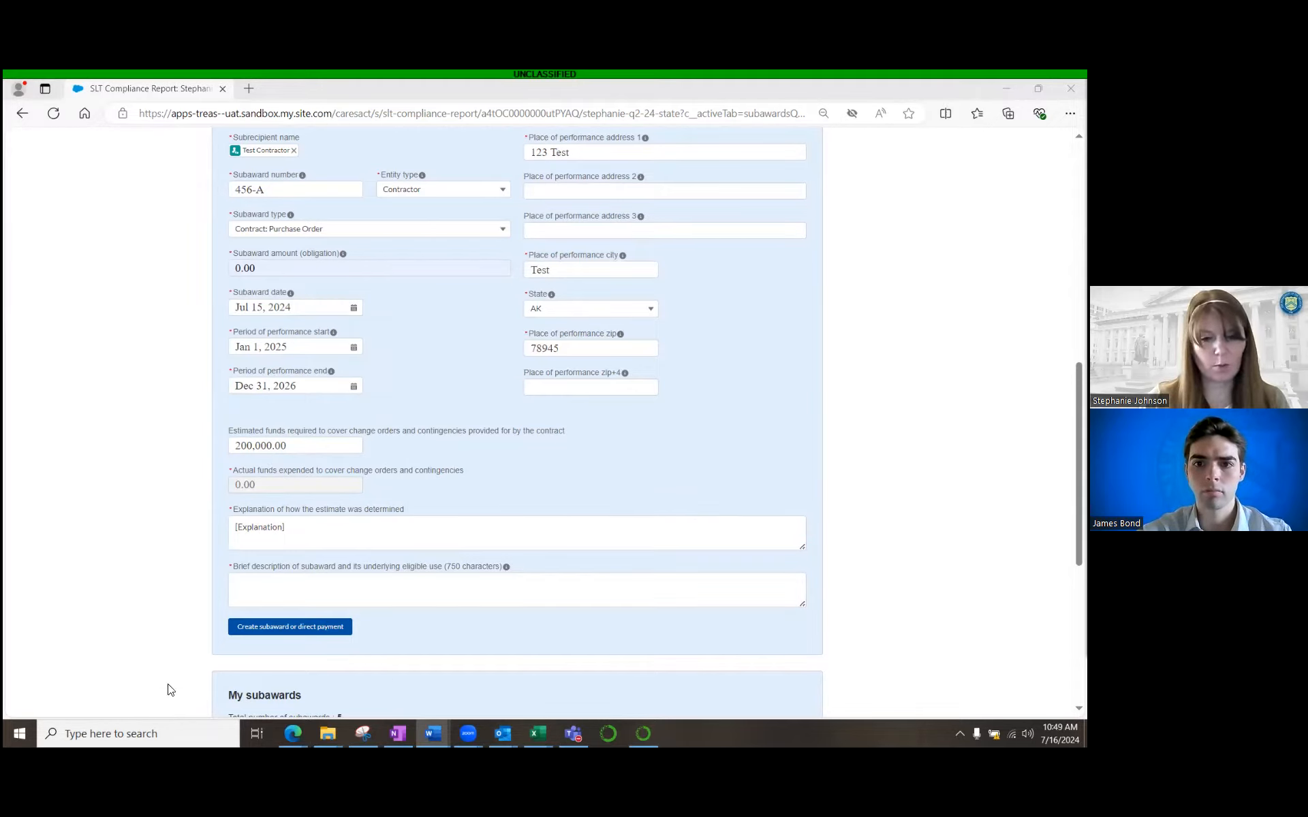
left_click(359, 594)
type("[Project Description]")
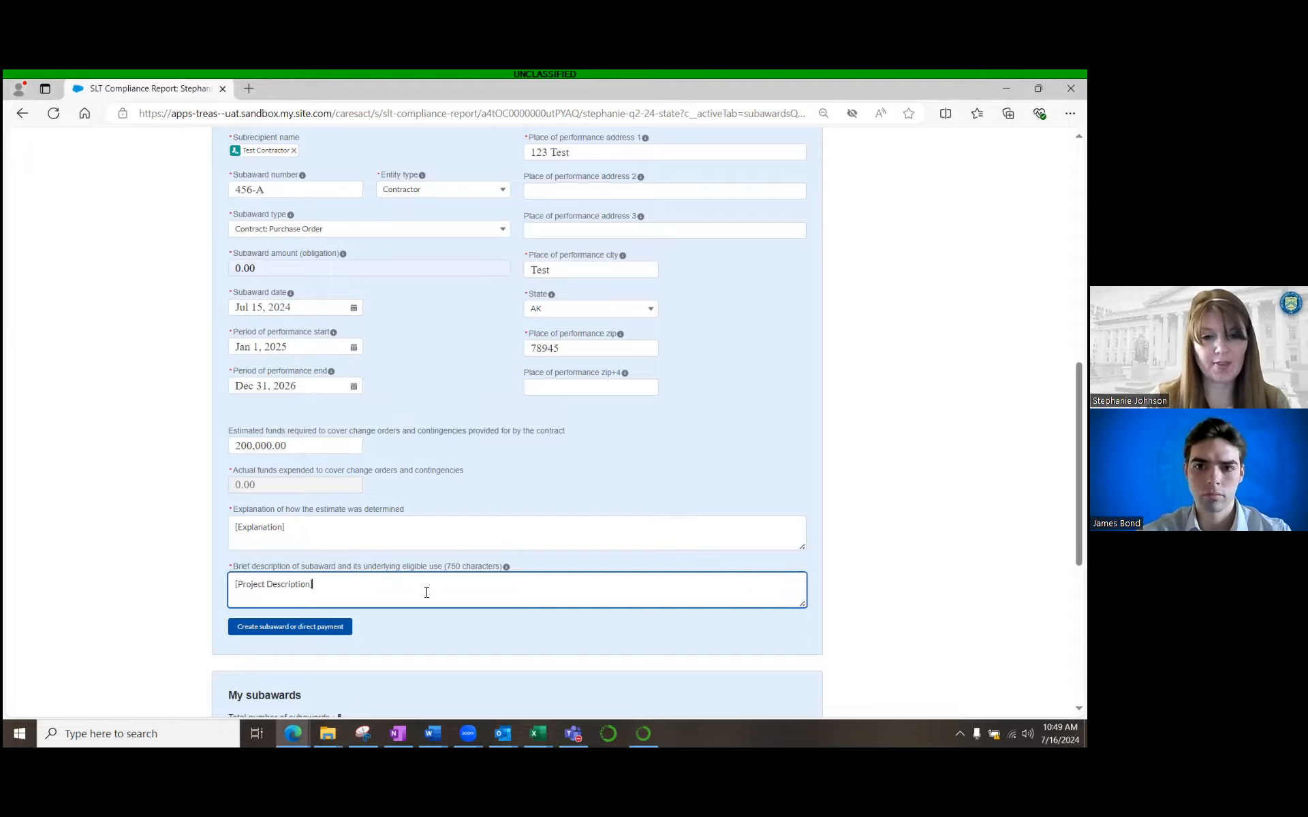
left_click(271, 633)
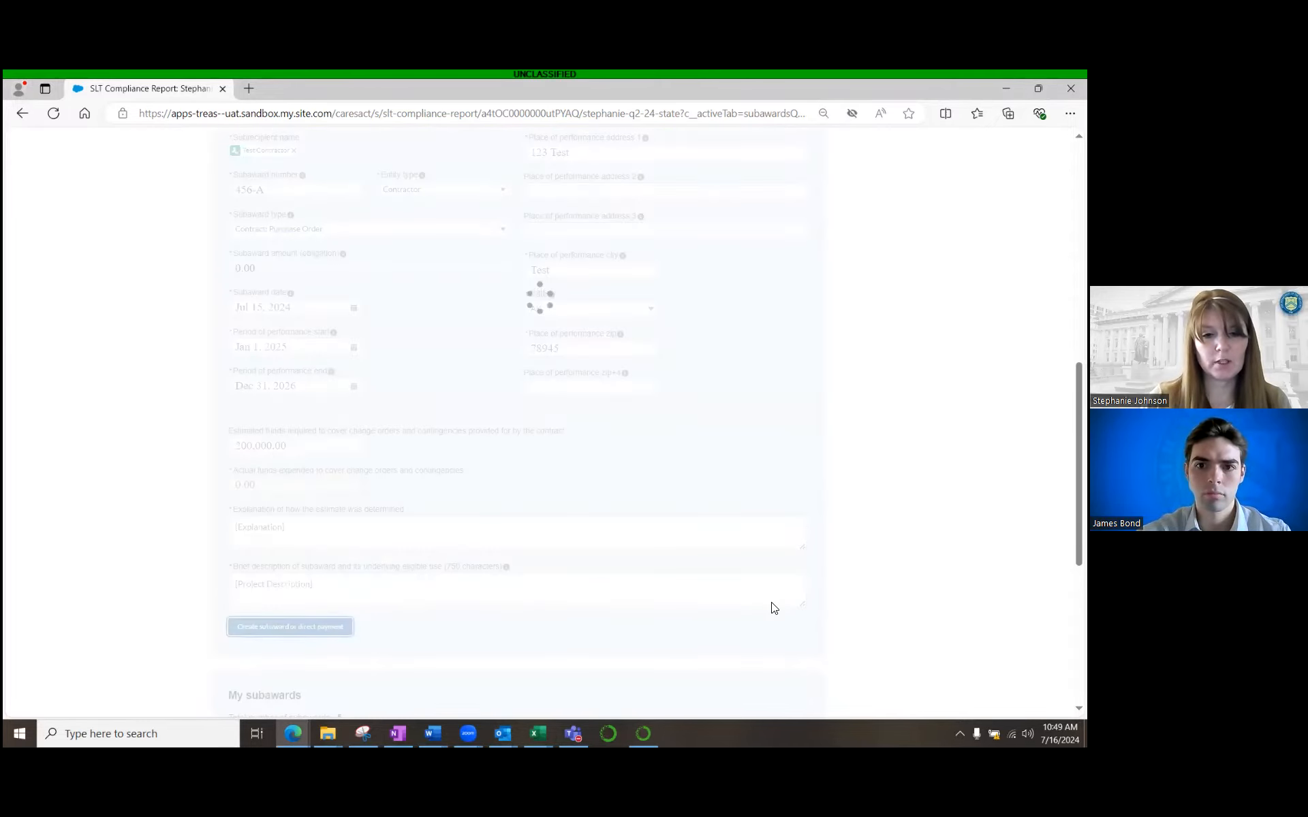
scroll(588, 434, "down", 5)
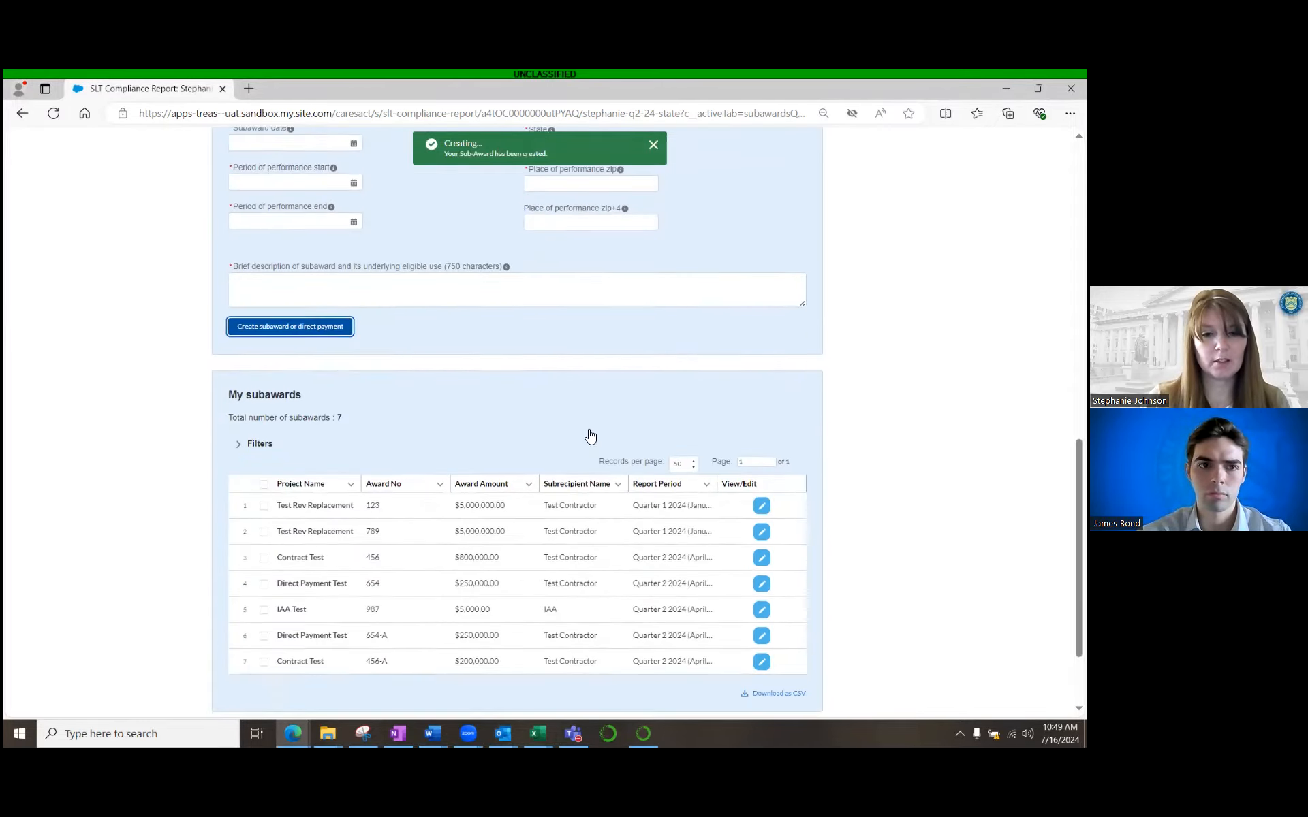